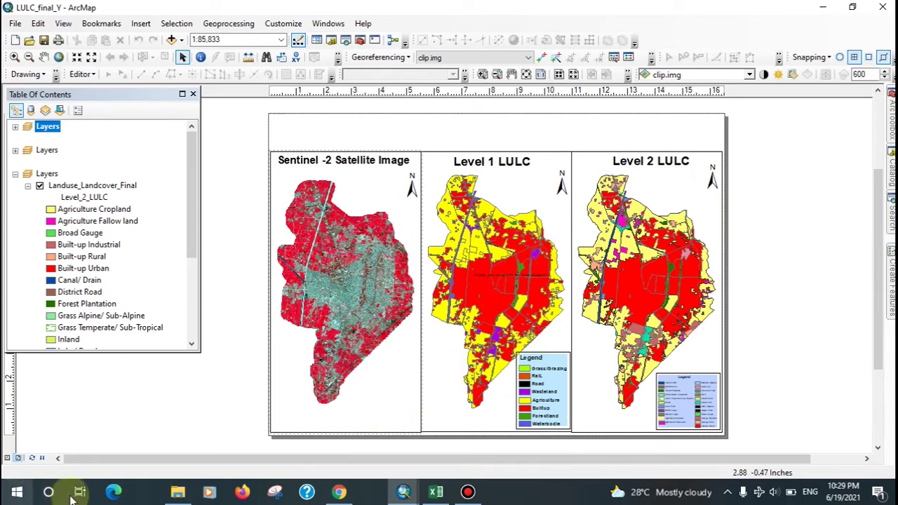
Step: Switch to the Lulc_class workbook in Excel and review the class codes and descriptions on the LULC_LEVEL_1 sheet
left_click(175, 495)
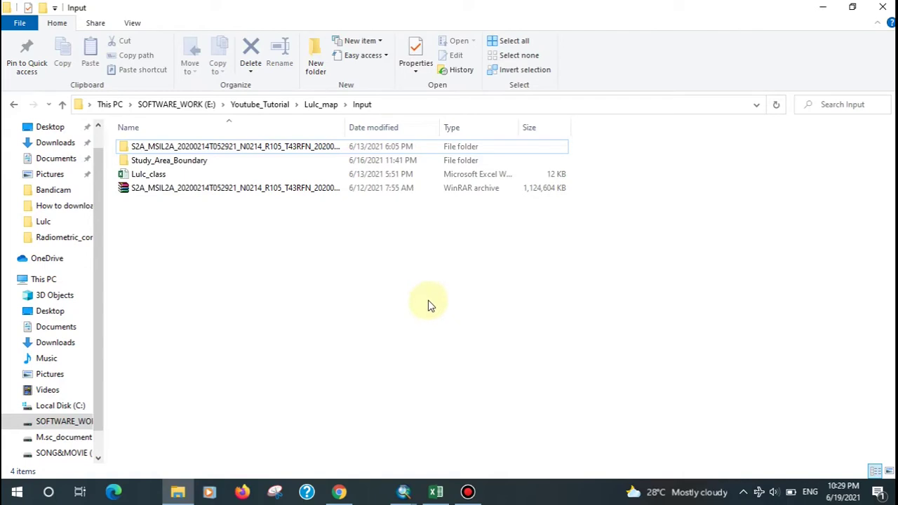
left_click(435, 492)
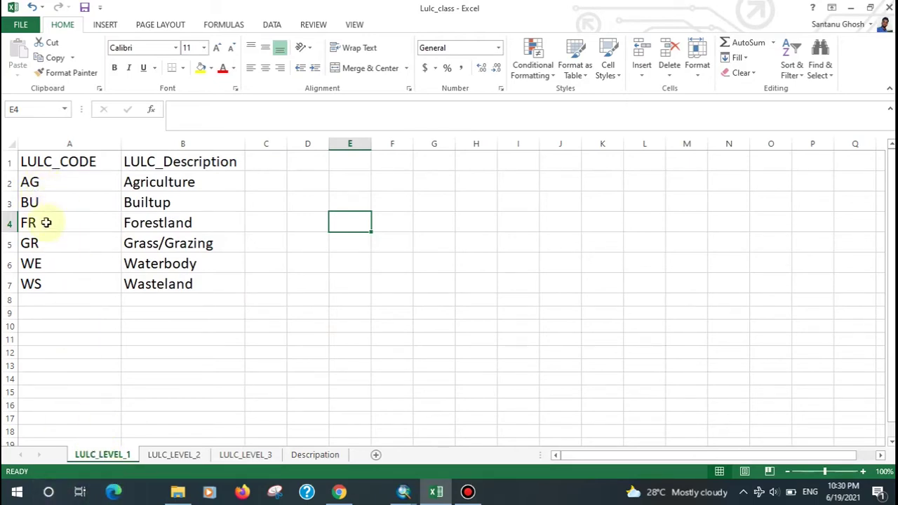
left_click(54, 188)
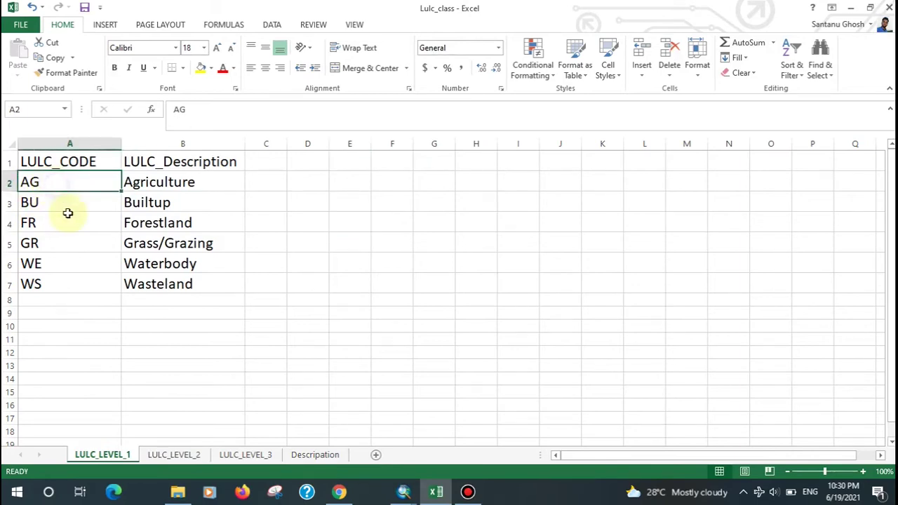
left_click(172, 181)
left_click(175, 205)
left_click(176, 223)
left_click(180, 246)
left_click(175, 263)
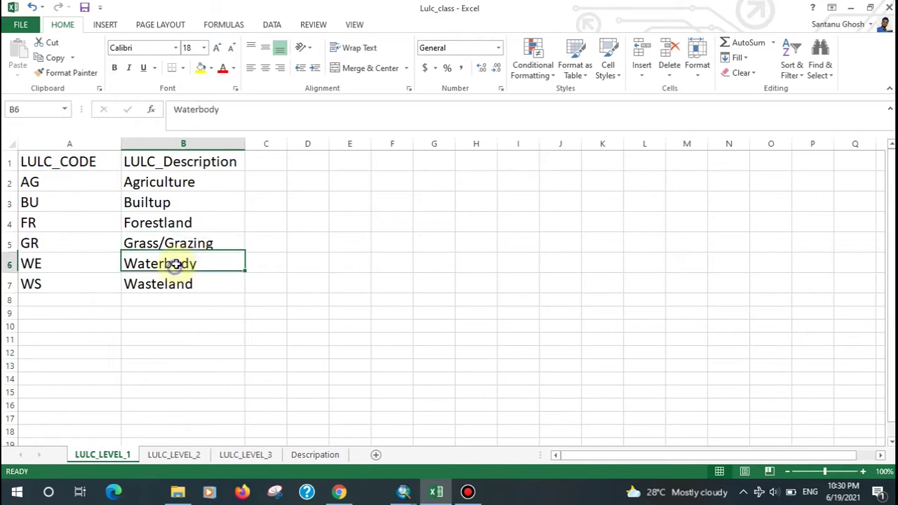
left_click(181, 284)
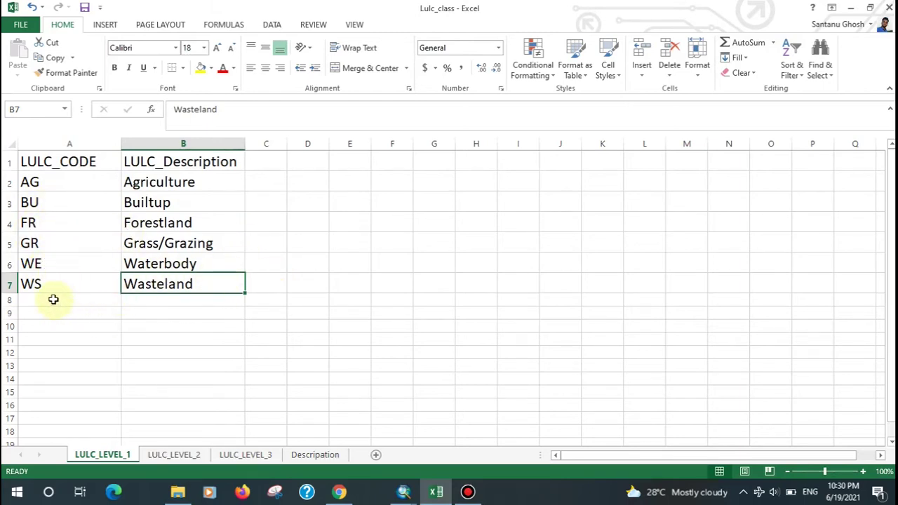
Step: Compare the LULC_LEVEL_2 classes with the LULC_LEVEL_1 sheet and look through the LULC_LEVEL_3 codes and descriptions
left_click(184, 455)
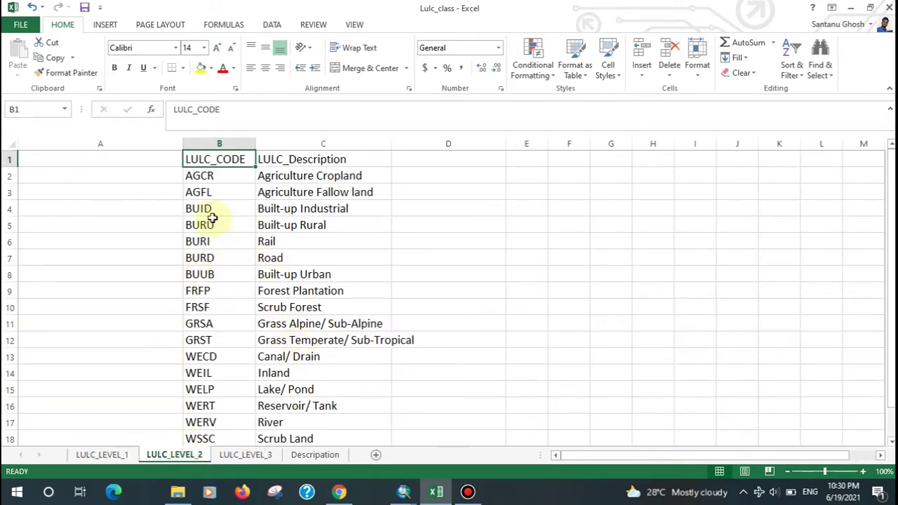
left_click(98, 454)
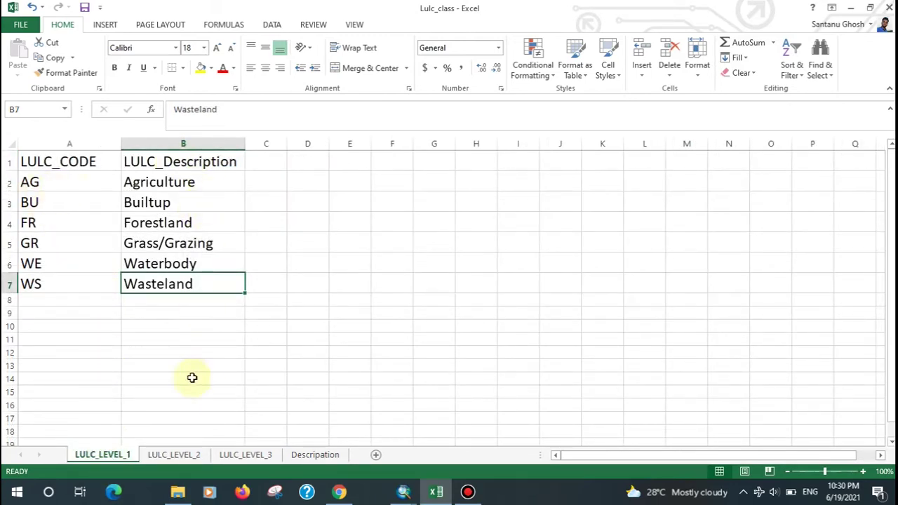
left_click(181, 455)
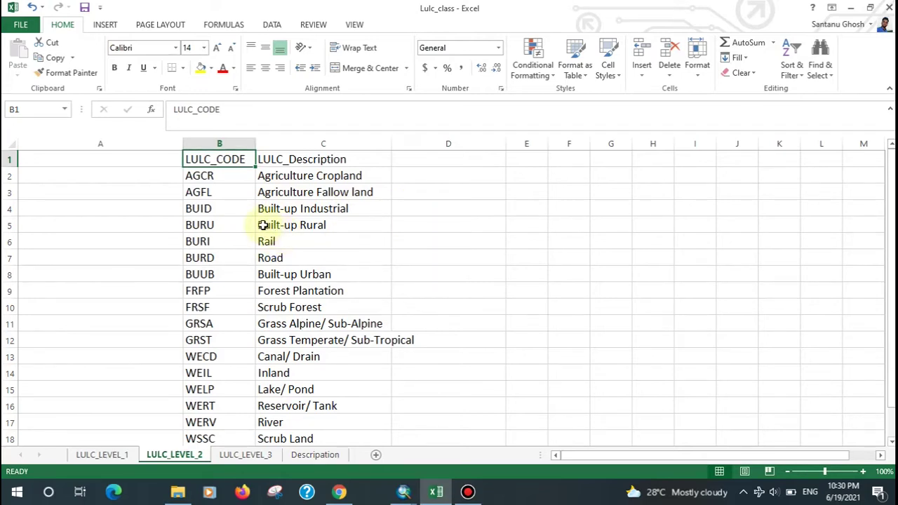
scroll(324, 288, "down", 1)
scroll(324, 290, "up", 1)
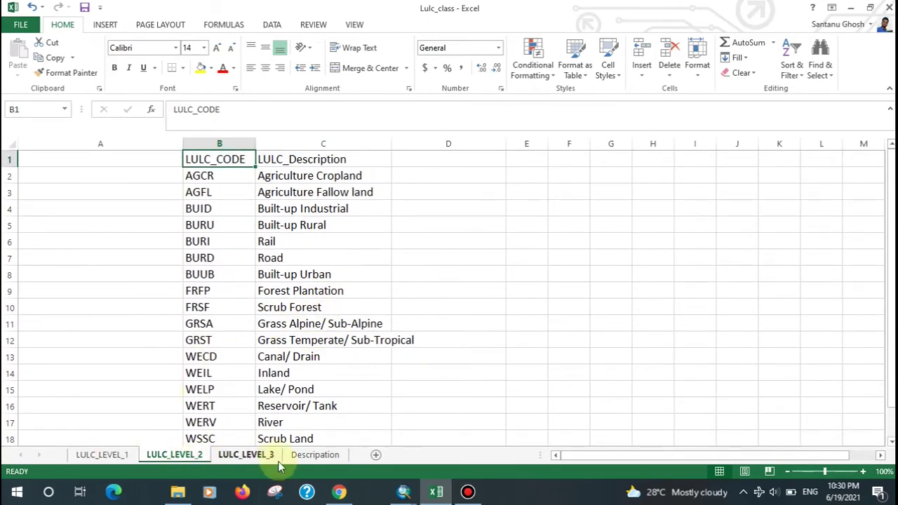
left_click(245, 455)
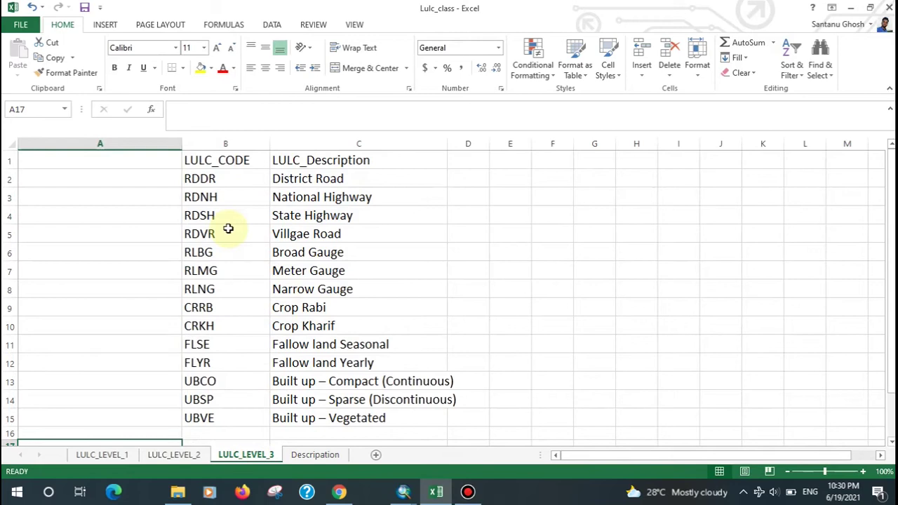
scroll(455, 250, "down", 2)
scroll(360, 276, "up", 2)
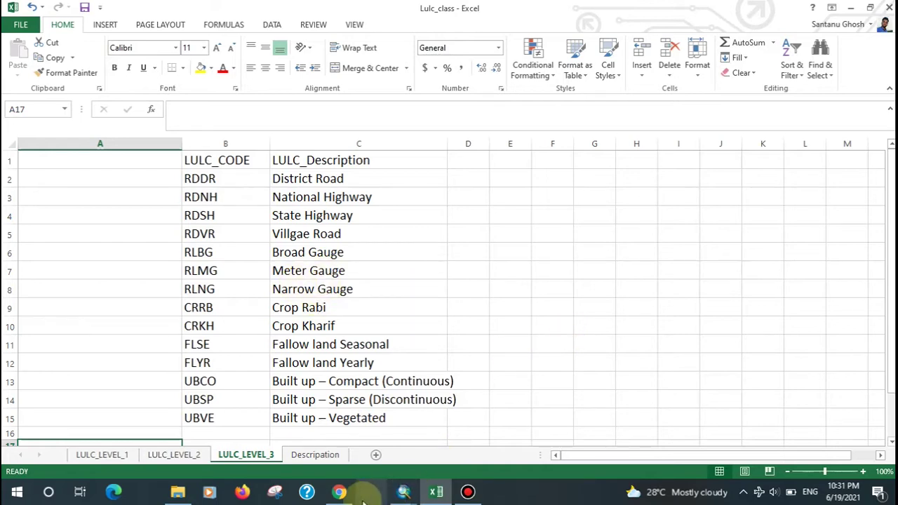
Step: Switch to Chrome to view the YouTube page of the video explaining LULC Level-1, Level-2 and Level-3 classes, then minimize the browser
left_click(339, 494)
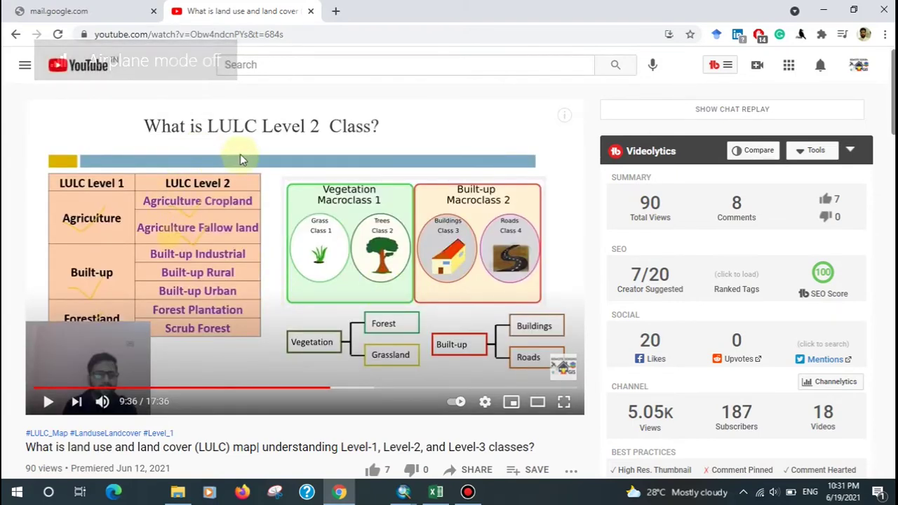
scroll(176, 417, "down", 1)
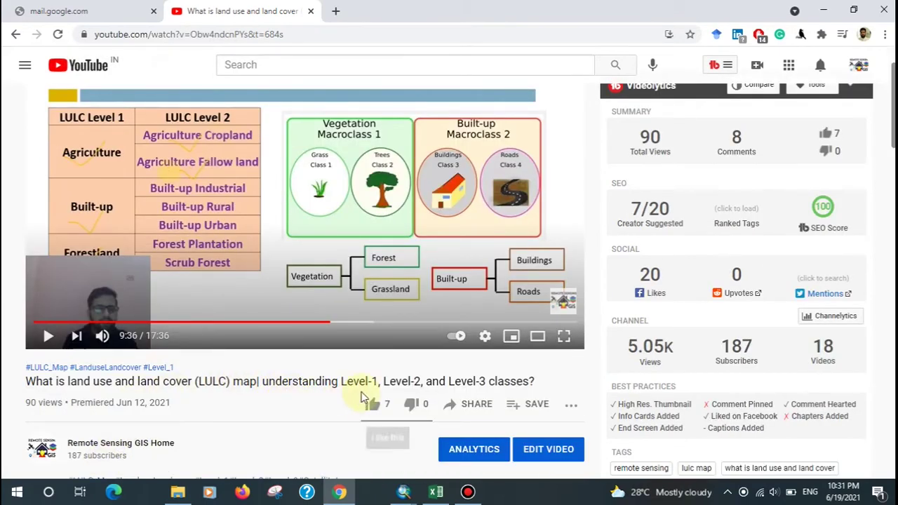
scroll(533, 435, "up", 1)
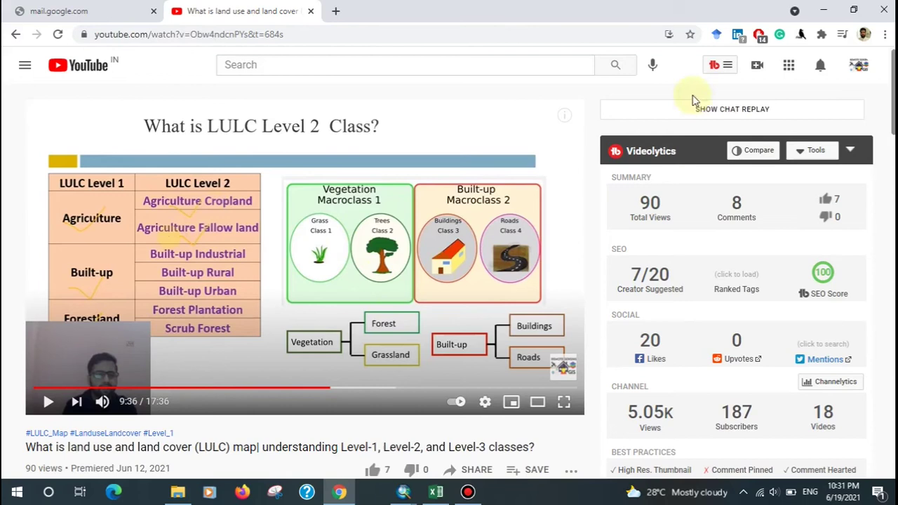
left_click(822, 9)
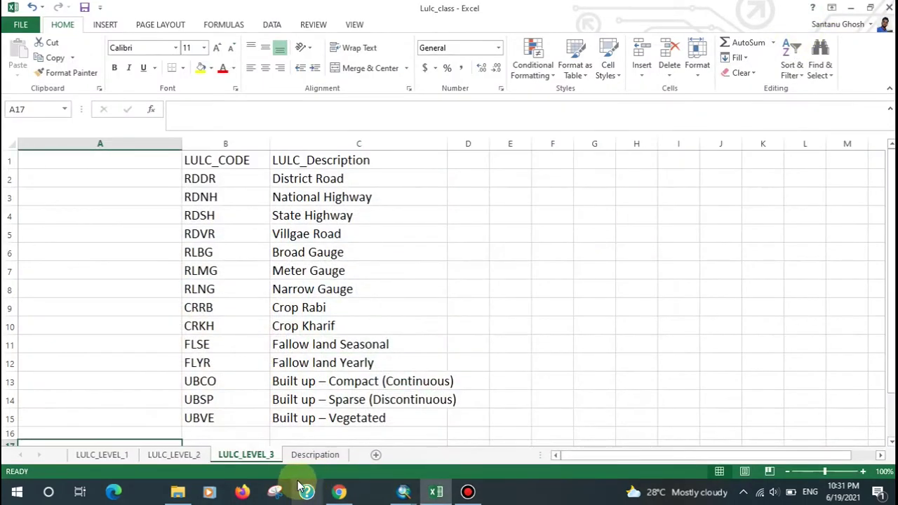
Step: Close the Lulc_class workbook without saving changes and switch to the untitled ArcMap document
left_click(888, 7)
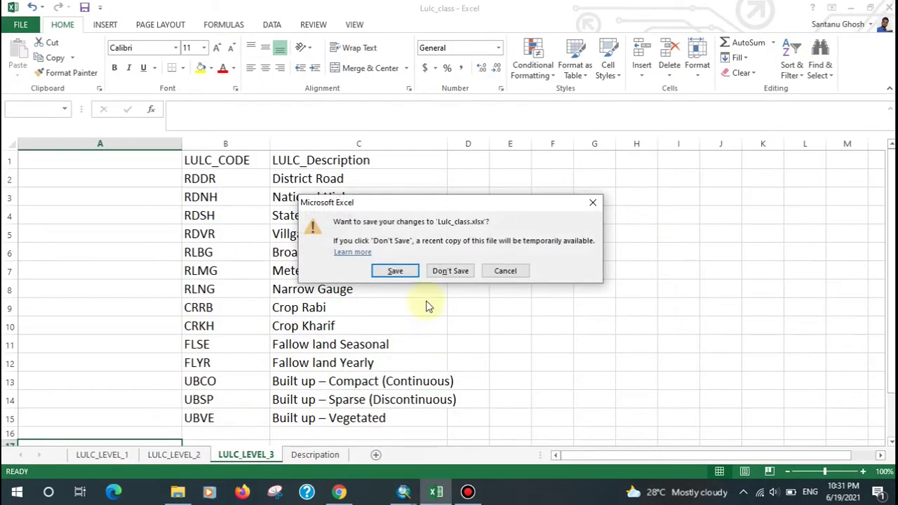
left_click(451, 273)
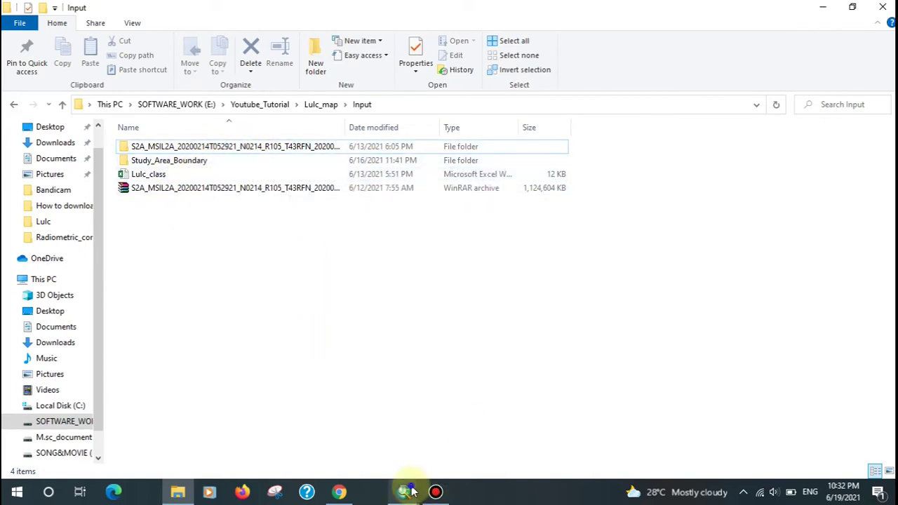
mouse_move(410, 491)
left_click(451, 450)
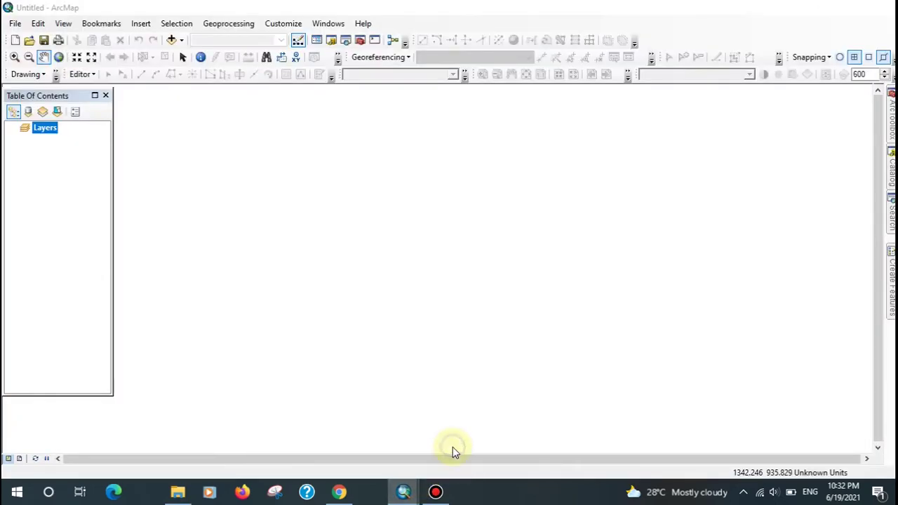
Step: Start adding data to the map, checking the Sentinel-2 SAFE folder's location in File Explorer before returning to ArcMap
left_click(173, 40)
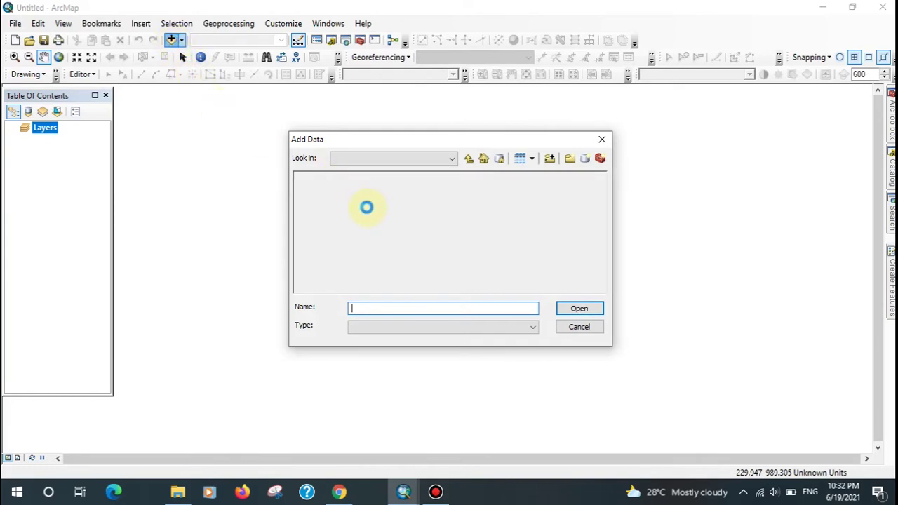
left_click(177, 491)
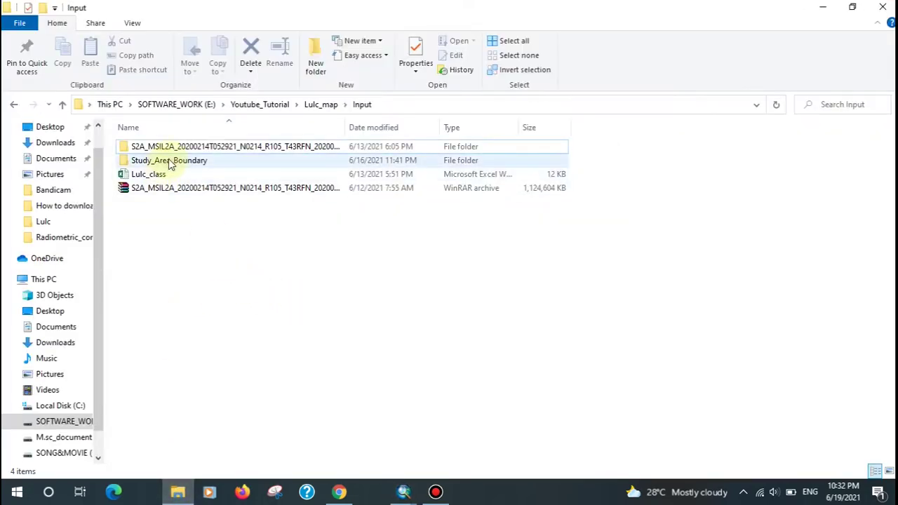
double_click(194, 146)
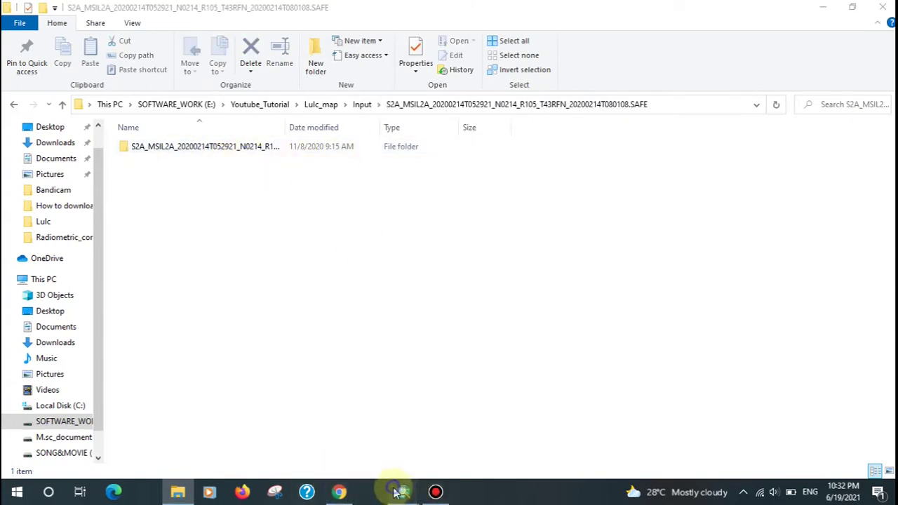
mouse_move(403, 492)
left_click(439, 450)
Step: Browse for the data to add in the Input folder under E:\Youtube_Tutorial\Lulc_map
left_click(421, 159)
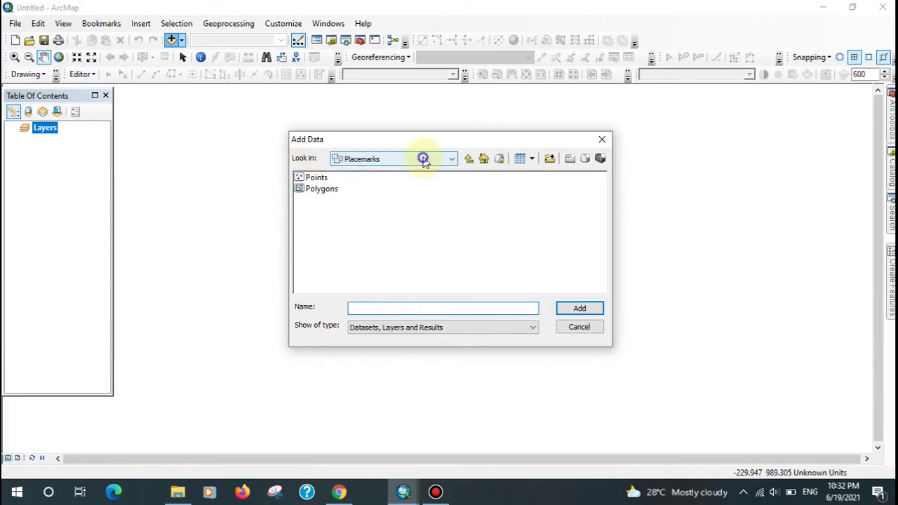
left_click(355, 215)
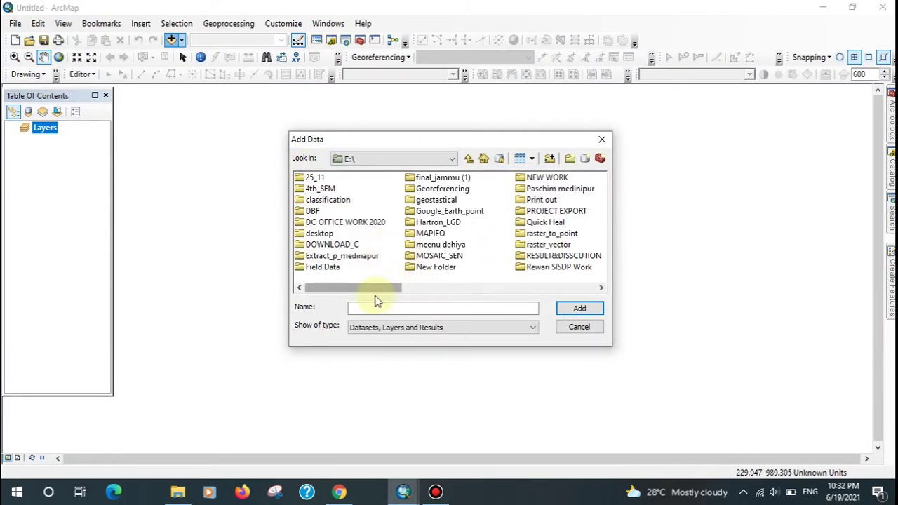
left_click(600, 288)
left_click(601, 289)
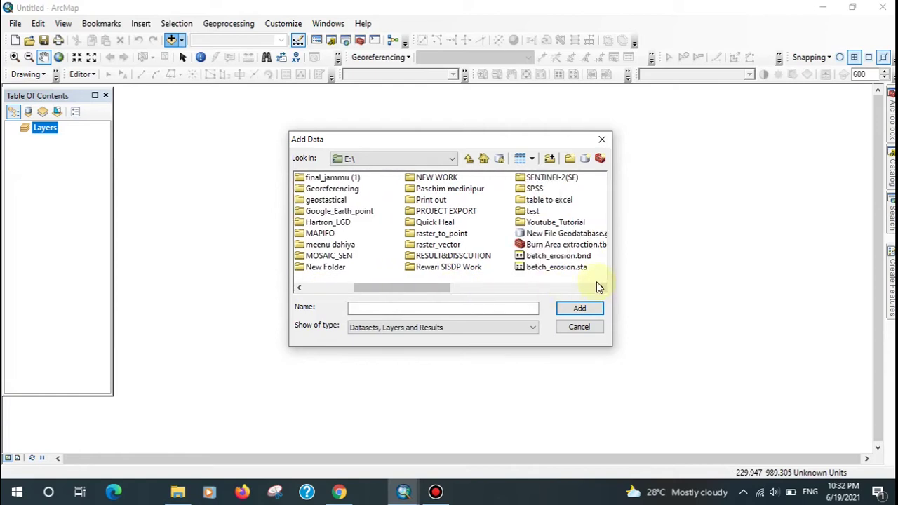
left_click(555, 223)
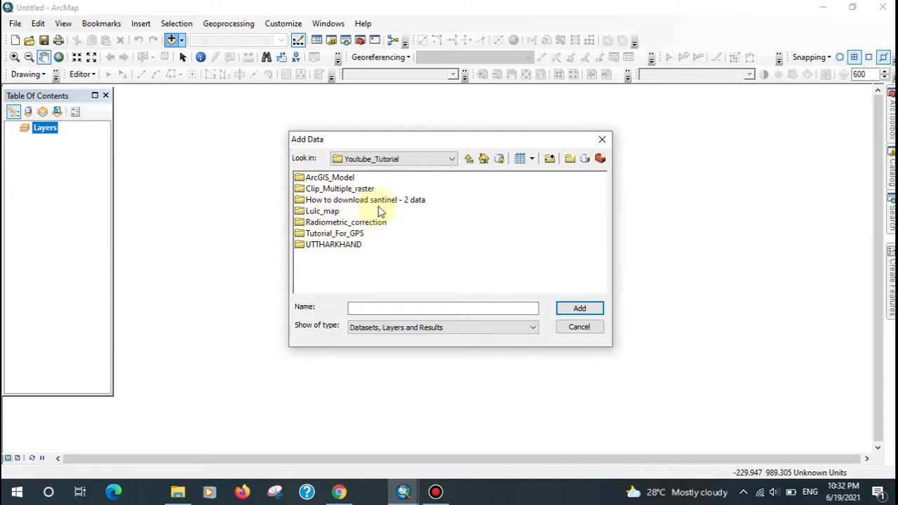
double_click(334, 213)
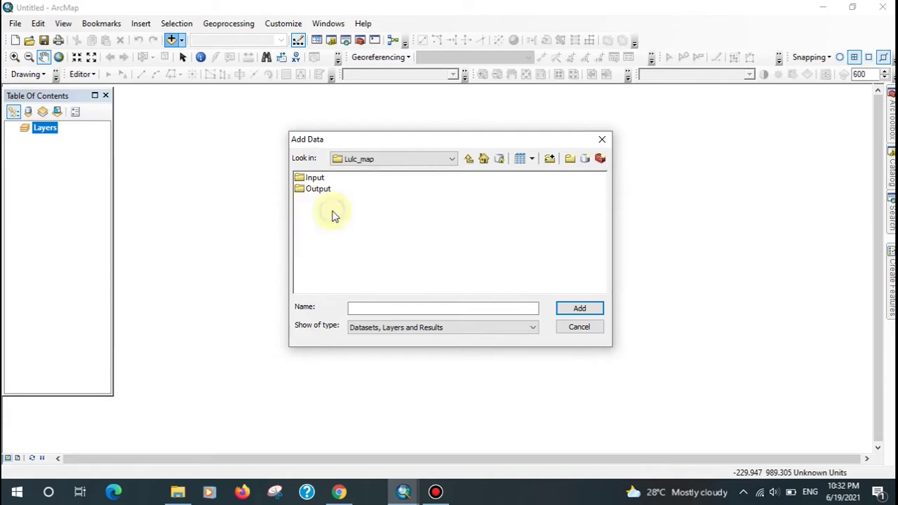
double_click(317, 178)
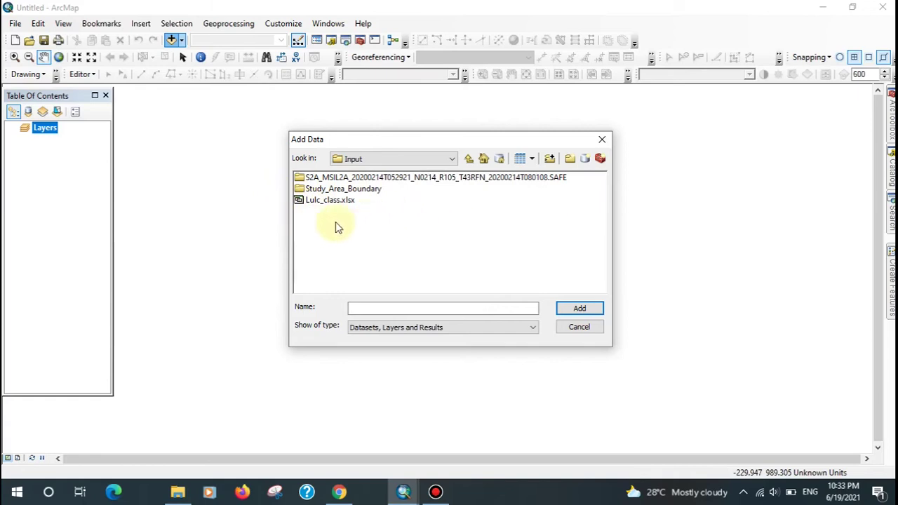
Step: Go through the nested Sentinel-2 SAFE folders and GRANULE to the R10m folder inside IMG_DATA
double_click(372, 177)
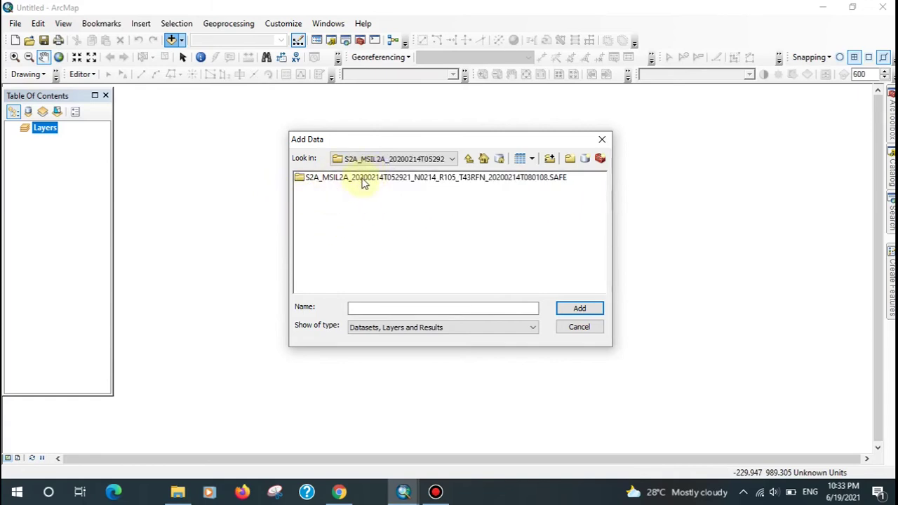
double_click(363, 180)
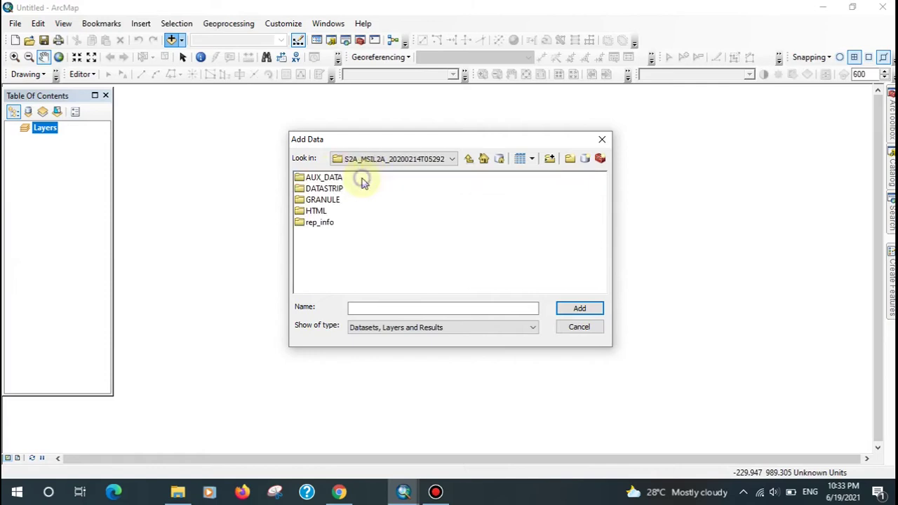
double_click(330, 200)
double_click(430, 180)
double_click(331, 189)
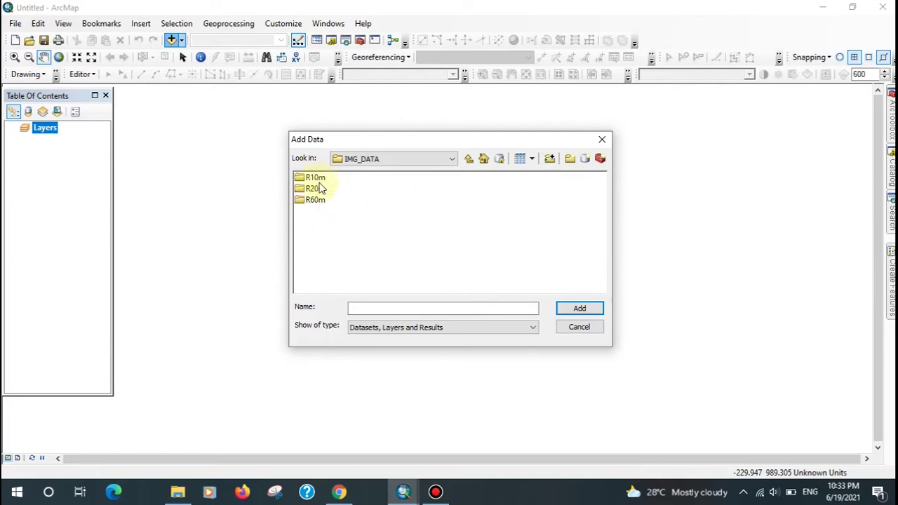
double_click(324, 178)
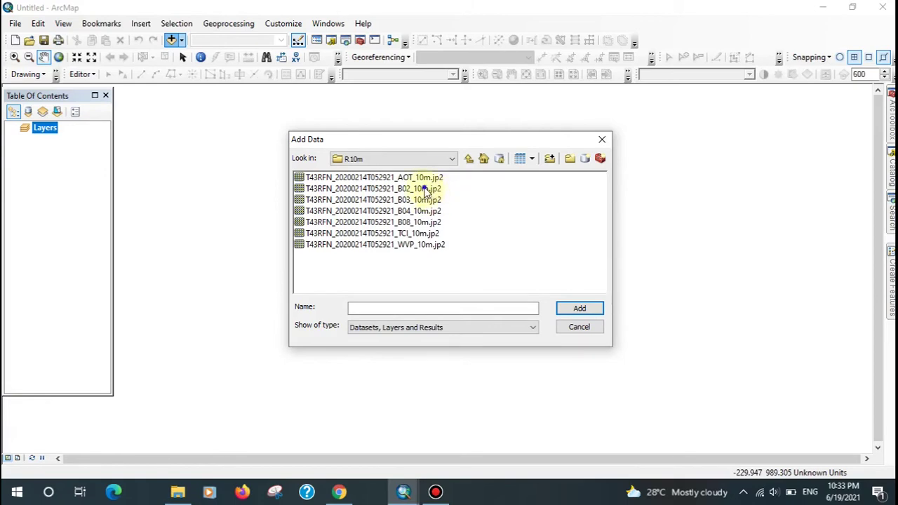
Step: Add the 10 m Sentinel-2 bands B02, B03, B04 and B08 to the map as layers
left_click(424, 190)
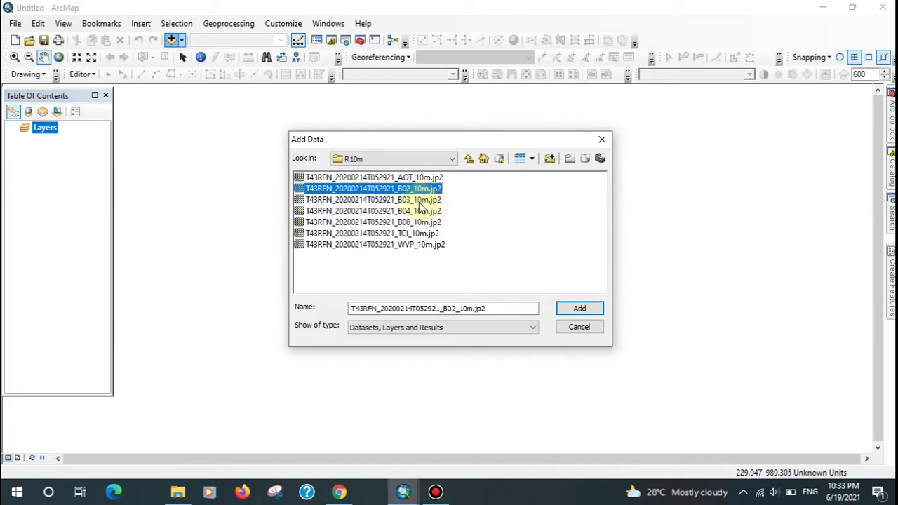
left_click(418, 202, "ctrl")
left_click(417, 213, "ctrl")
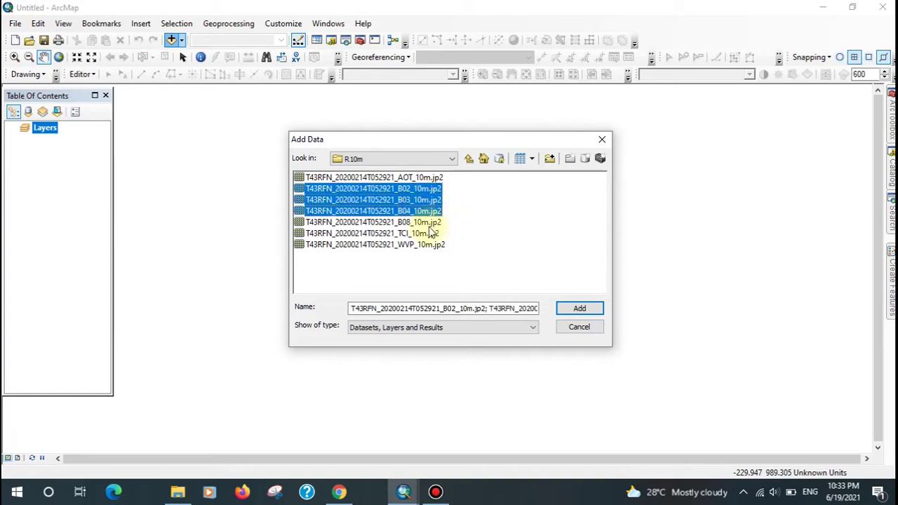
left_click(423, 223, "ctrl")
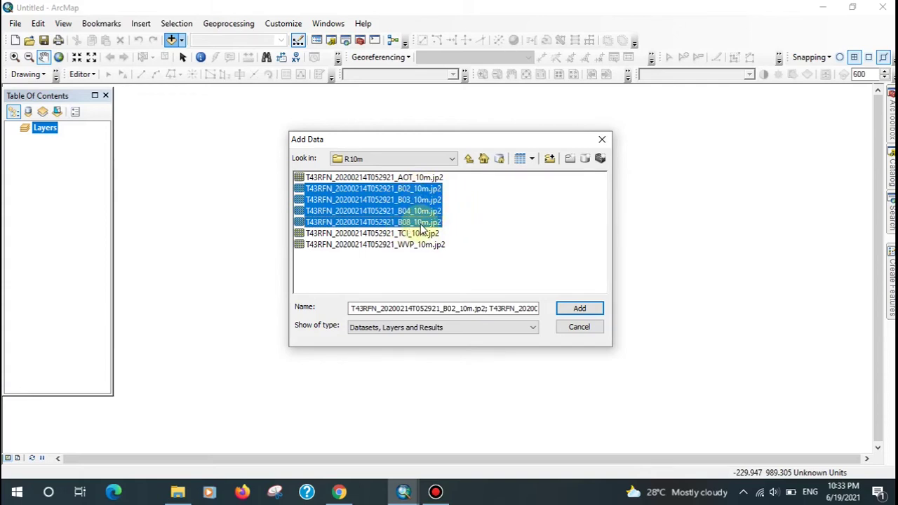
left_click(587, 313)
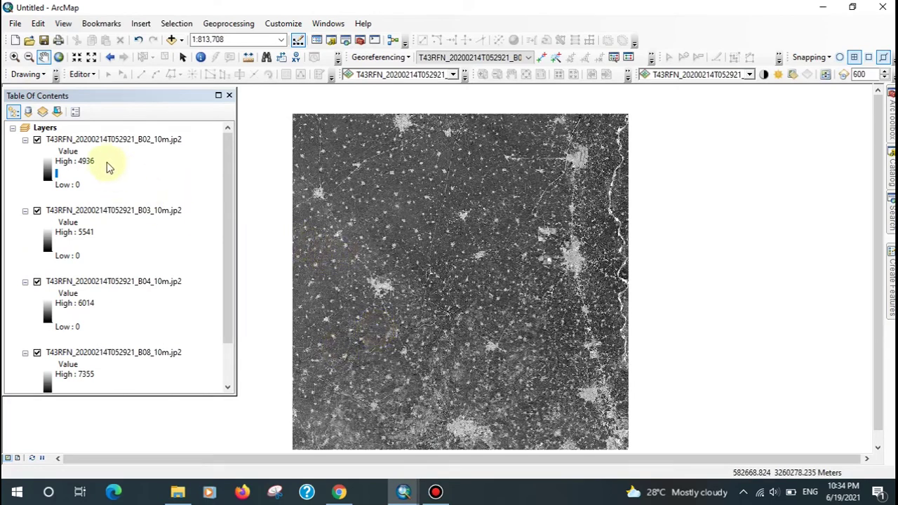
Step: Search for "band composite" and open the Composite Bands data management tool
scroll(109, 179, "down", 1)
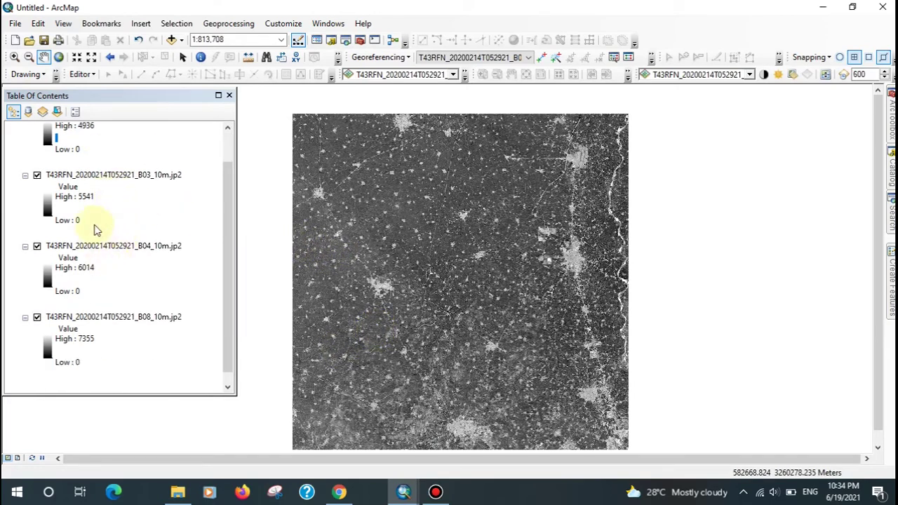
scroll(97, 230, "up", 1)
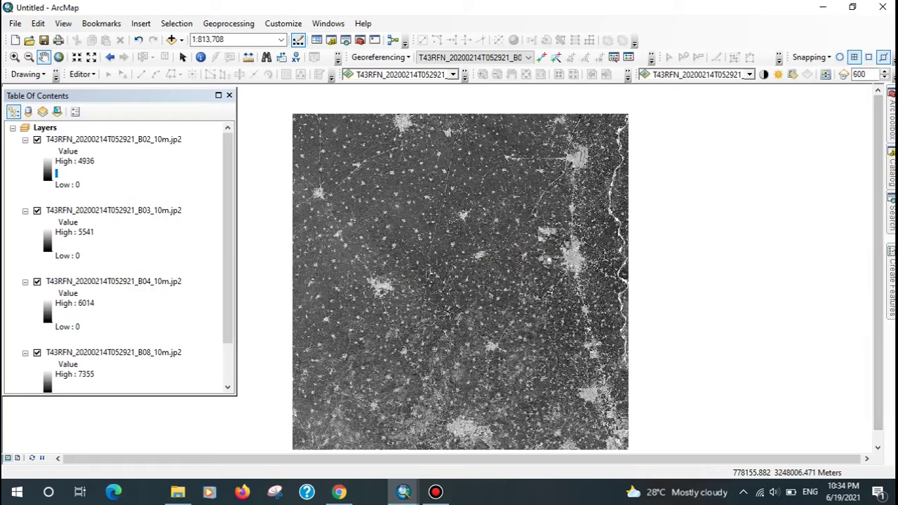
left_click(890, 210)
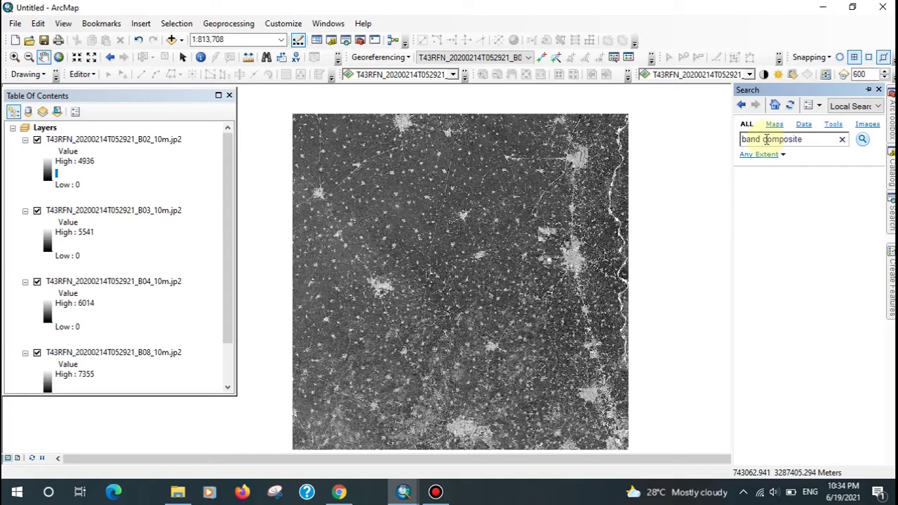
key("Return")
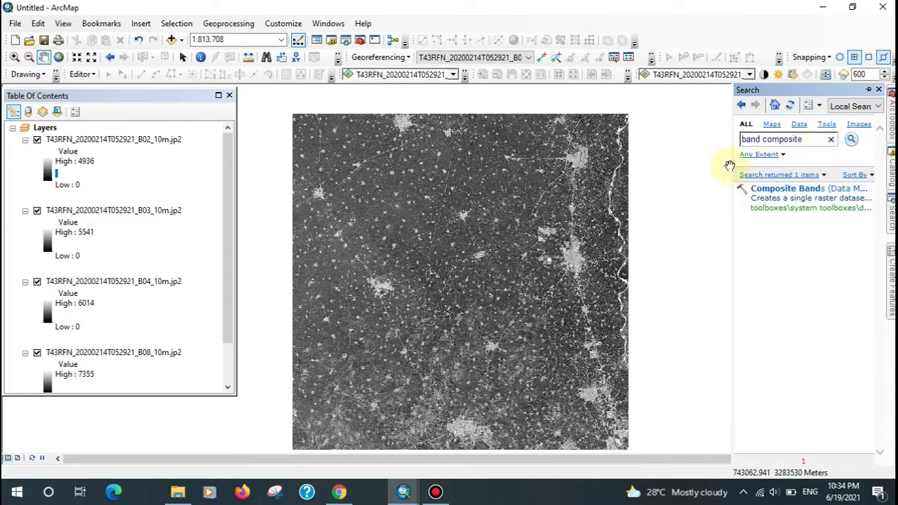
left_click_drag(732, 166, 697, 164)
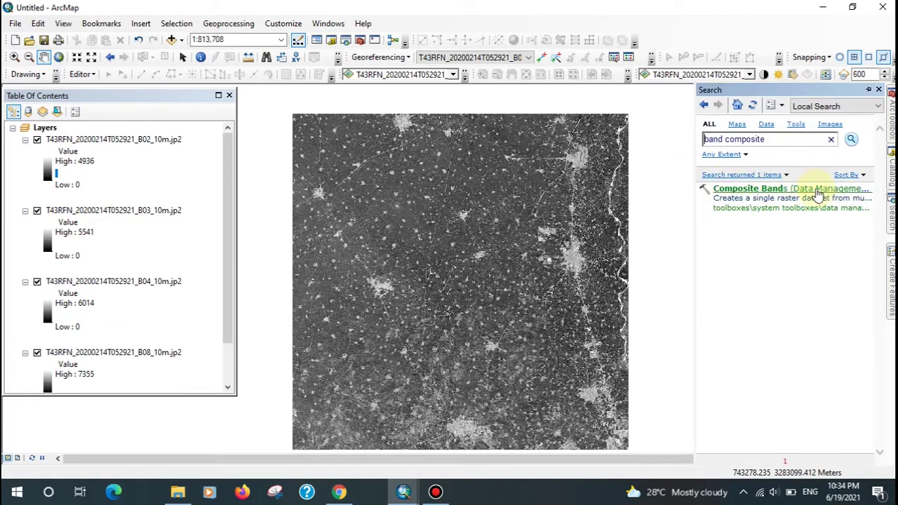
left_click(769, 189)
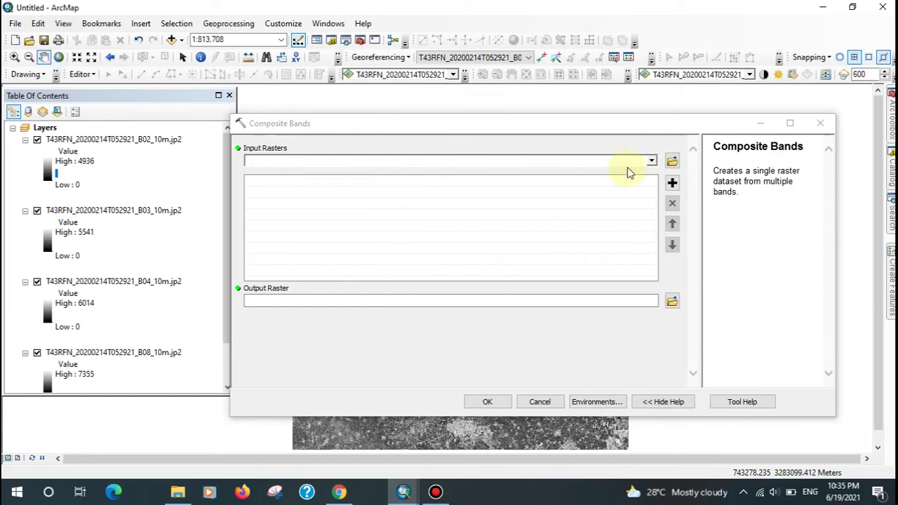
Step: Add the 10 m bands B02, B03, B04 and B08, in that order, as the input rasters for Composite Bands
left_click(650, 162)
left_click(506, 187)
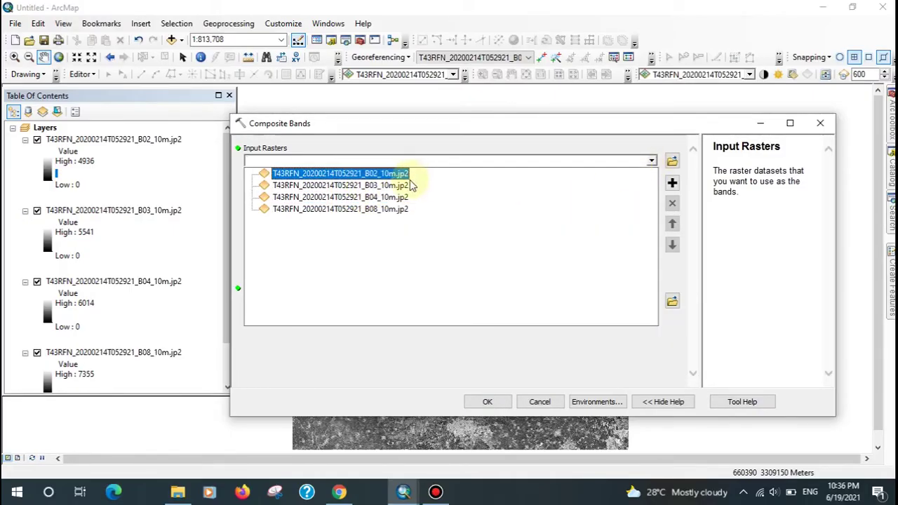
left_click(391, 173)
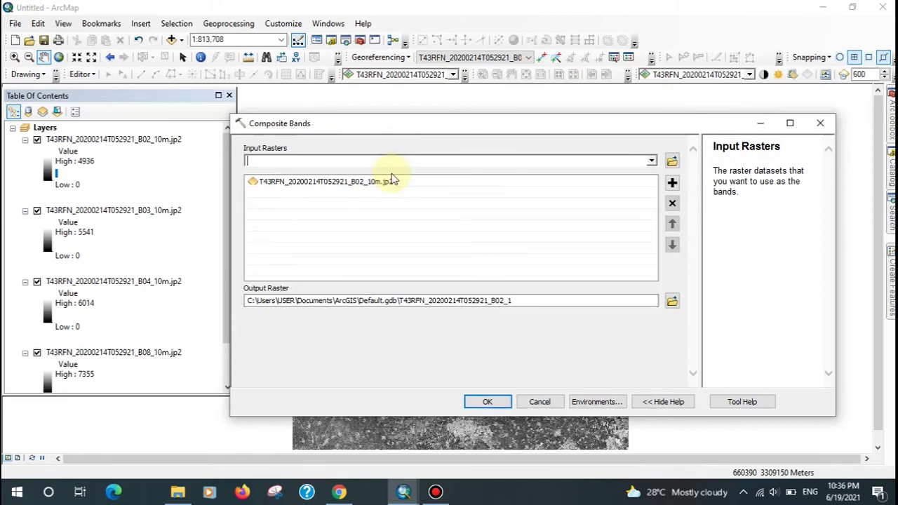
left_click(653, 162)
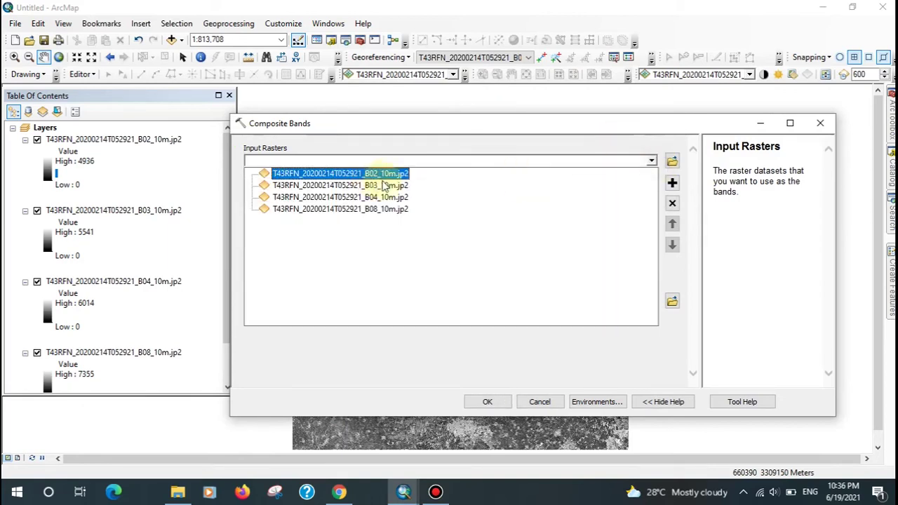
left_click(401, 185)
left_click(651, 162)
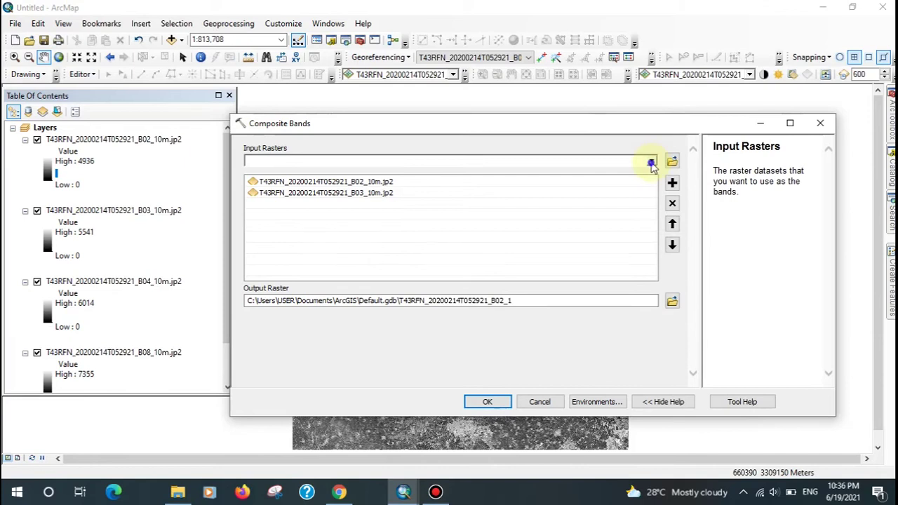
left_click(361, 195)
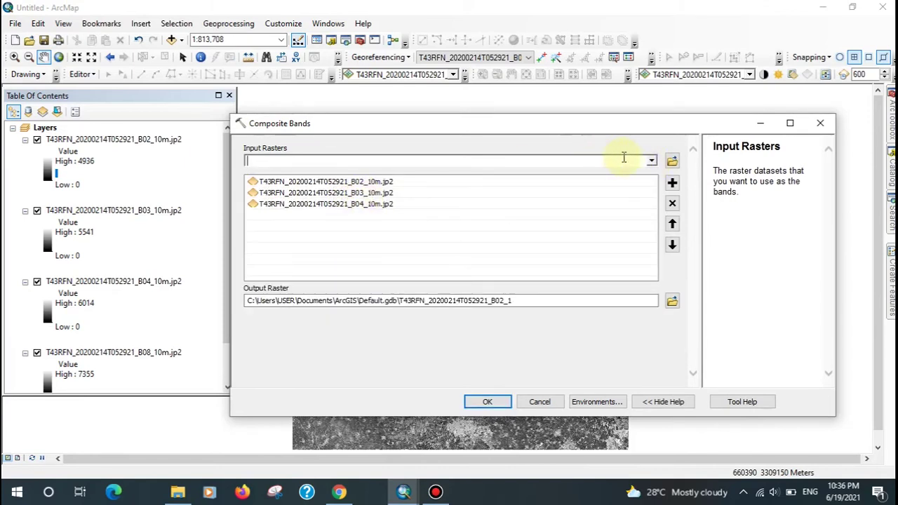
left_click(651, 160)
left_click(391, 210)
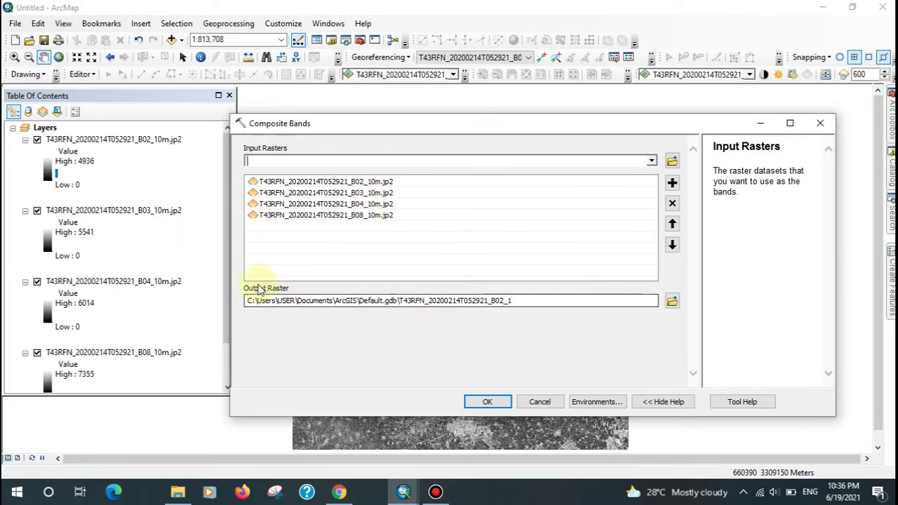
Step: Browse for the output raster location in the Output folder under E:\Youtube_Tutorial\Lulc_map
left_click(672, 301)
left_click(506, 187)
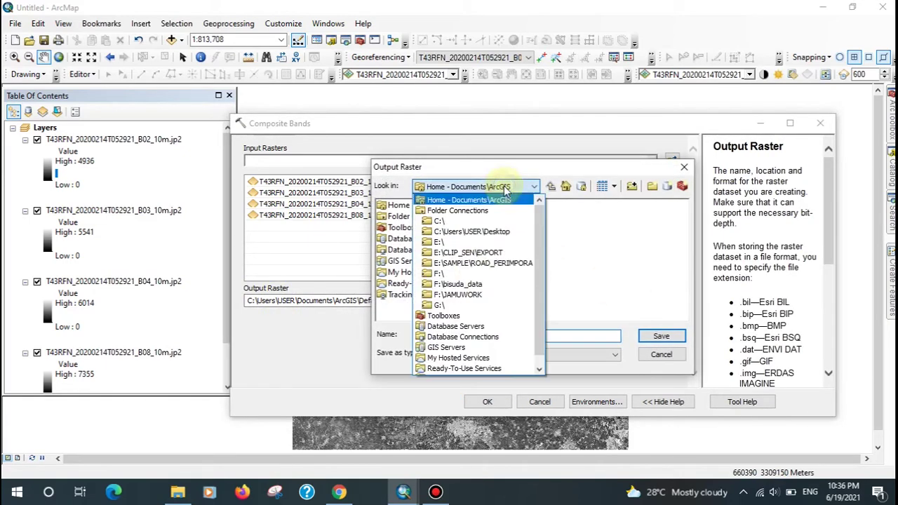
left_click(441, 242)
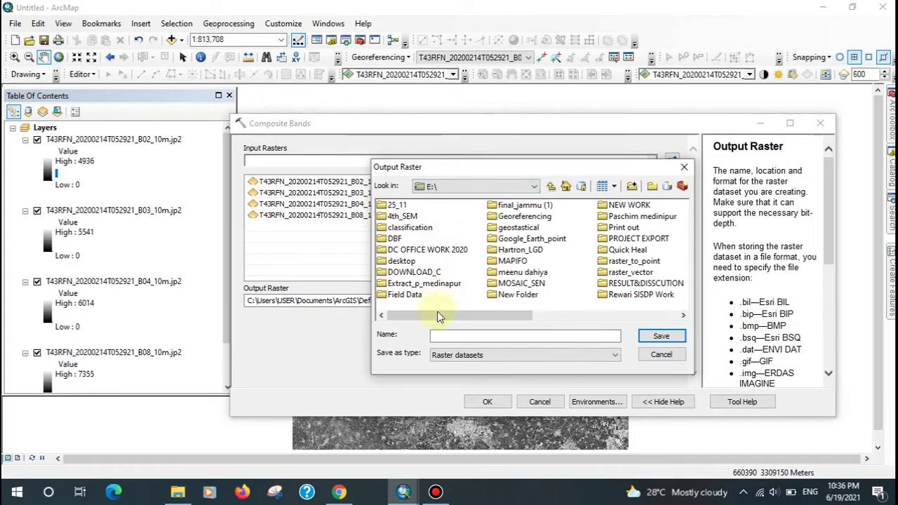
left_click_drag(481, 317, 624, 320)
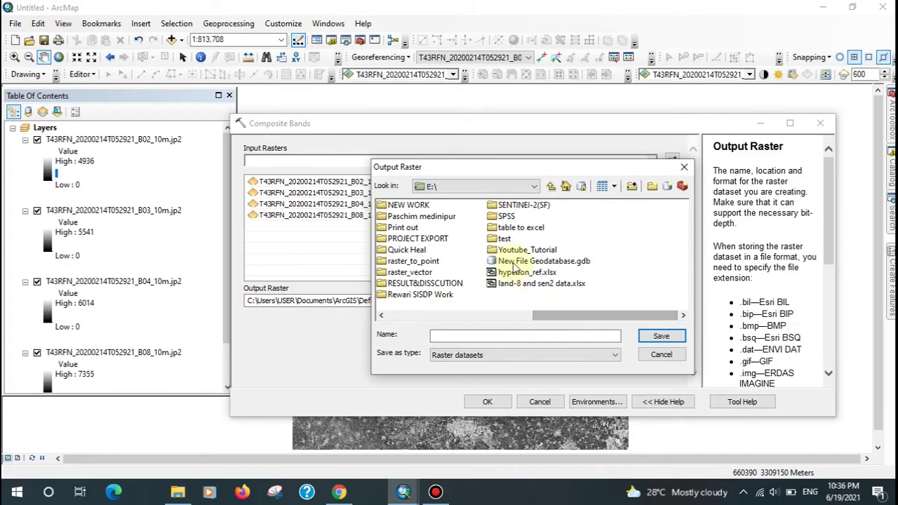
double_click(520, 253)
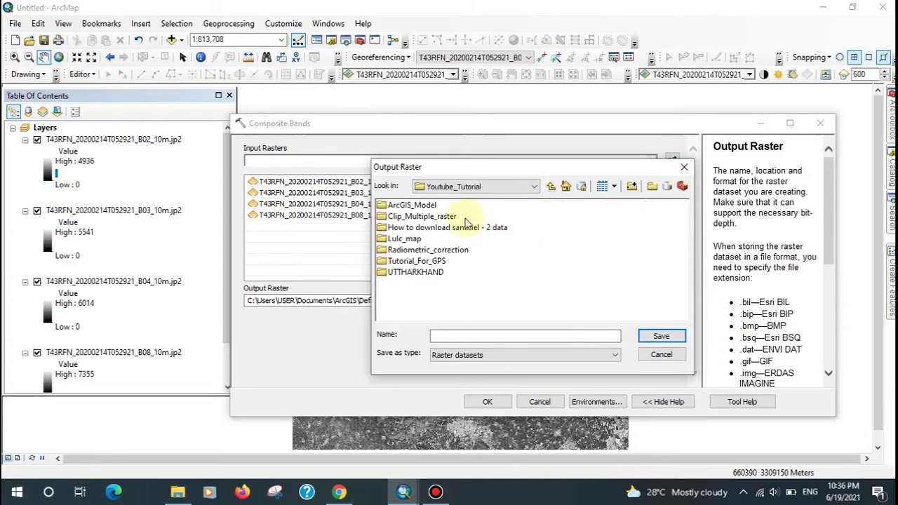
double_click(405, 239)
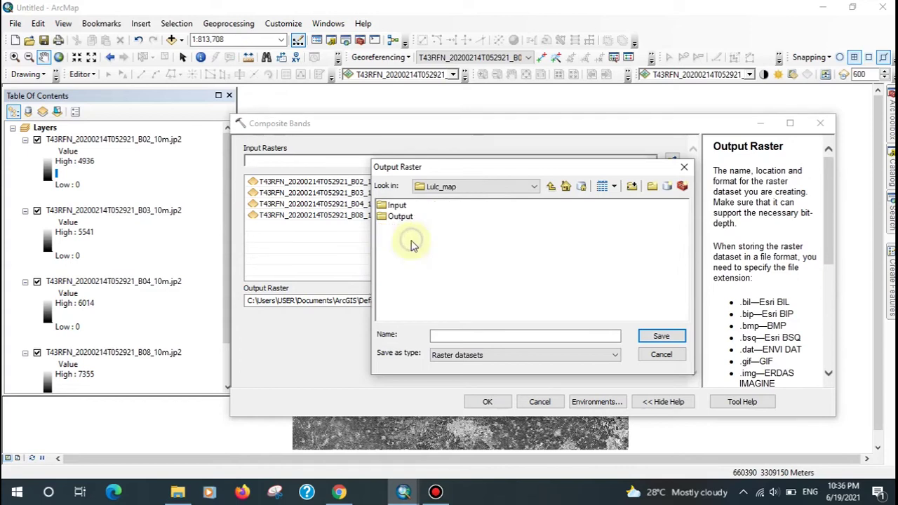
double_click(398, 216)
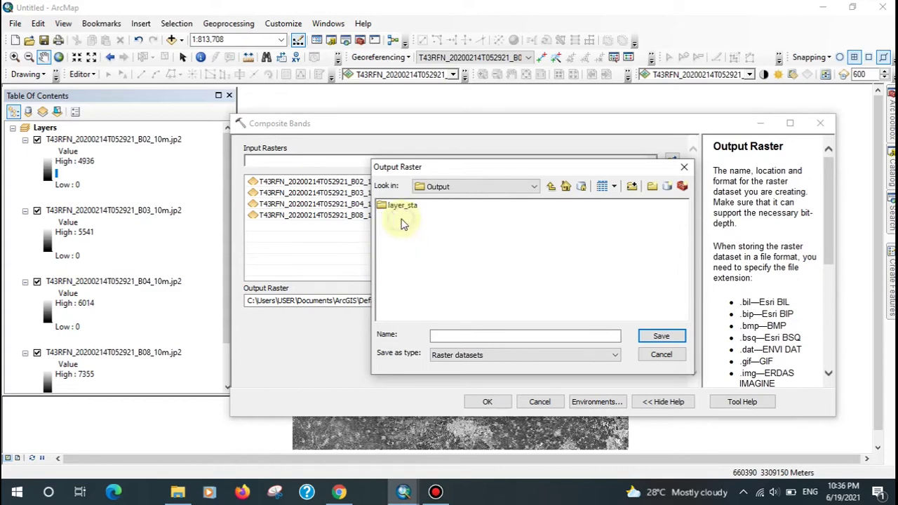
Step: Create a folder named layer_stack inside the Output folder and open it
left_click(651, 186)
key("BackSpace")
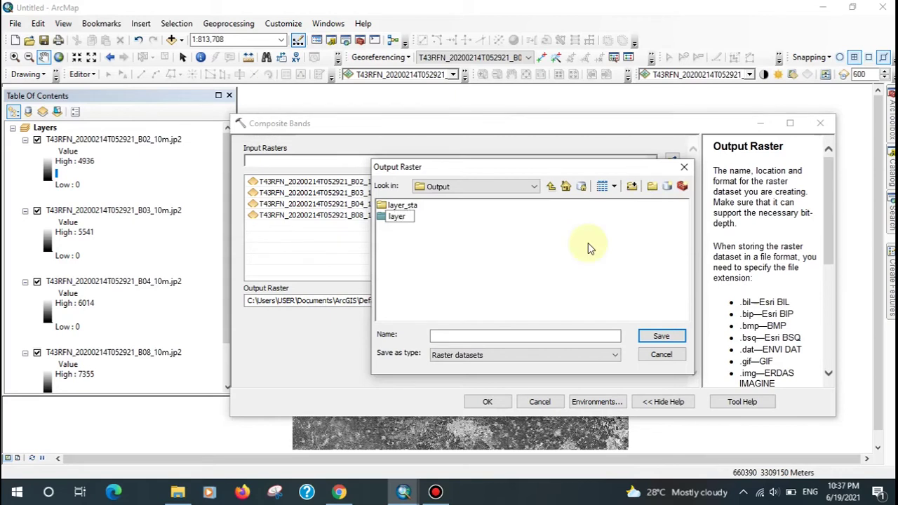
type("layer_stack")
left_click(400, 297)
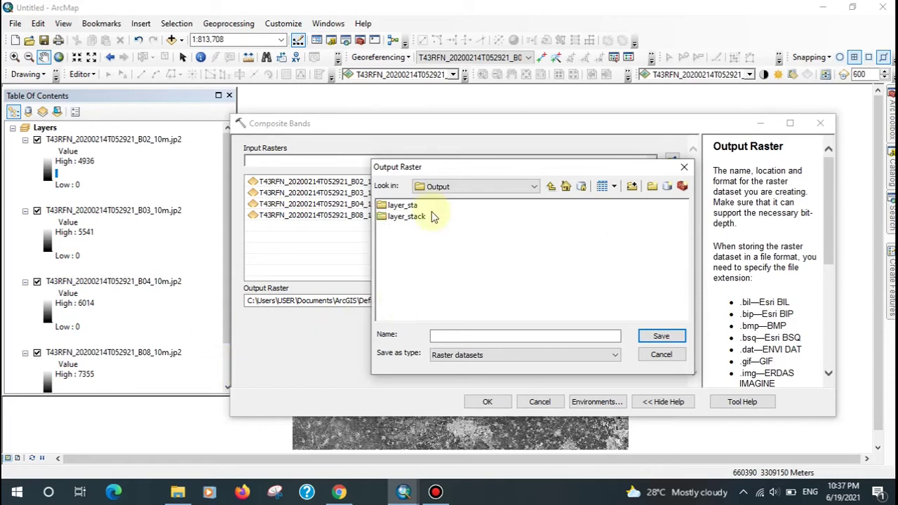
double_click(411, 217)
Step: Save the output raster as Sentinel_2.img in the layer_stack folder and run the Composite Bands tool
left_click(461, 336)
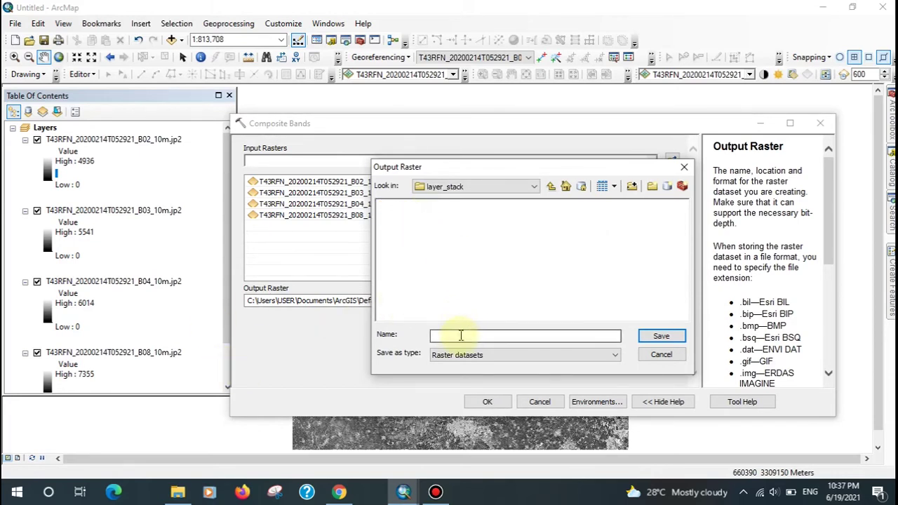
type("sen")
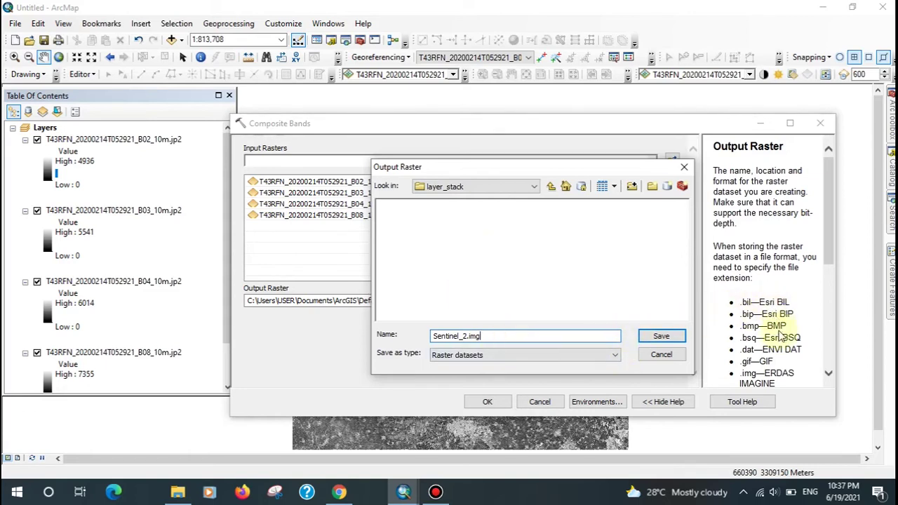
left_click(658, 338)
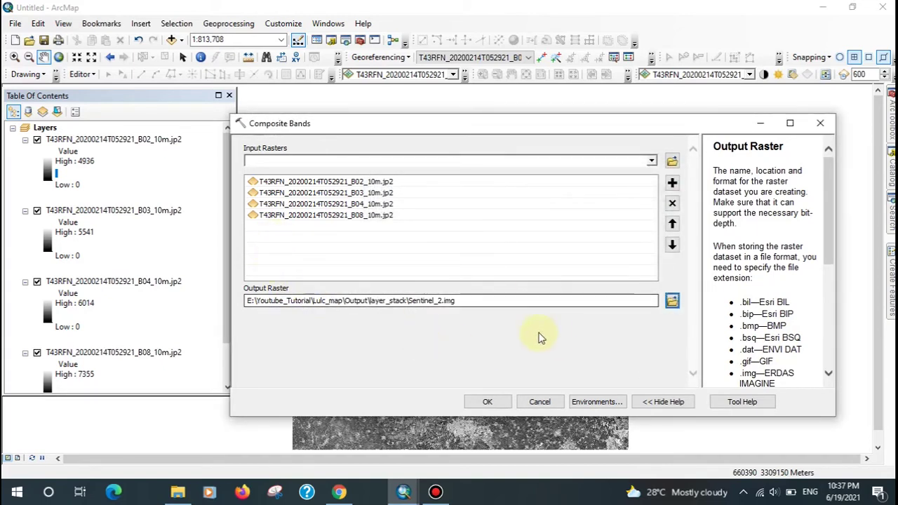
left_click(489, 402)
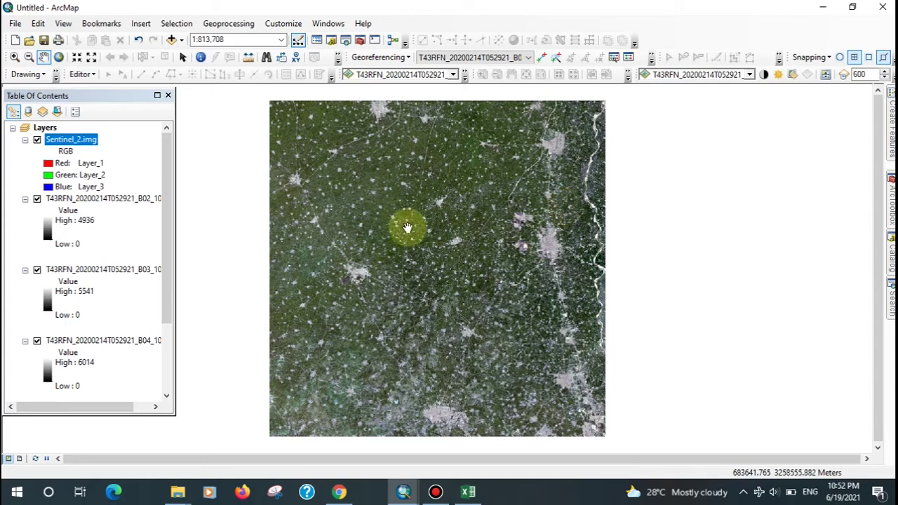
Step: Remove the four single-band layers B02, B03, B04 and B08 from the map, leaving only Sentinel_2.img
left_click(110, 199)
scroll(166, 327, "down", 3)
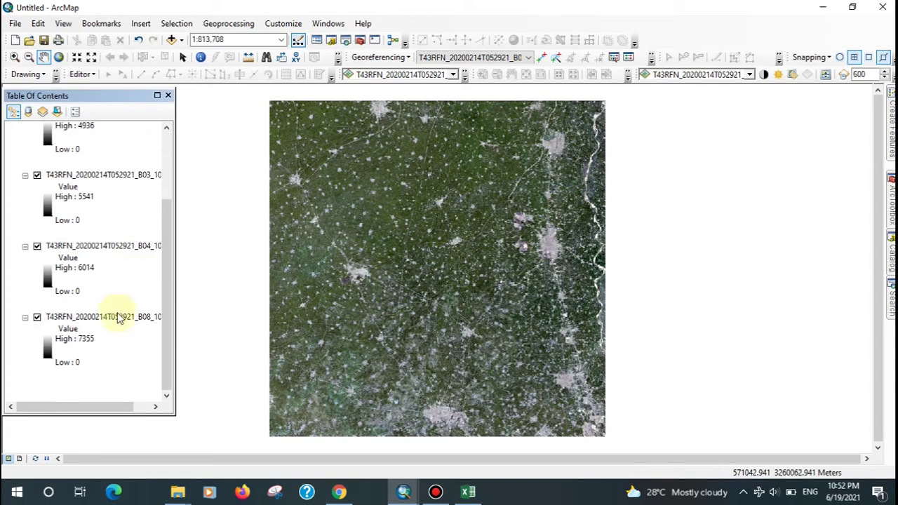
left_click(126, 319, "shift")
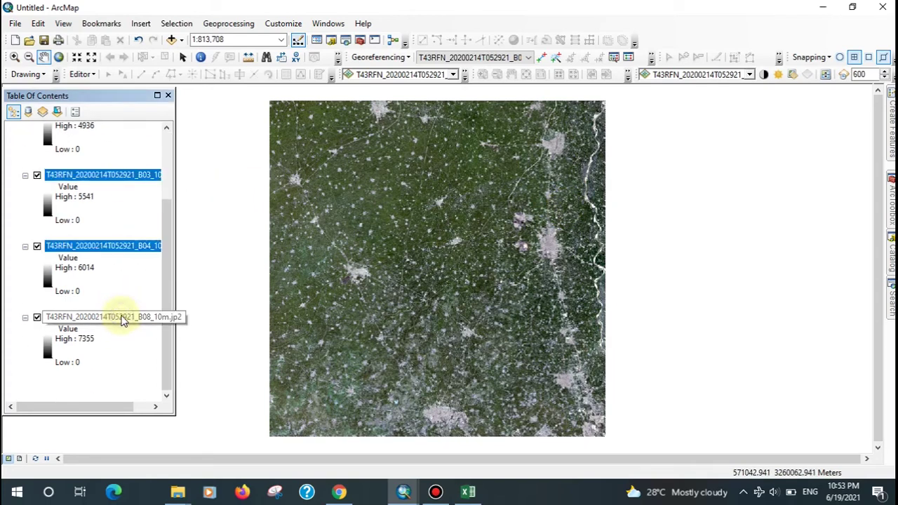
right_click(130, 321)
left_click(177, 340)
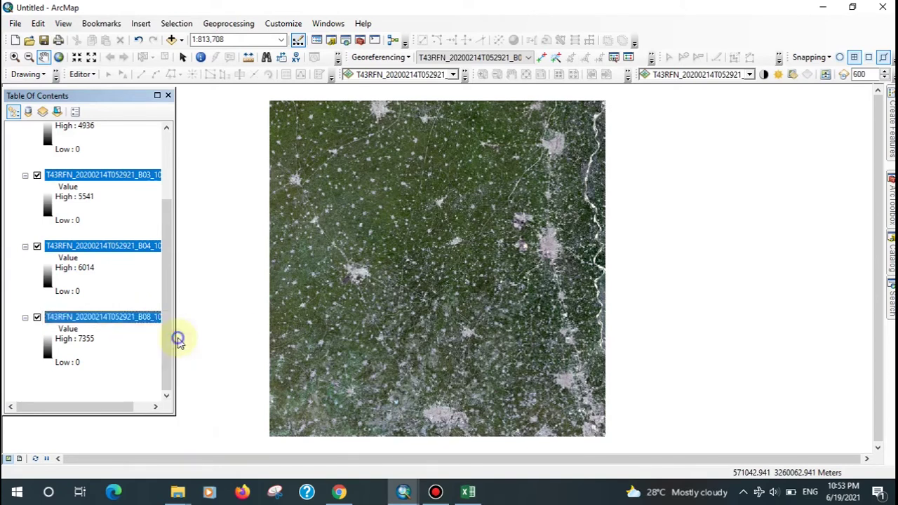
Step: Set the Sentinel_2.img band combination to Layer_4 for red, Layer_3 for green and Layer_2 for blue
mouse_move(442, 204)
left_mouse_down()
mouse_move(461, 216)
mouse_move(443, 220)
left_mouse_up()
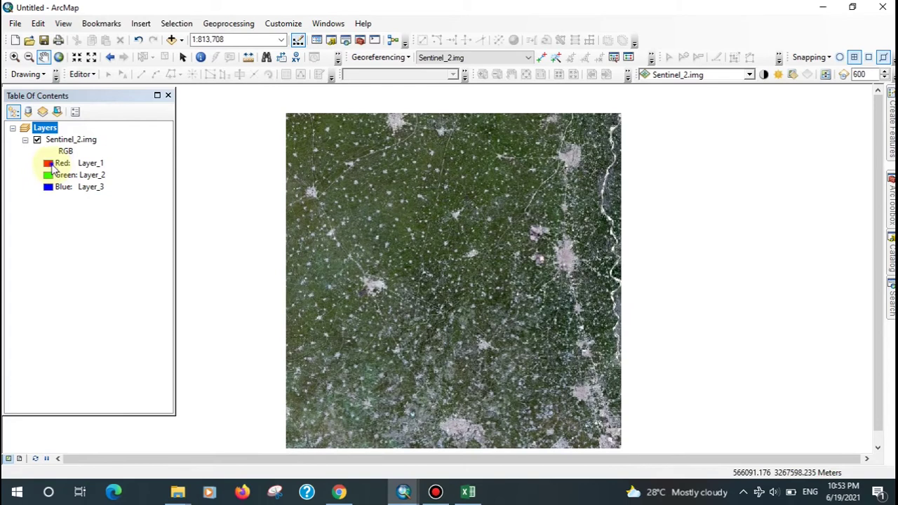
left_click(52, 166)
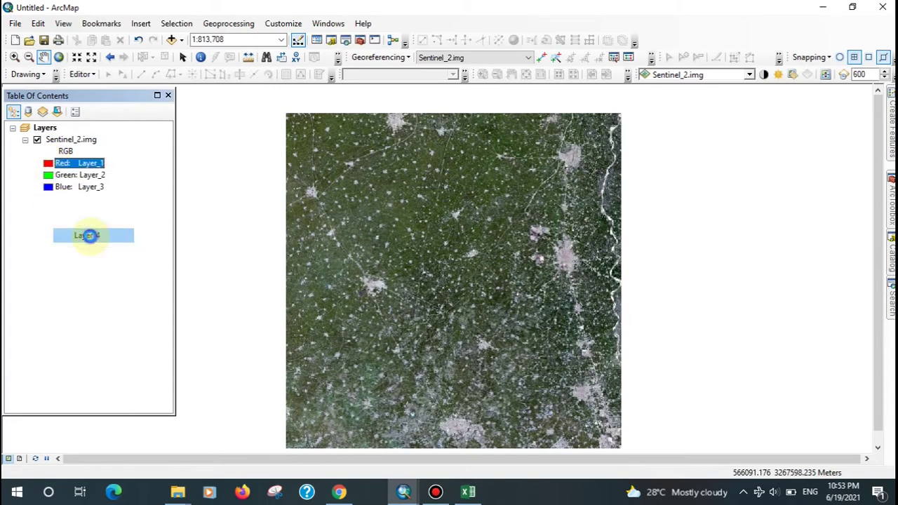
left_click(88, 236)
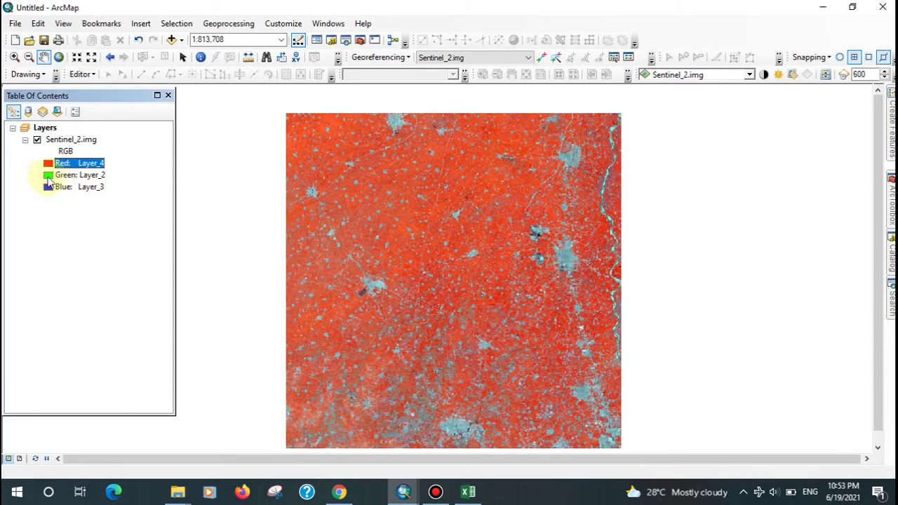
left_click(62, 175)
left_click(99, 228)
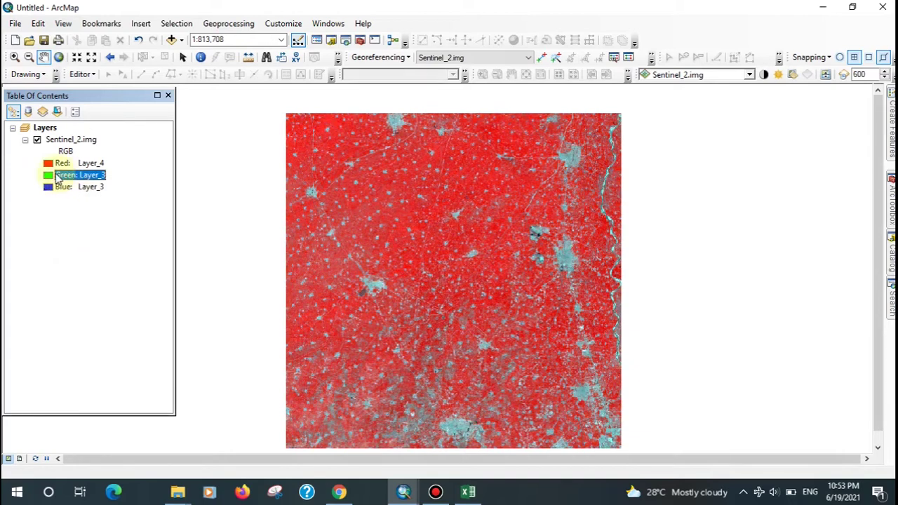
left_click(52, 190)
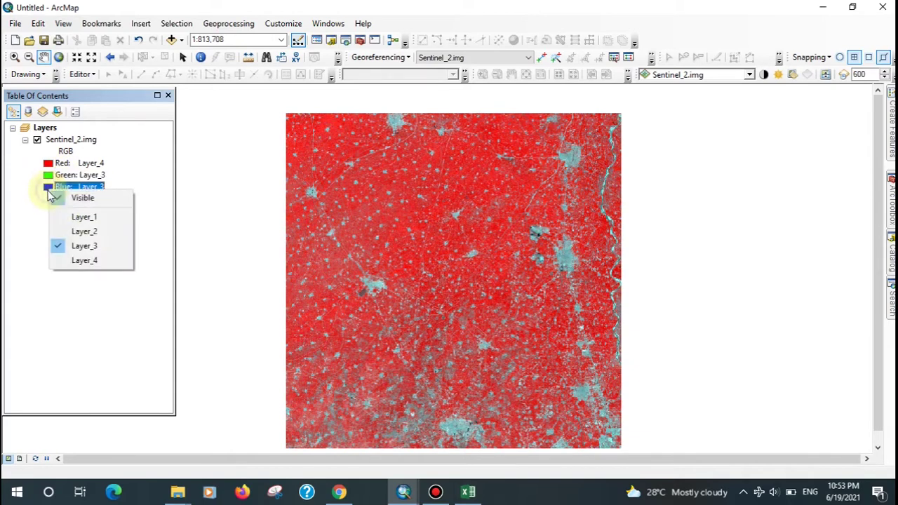
left_click(95, 231)
Step: Add the study area boundary shapefile Export_Output.shp from the Study_Area_Boundary folder inside Input to the map
scroll(457, 210, "up", 1)
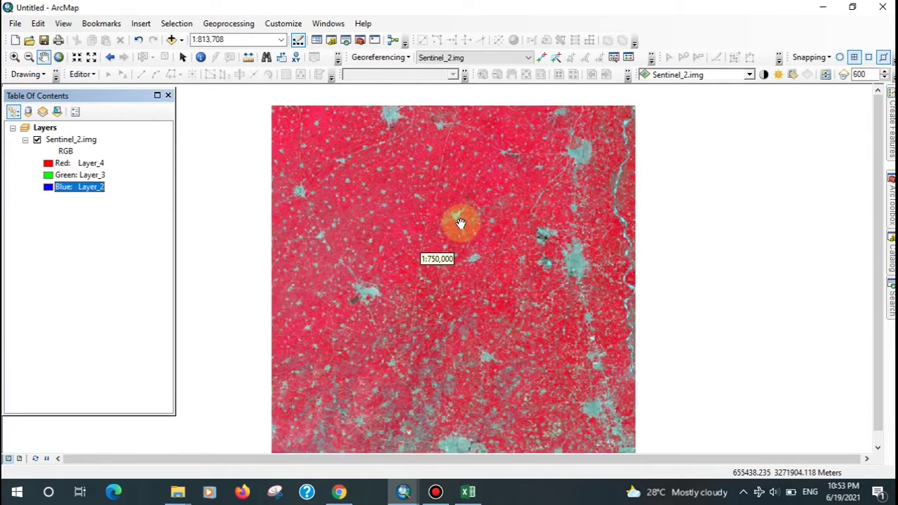
left_click_drag(491, 287, 470, 269)
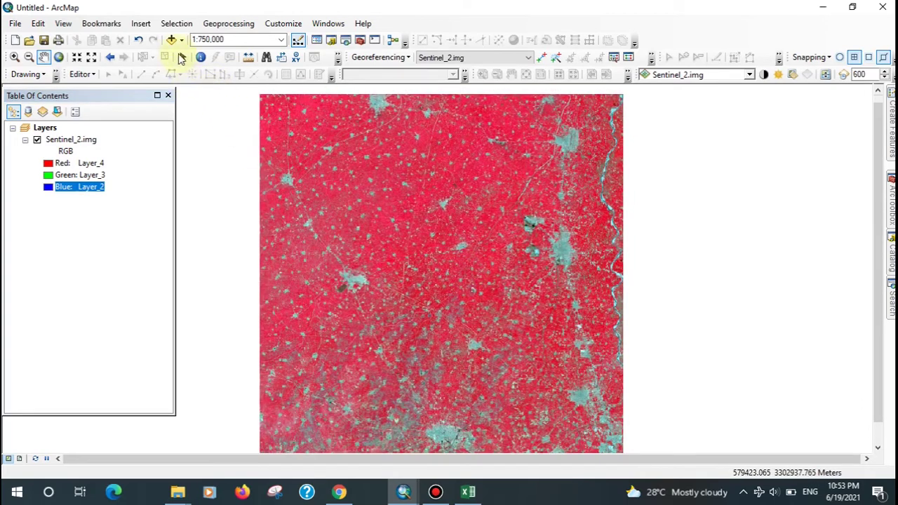
left_click(172, 40)
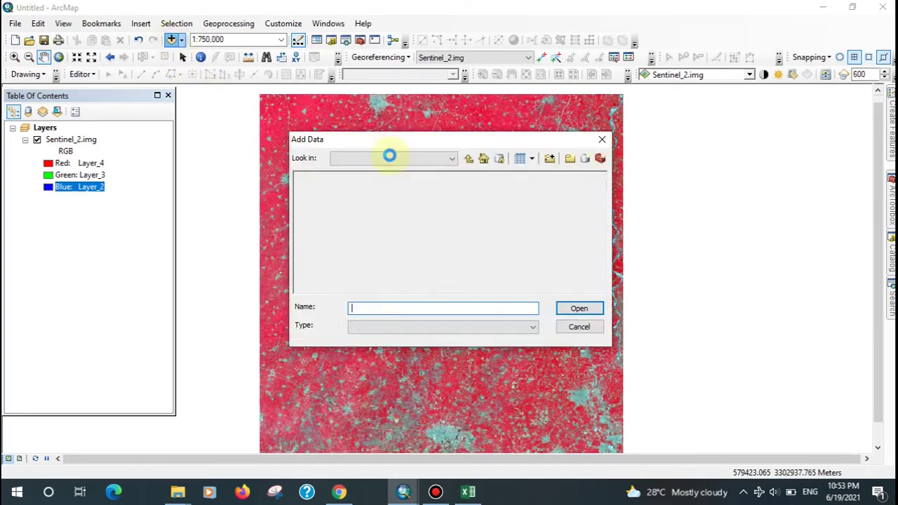
left_click(469, 160)
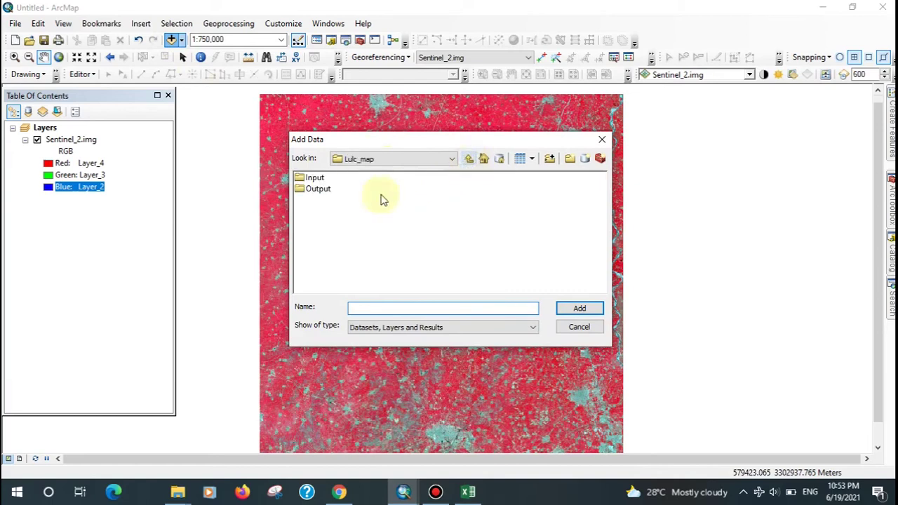
double_click(315, 178)
double_click(346, 190)
left_click(337, 179)
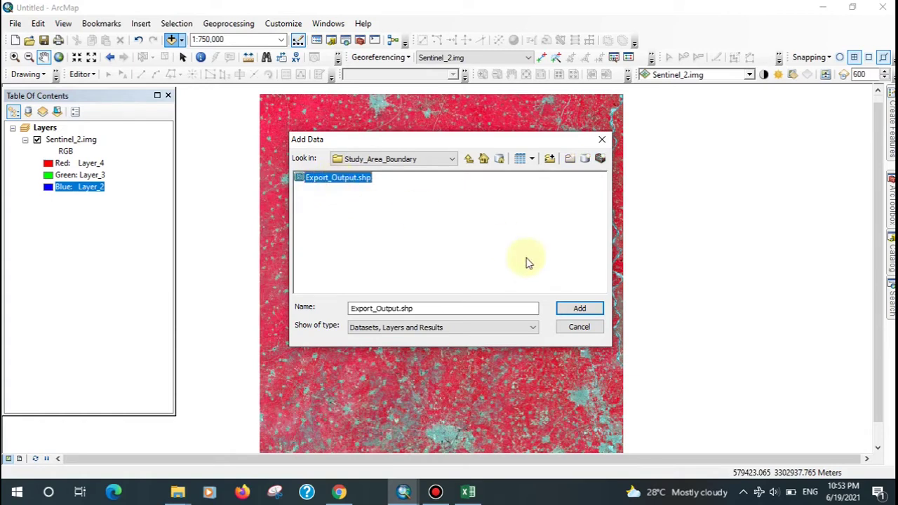
left_click(585, 307)
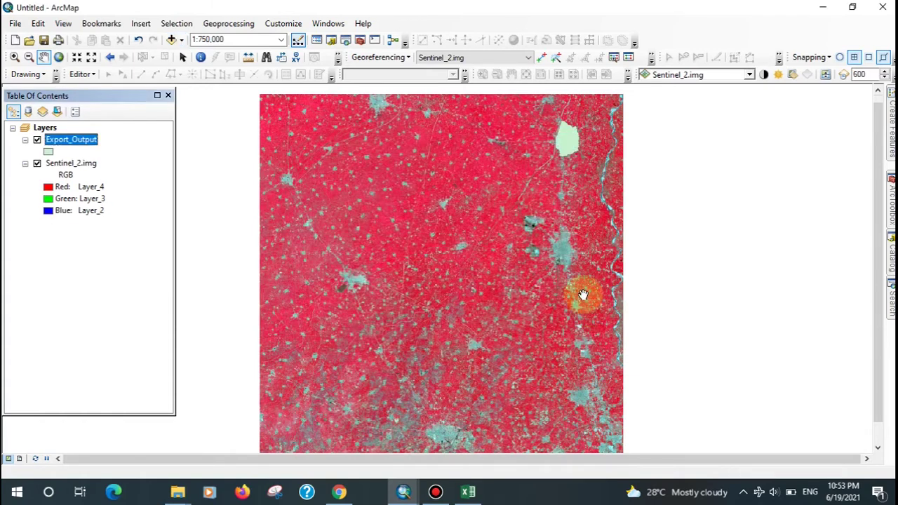
Step: Symbolize the Export_Output boundary with the Hollow style, an outline width of 2 and a magenta outline
scroll(581, 170, "up", 4)
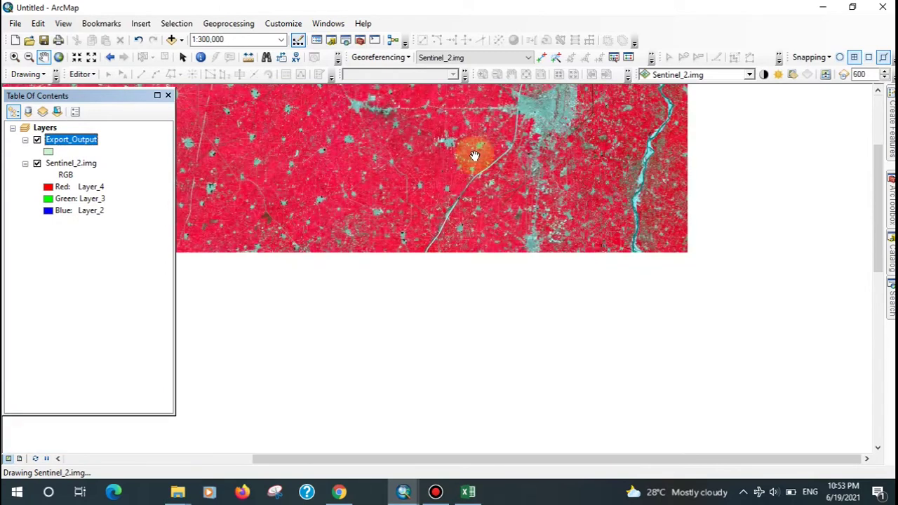
left_click_drag(475, 152, 465, 229)
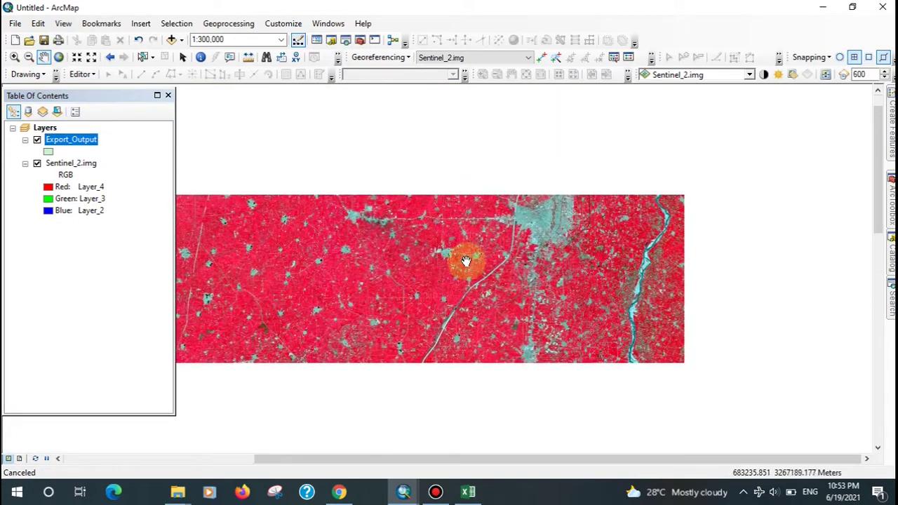
left_click(51, 150)
left_click(321, 205)
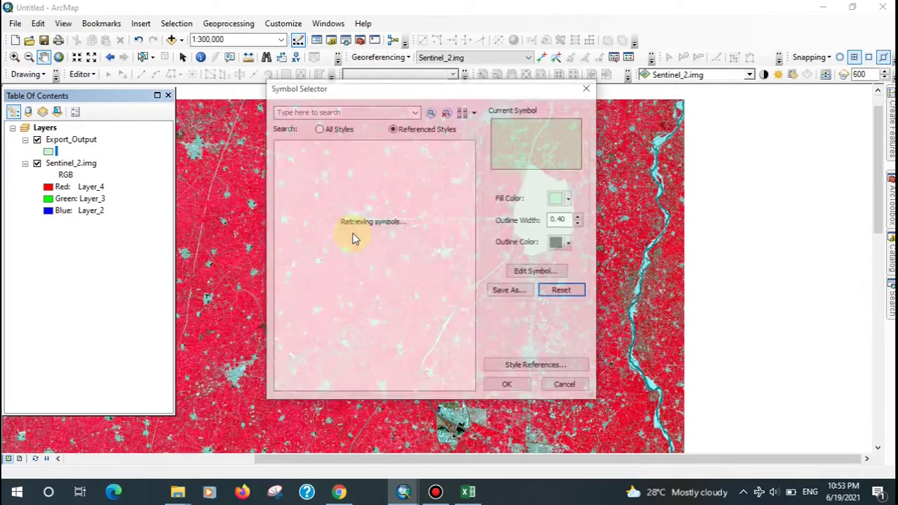
left_click(301, 222)
left_click(579, 216)
left_click(571, 242)
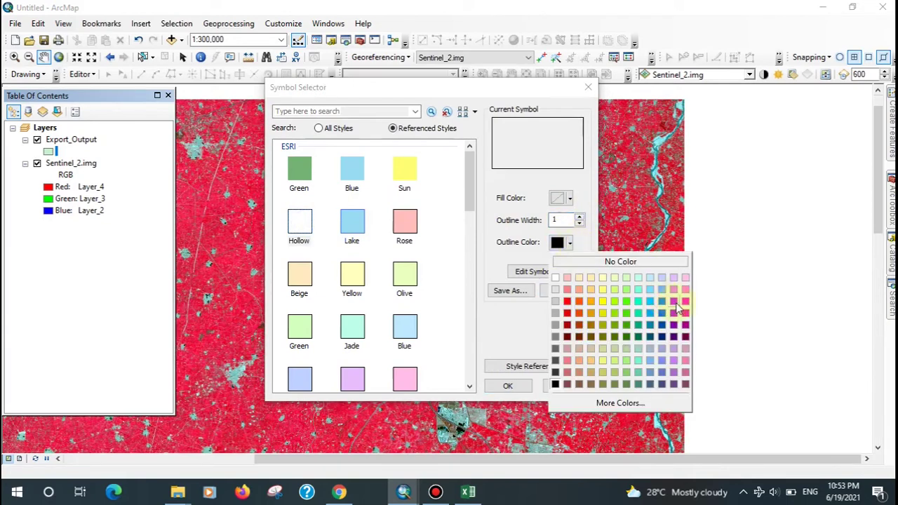
left_click(685, 301)
left_click(579, 216)
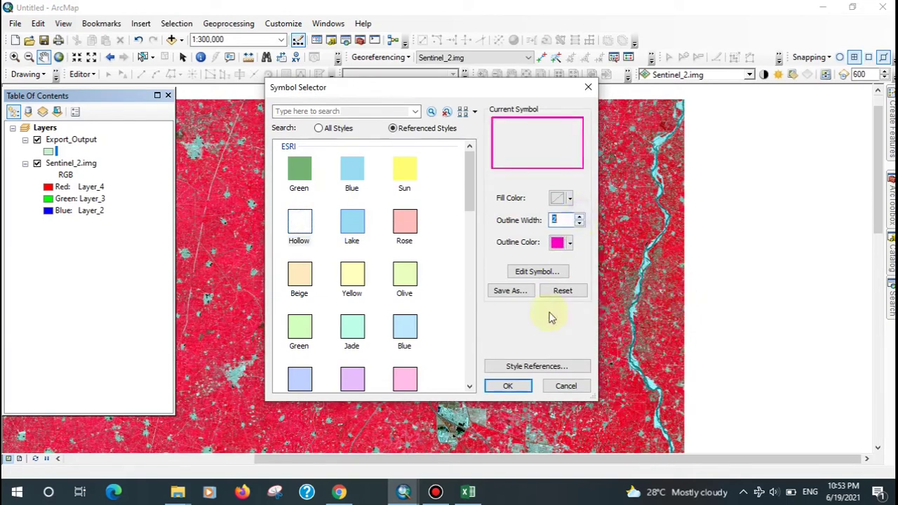
left_click(508, 385)
Step: Change the outline color of the Export_Output boundary to yellow
scroll(456, 231, "up", 1)
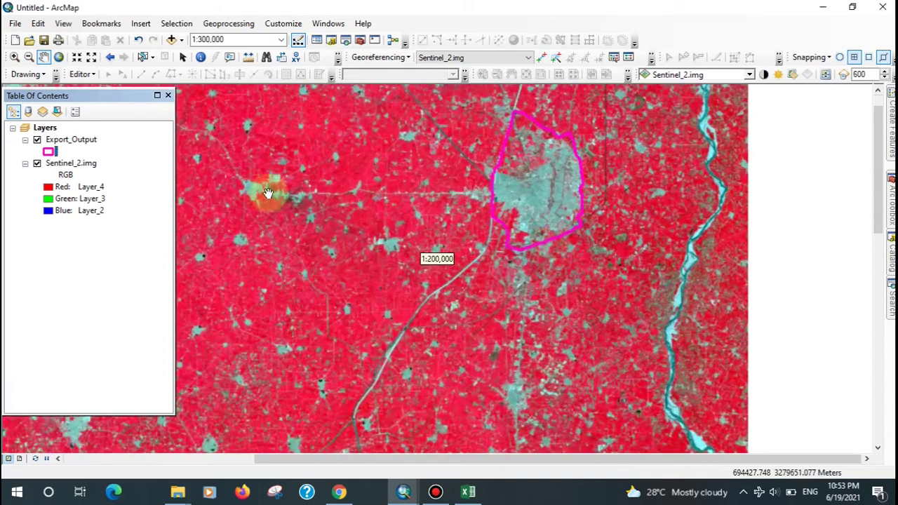
left_click(49, 150)
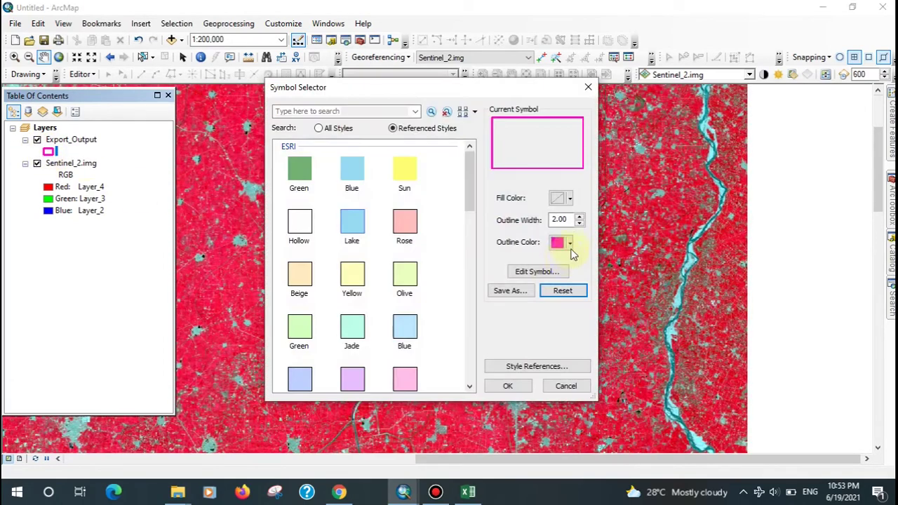
left_click(570, 243)
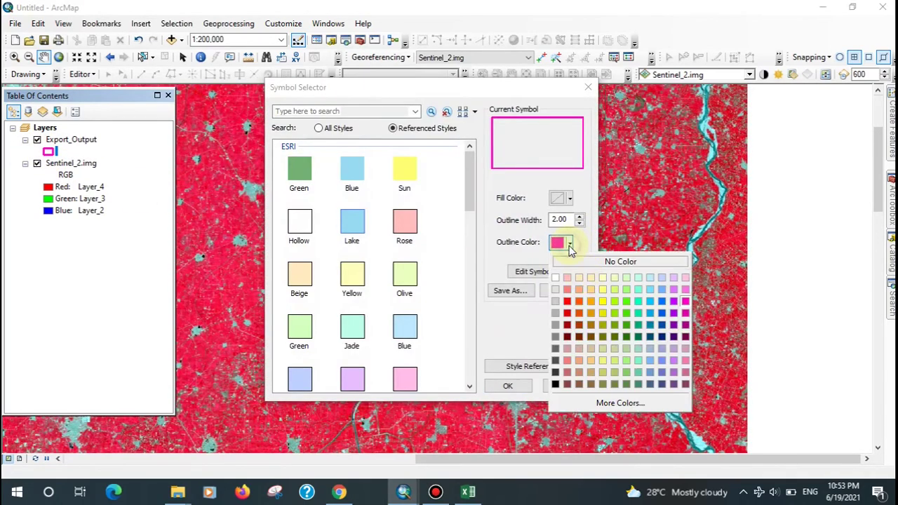
left_click(601, 301)
left_click(519, 385)
scroll(520, 228, "up", 2)
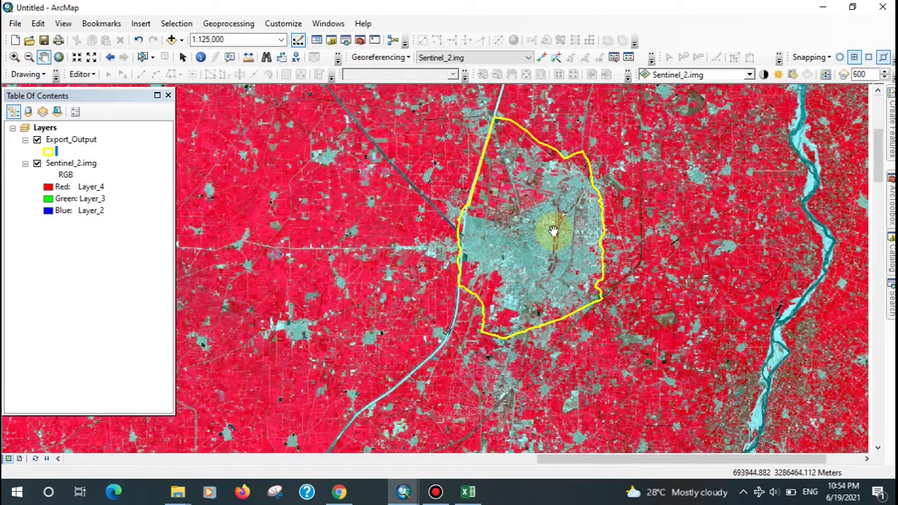
left_click(502, 180)
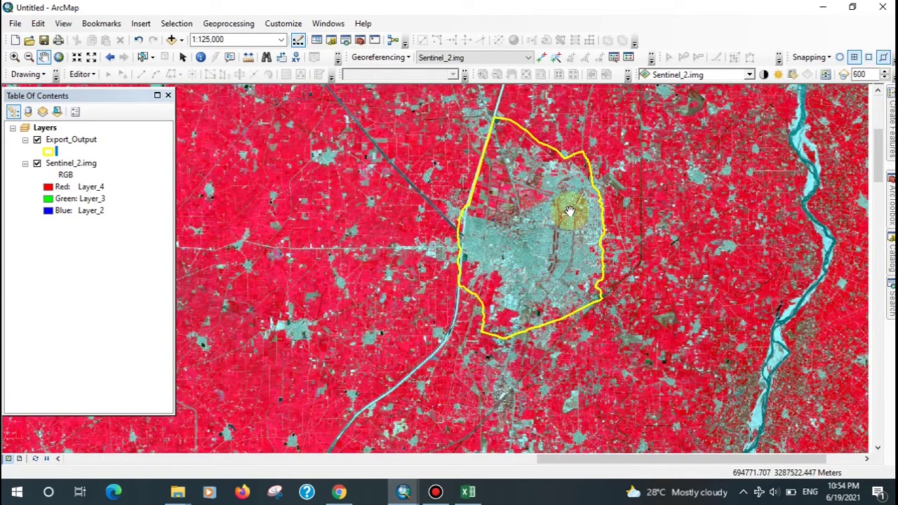
left_click(540, 191)
left_click_drag(540, 191, 531, 207)
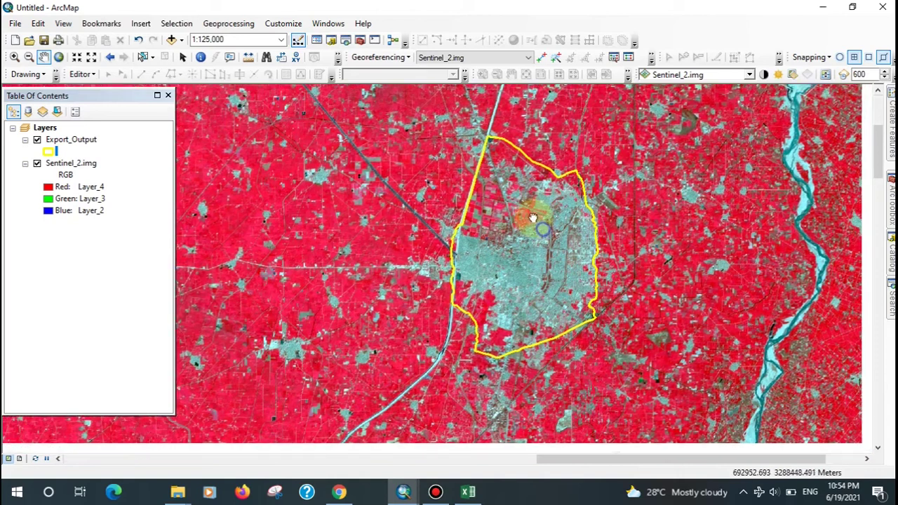
left_click(251, 204)
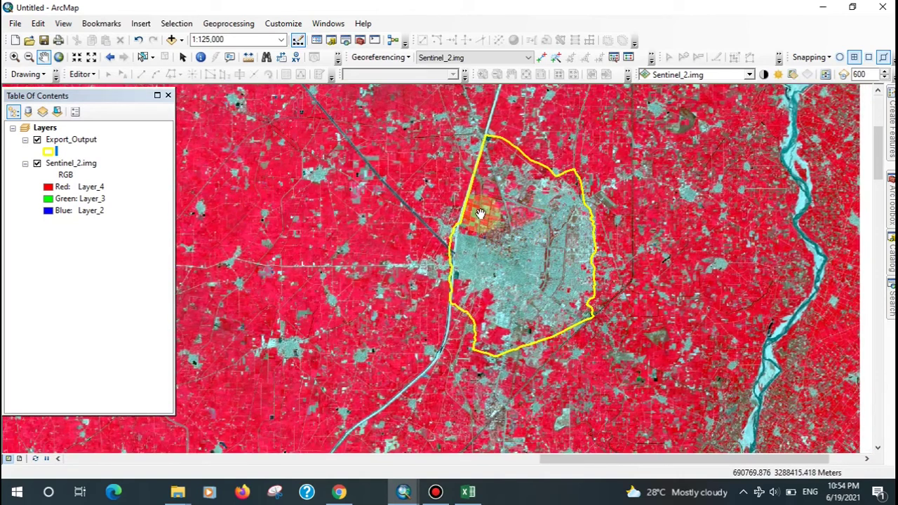
Step: Start an edit session on the Export_Output layer and switch to the Select Features tool
left_click(68, 140)
right_click(68, 140)
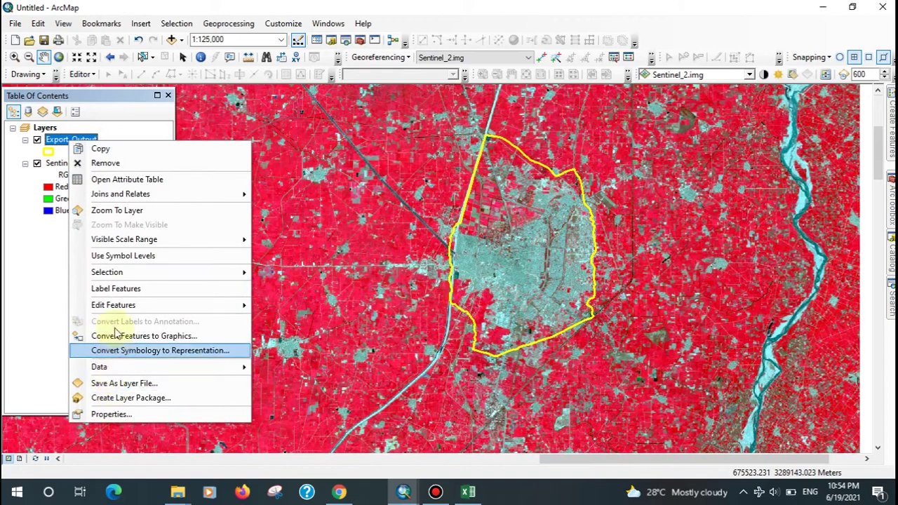
mouse_move(196, 306)
left_click(286, 306)
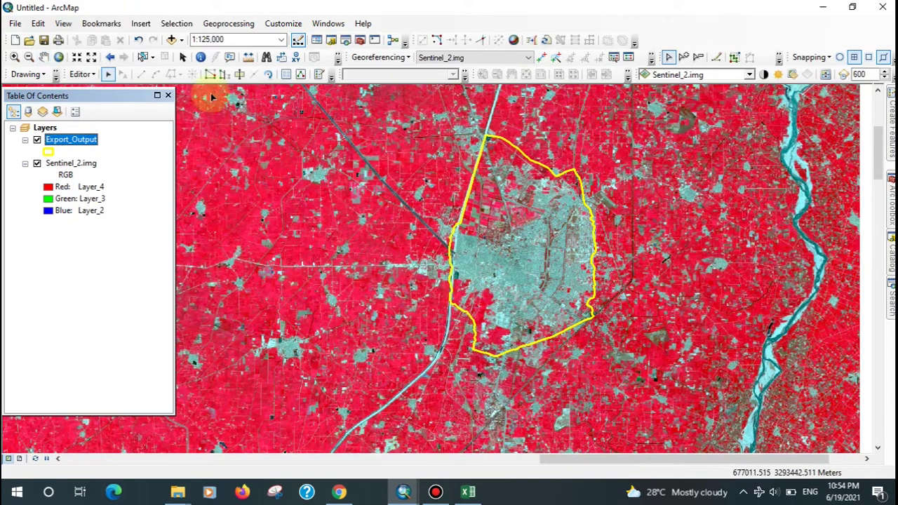
left_click(142, 57)
left_click(439, 162)
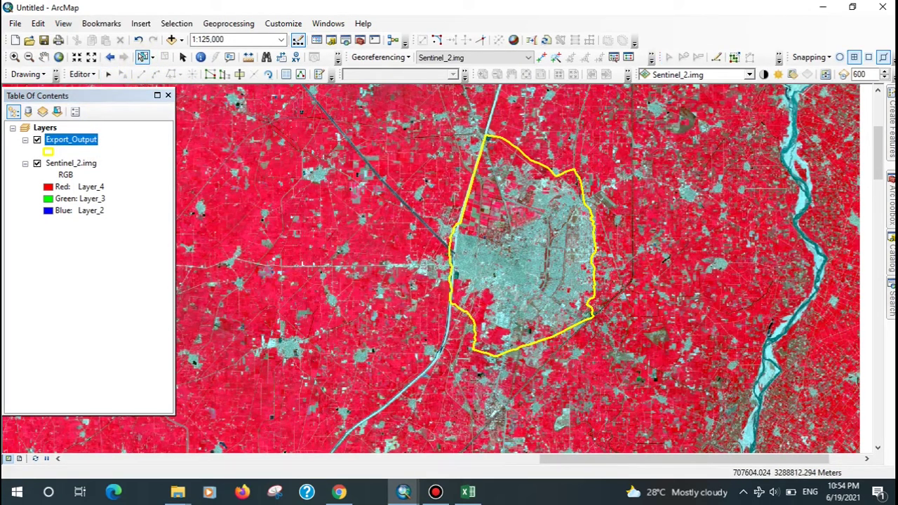
Step: Search for the clip tools, open the raster Clip tool and set Sentinel_2.img as its input raster
left_click(890, 298)
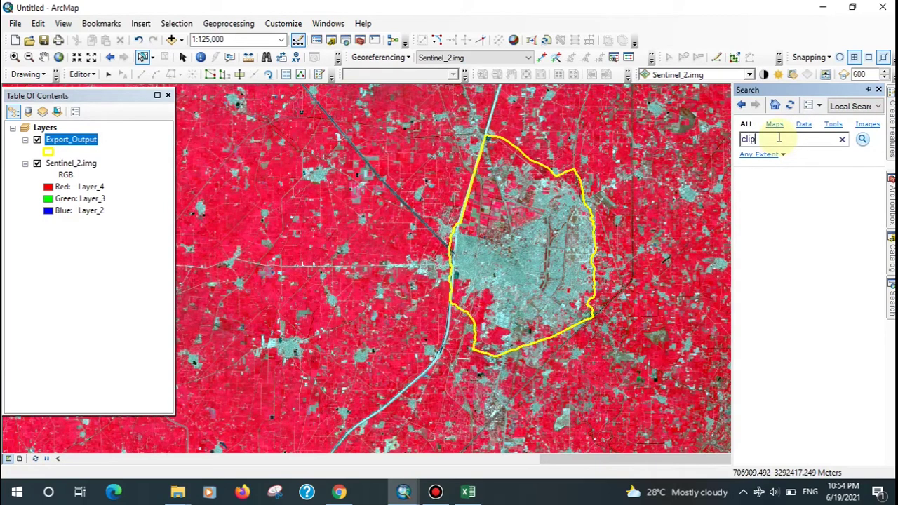
key("Return")
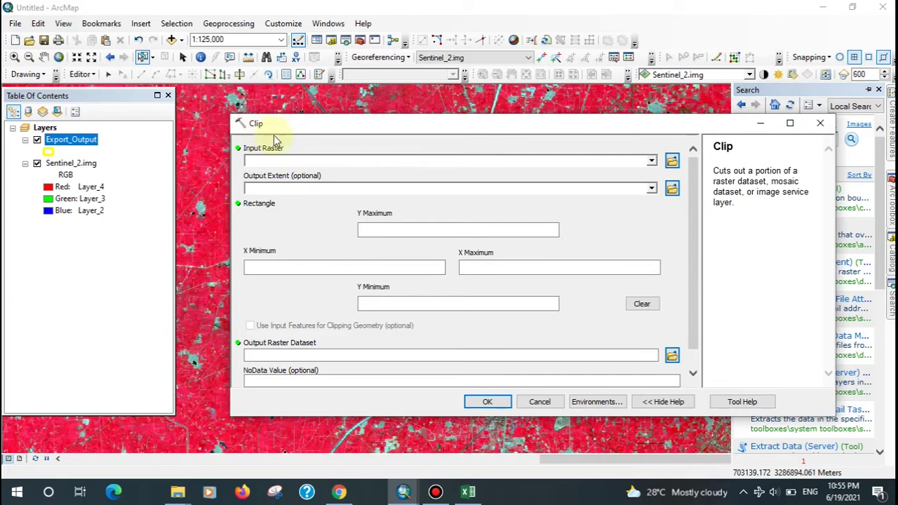
left_click(651, 160)
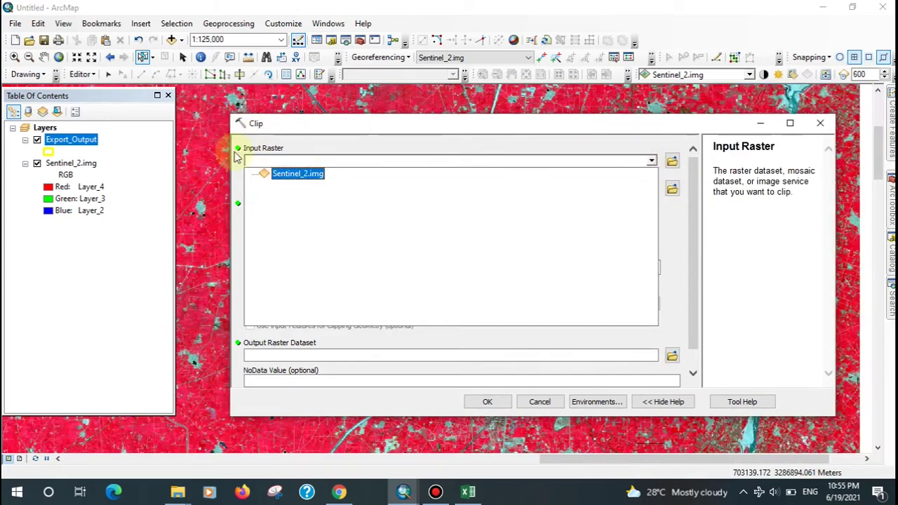
left_click(313, 175)
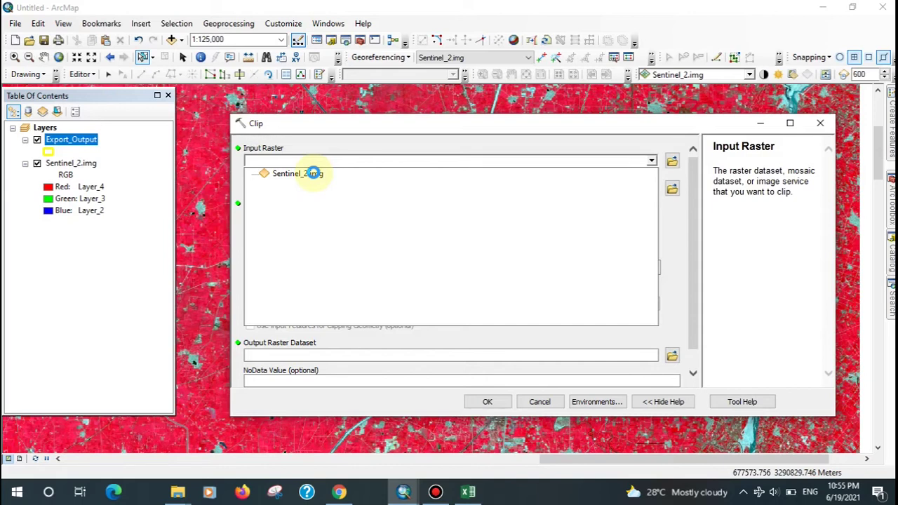
left_click(314, 173)
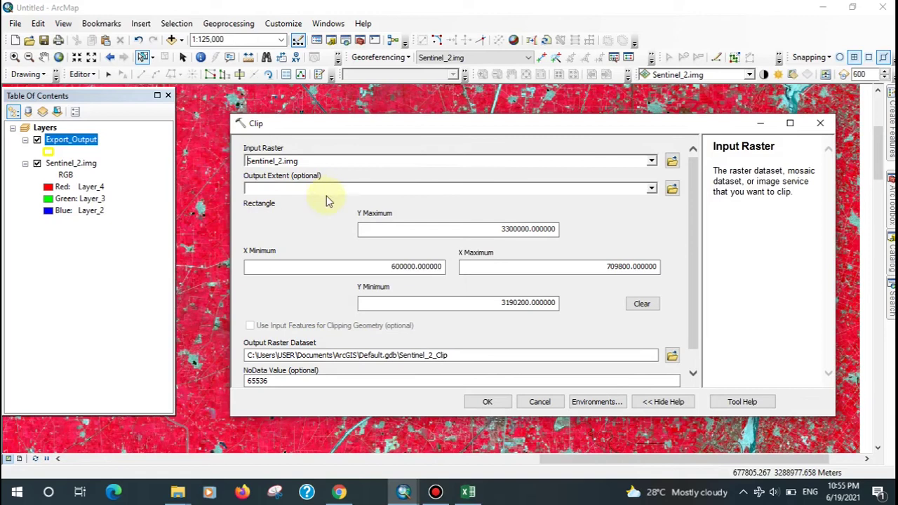
Step: Set the clip's output extent to Export_Output, using the input features for clipping geometry, with a NoData value of 0
left_click(652, 190)
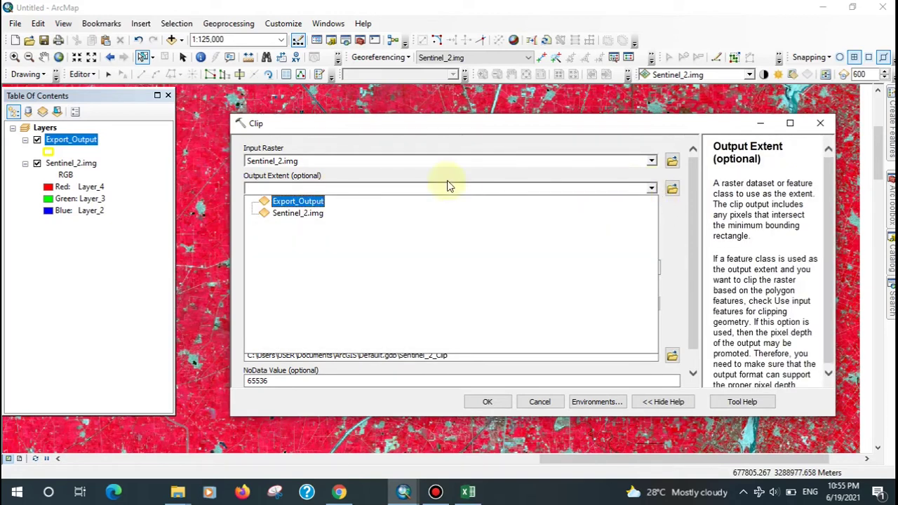
left_click(300, 205)
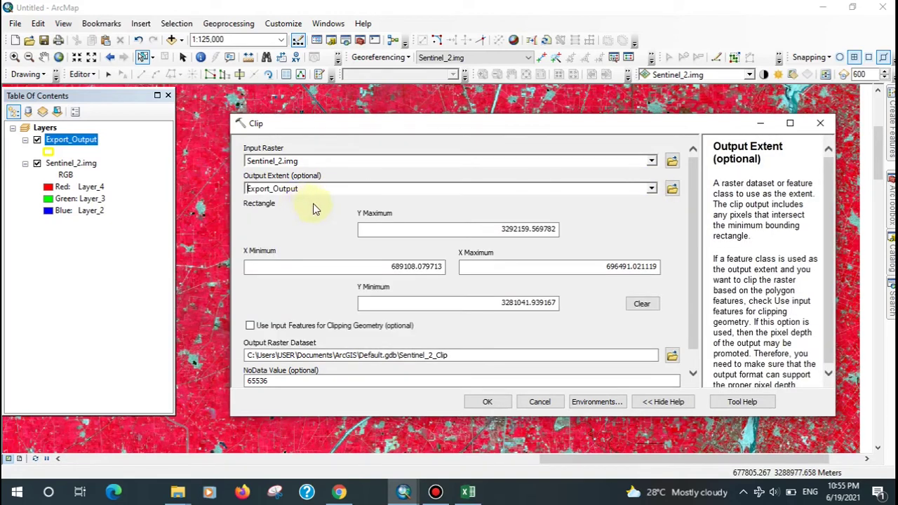
left_click(250, 326)
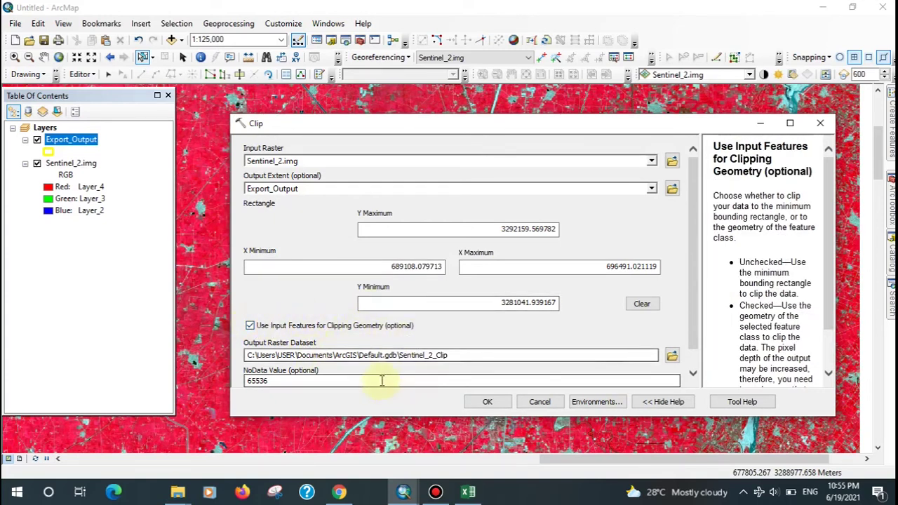
double_click(280, 381)
type("0")
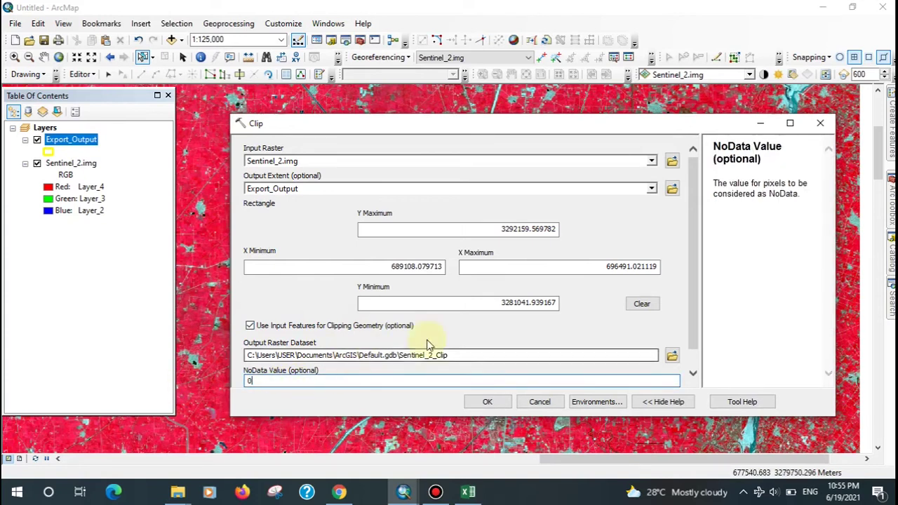
Step: Save the output raster as clip_sentinel_2.img in the layer_stack folder and run the Clip tool
left_click(670, 355)
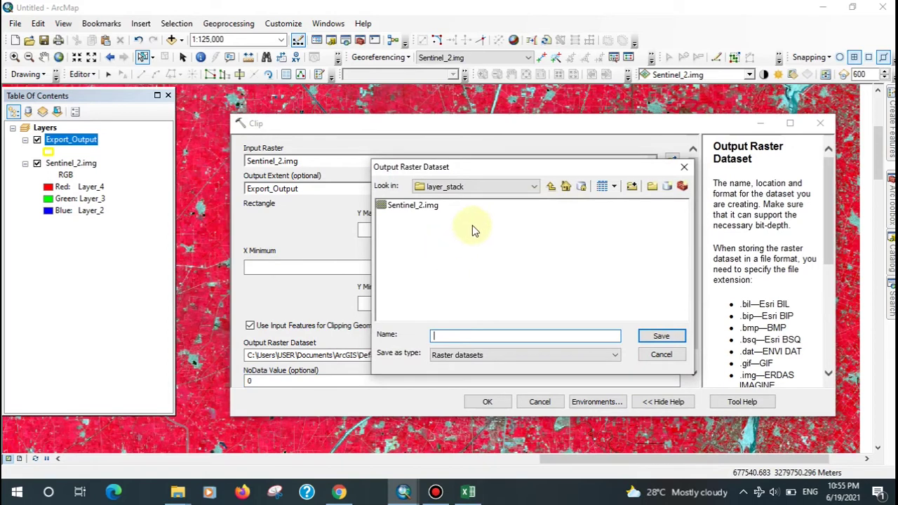
left_click(453, 336)
type(".img")
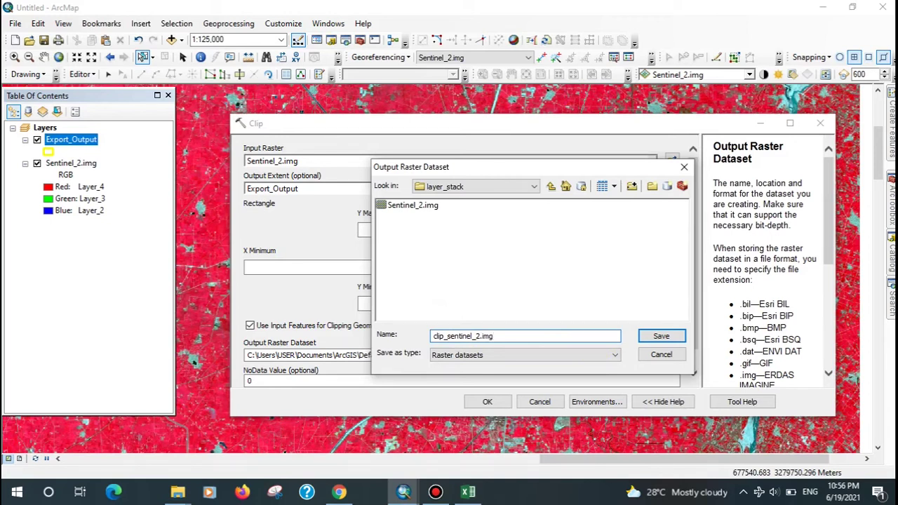
left_click(667, 336)
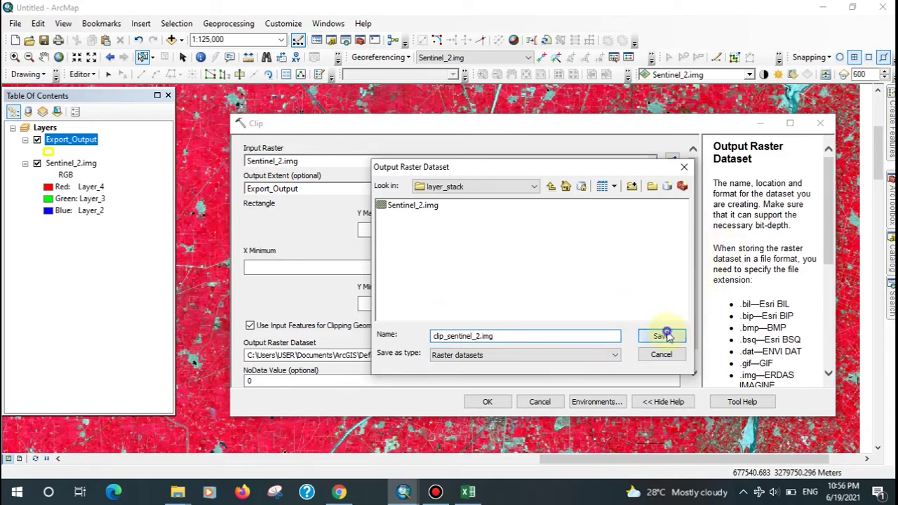
left_click(488, 401)
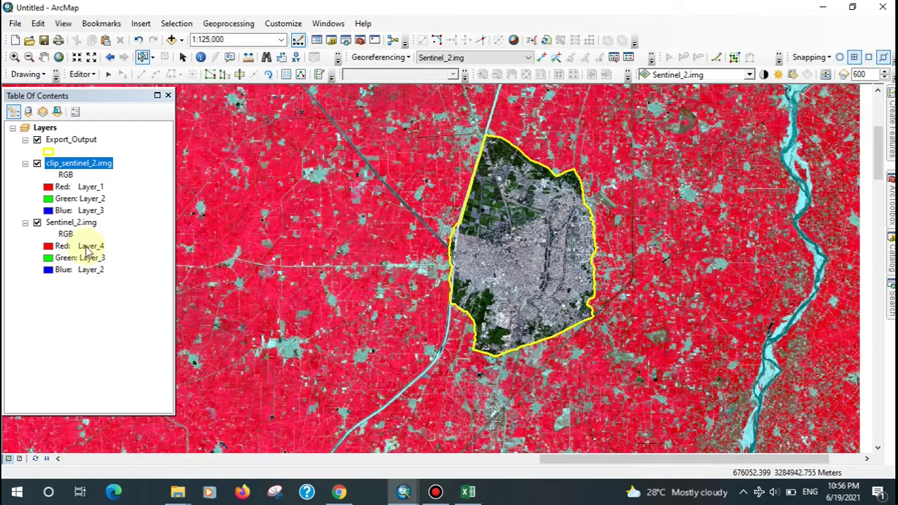
Step: Remove Sentinel_2.img from the map and display clip_sentinel_2.img with Layer_4 as red, Layer_3 as green and Layer_2 as blue
right_click(69, 223)
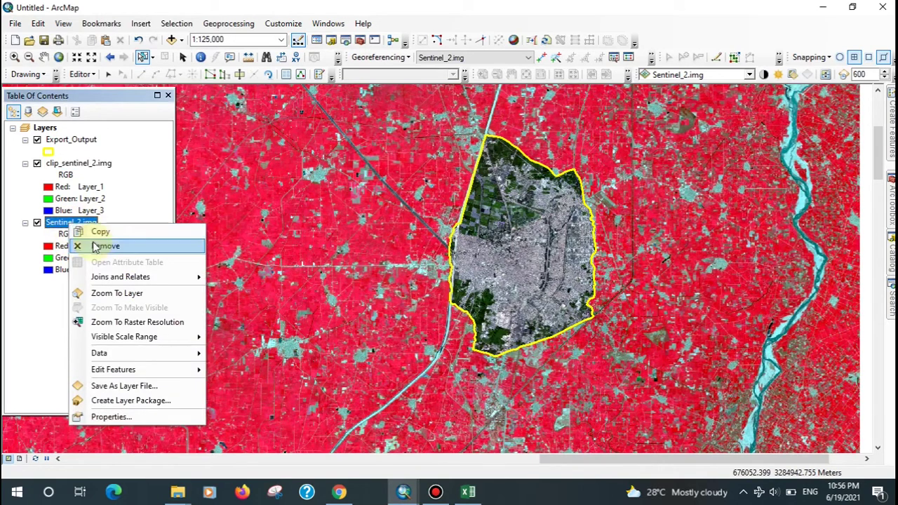
left_click(104, 246)
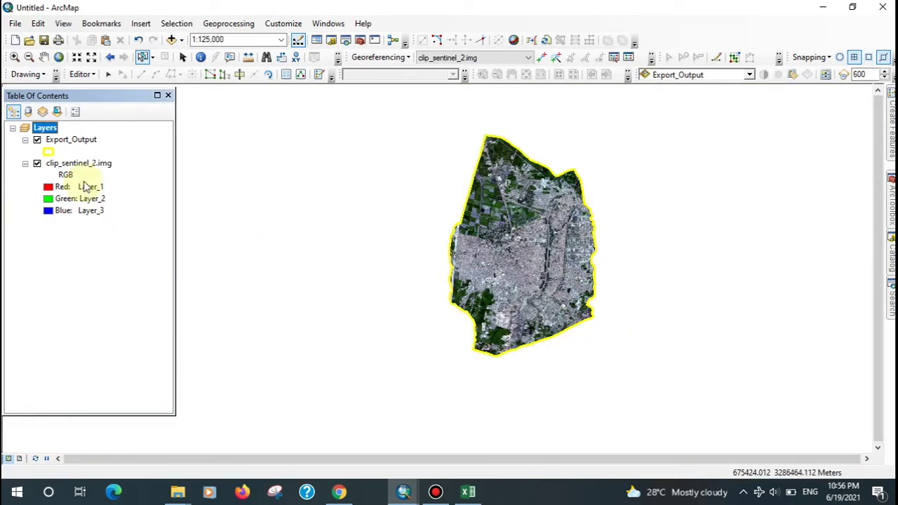
left_click(46, 188)
left_click(89, 256)
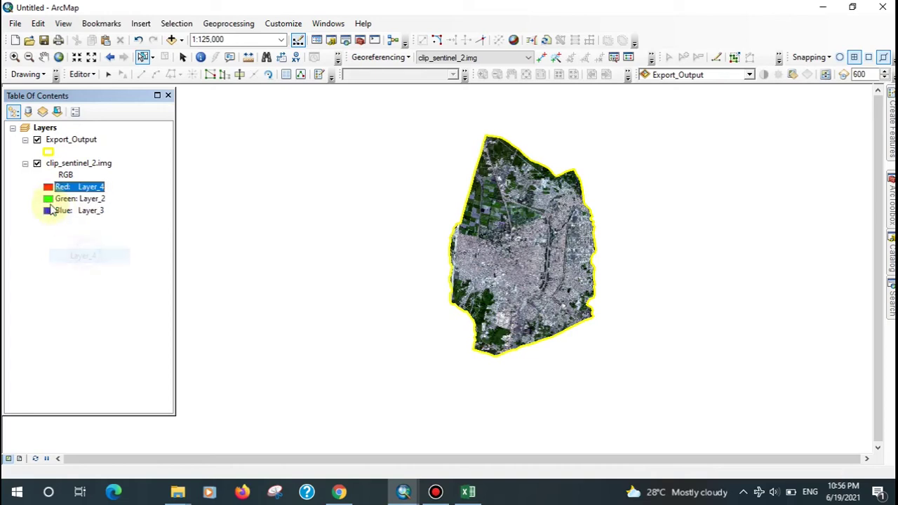
left_click(46, 198)
left_click(91, 256)
left_click(48, 211)
left_click(98, 253)
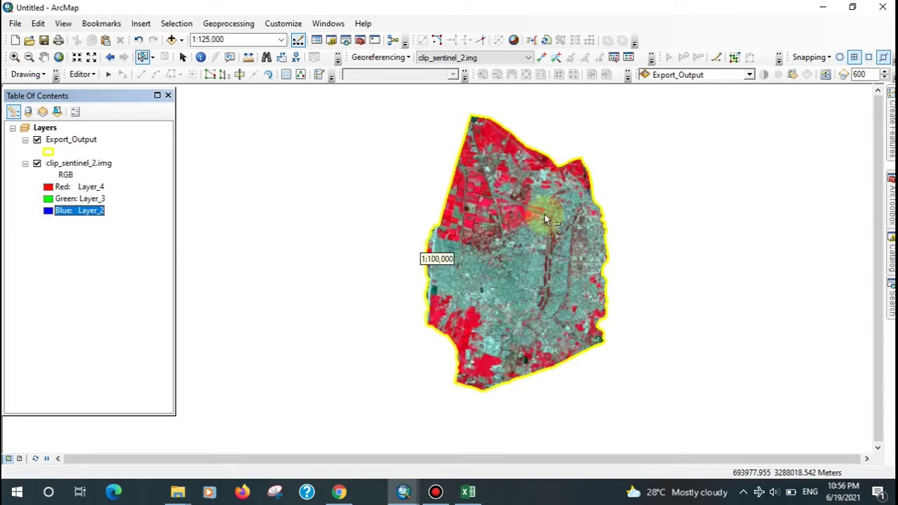
scroll(545, 217, "down", 3)
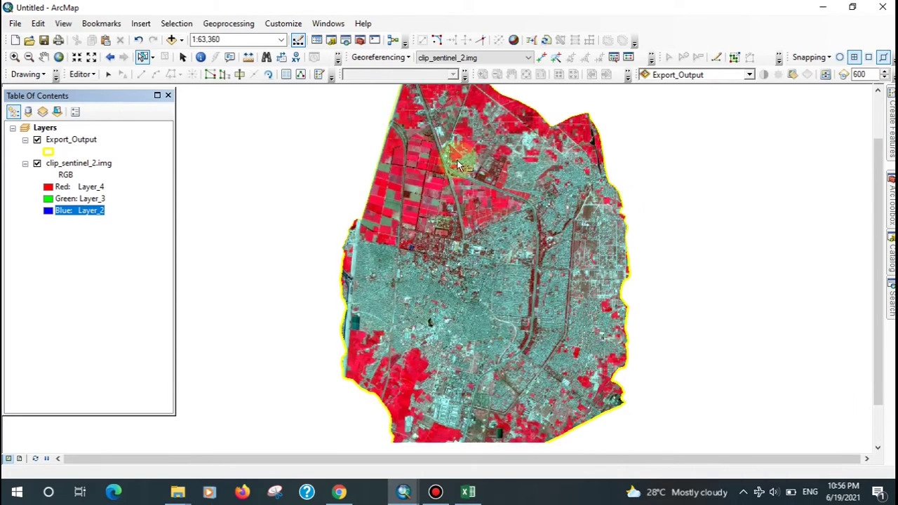
scroll(457, 184, "up", 2)
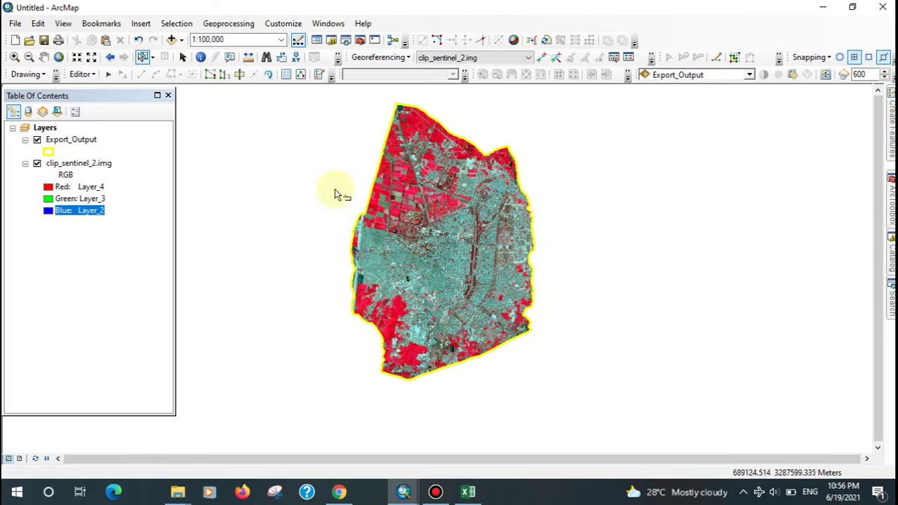
Step: Create a new file geodatabase in the Output folder of Lulc_map
left_click(890, 256)
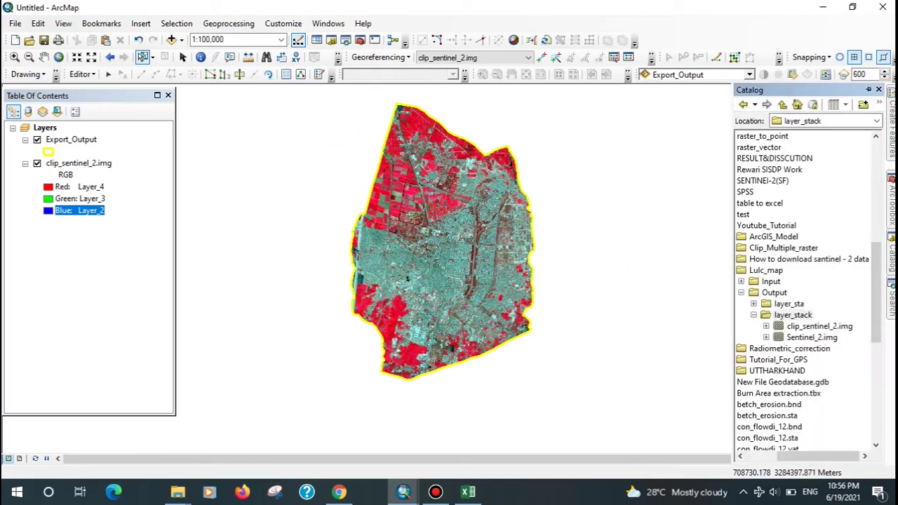
right_click(775, 294)
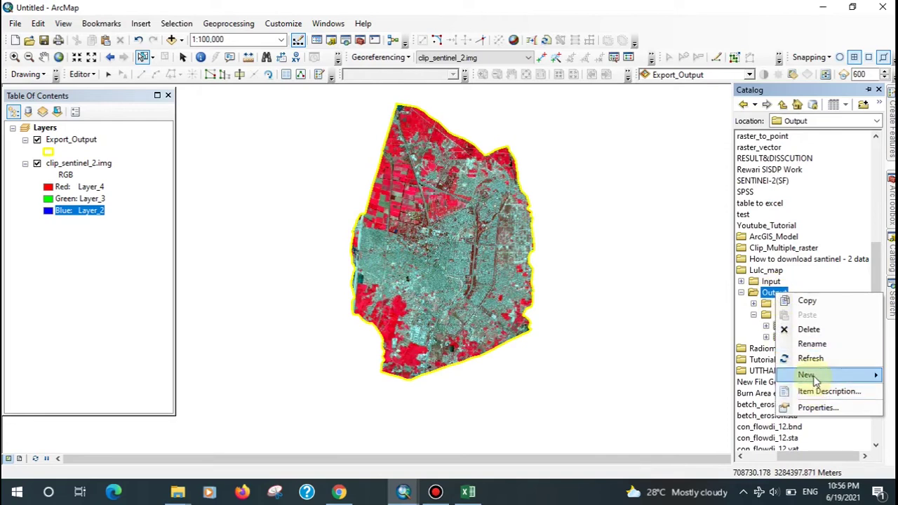
mouse_move(813, 378)
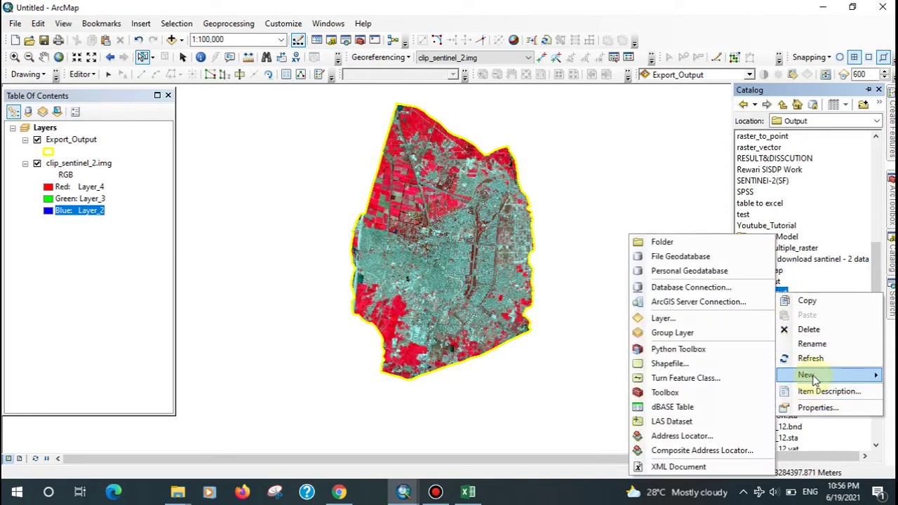
left_click(665, 259)
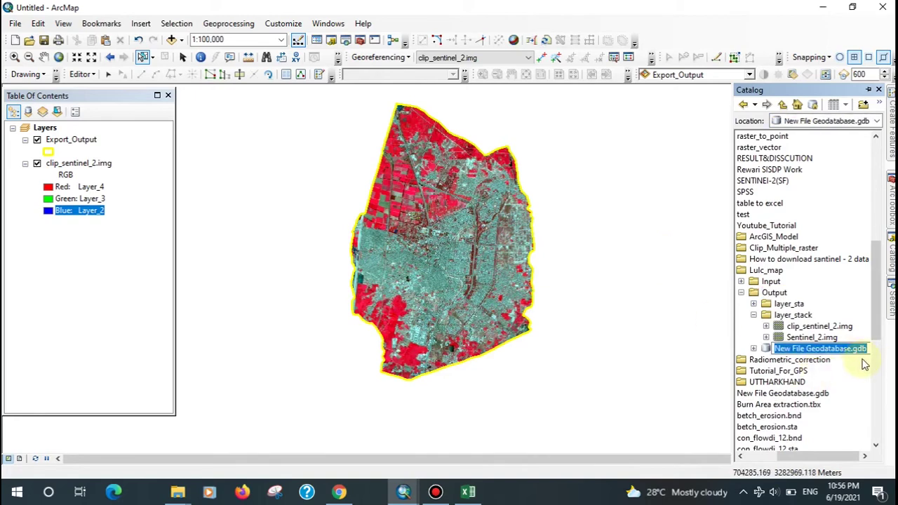
Step: Name the new file geodatabase LULC_LEVEL.gdb
left_click(854, 349)
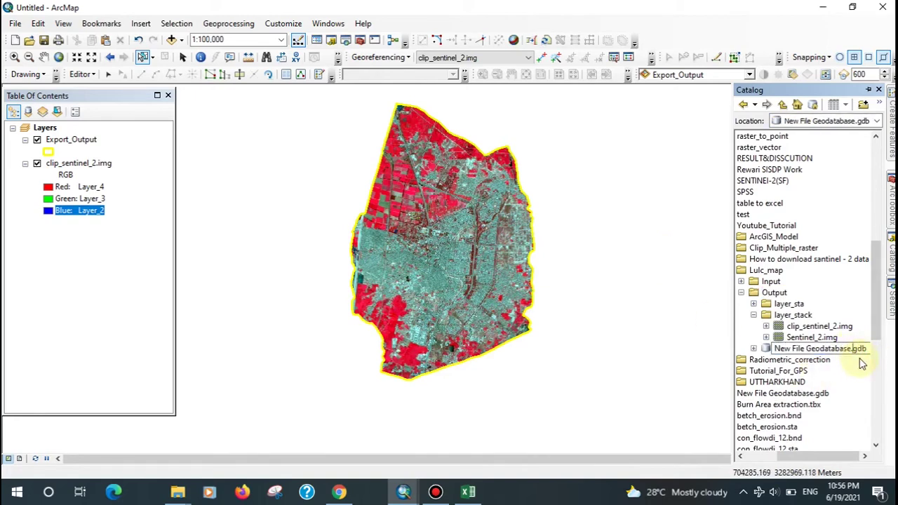
key("BackSpace")
key("BackSpace")
key("BackSpace")
key("BackSpace")
key("BackSpace")
key("BackSpace")
key("BackSpace")
key("BackSpace")
key("BackSpace")
key("BackSpace")
key("BackSpace")
key("BackSpace")
key("BackSpace")
key("BackSpace")
key("BackSpace")
key("BackSpace")
key("BackSpace")
key("BackSpace")
key("BackSpace")
key("BackSpace")
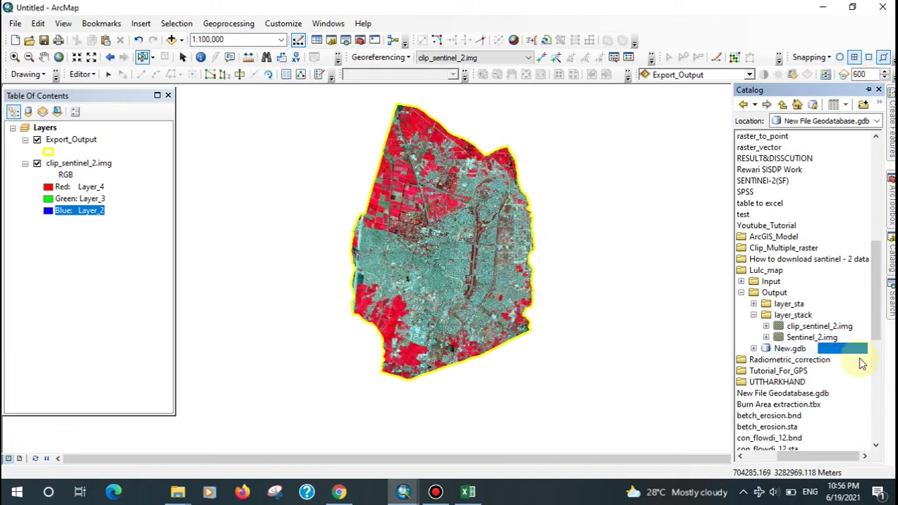
type("LULC")
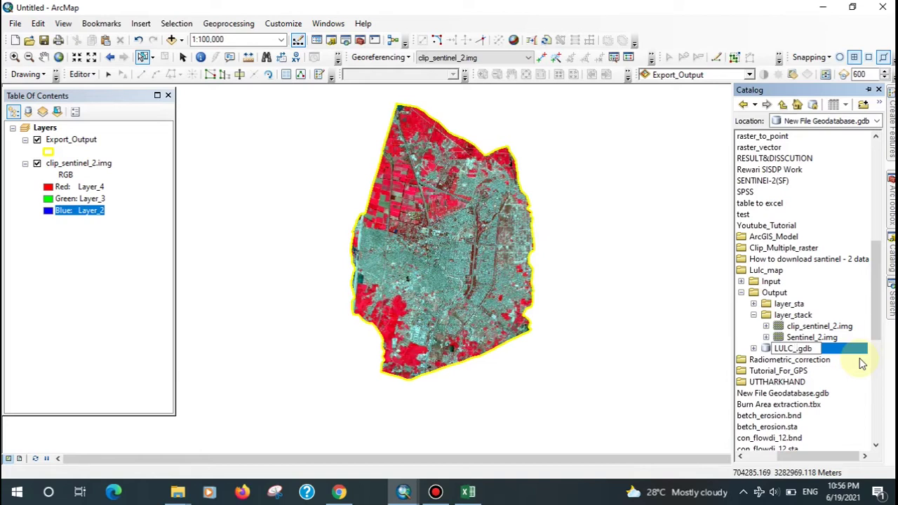
type("_LEVEL")
key("Return")
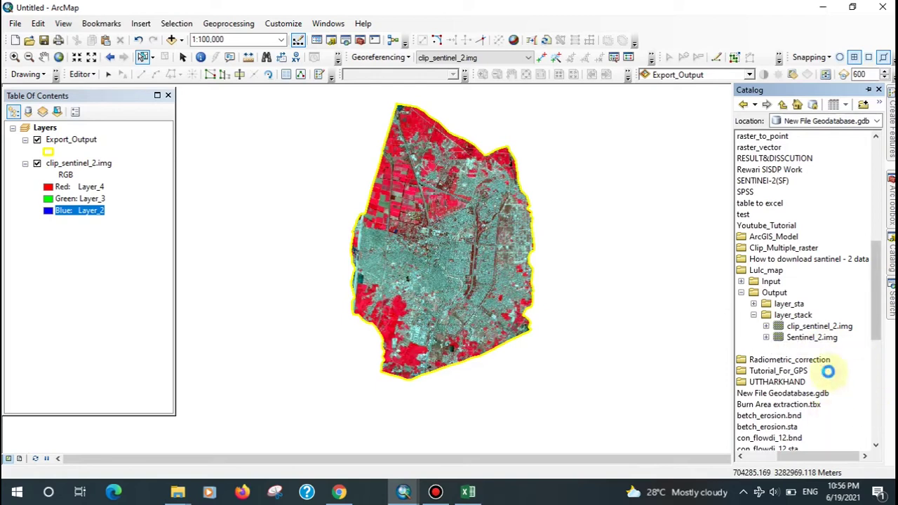
Step: Start a feature dataset named LULC_CLASS in LULC_LEVEL.gdb, using WGS_1984_UTM_Zone_43N for the XY coordinates
scroll(792, 274, "down", 1)
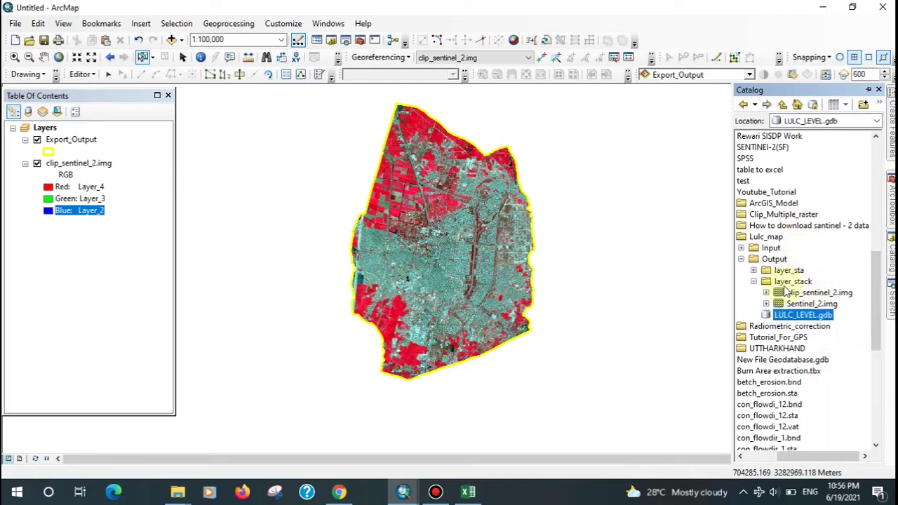
right_click(811, 322)
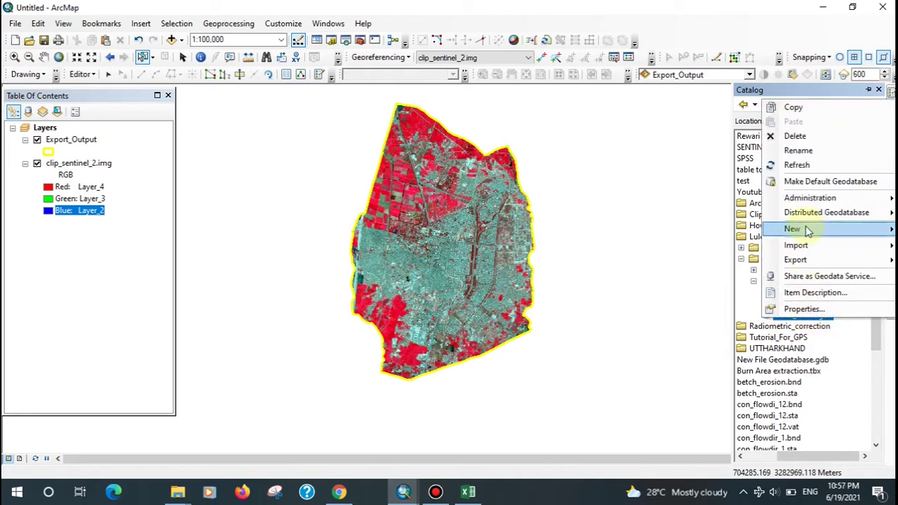
mouse_move(806, 234)
left_click(674, 230)
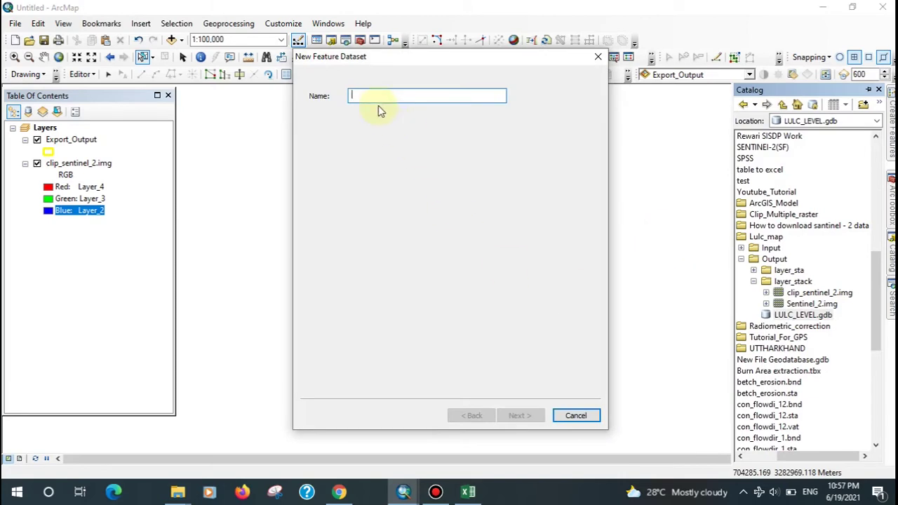
type("LULC_CLASS")
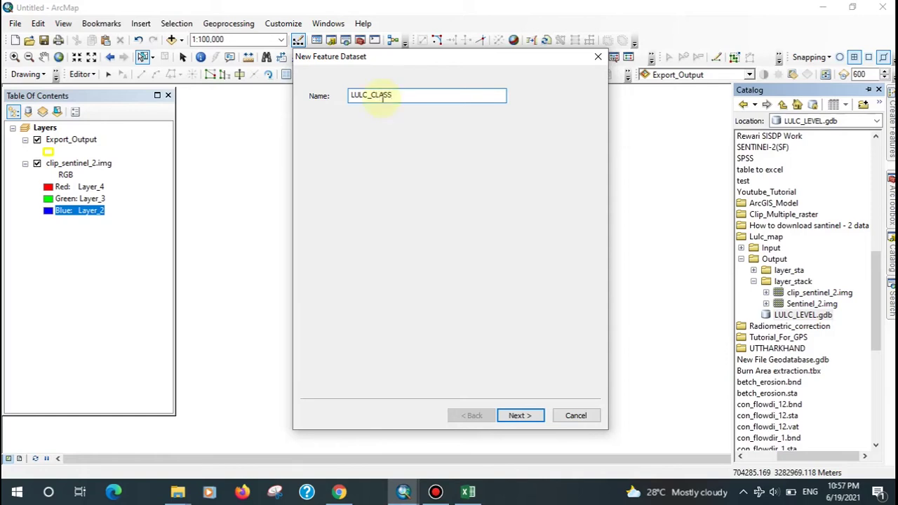
left_click(516, 415)
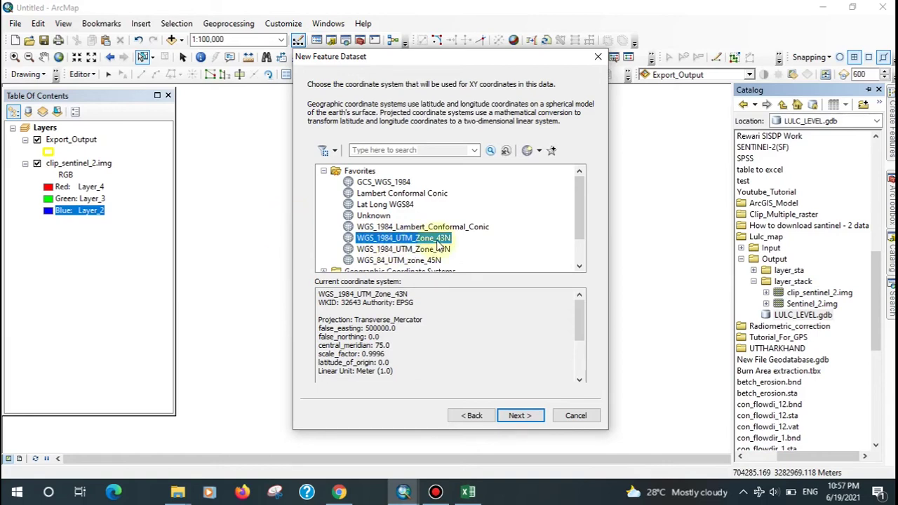
left_click(518, 415)
Step: Set the dataset's vertical coordinate system to the World system WGS 1984 and finish creating the feature dataset
double_click(373, 169)
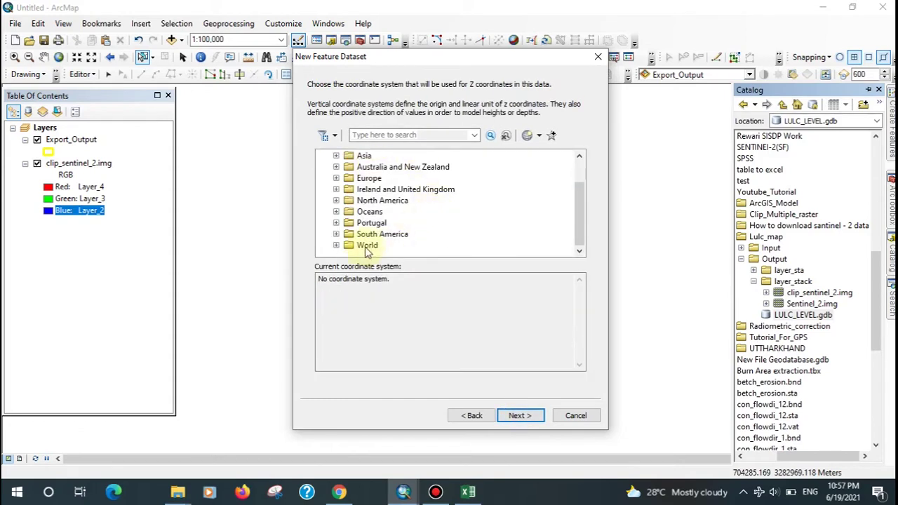
double_click(367, 245)
scroll(393, 231, "down", 10)
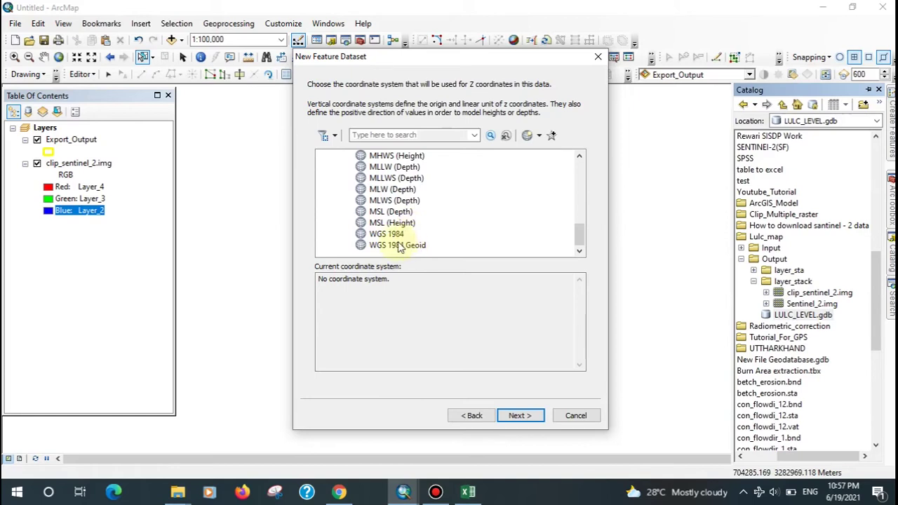
left_click(389, 234)
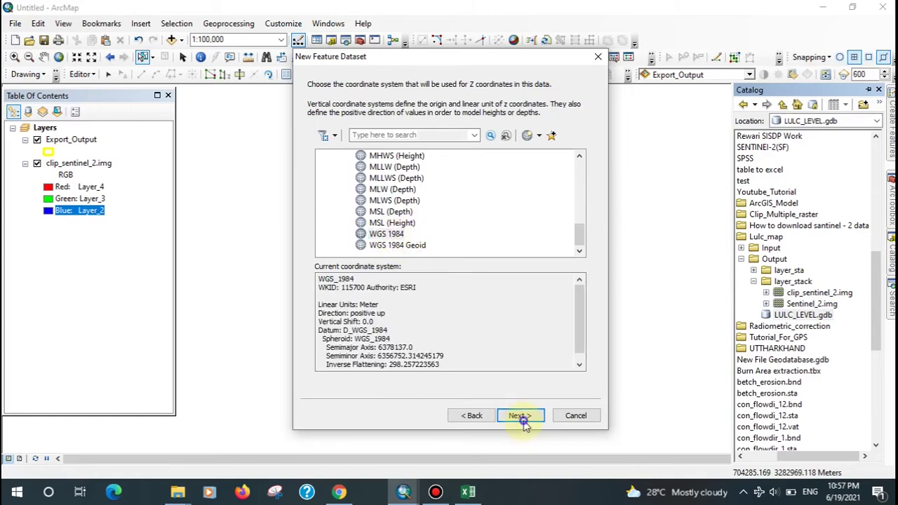
left_click(519, 415)
left_click(519, 416)
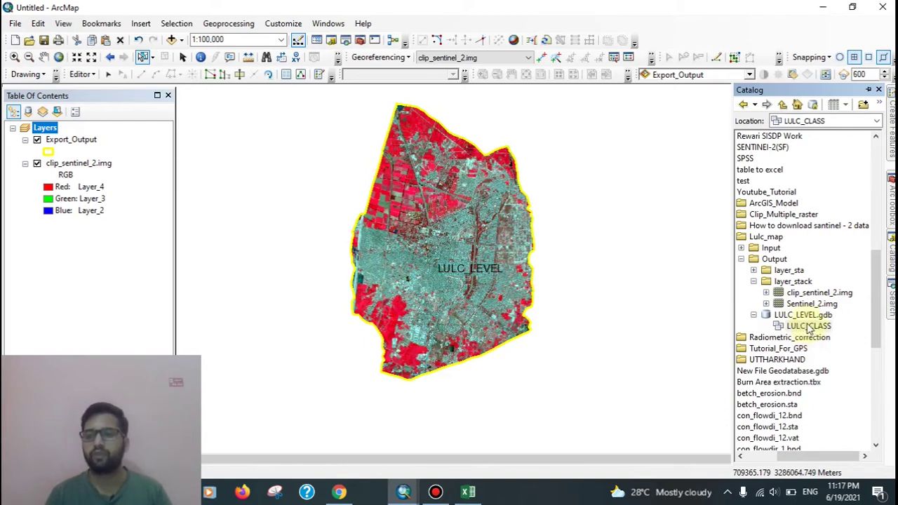
Step: Start a new polygon feature class named LULC_LEVEL in the LULC_CLASS feature dataset
right_click(808, 326)
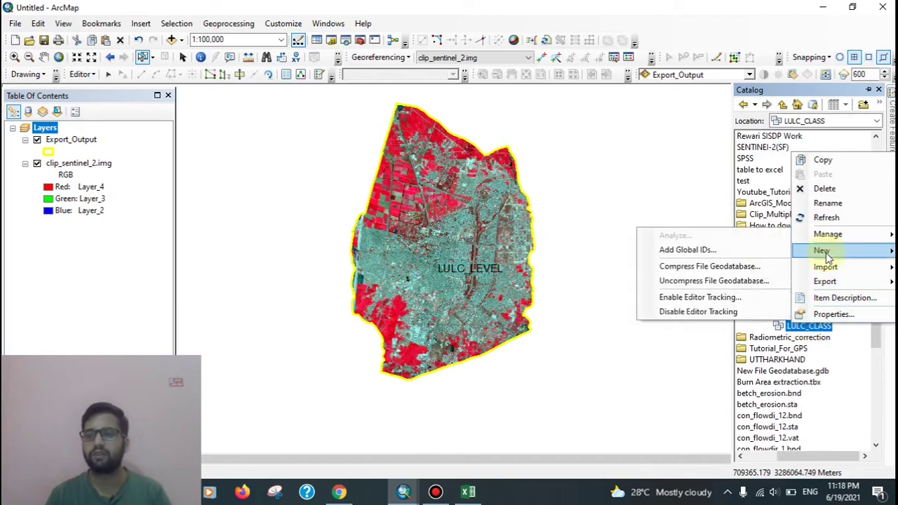
mouse_move(826, 257)
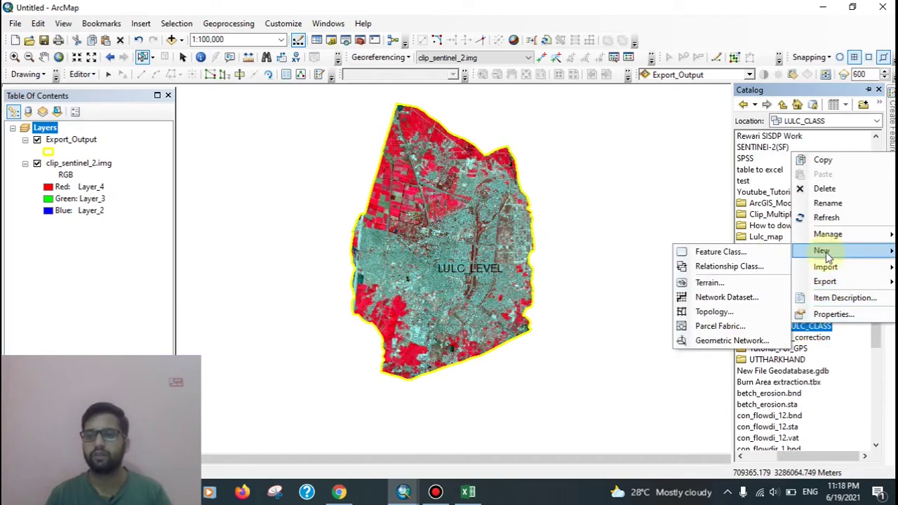
left_click(719, 254)
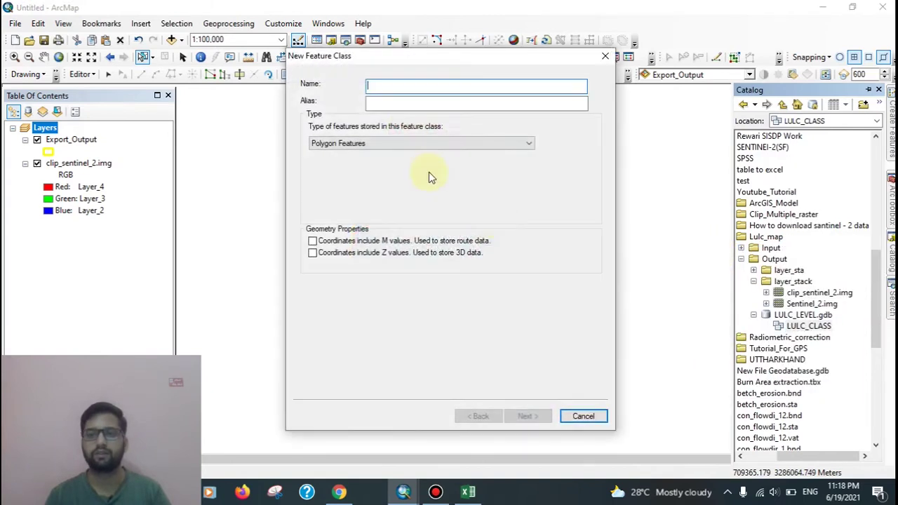
type("L")
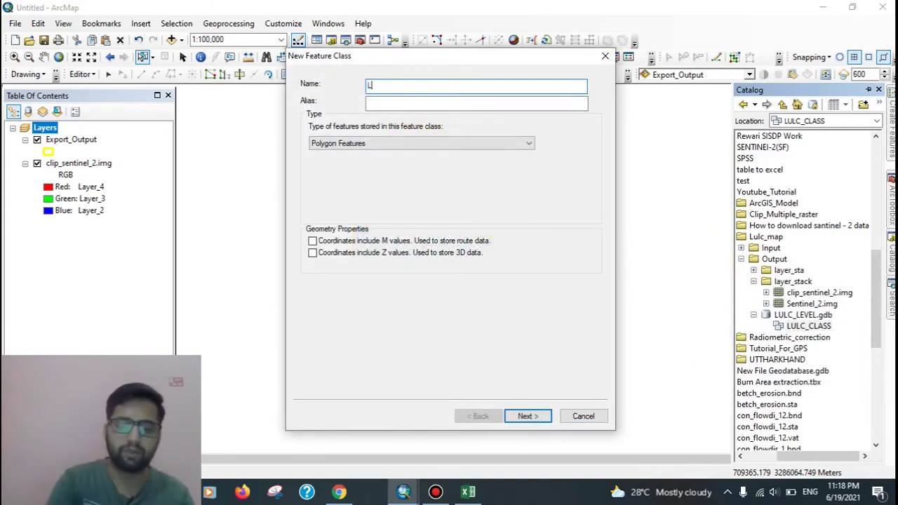
type("ULC")
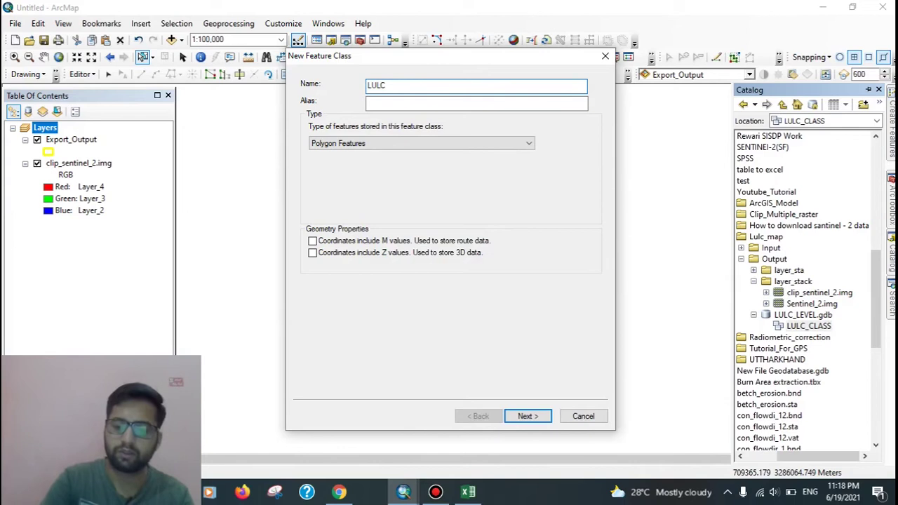
type("_LEVEL")
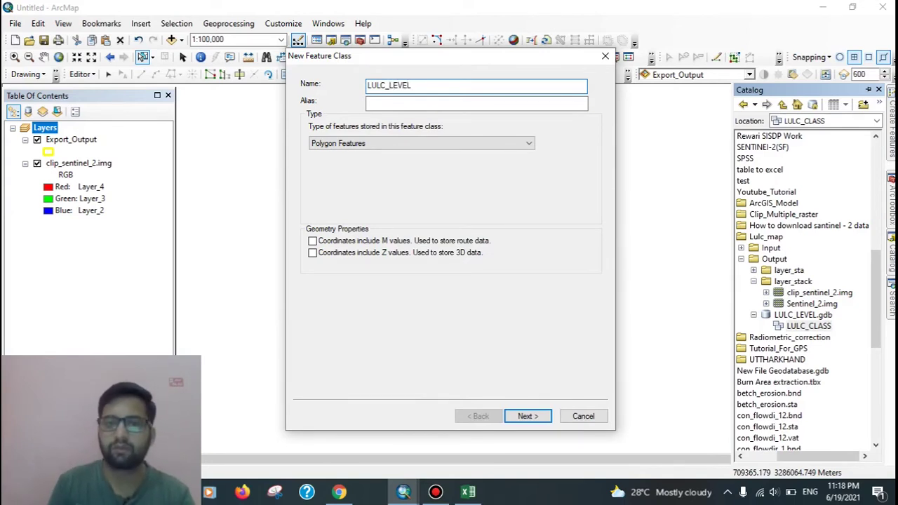
Step: Give the feature class the alias LULC LEVEL, keep the default storage configuration and proceed to the field definitions
left_click(402, 102)
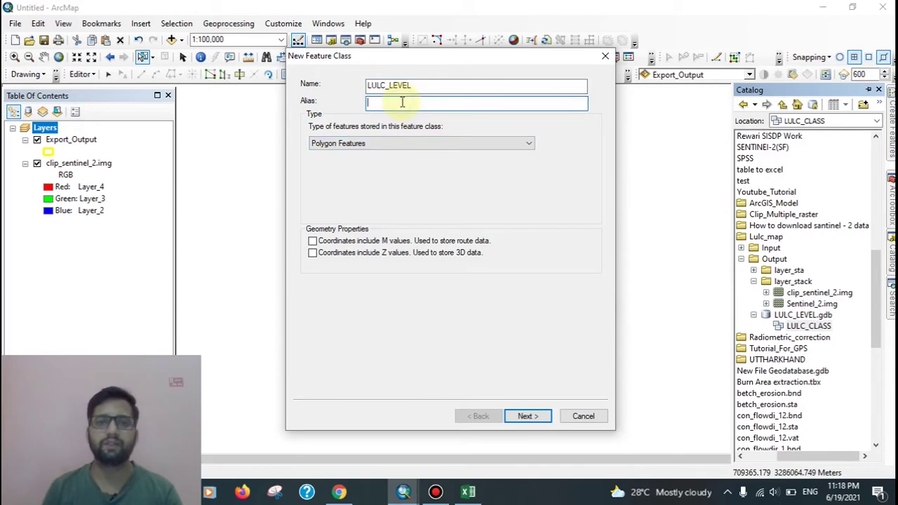
type("LULC LEVEL")
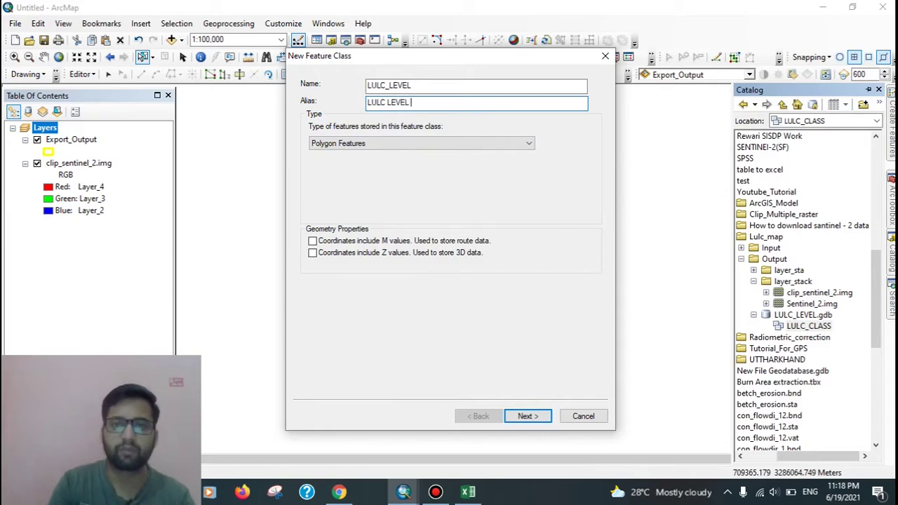
left_click(526, 416)
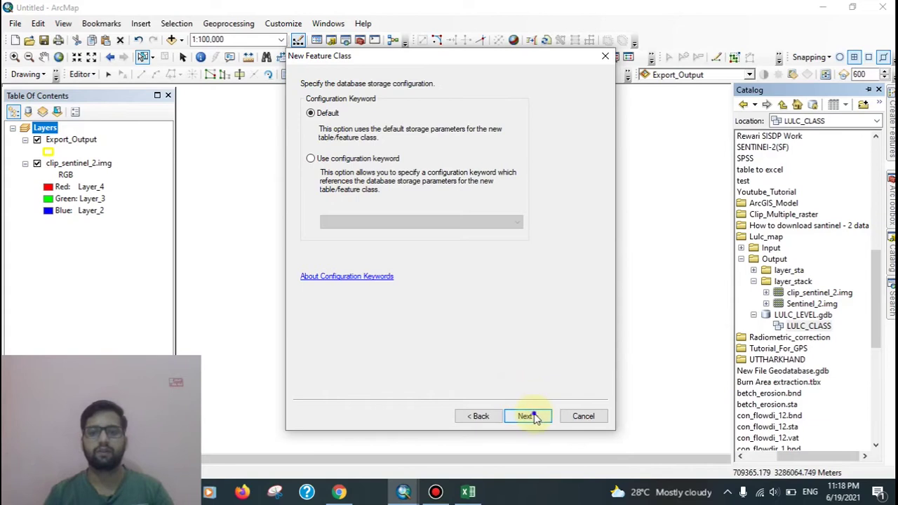
left_click(533, 416)
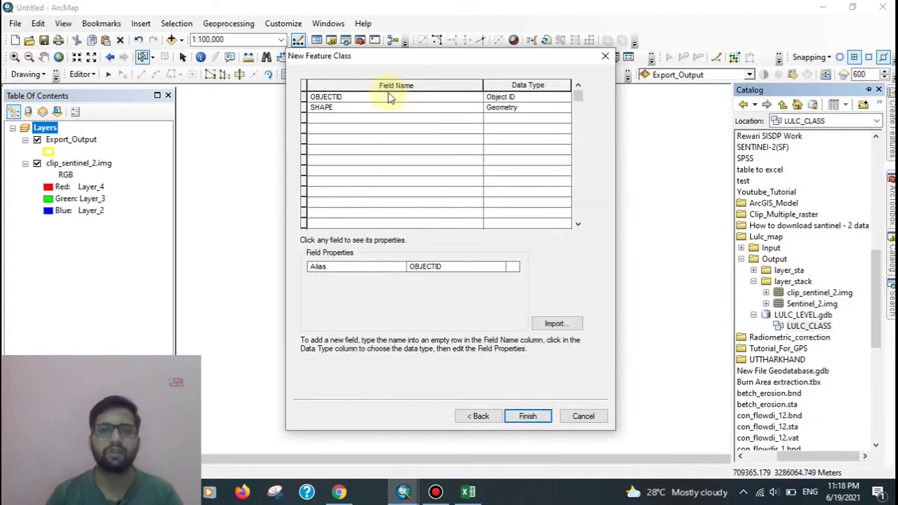
Step: Switch to the Lulc_class workbook in Excel to check the LULC code and description columns, and return to ArcMap
left_click(470, 493)
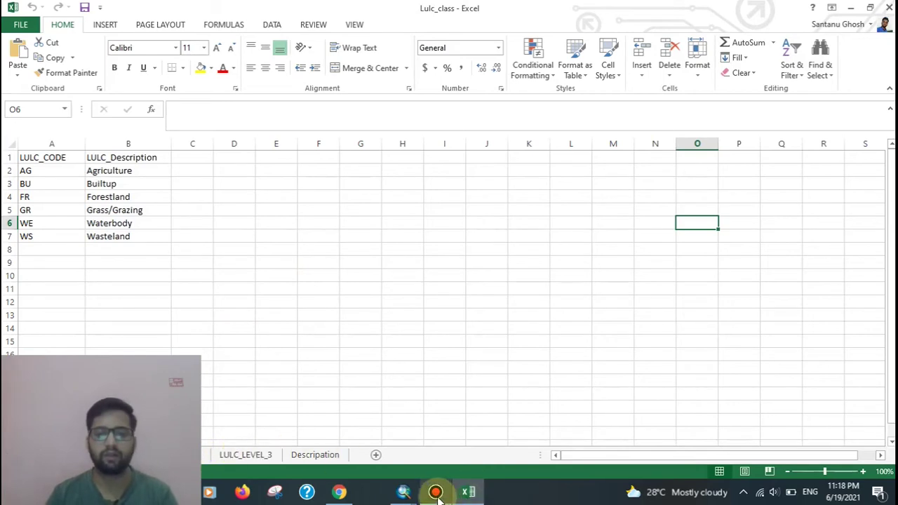
left_click(406, 493)
left_click(449, 456)
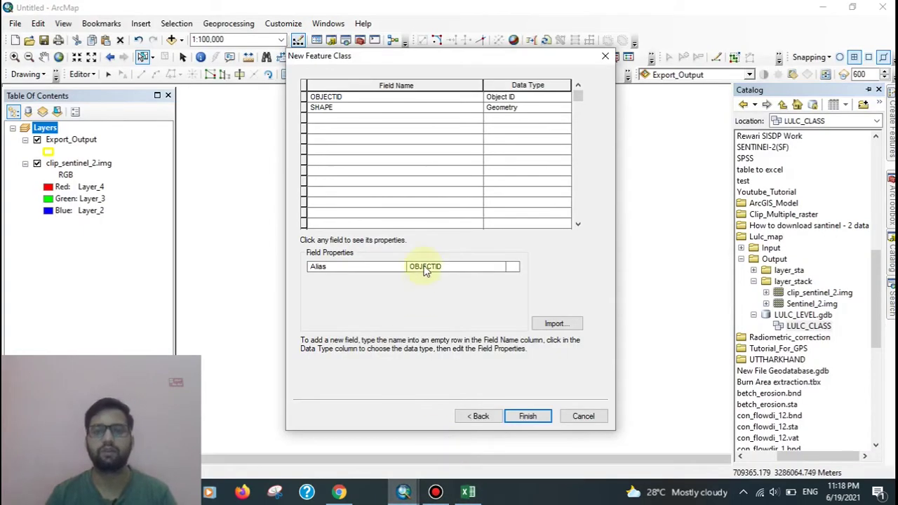
Step: Add a Text field named LEVEL_1 with a length of 255 to the new feature class
left_click(358, 121)
type("LEVEL_1")
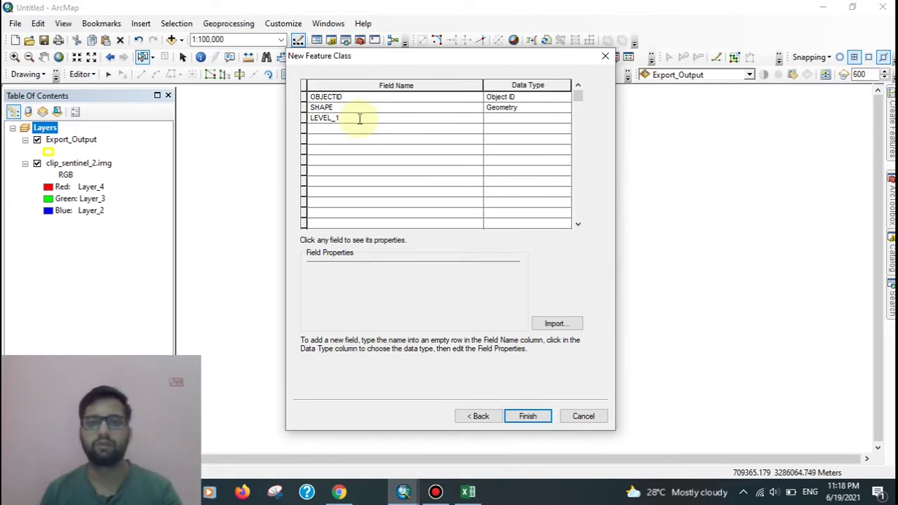
left_click(505, 119)
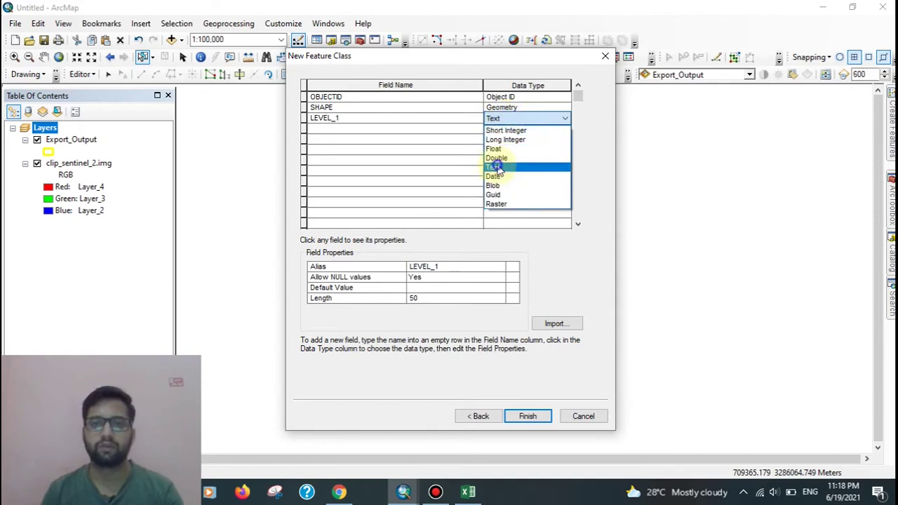
left_click(496, 169)
left_click(420, 300)
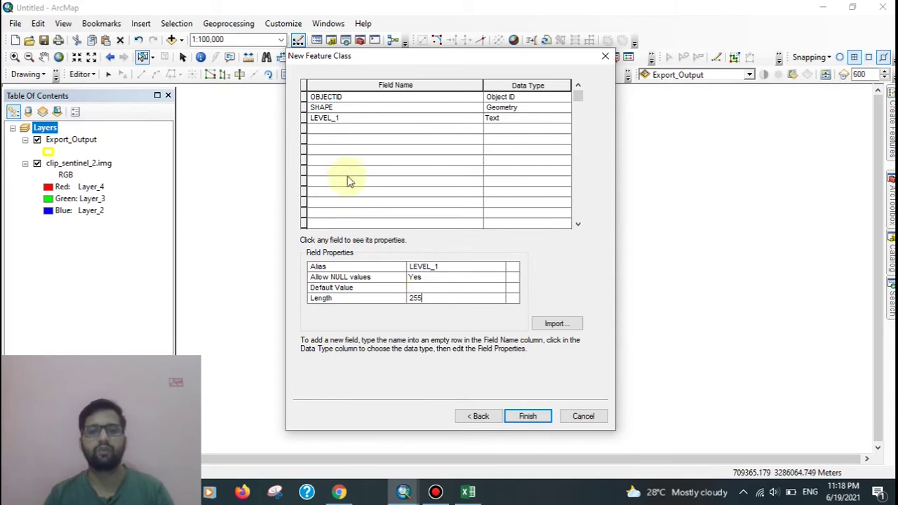
Step: Add a second Text field named LEVEL_II and edit its length
left_click(325, 133)
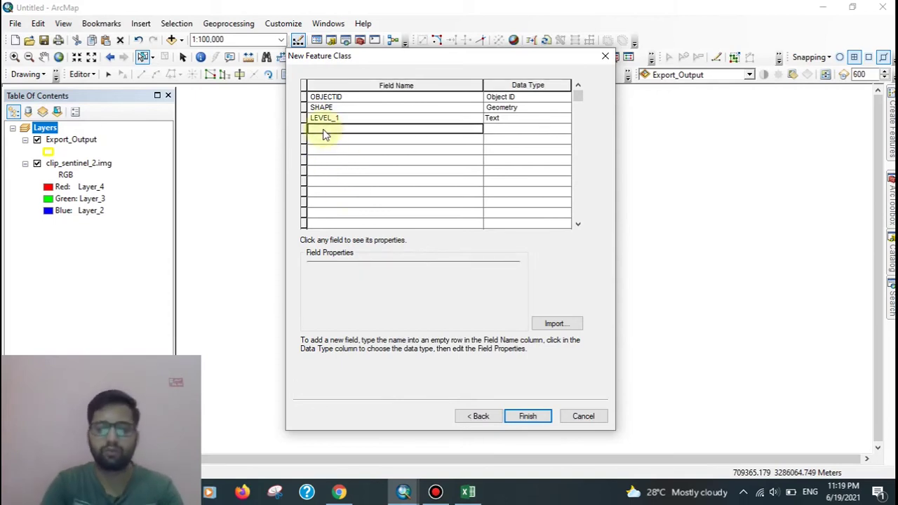
type("LEVEL_II")
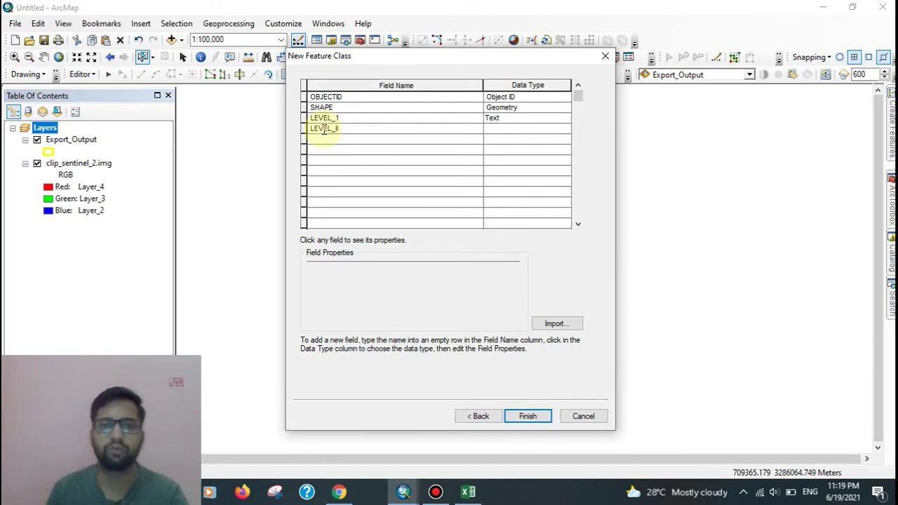
left_click(496, 128)
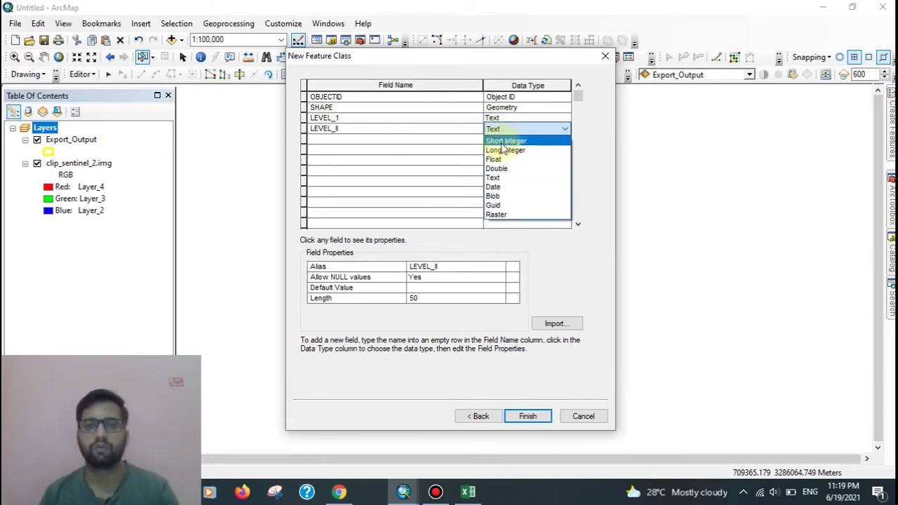
left_click(495, 179)
left_click(420, 298)
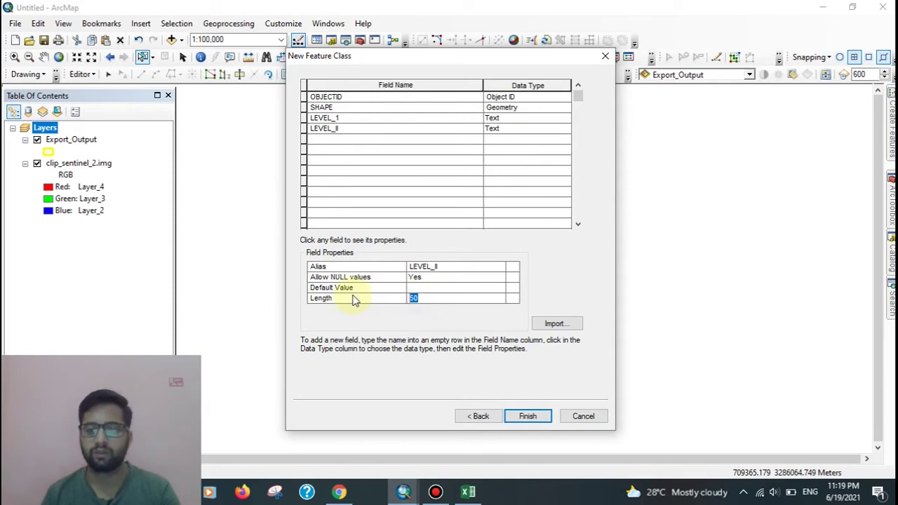
Step: Add a Text field named LEVEL_III with a length of 255 and finish creating the feature class
left_click(352, 139)
type("LEVEL_III")
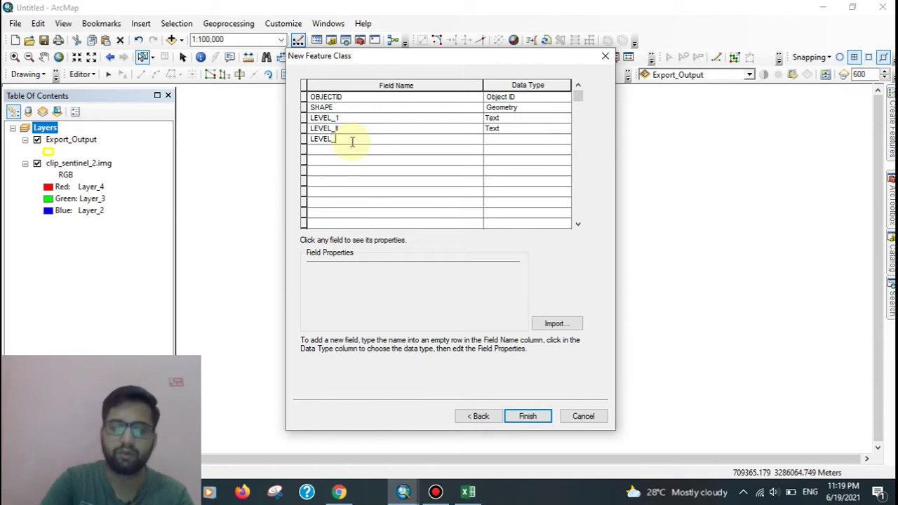
left_click(498, 139)
left_click(497, 189)
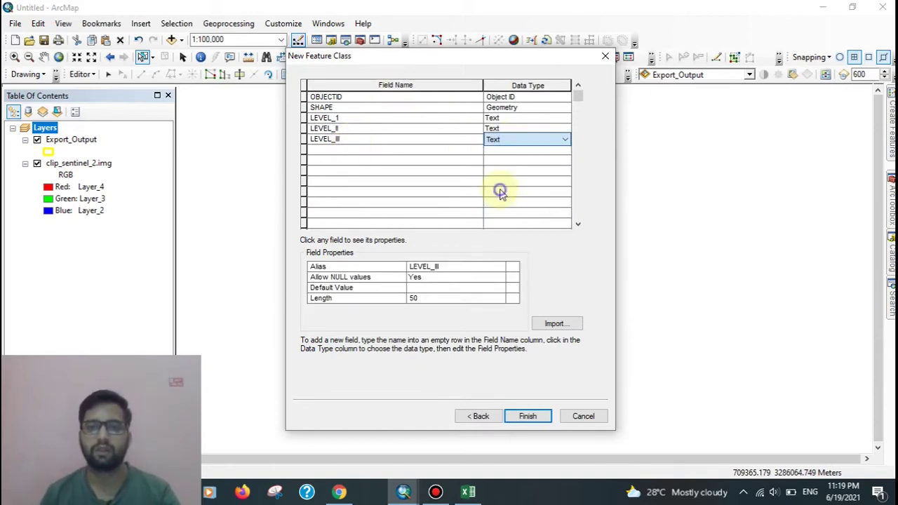
left_click(429, 300)
double_click(414, 298)
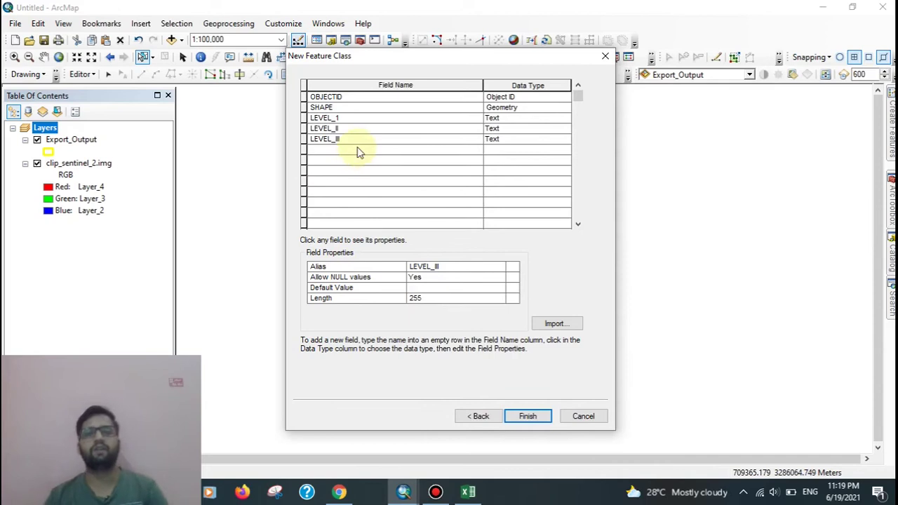
left_click(530, 414)
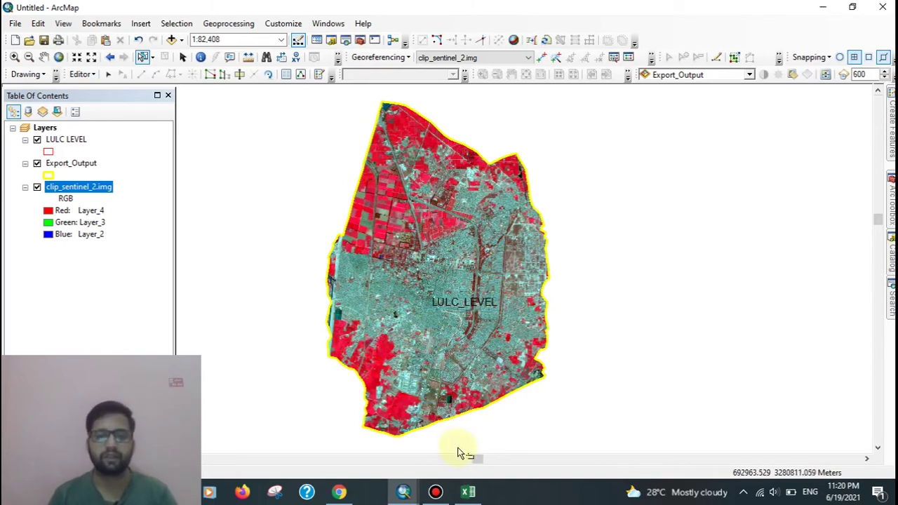
Step: Switch to the Lulc_class workbook in Excel and review the codes and descriptions on its level sheets through LULC_LEVEL_3
left_click(467, 492)
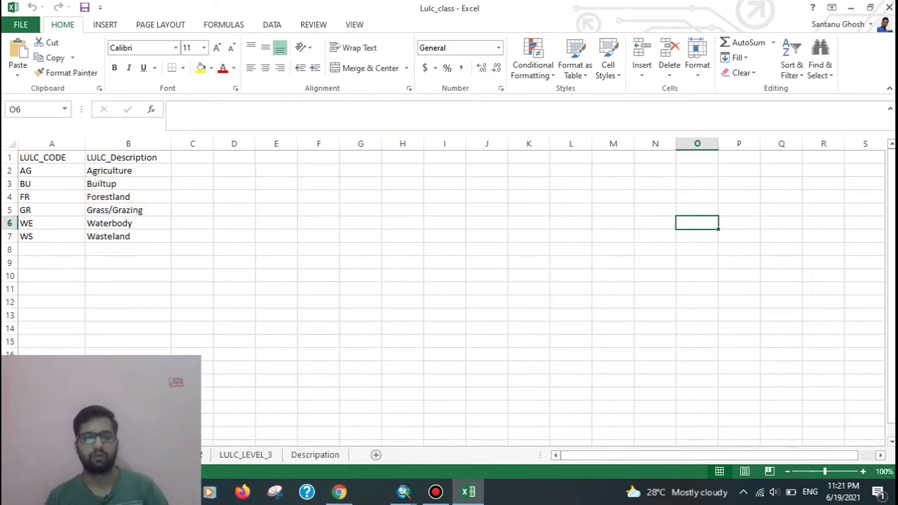
key("ctrl+Page_Down")
left_click(259, 453)
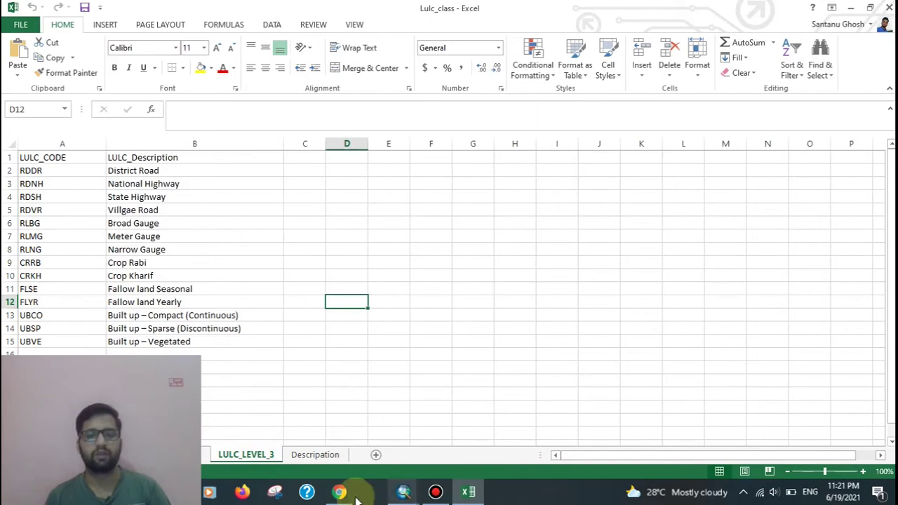
Step: Switch to Chrome, reopen the NRSC Document Control Sheet PDF from the Google results and examine its table grouping the LULC classes
left_click(339, 492)
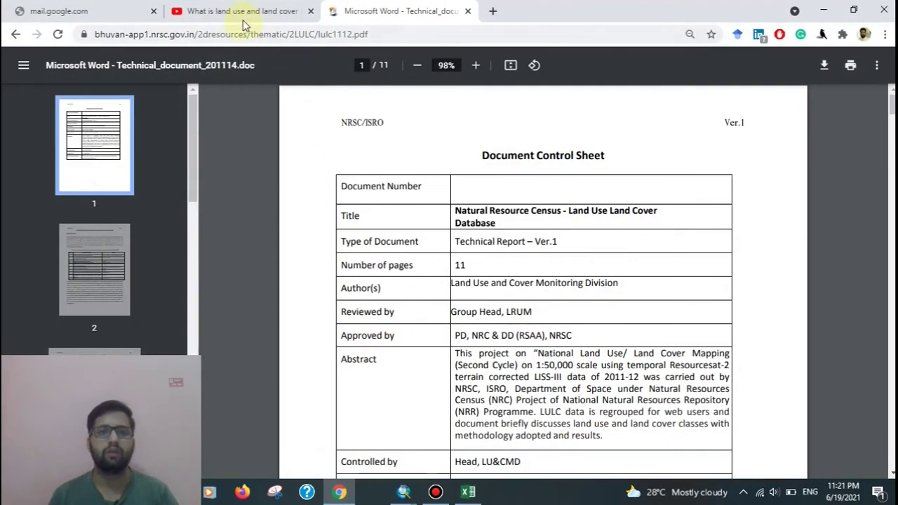
left_click(10, 35)
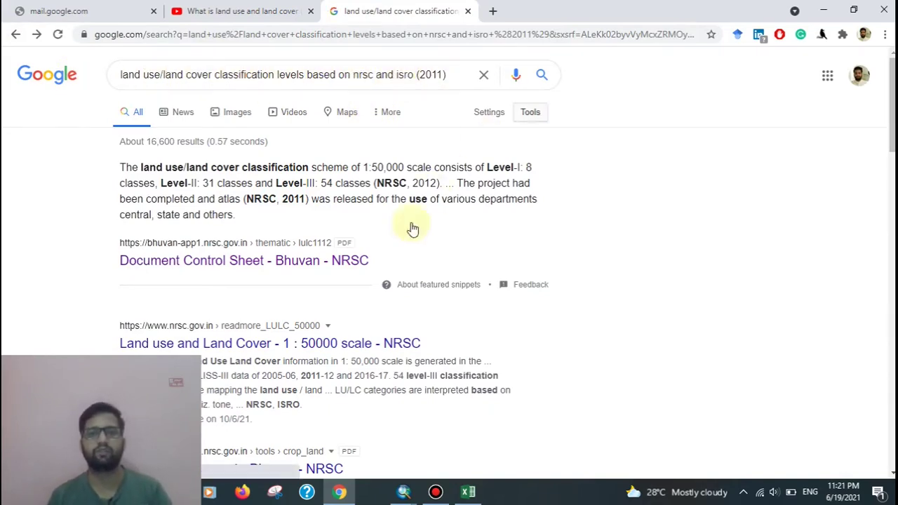
left_click(315, 263)
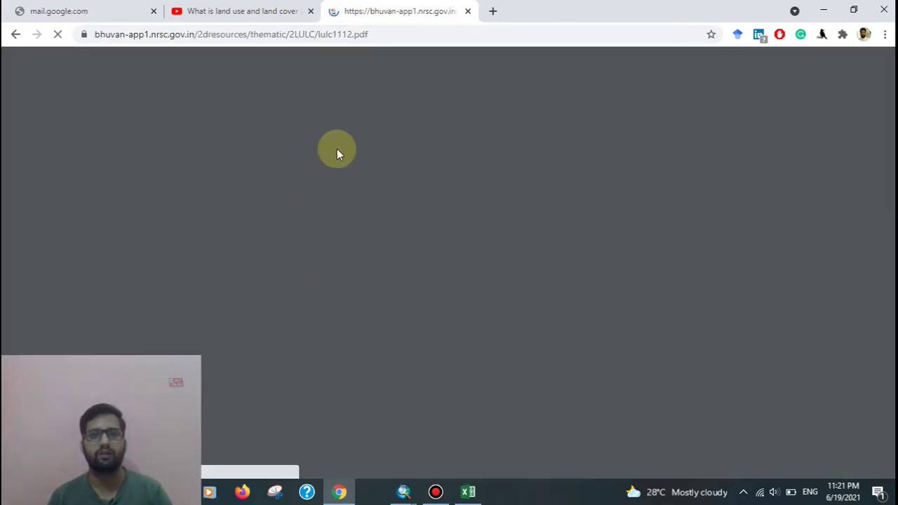
scroll(413, 148, "down", 15)
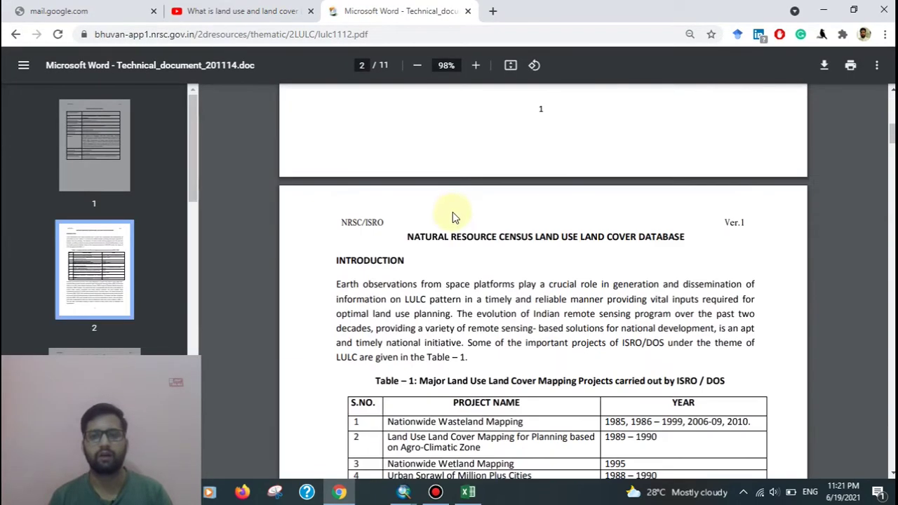
scroll(474, 223, "down", 5)
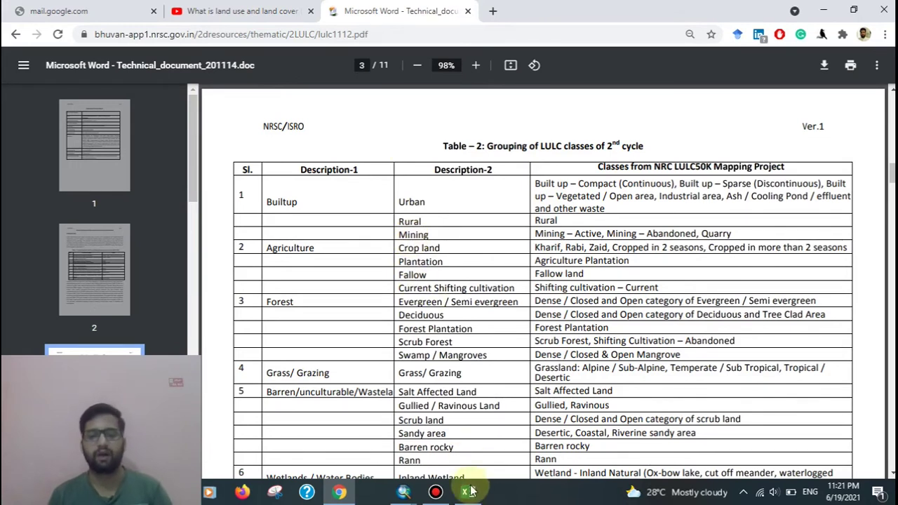
Step: Switch back to the Lulc_class workbook in Excel, compare its three LULC level sheets, and return to the untitled ArcMap document
left_click(403, 491)
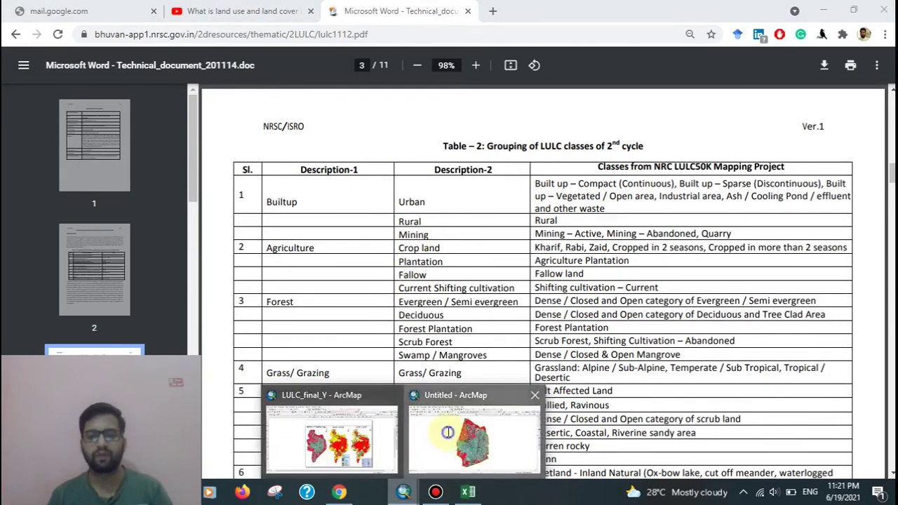
left_click(421, 469)
left_click(466, 493)
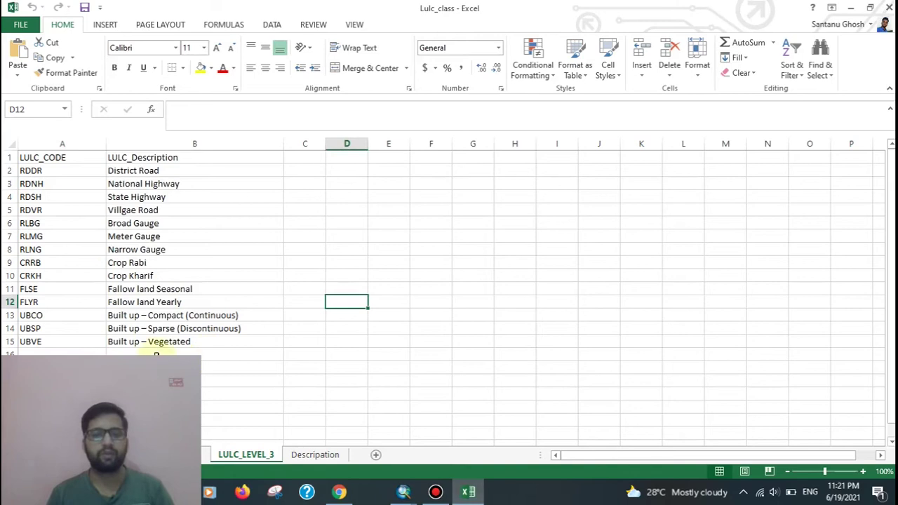
left_click(101, 455)
left_click(174, 454)
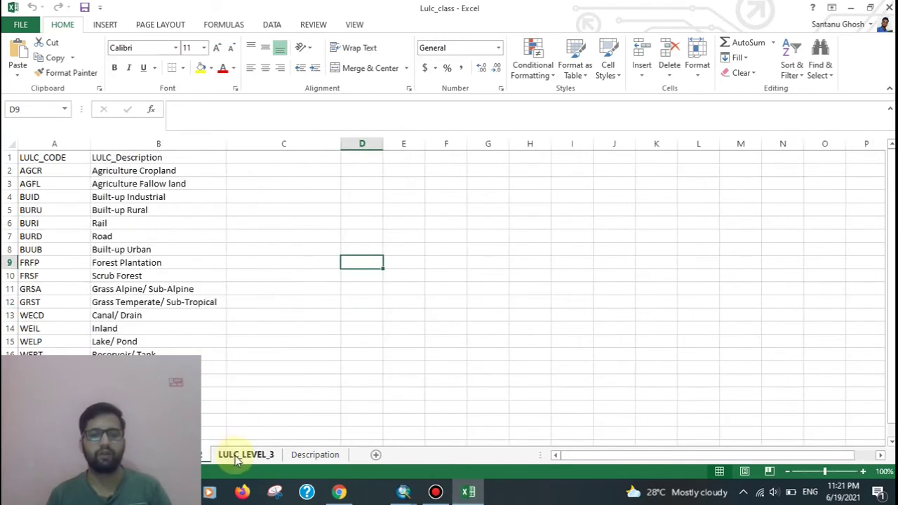
left_click(236, 454)
left_click(850, 7)
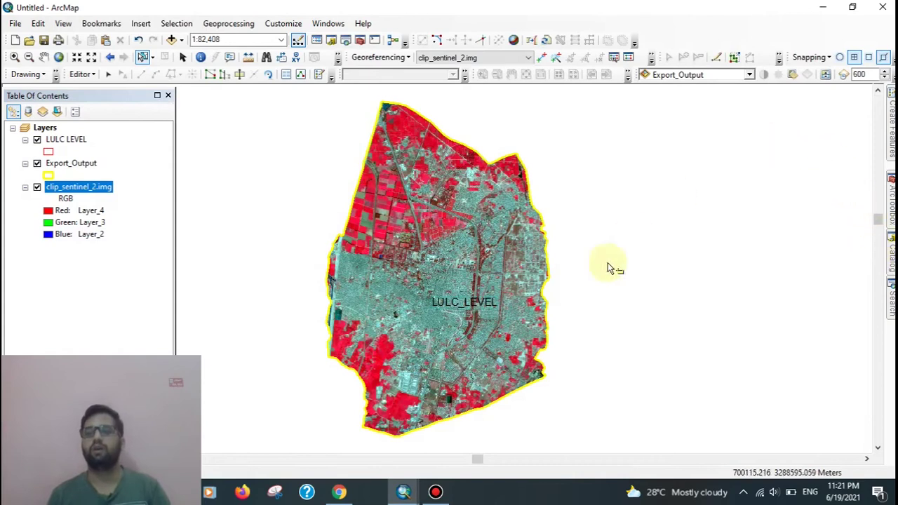
Step: Search the geoprocessing tools for TABLE TO DOMAIN and open the Table To Domain tool
key("ctrl+f")
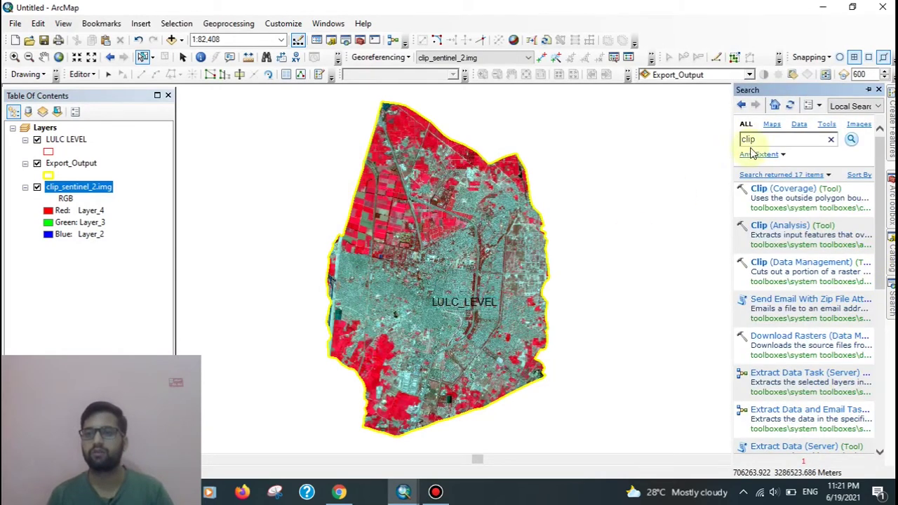
double_click(750, 139)
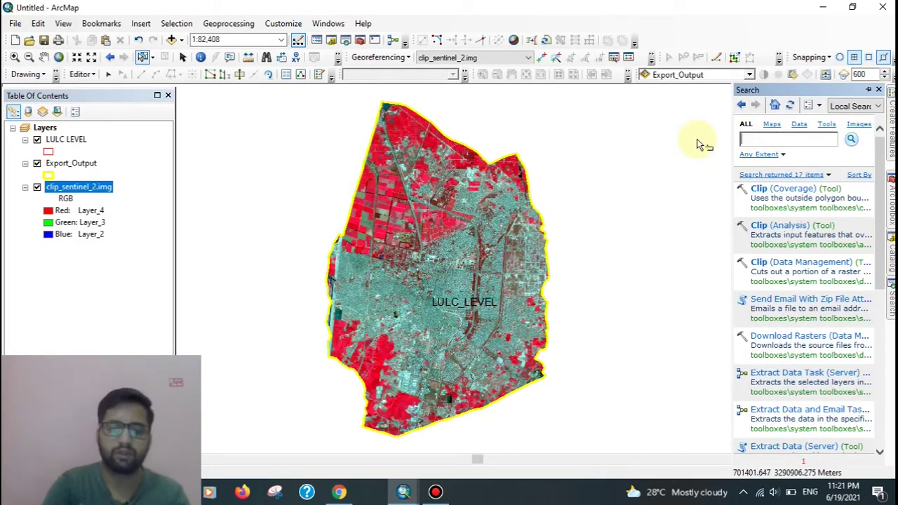
type("TABLE ")
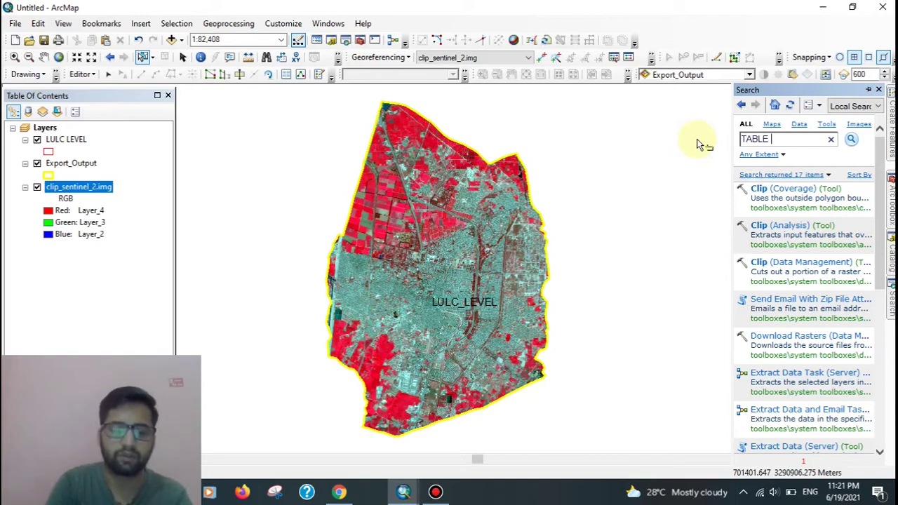
type("T")
type("O DOMAIN")
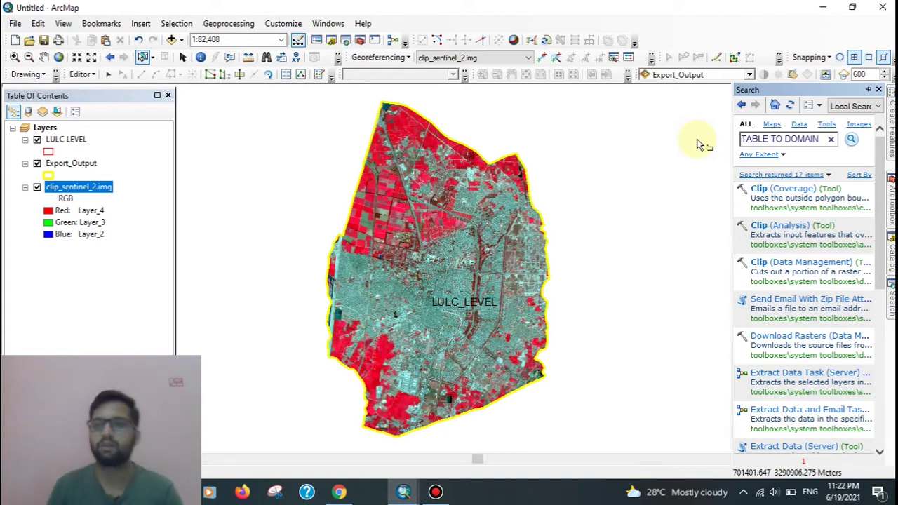
key("Return")
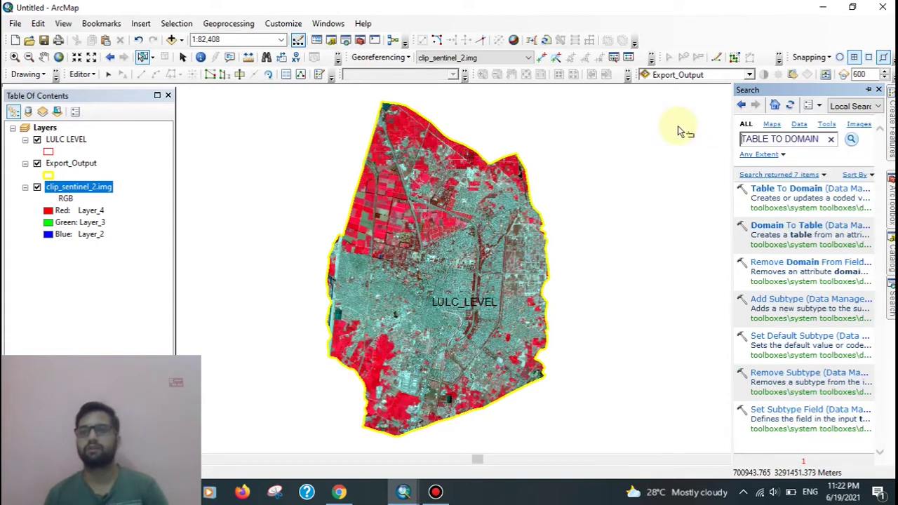
left_click(784, 188)
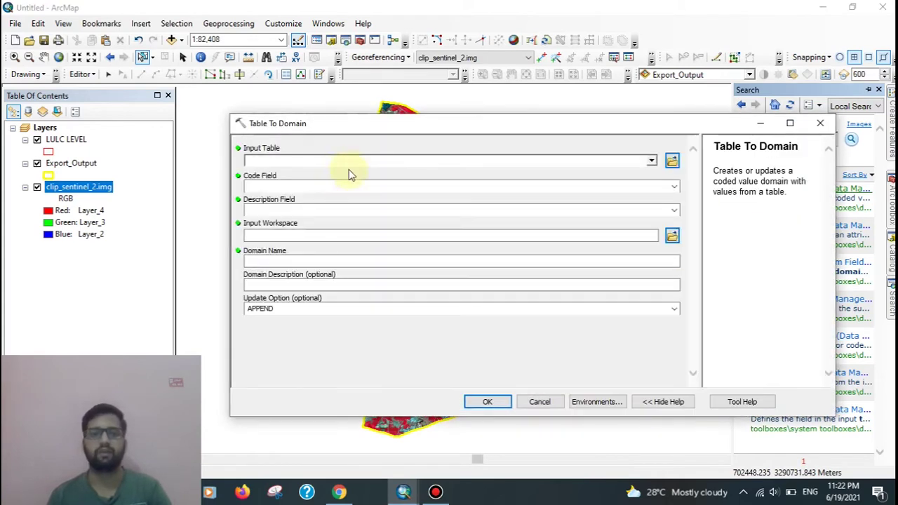
Step: Set the Table To Domain input table to the LULC_LEVEL_1$ sheet of Lulc_class.xlsx in the Lulc_map Input folder
left_click(671, 162)
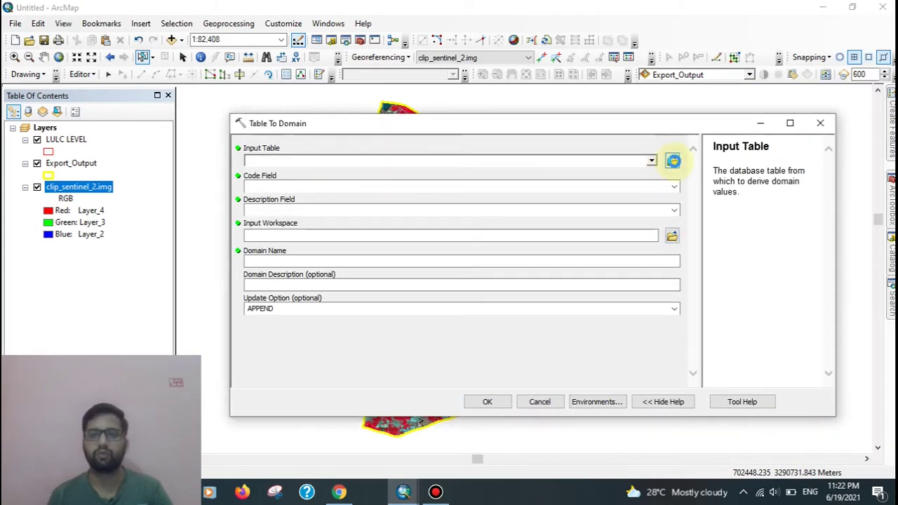
left_click(675, 165)
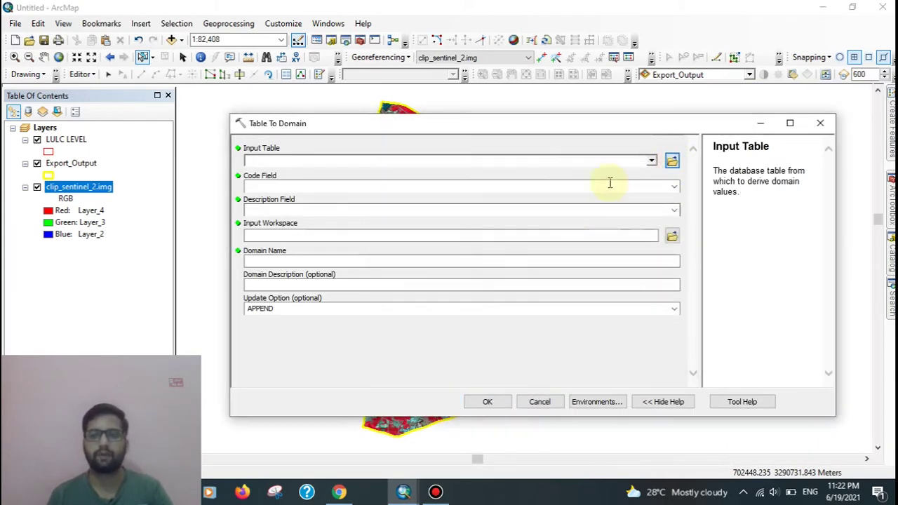
left_click(672, 161)
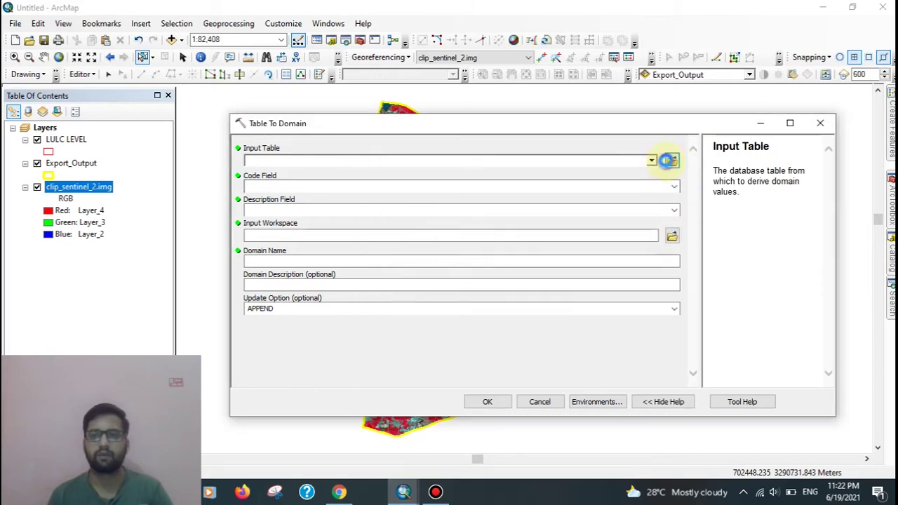
left_click(550, 186)
left_click(551, 186)
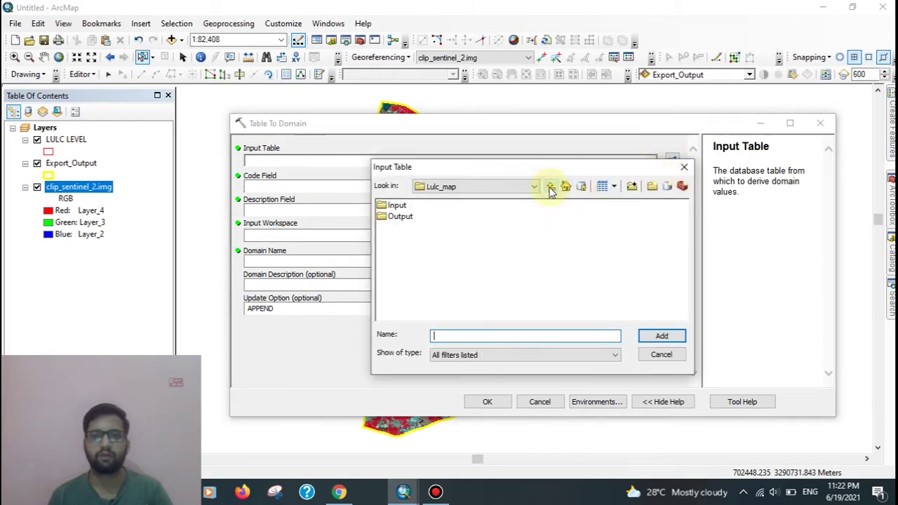
double_click(398, 204)
left_click(431, 217)
left_click(414, 227)
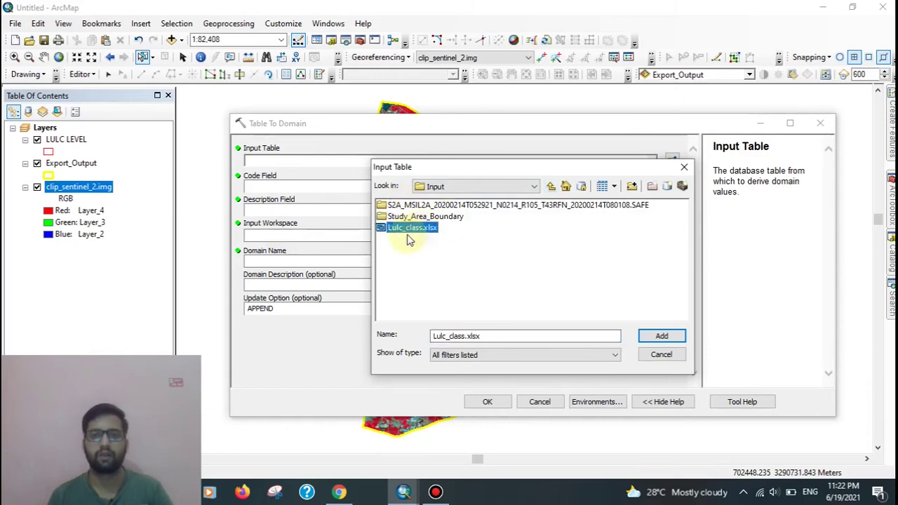
left_click(666, 339)
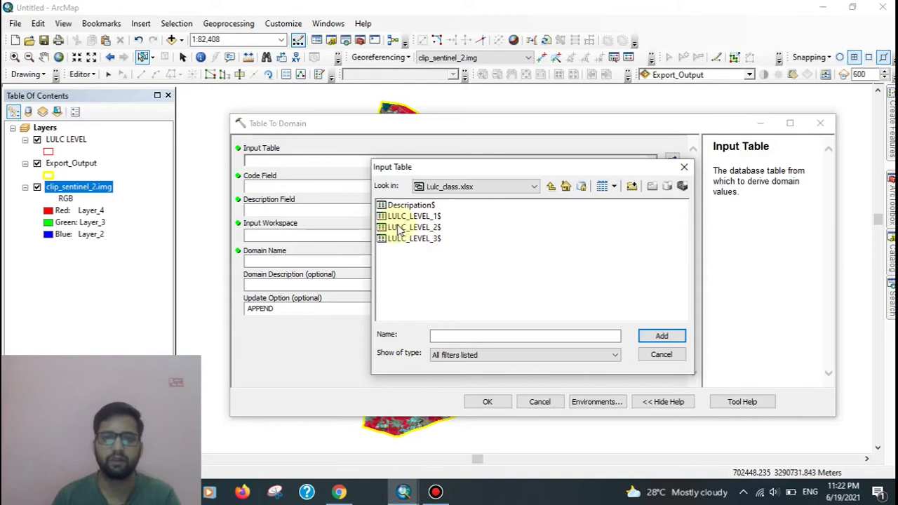
left_click(414, 216)
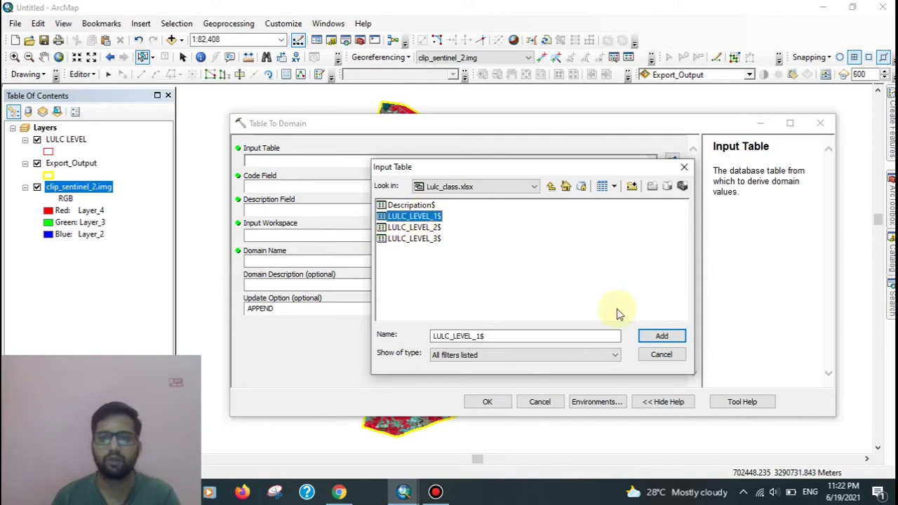
left_click(662, 337)
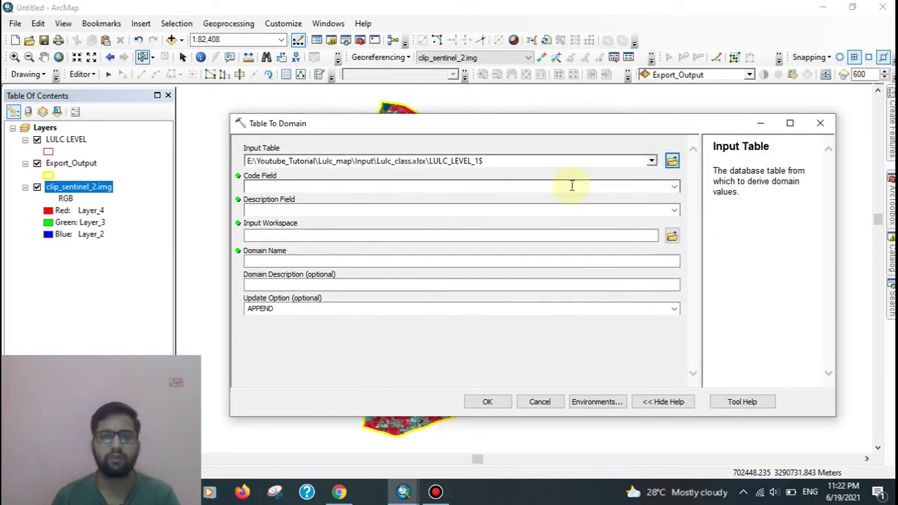
Step: Set the code field to LULC_CODE and the description field to LULC_Description for the level 1 table
left_click(673, 186)
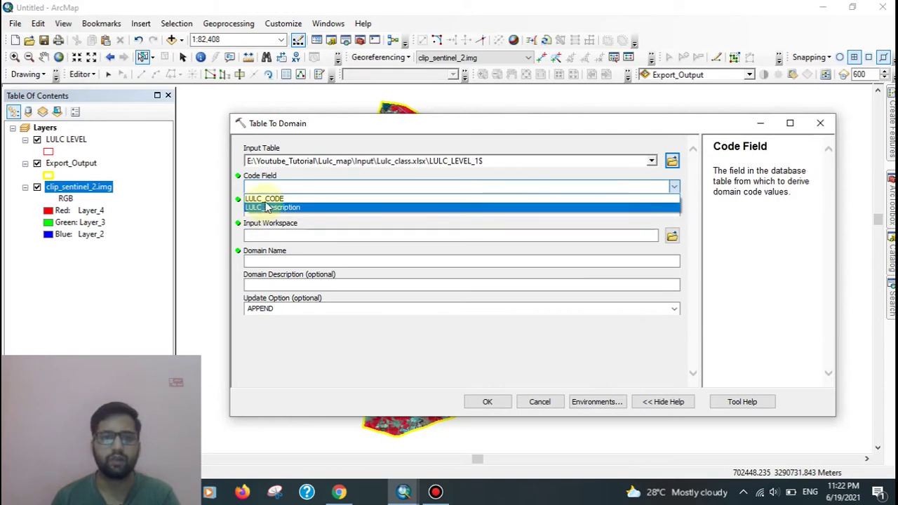
left_click(264, 198)
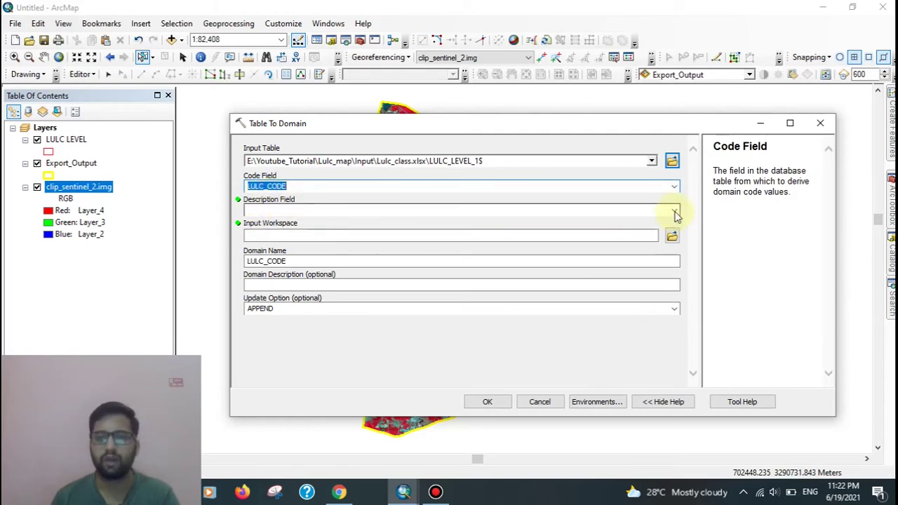
left_click(674, 211)
left_click(284, 232)
Step: Set the input workspace for the level 1 domain to LULC_LEVEL.gdb in the Lulc_map Output folder
left_click(672, 236)
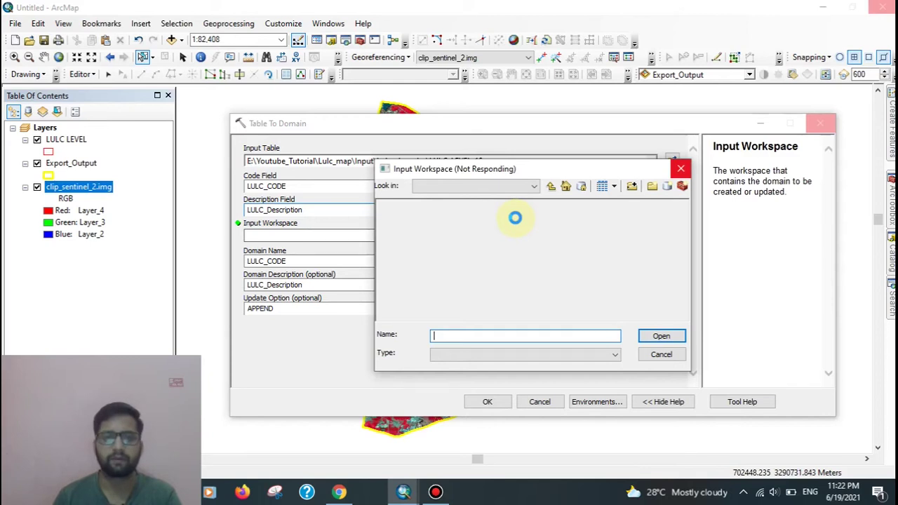
left_click(551, 186)
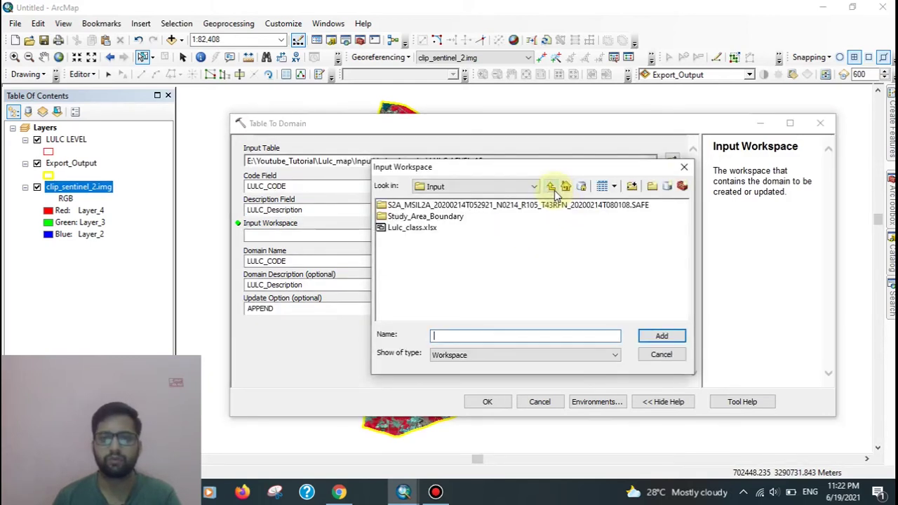
left_click(551, 187)
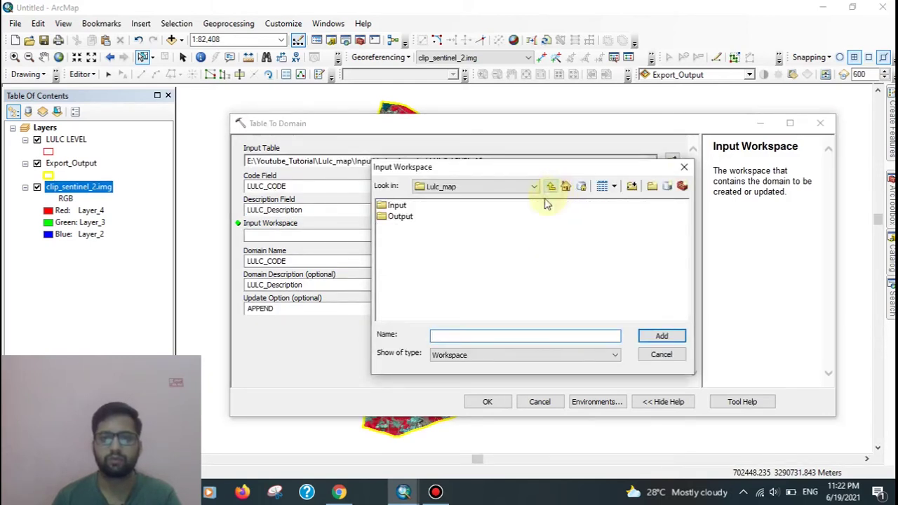
double_click(409, 218)
left_click(435, 227)
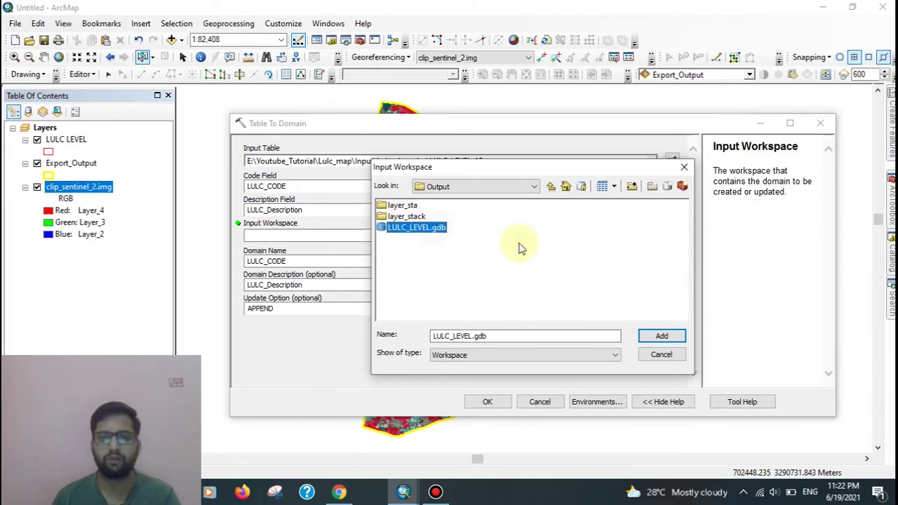
left_click(661, 336)
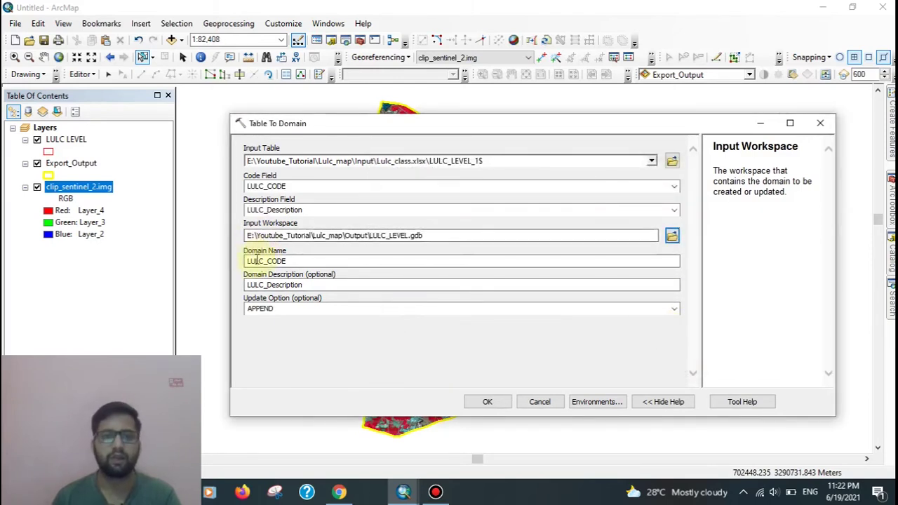
Step: Name the level 1 domain LULC_CODE_I and run Table To Domain with the APPEND update option
left_click(294, 261)
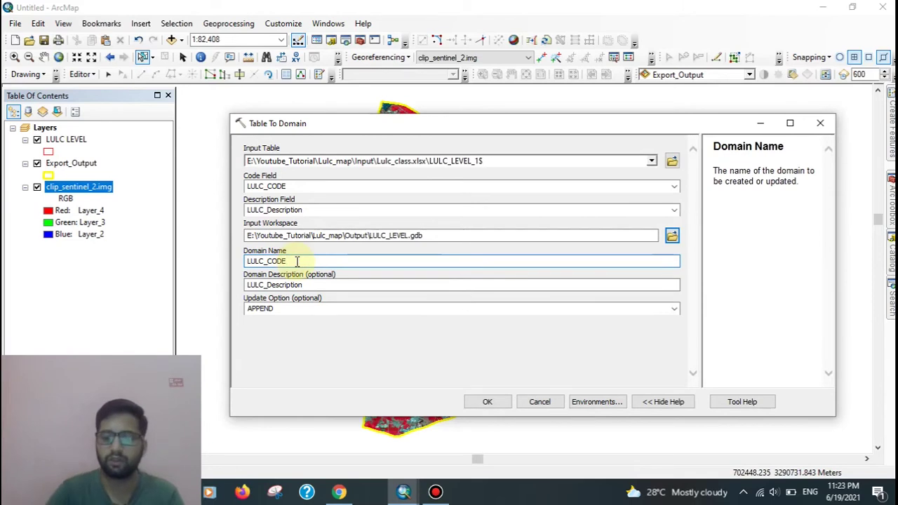
type("_1")
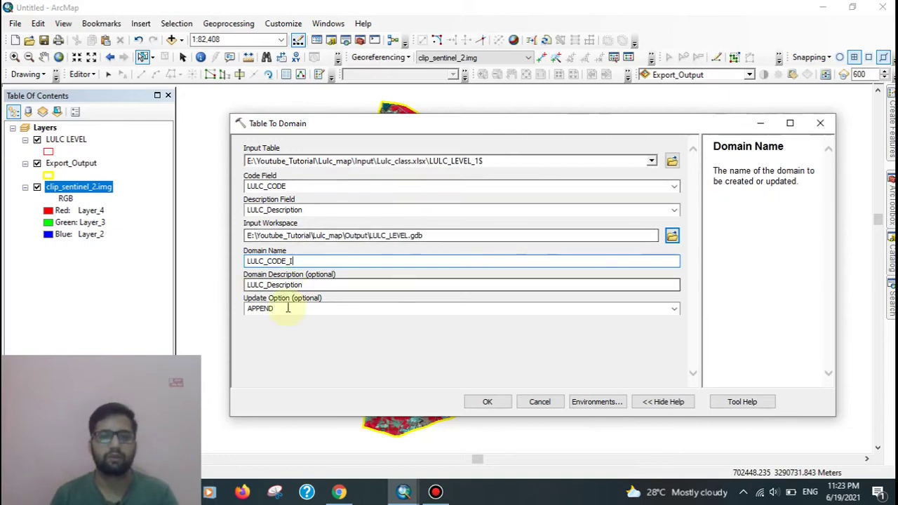
left_click(486, 401)
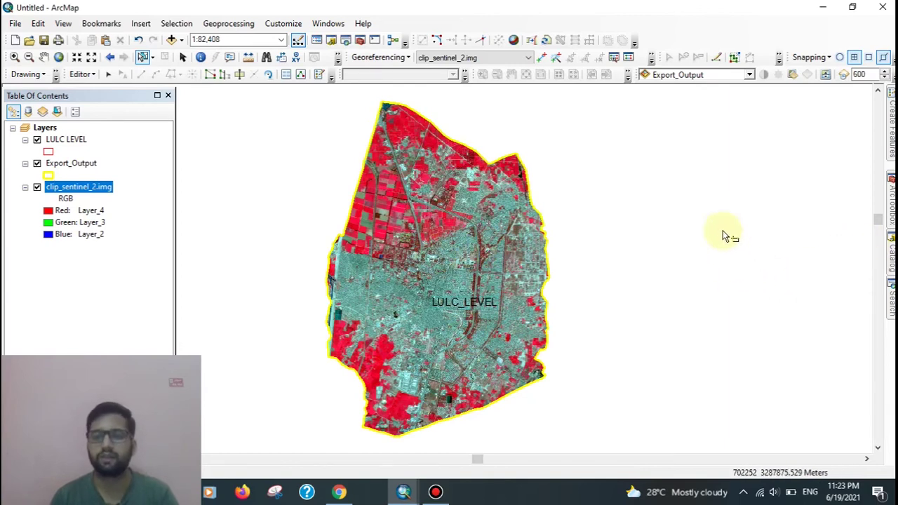
Step: Open the database properties of LULC_LEVEL.gdb and check the LULC_CODE_I domain and its coded values
left_click(892, 256)
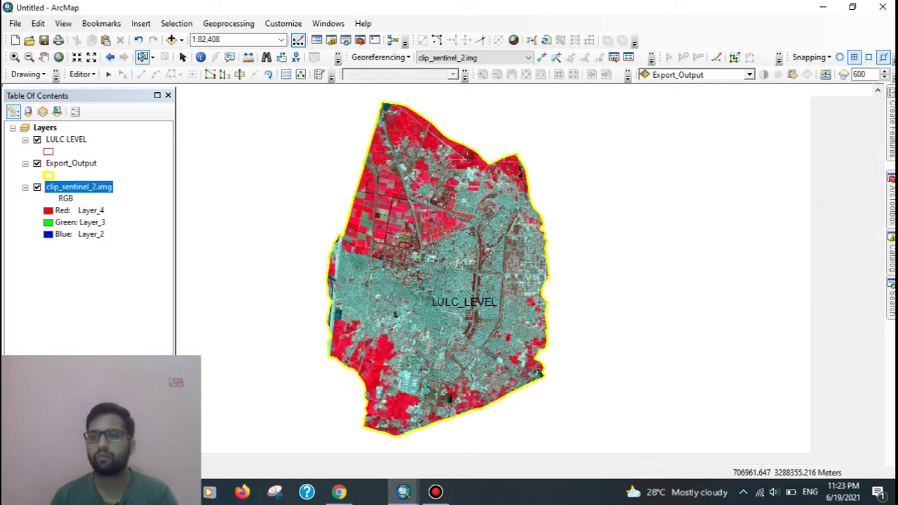
right_click(813, 294)
left_click(814, 283)
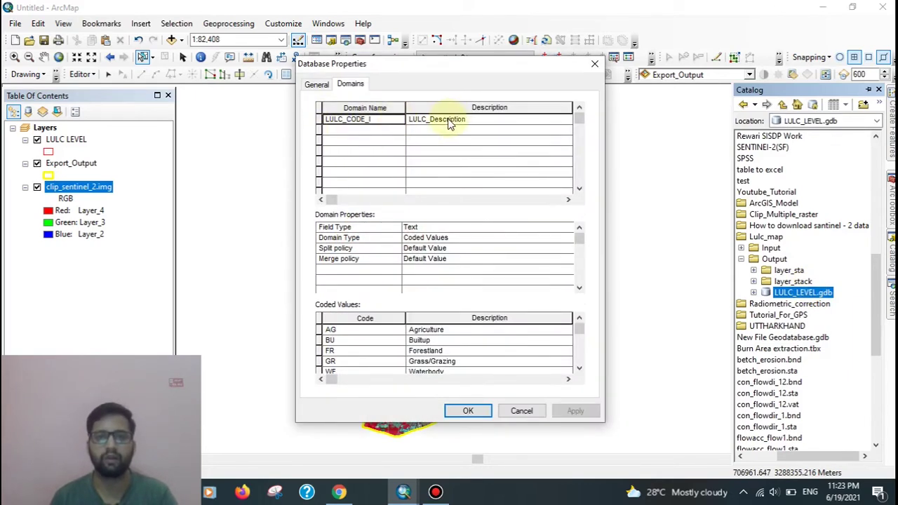
scroll(427, 347, "down", 1)
scroll(421, 343, "up", 1)
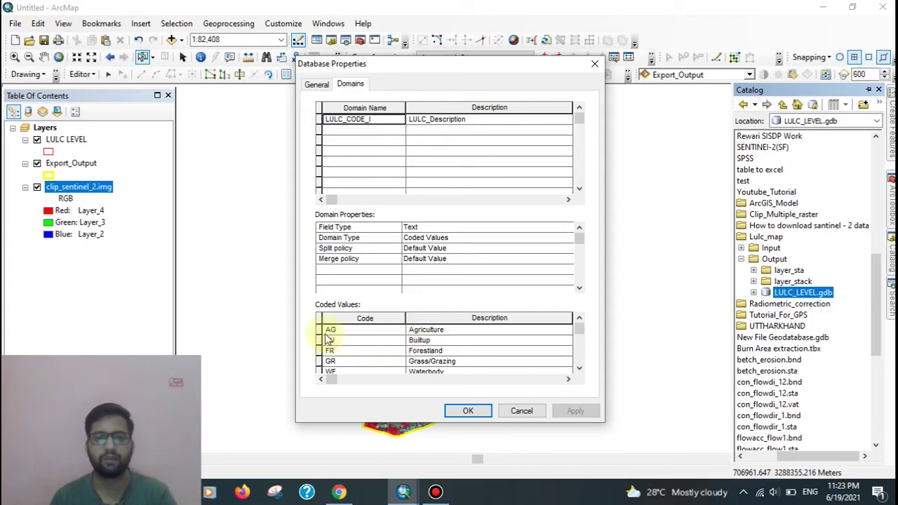
left_click(469, 411)
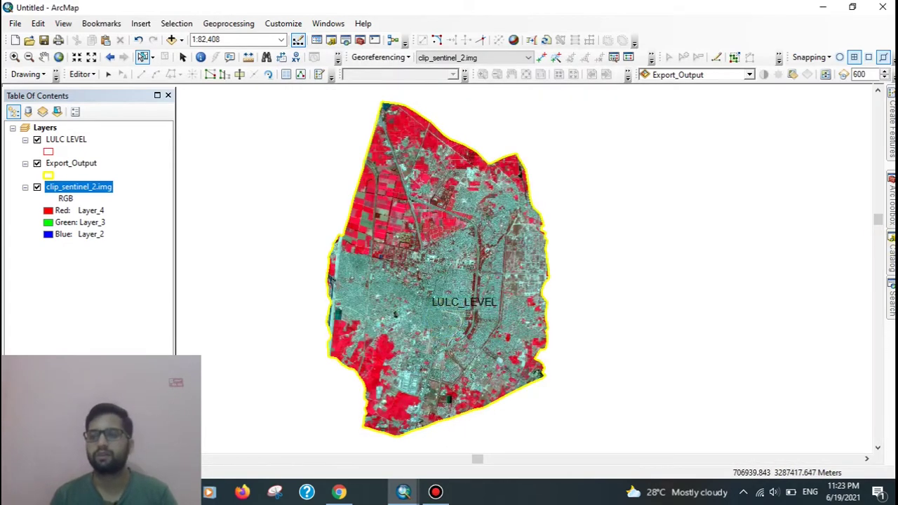
Step: Return to the TABLE TO DOMAIN search results and open the Table To Domain tool again
left_click(891, 257)
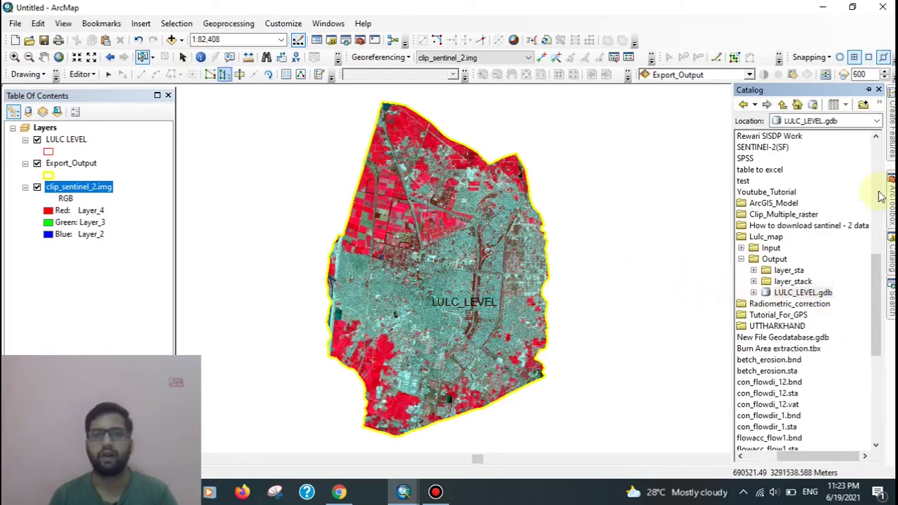
left_click(890, 300)
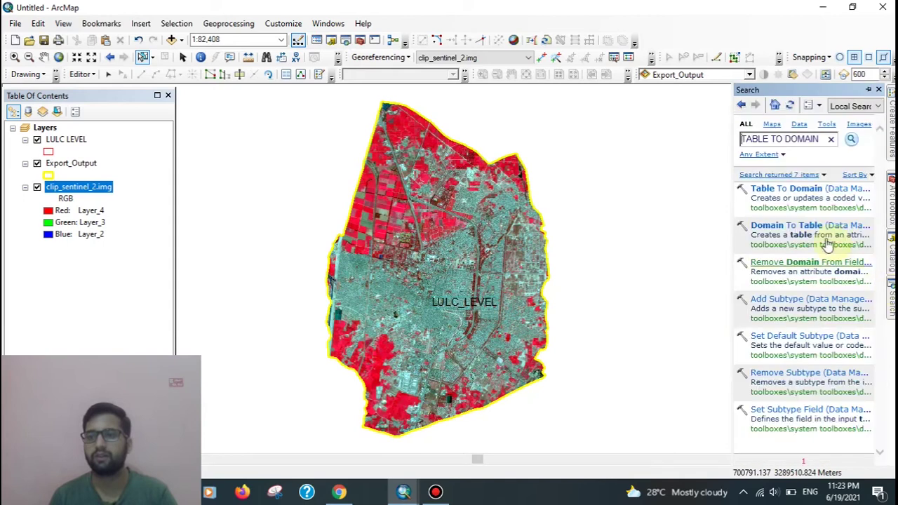
left_click(783, 189)
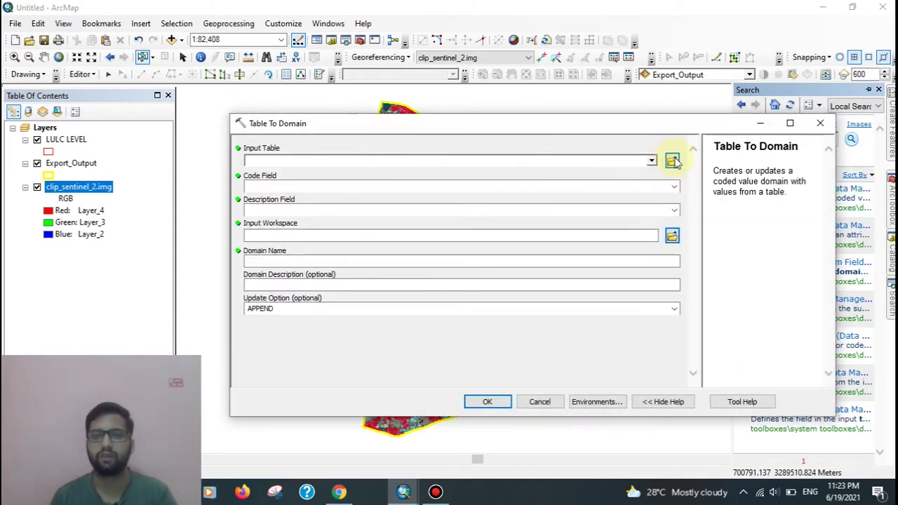
left_click(669, 161)
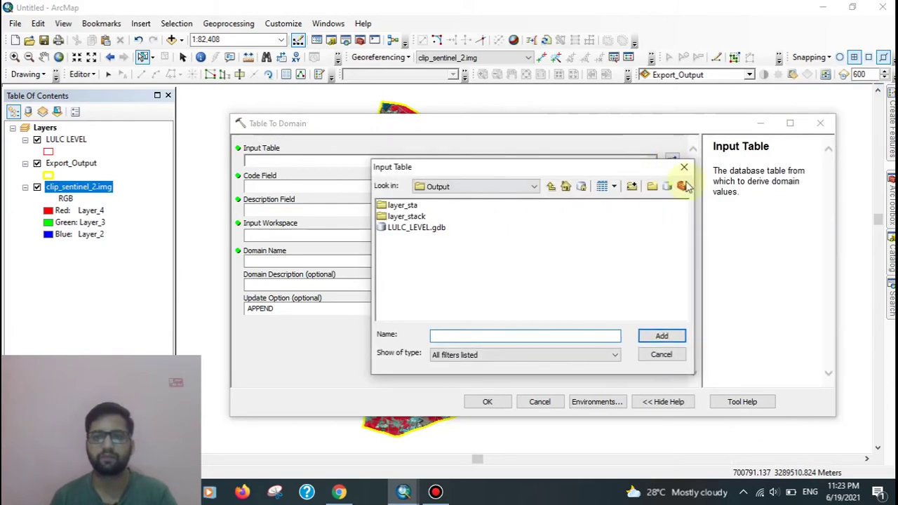
left_click(684, 167)
left_click(650, 161)
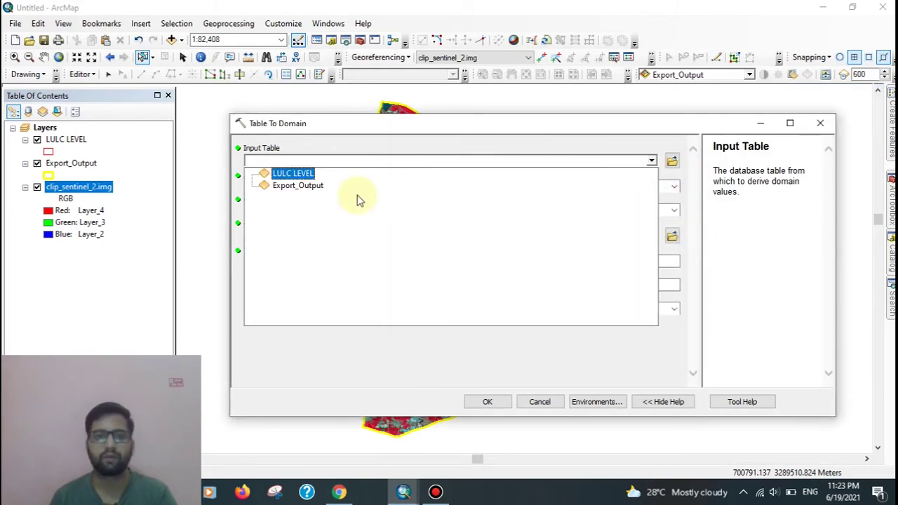
left_click(672, 162)
Step: Set the Table To Domain input table to the LULC_LEVEL_2$ sheet of Lulc_class.xlsx in the Lulc_map Input folder
left_click(672, 162)
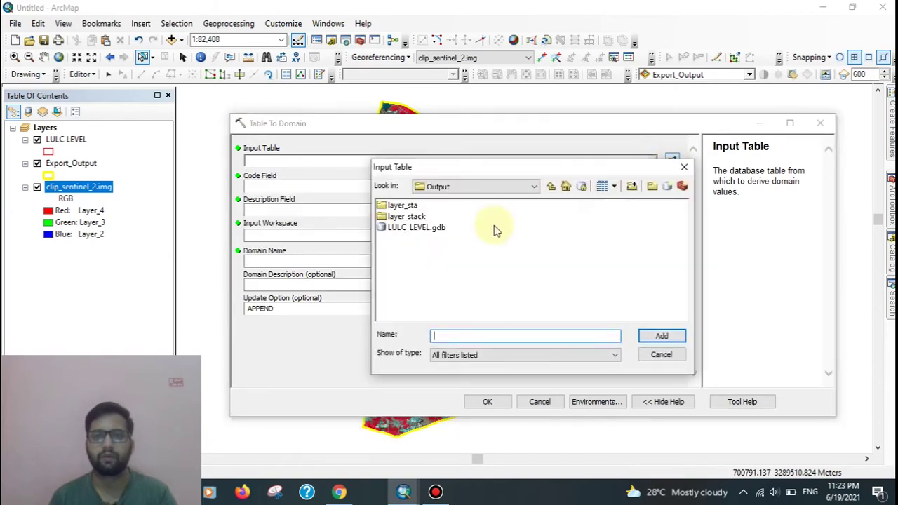
left_click(552, 188)
left_click(552, 188)
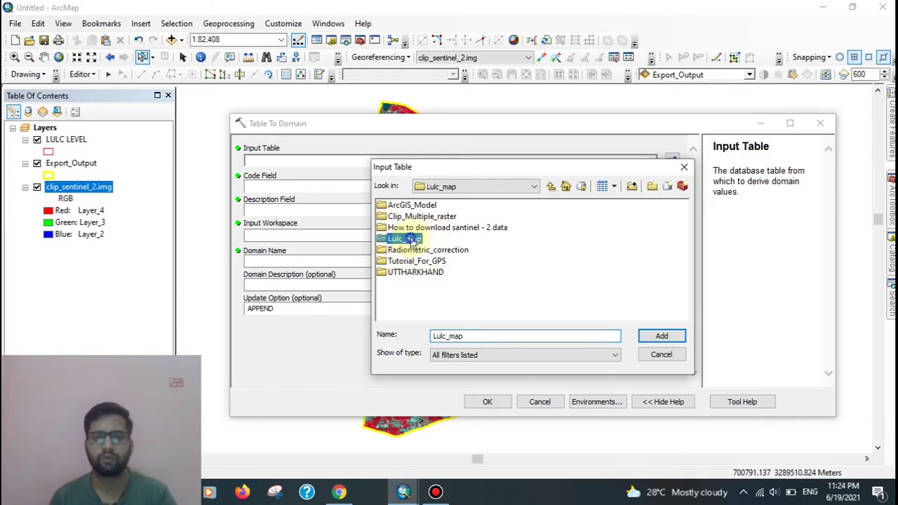
double_click(412, 239)
double_click(401, 204)
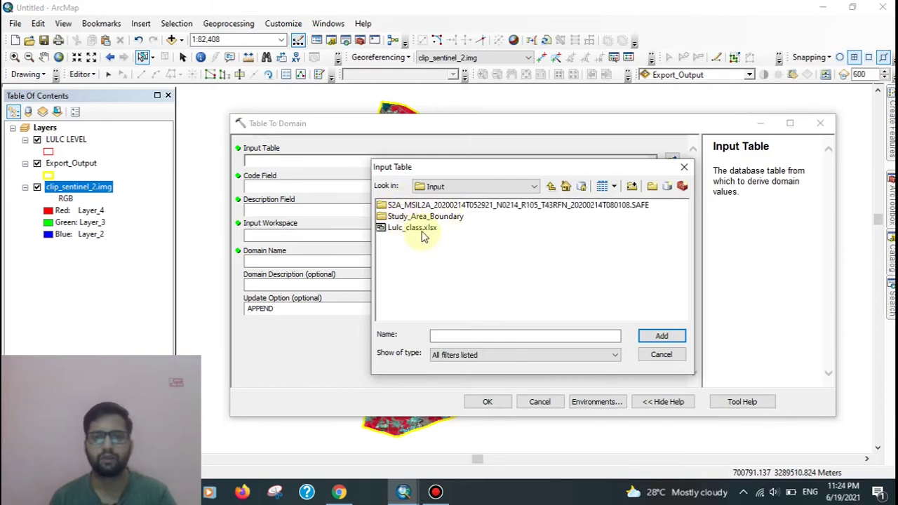
left_click(422, 229)
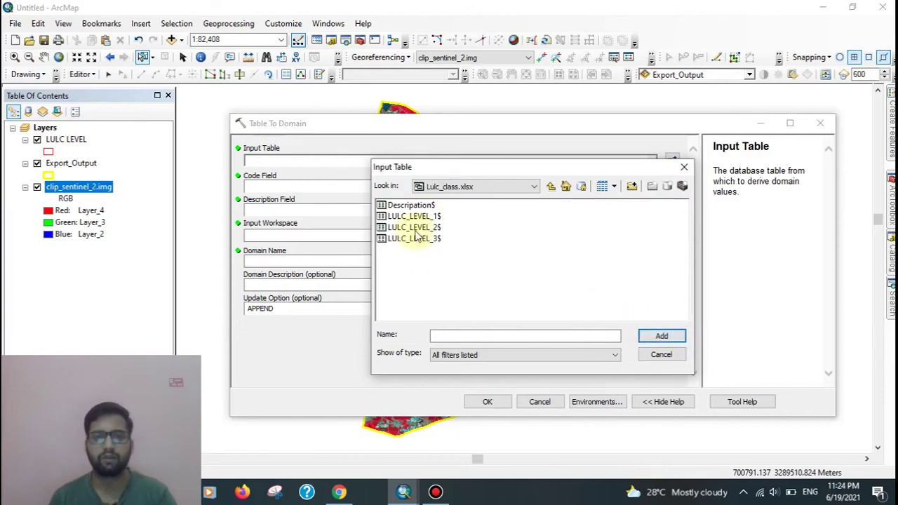
left_click(662, 336)
Step: Set the code field to LULC_CODE and the description field to LULC_Description for the level 2 table
left_click(674, 186)
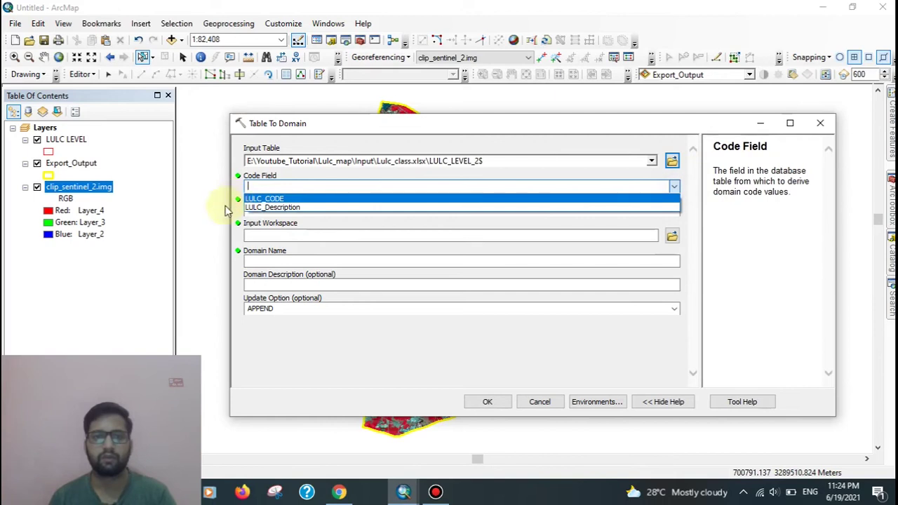
left_click(280, 197)
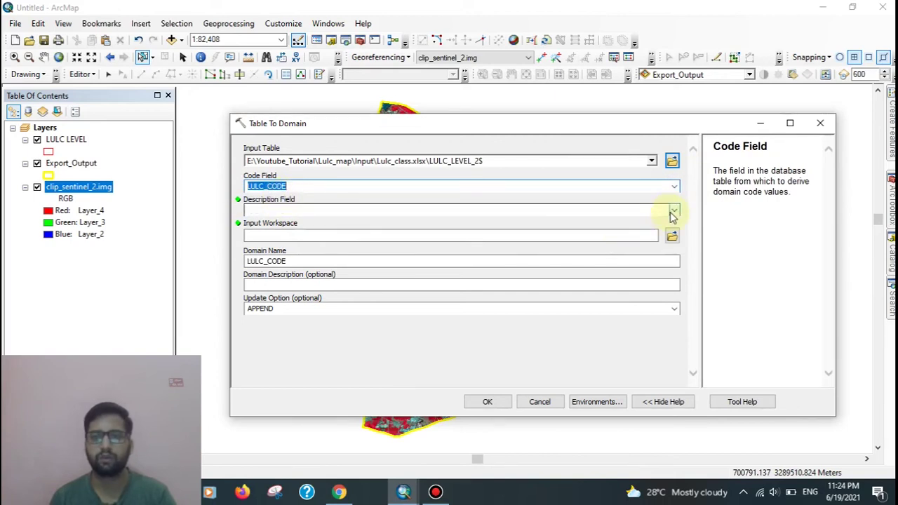
left_click(673, 210)
left_click(281, 230)
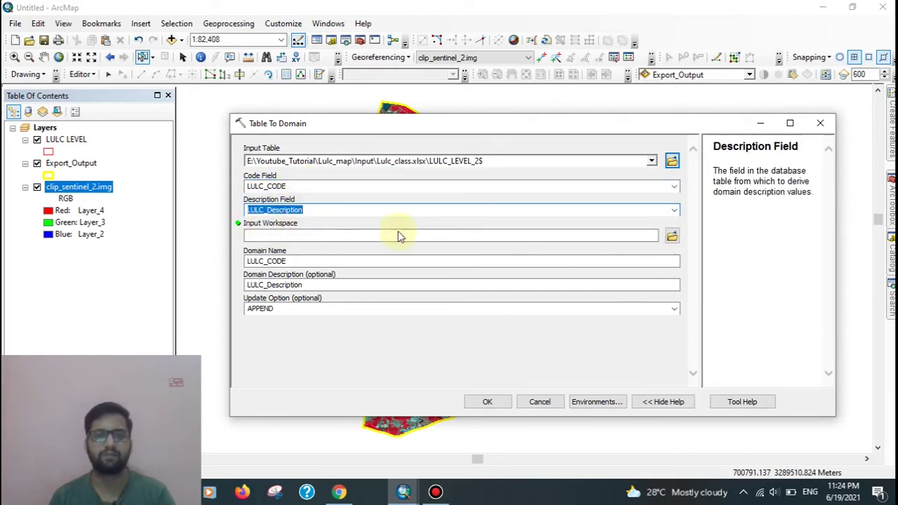
Step: Set the Table To Domain input workspace to LULC_LEVEL.gdb in the Lulc_map Output folder
left_click(672, 235)
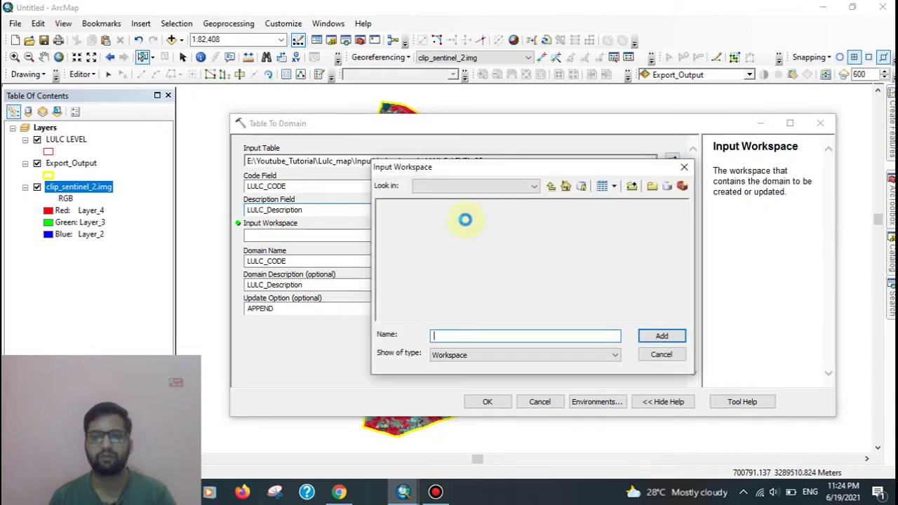
left_click(552, 186)
left_click(552, 186)
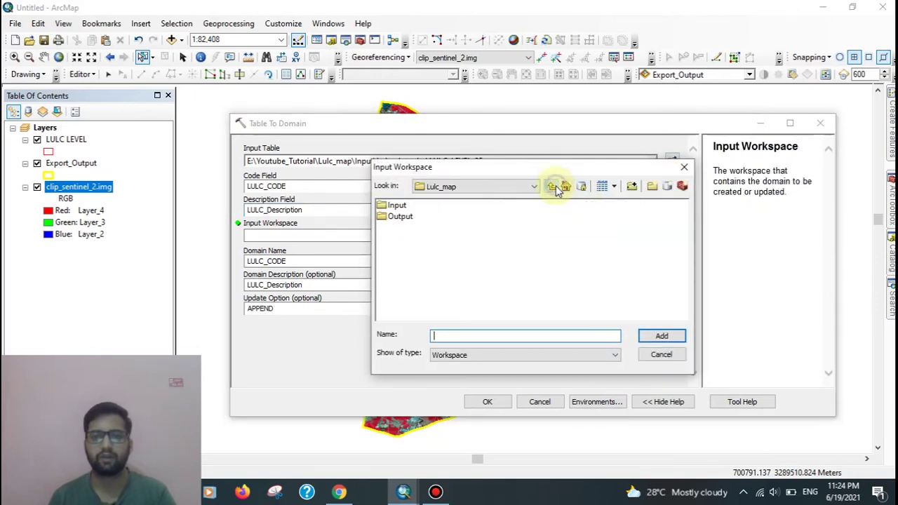
double_click(402, 206)
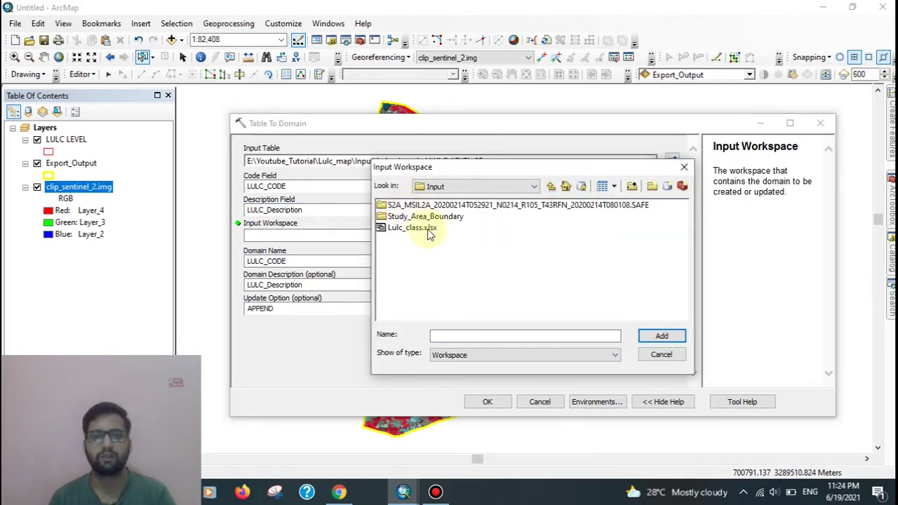
double_click(401, 217)
left_click(413, 228)
left_click(662, 337)
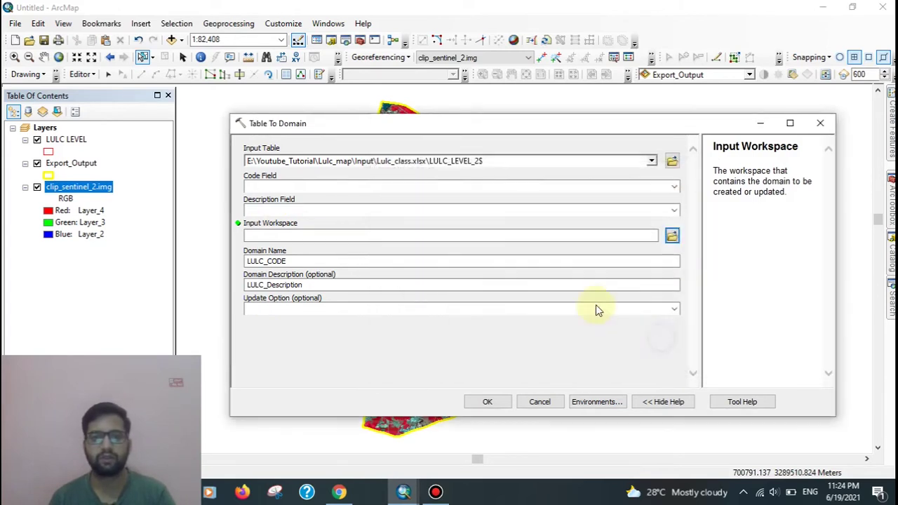
Step: Name the domain LULC_CODE_II and run Table To Domain for the level 2 table
left_click(296, 261)
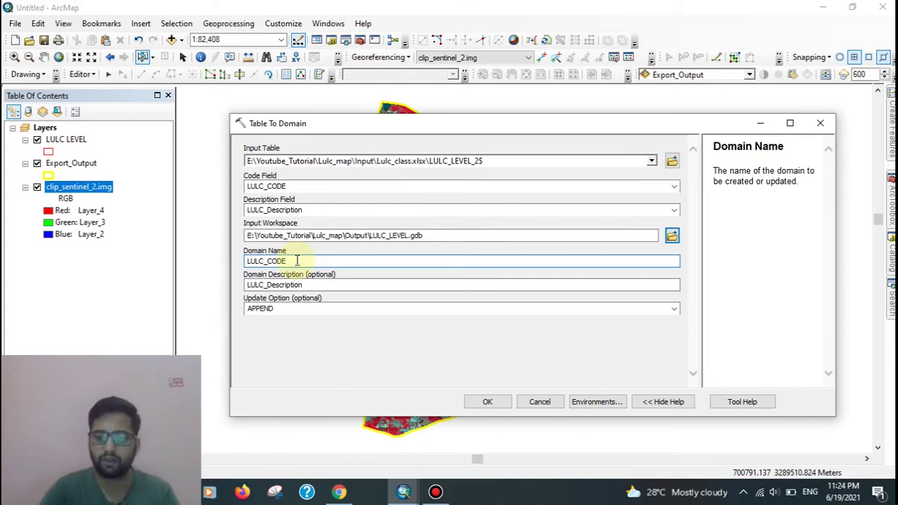
type("_II")
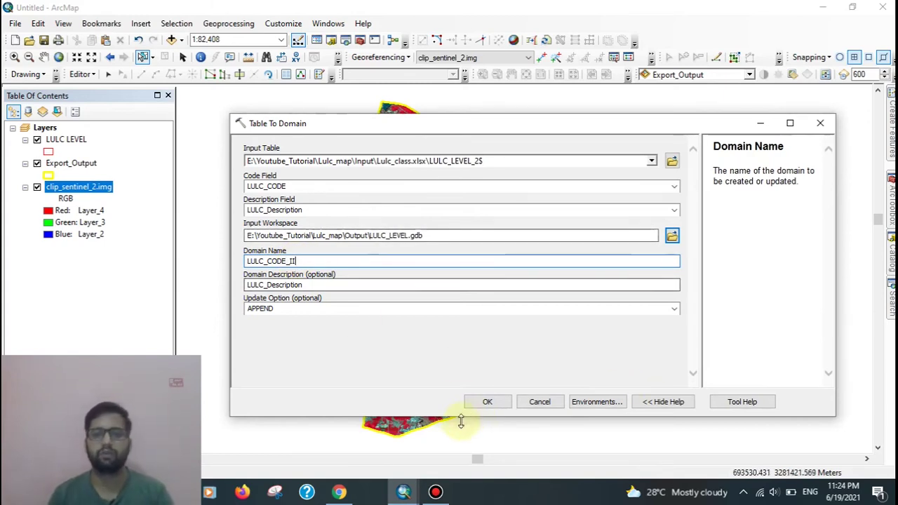
left_click(487, 401)
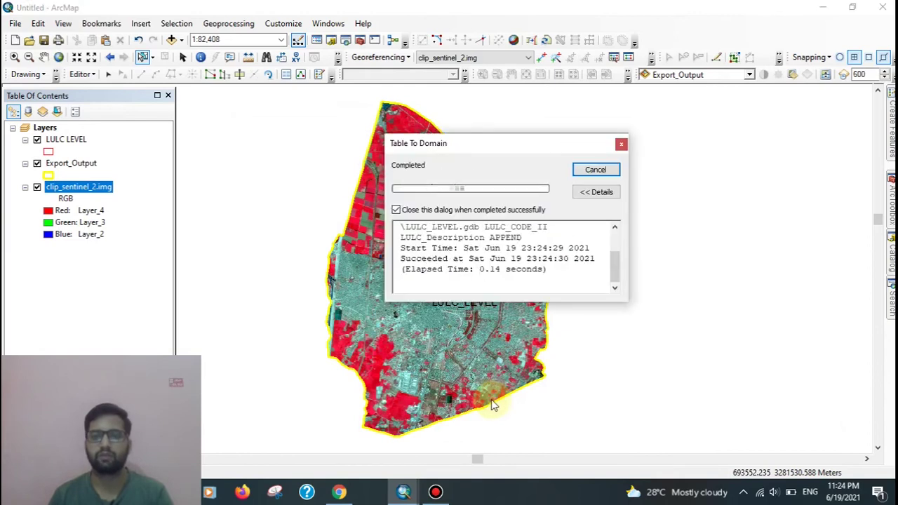
Step: Open the database properties of LULC_LEVEL.gdb and examine the coded values of the LULC_CODE_II domain
left_click(889, 244)
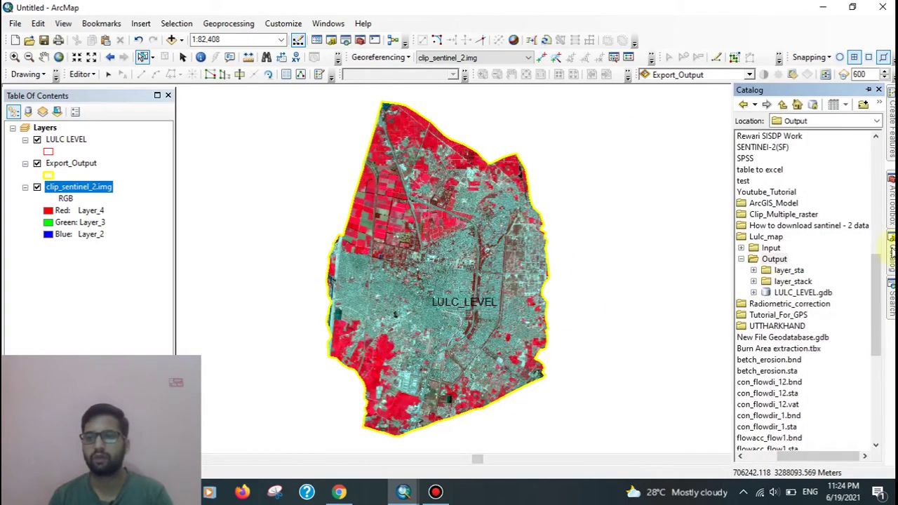
left_click(791, 292)
right_click(792, 291)
left_click(806, 277)
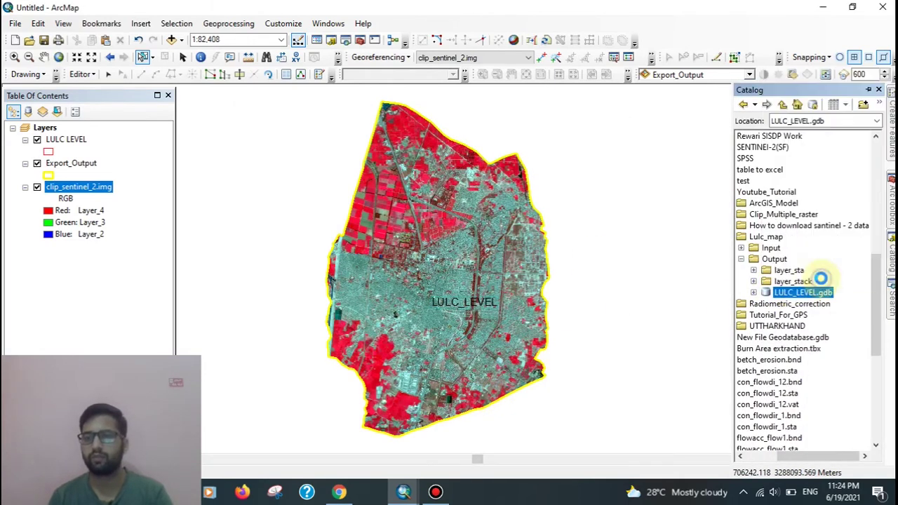
left_click(320, 131)
scroll(426, 341, "down", 10)
scroll(426, 357, "up", 10)
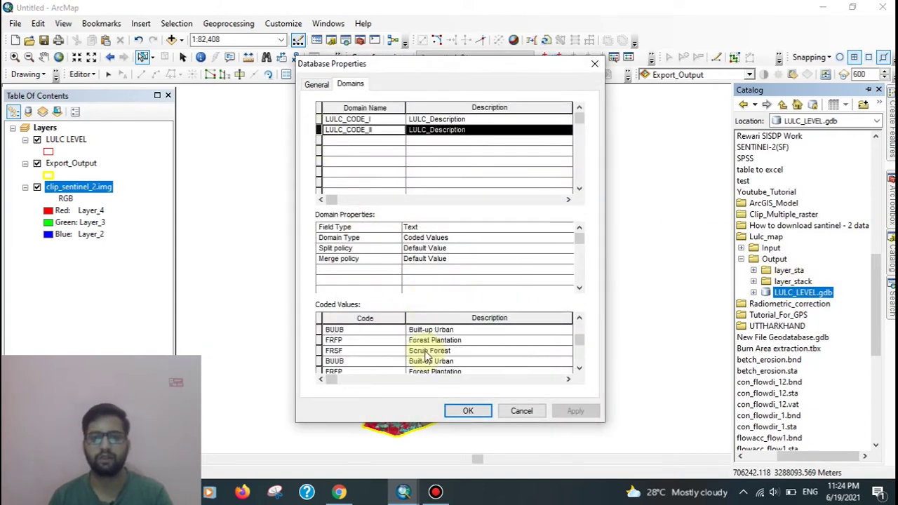
Step: Close the database properties and reopen the latest Table To Domain run from the current session's geoprocessing results
left_click(467, 413)
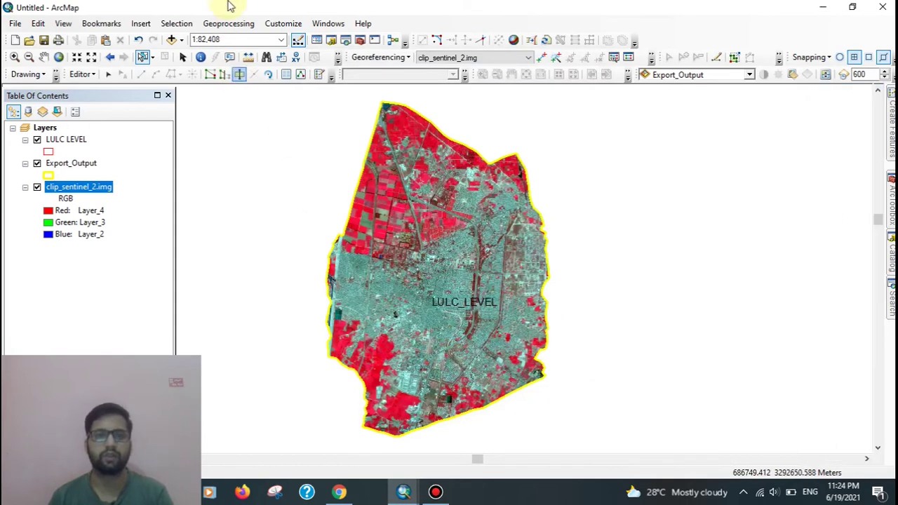
left_click(231, 25)
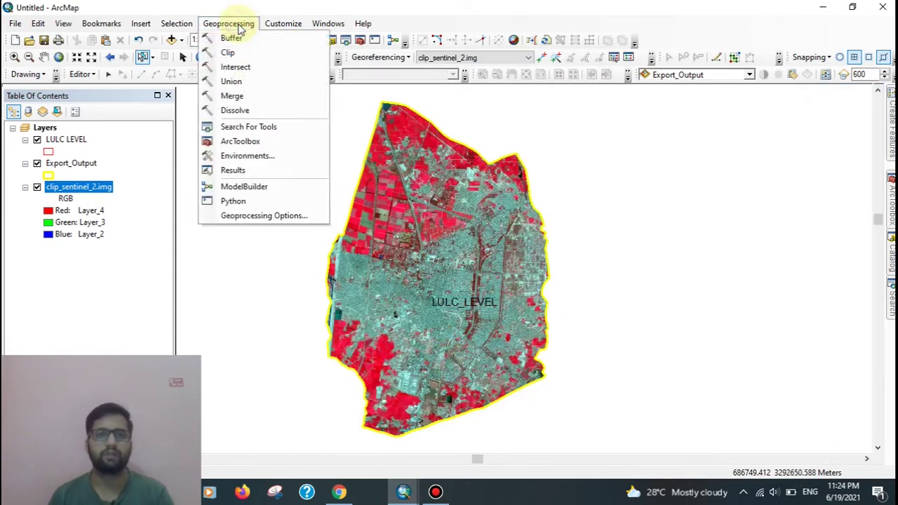
left_click(237, 171)
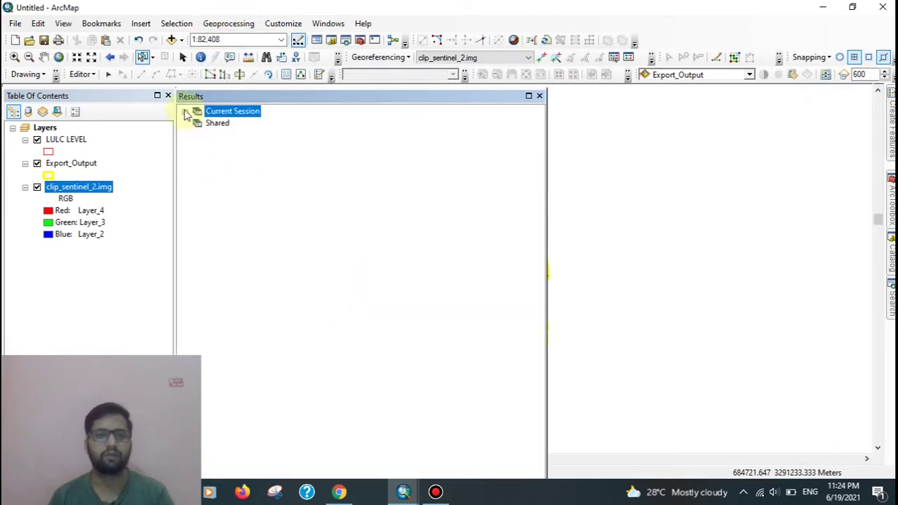
left_click(185, 112)
left_click(251, 124)
double_click(256, 128)
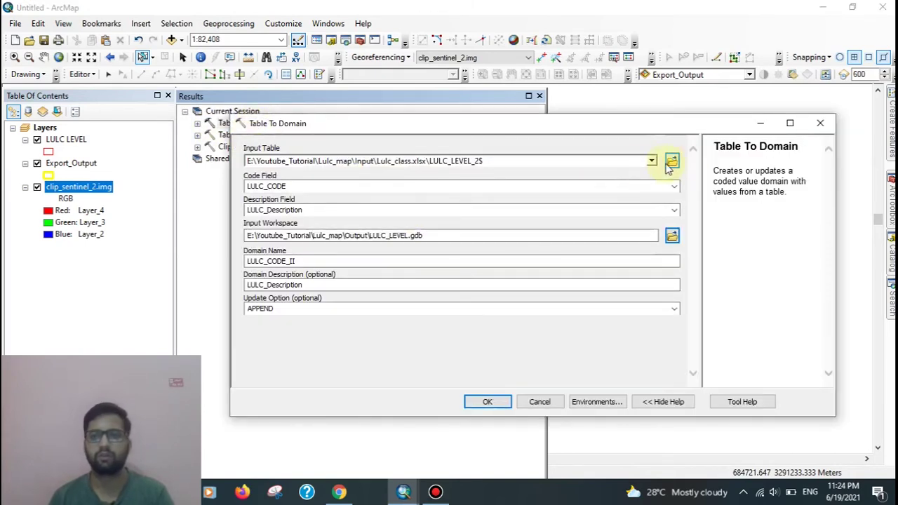
Step: Set the input table to the LULC_LEVEL_3$ sheet of Lulc_class.xlsx in the Lulc_map Input folder
left_click(671, 161)
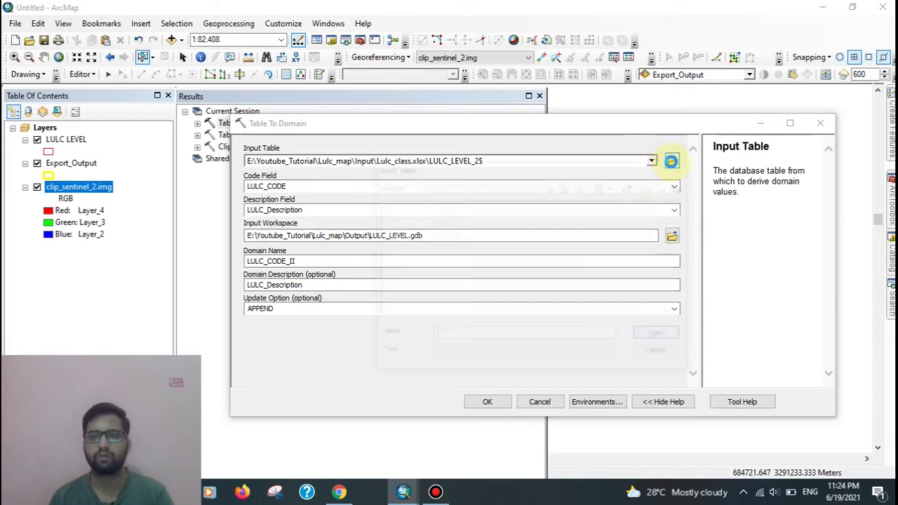
left_click(553, 187)
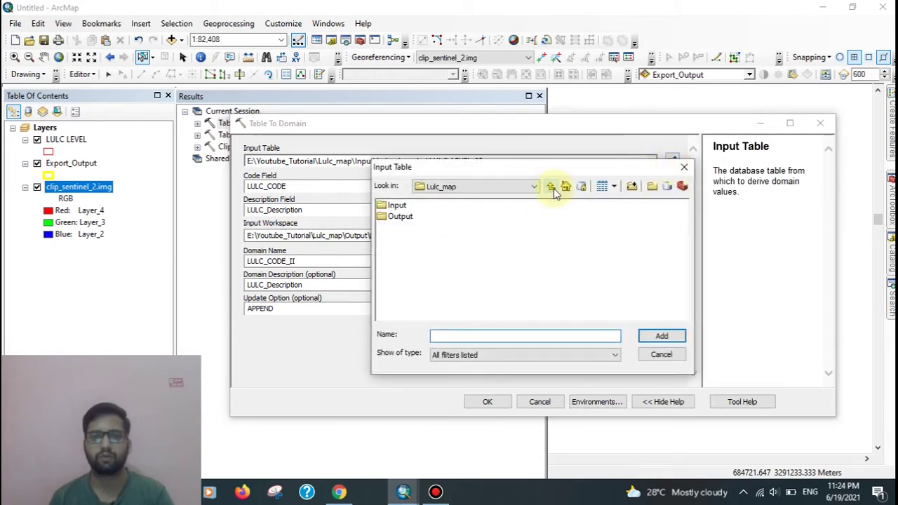
double_click(397, 204)
left_click(413, 228)
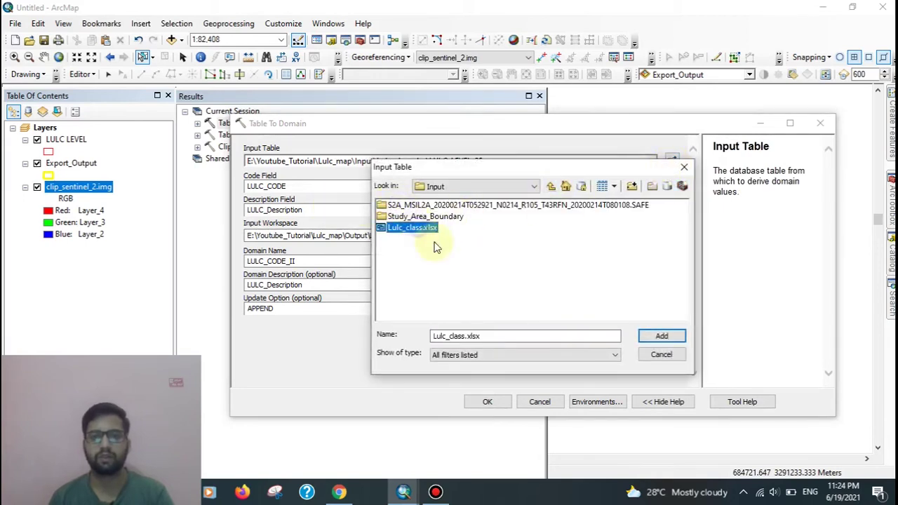
left_click(662, 336)
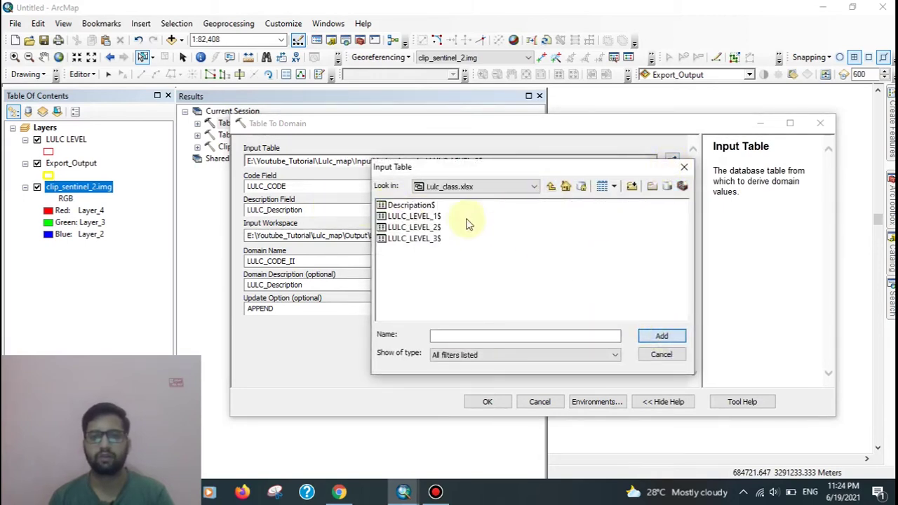
left_click(428, 239)
left_click(680, 336)
Step: Use LULC_CODE as code field and LULC_Description as description field, name the domain LULC_CODE_III, and run Table To Domain
left_click(673, 186)
left_click(260, 199)
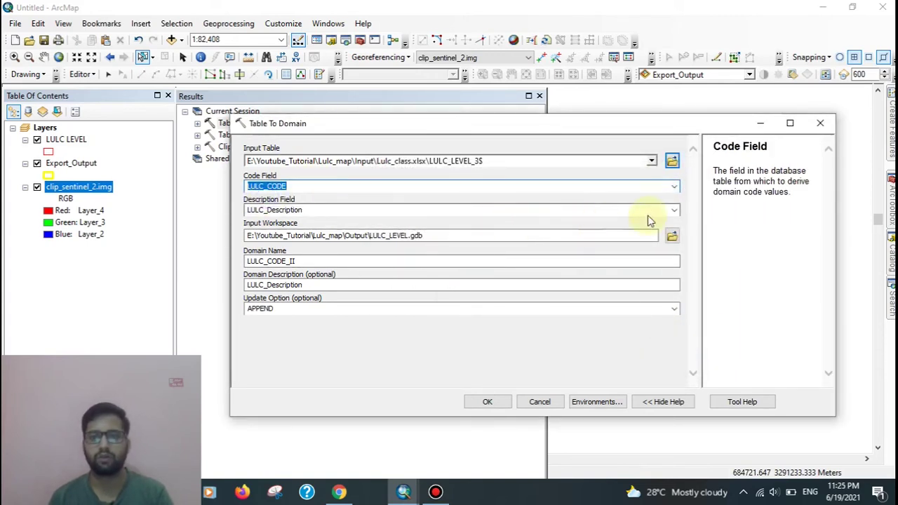
left_click(673, 211)
left_click(284, 231)
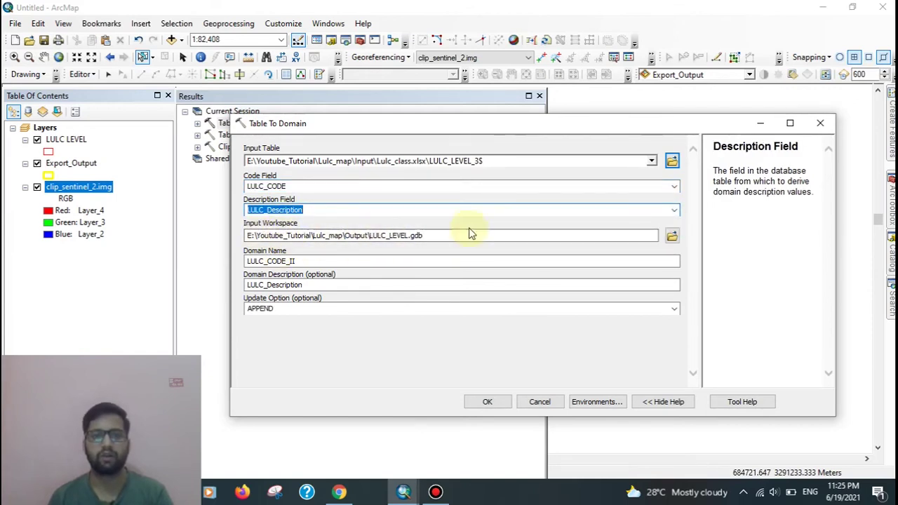
left_click(308, 260)
type("I")
left_click(486, 401)
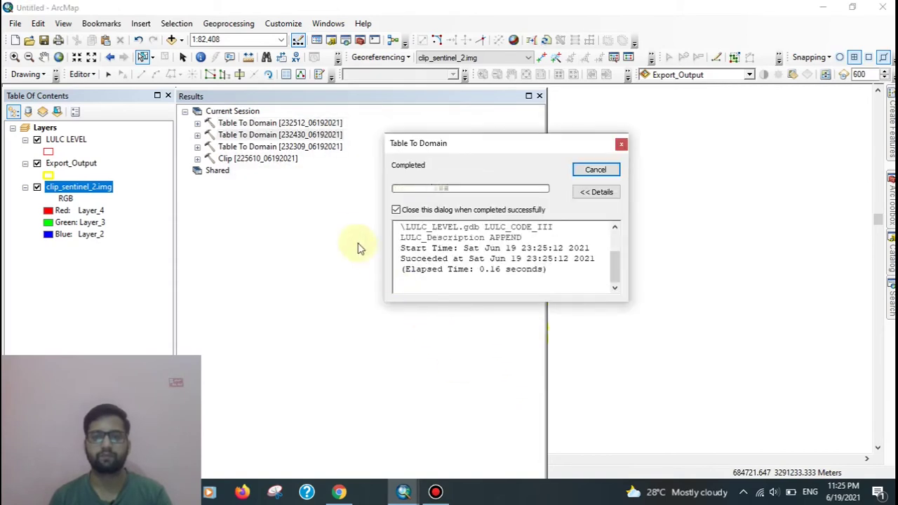
left_click(538, 96)
Step: Review the coded values of the LULC_CODE_III domain in the LULC_LEVEL.gdb database properties
left_click(891, 256)
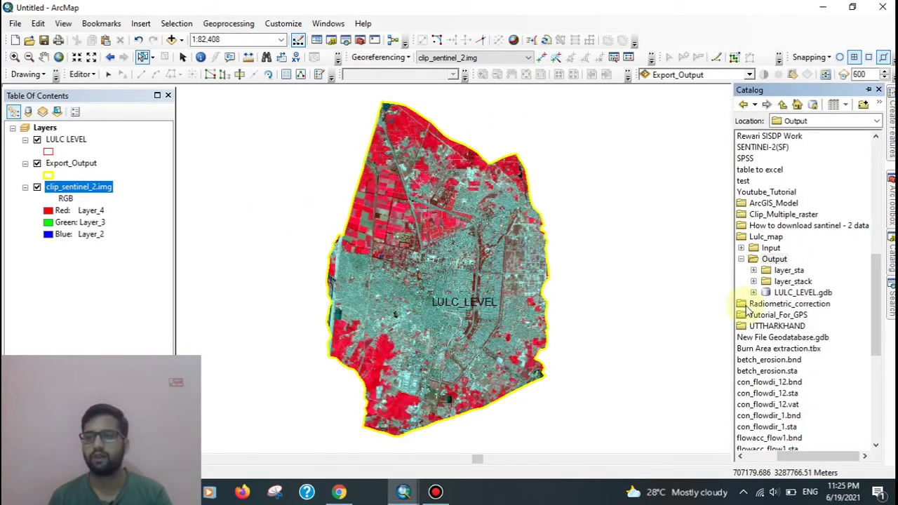
right_click(803, 292)
left_click(801, 283)
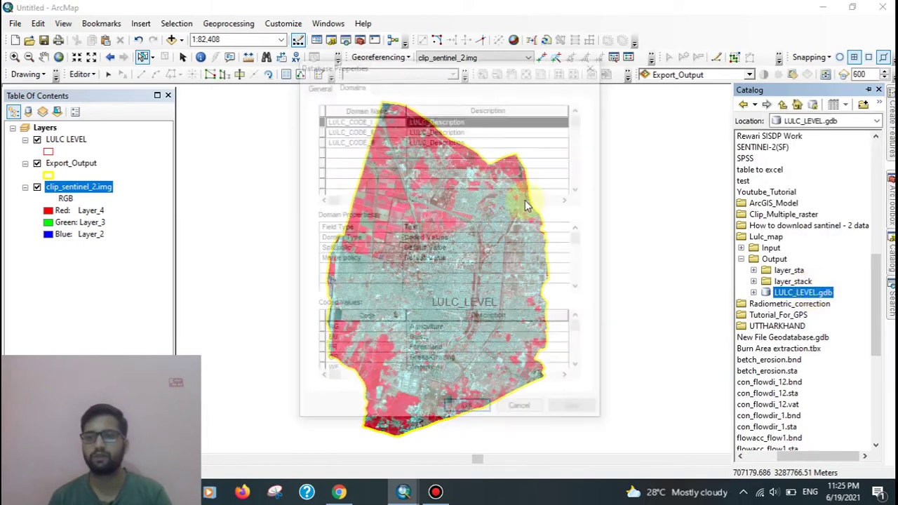
left_click(322, 141)
scroll(449, 344, "down", 10)
scroll(452, 343, "up", 10)
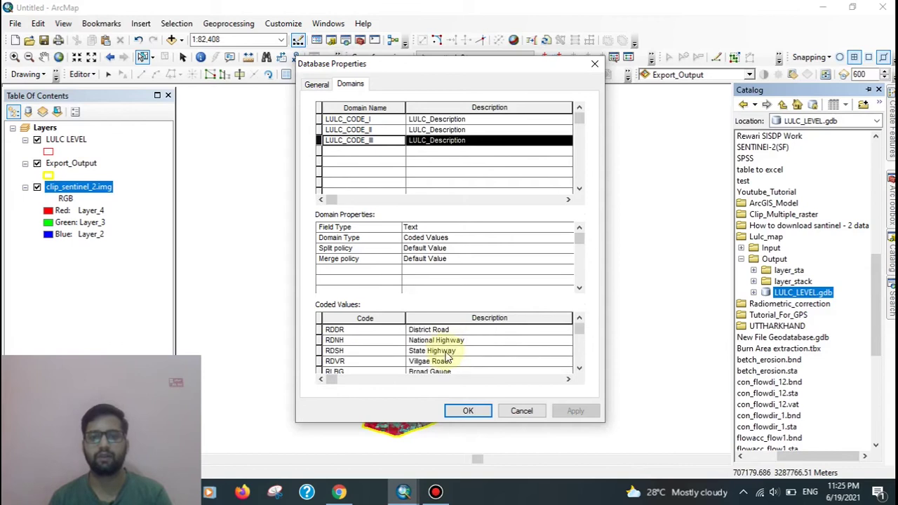
left_click(471, 411)
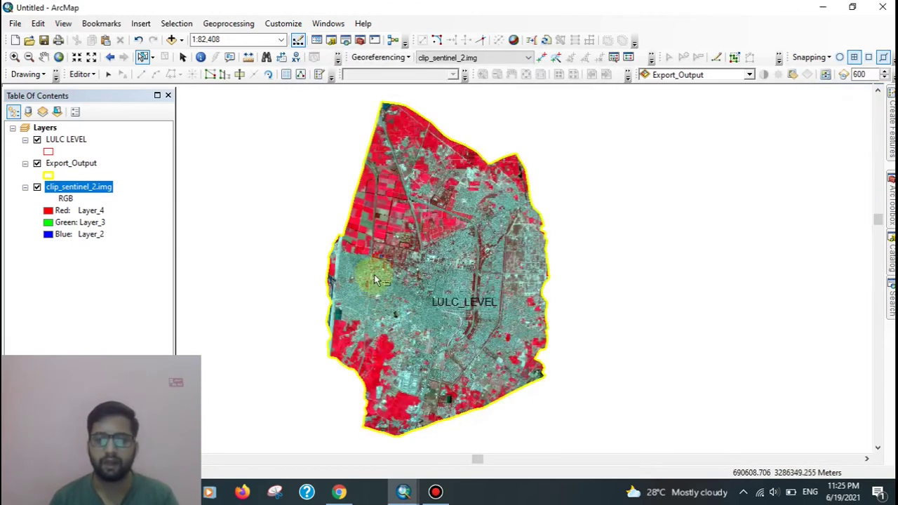
Step: Open the properties of the LULC_LEVEL feature class in LULC_CLASS and assign the LULC_CODE_I domain to its LEVEL_1 field
left_click(890, 254)
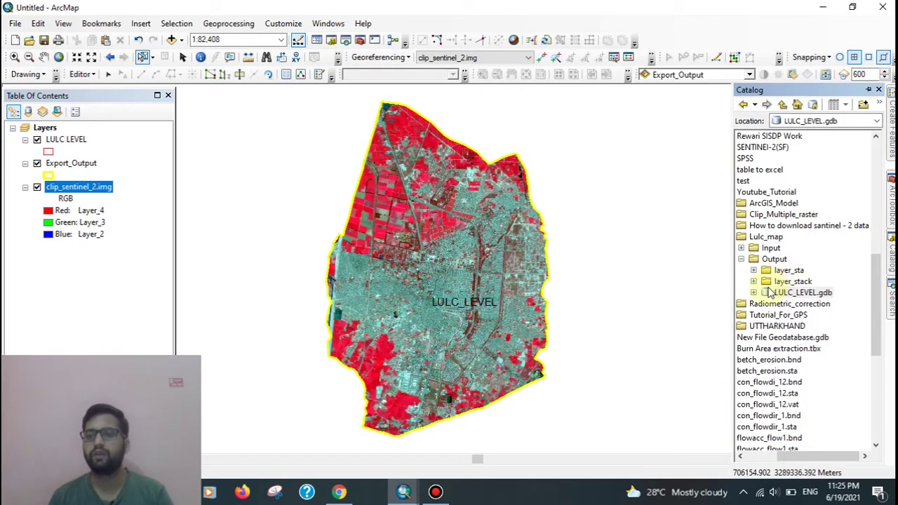
right_click(785, 293)
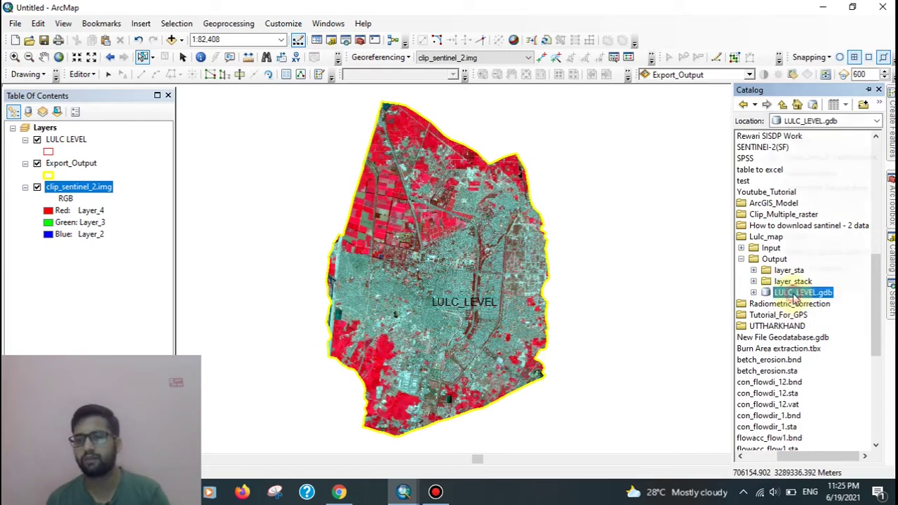
left_click(753, 292)
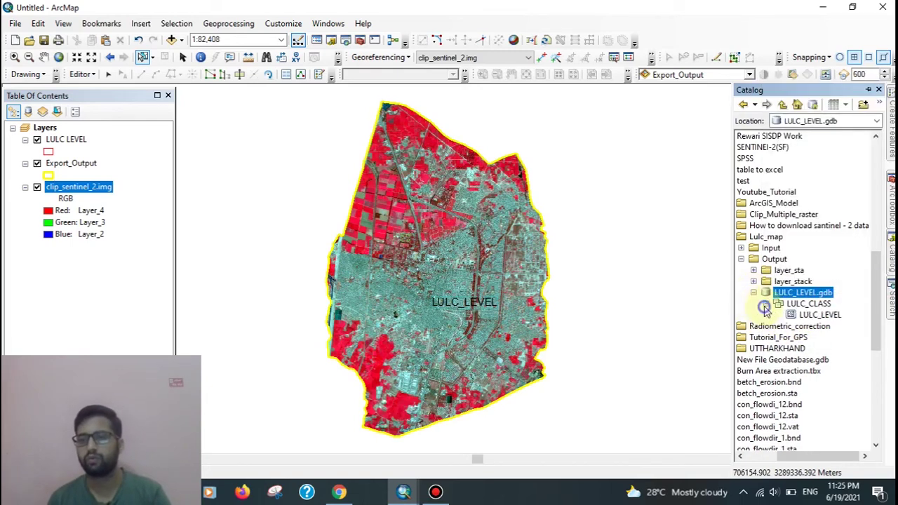
right_click(817, 315)
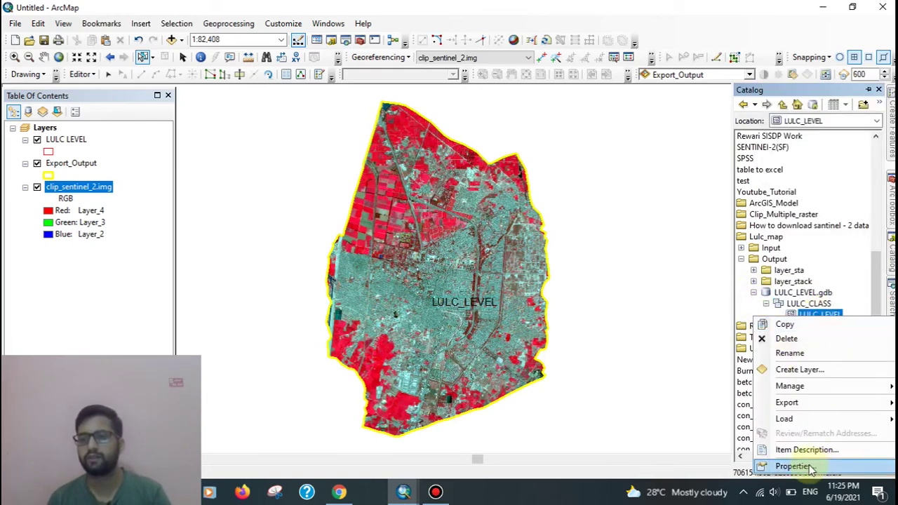
left_click(799, 465)
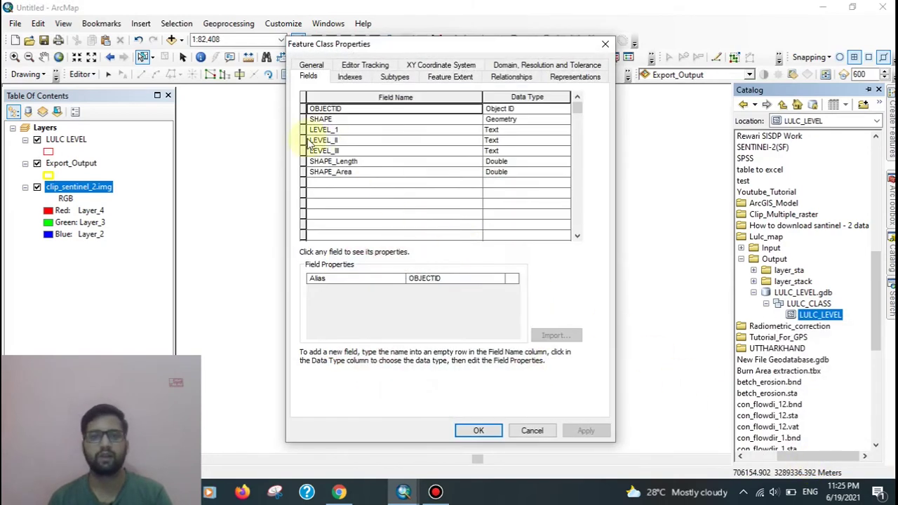
left_click(305, 129)
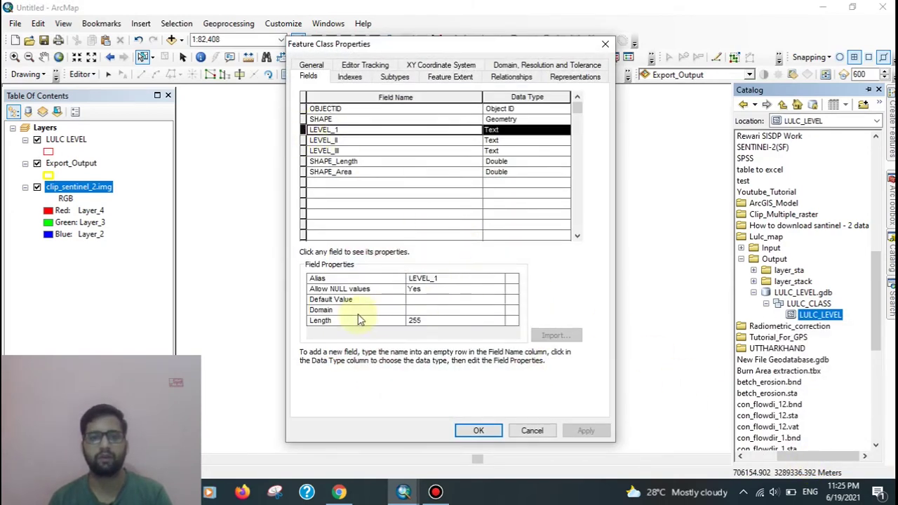
left_click(445, 311)
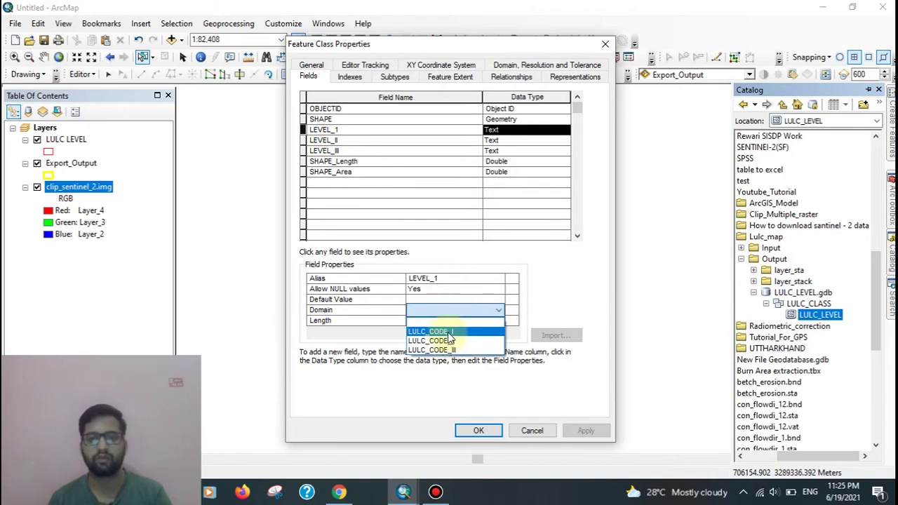
left_click(449, 321)
Step: Assign the LULC_CODE_II domain to the LEVEL_II field and LULC_CODE_III to LEVEL_III, and apply the feature class changes
left_click(302, 139)
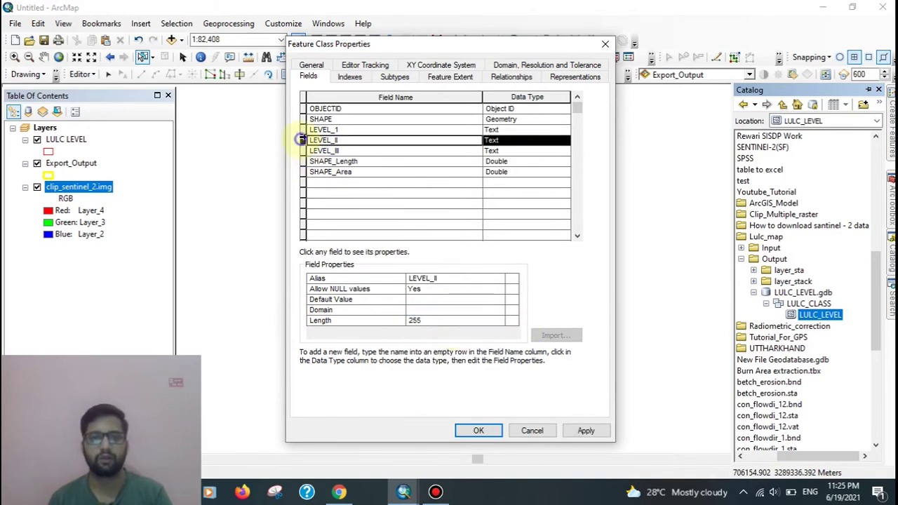
left_click(423, 309)
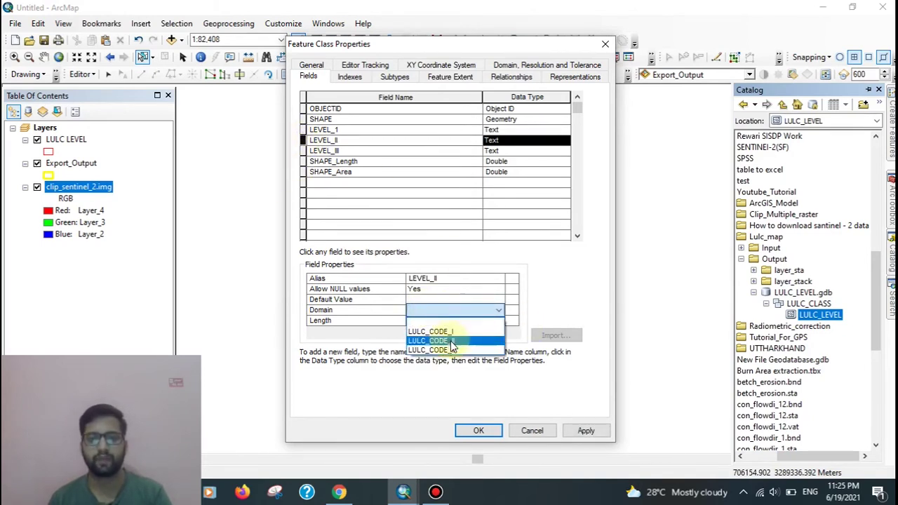
left_click(449, 341)
left_click(303, 150)
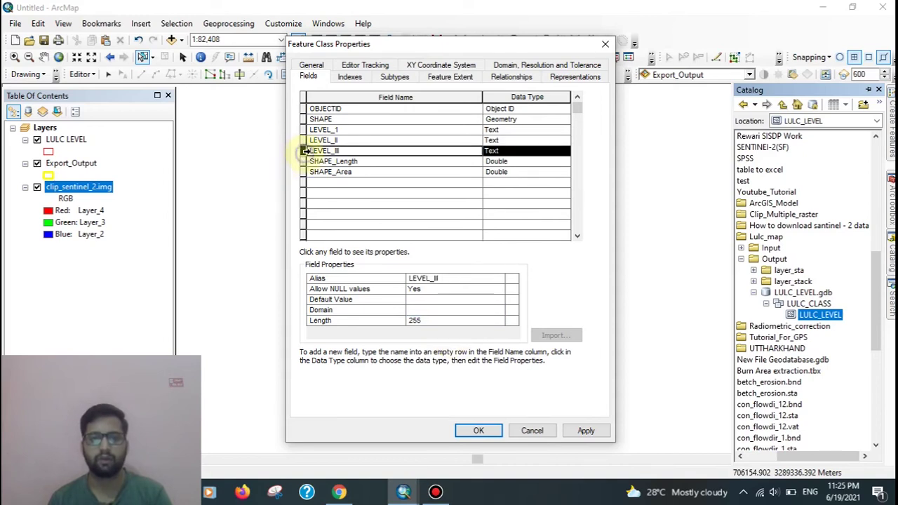
left_click(449, 310)
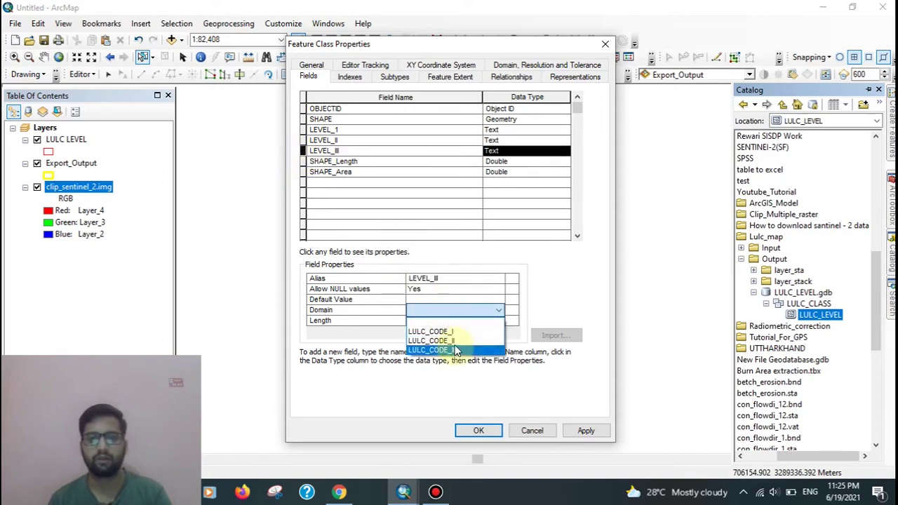
left_click(457, 352)
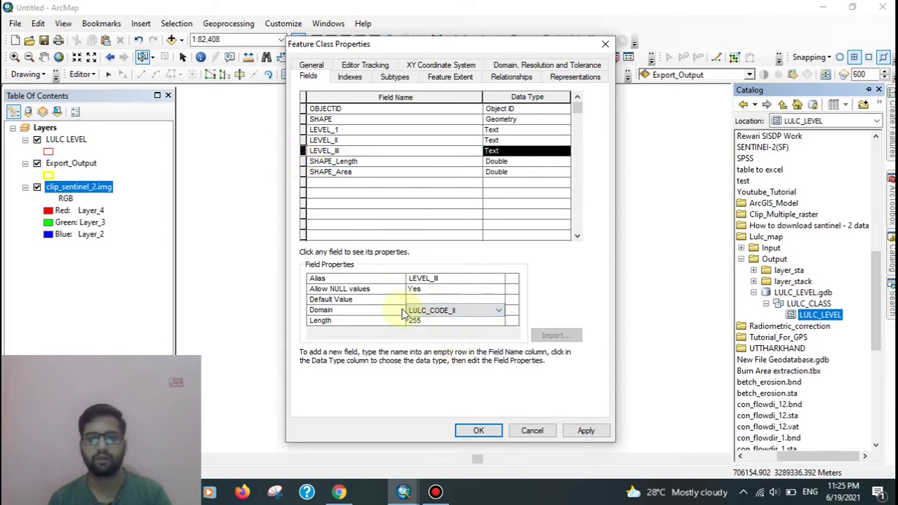
left_click(594, 430)
left_click(483, 431)
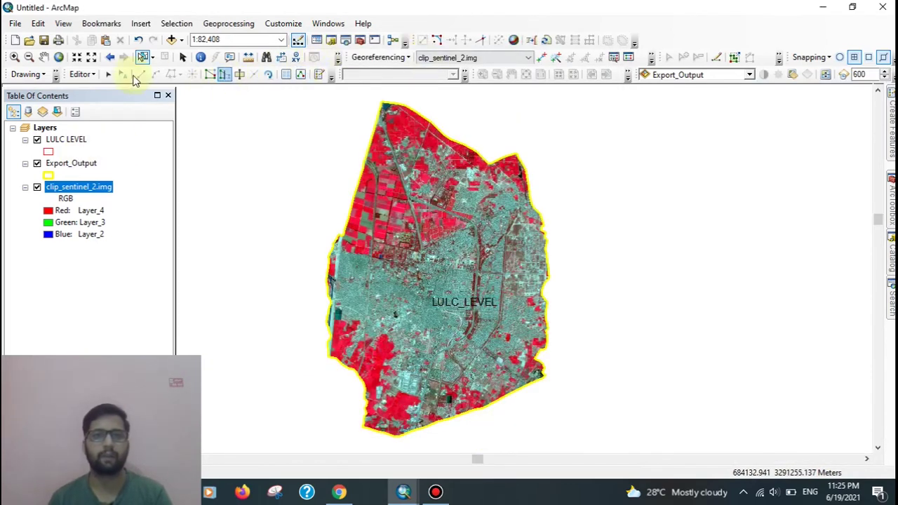
Step: Save the edits and stop the current editing session
left_click(90, 77)
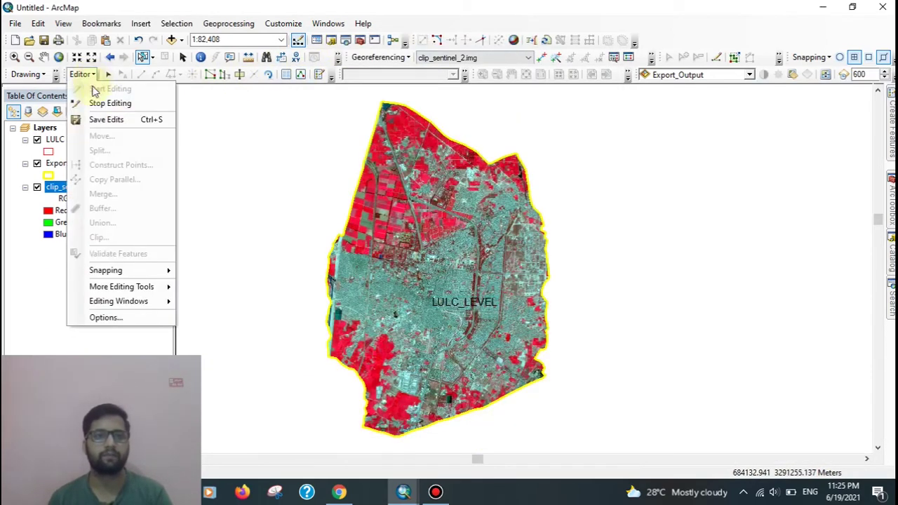
left_click(114, 115)
left_click(83, 76)
left_click(130, 105)
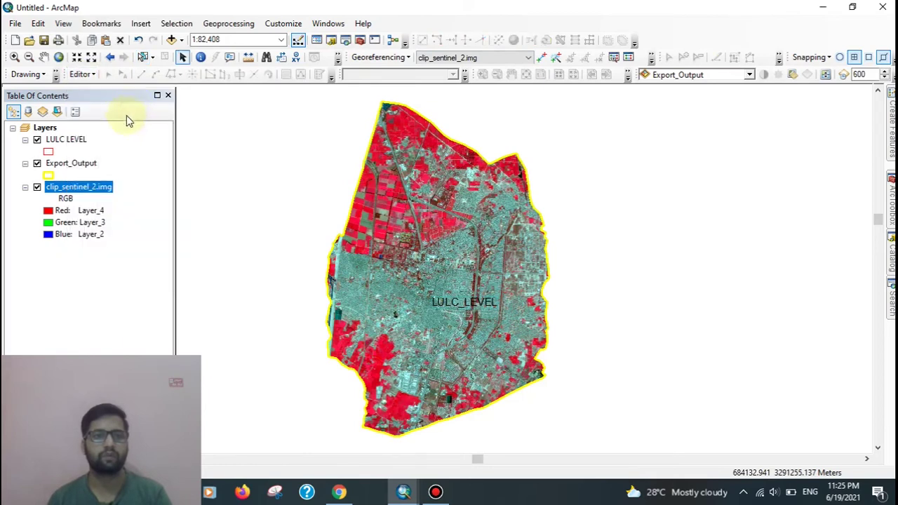
Step: Start a new editing session on the LULC LEVEL layer
left_click(79, 139)
right_click(79, 140)
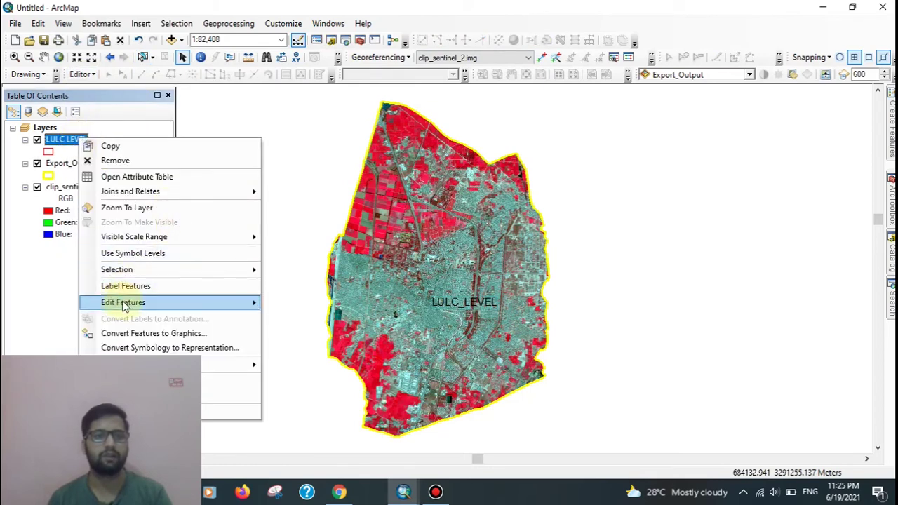
mouse_move(125, 307)
left_click(293, 304)
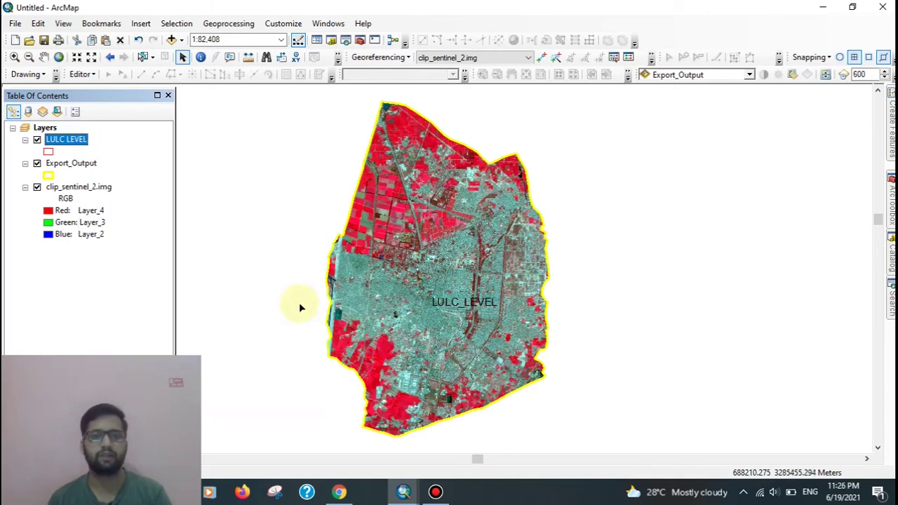
Step: Open the LULC LEVEL attribute table and examine the domain choices offered for LEVEL_1, LEVEL_II and LEVEL_III, then close the table
right_click(77, 143)
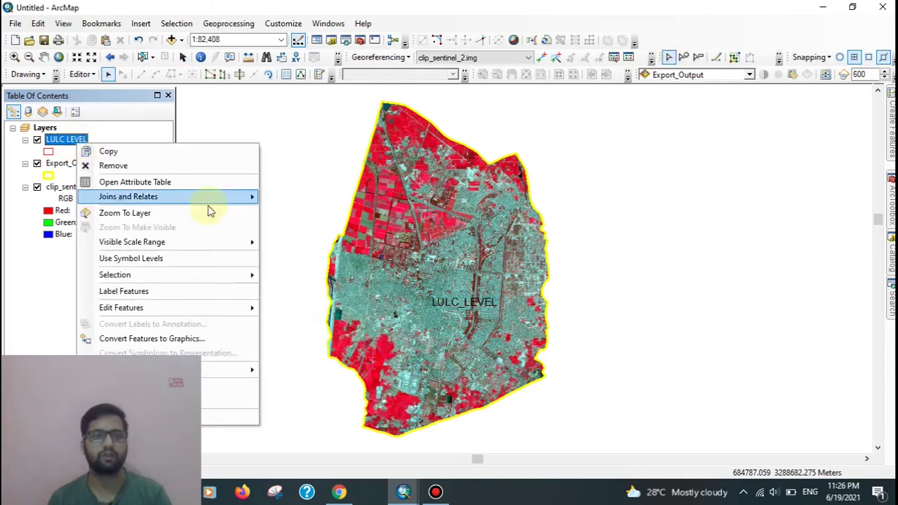
left_click(184, 181)
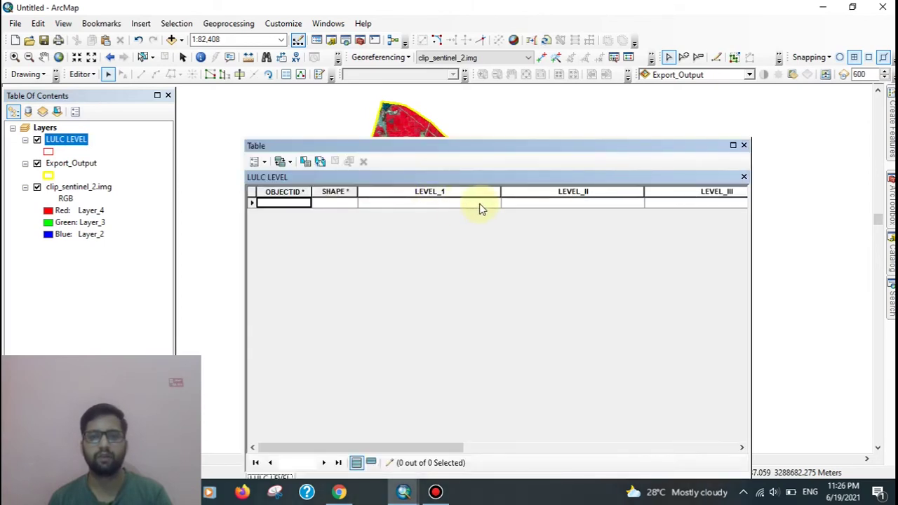
left_click(491, 203)
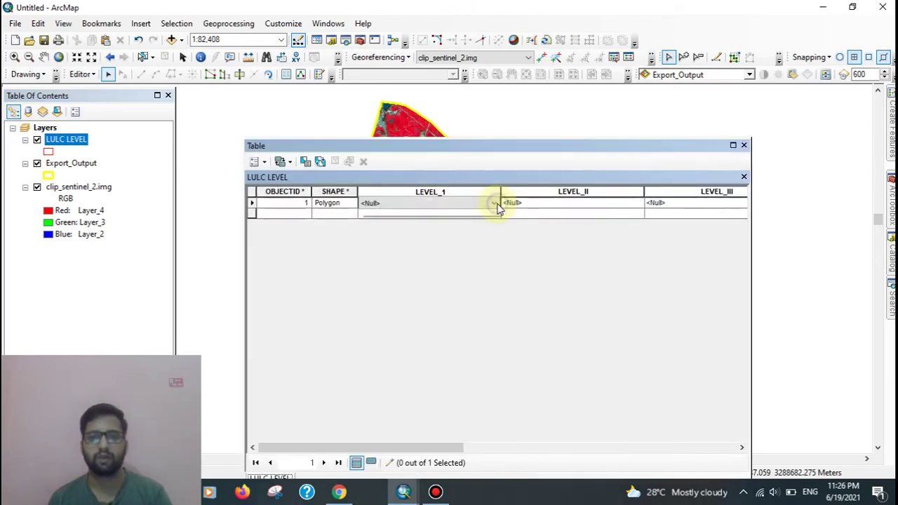
left_click(495, 203)
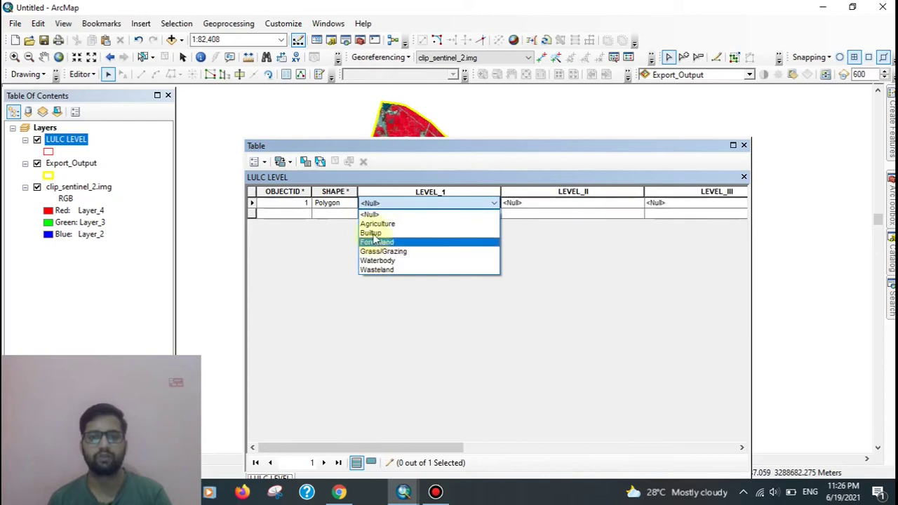
left_click(634, 203)
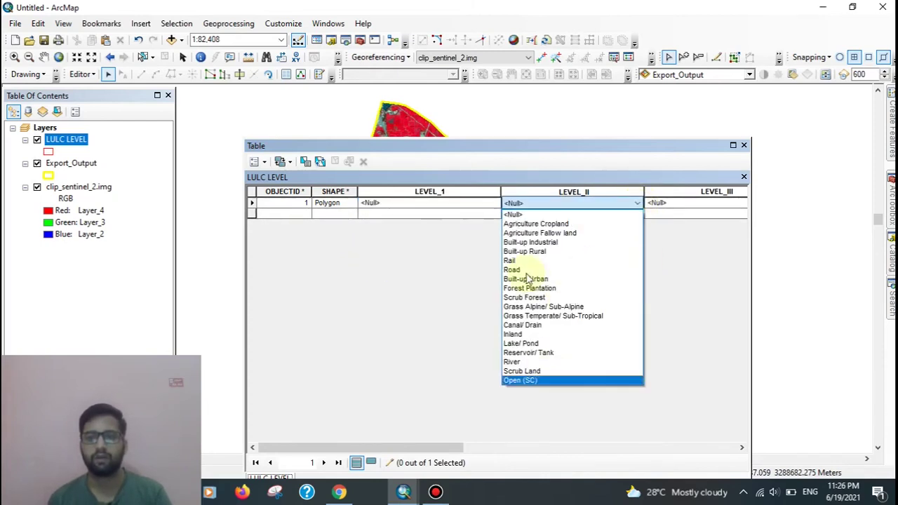
left_click(738, 208)
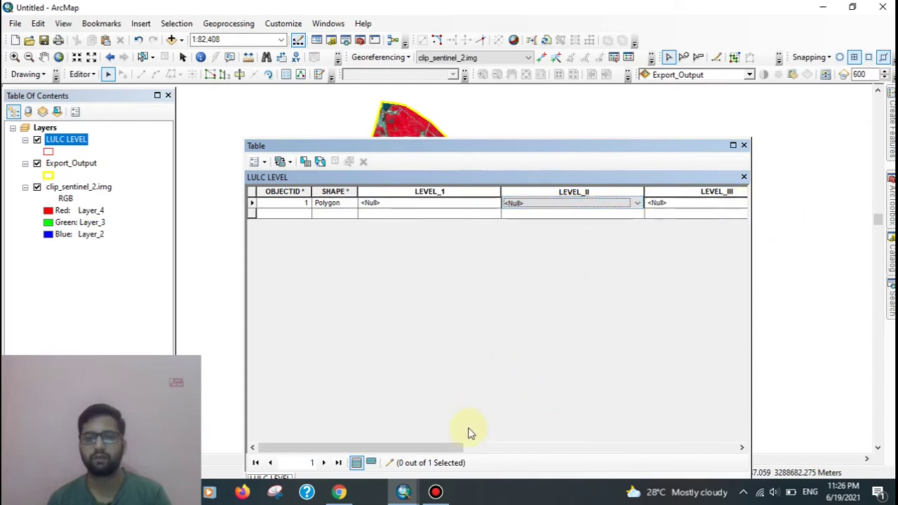
left_click_drag(453, 445, 596, 445)
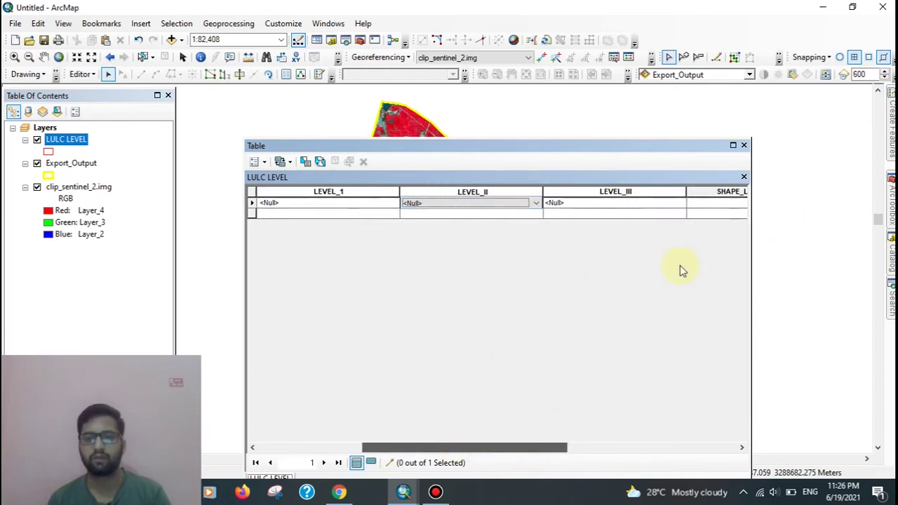
left_click(670, 202)
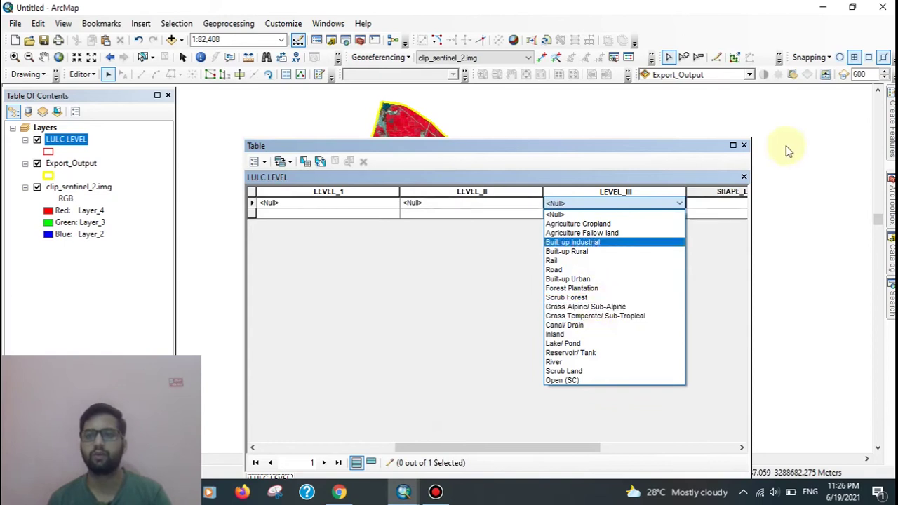
left_click(745, 145)
left_click(745, 145)
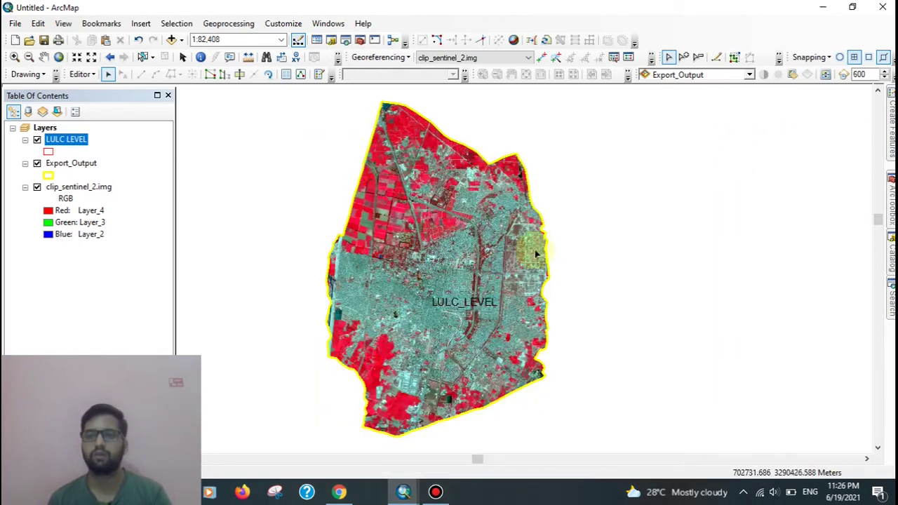
Step: Save the edits on the LULC LEVEL layer and stop the editing session
left_click_drag(465, 275, 471, 244)
left_click_drag(435, 183, 436, 210)
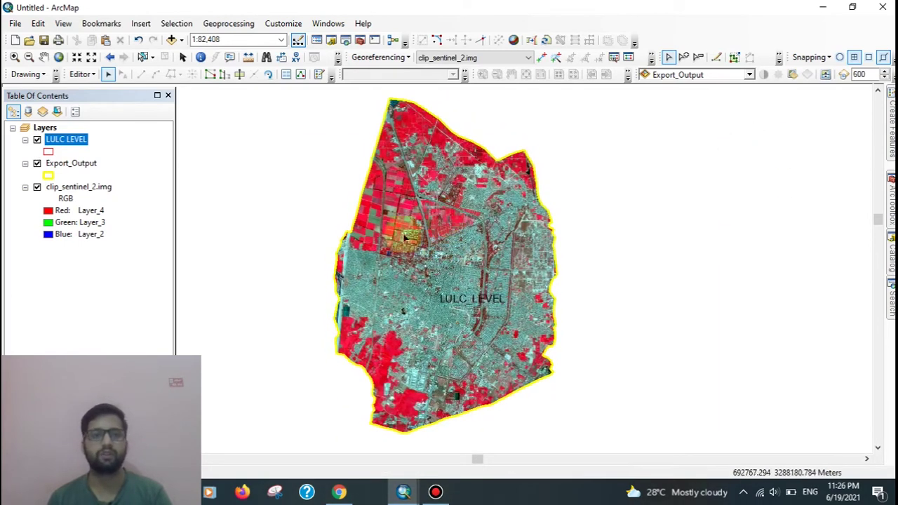
left_click(82, 74)
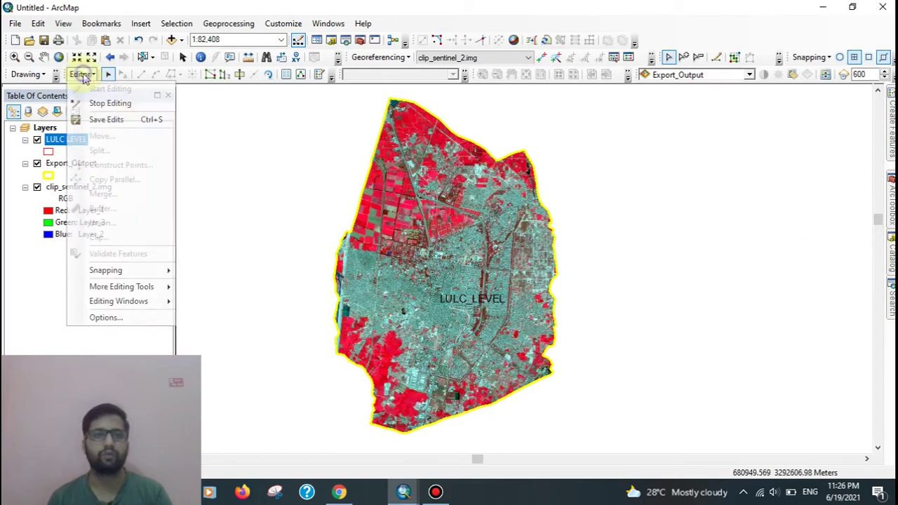
left_click(106, 120)
left_click(82, 75)
left_click(114, 104)
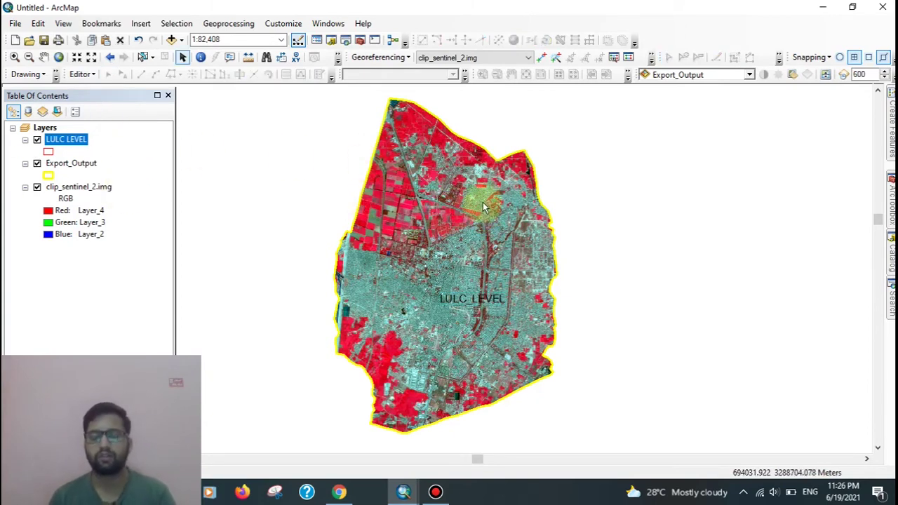
Step: Start loading data into the LULC_LEVEL feature class of LULC_CLASS and add Export_Output.shp from Study_Area_Boundary as the source
left_click(891, 245)
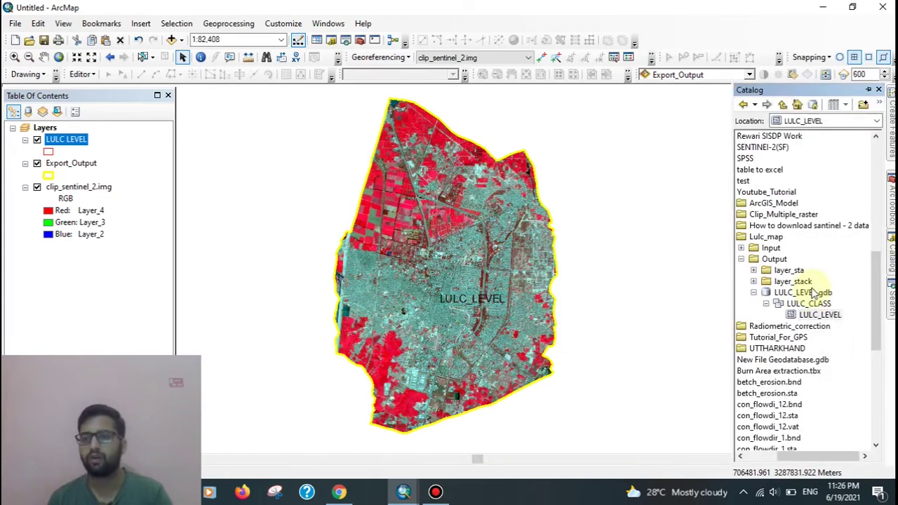
right_click(825, 317)
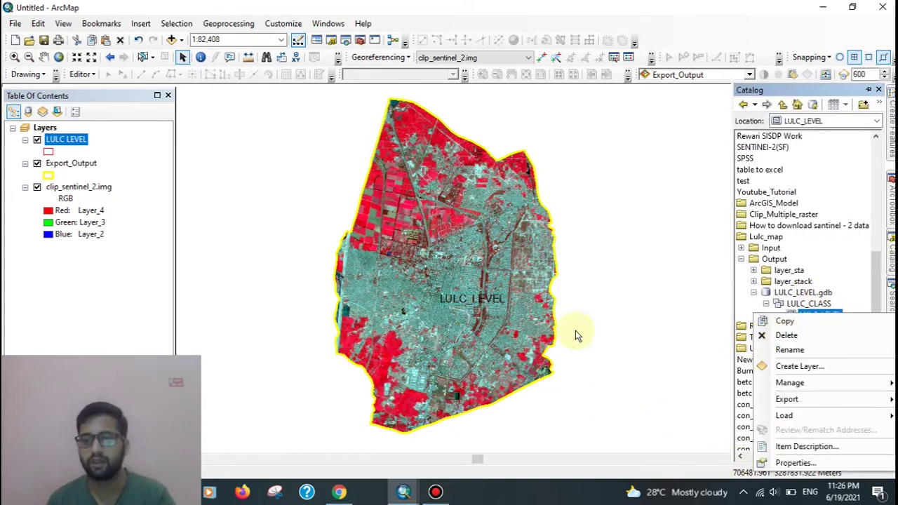
mouse_move(792, 419)
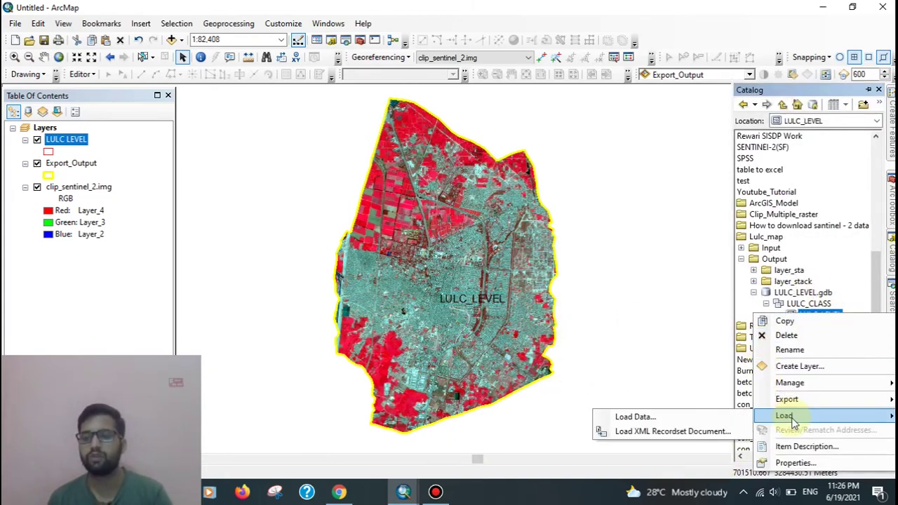
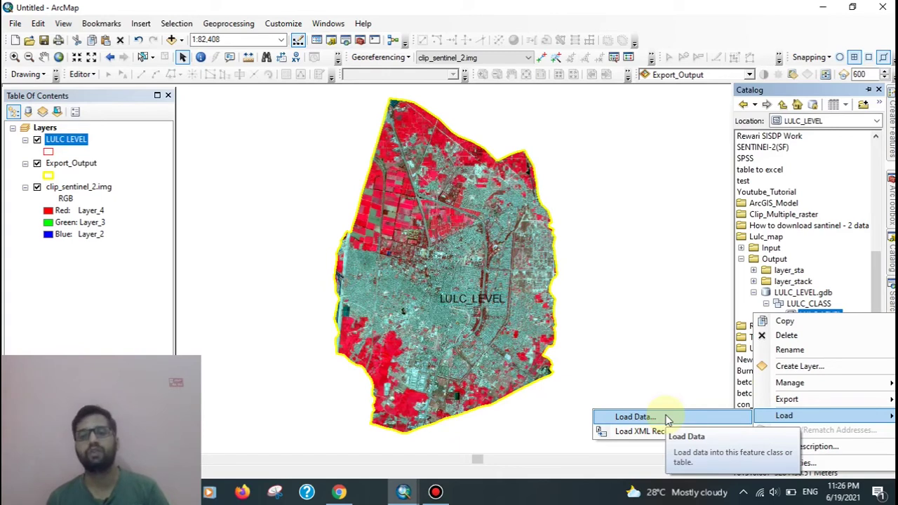
left_click(634, 417)
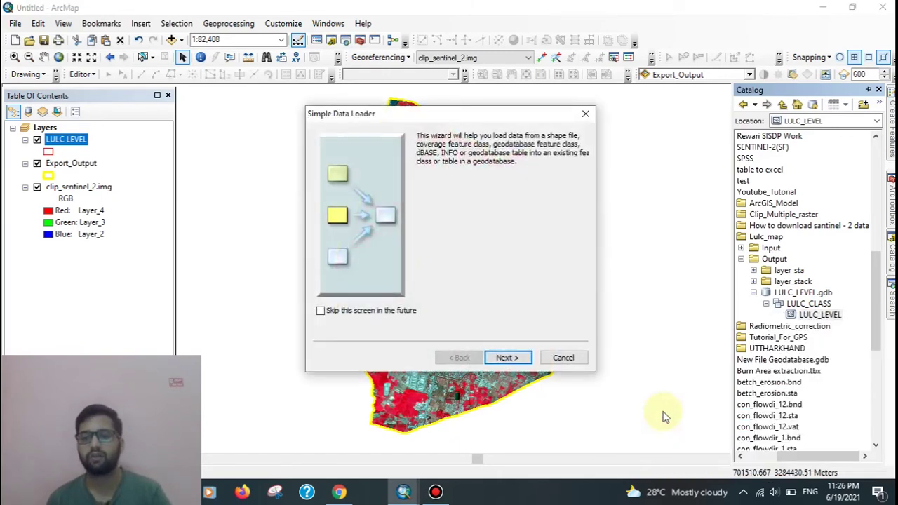
left_click(504, 362)
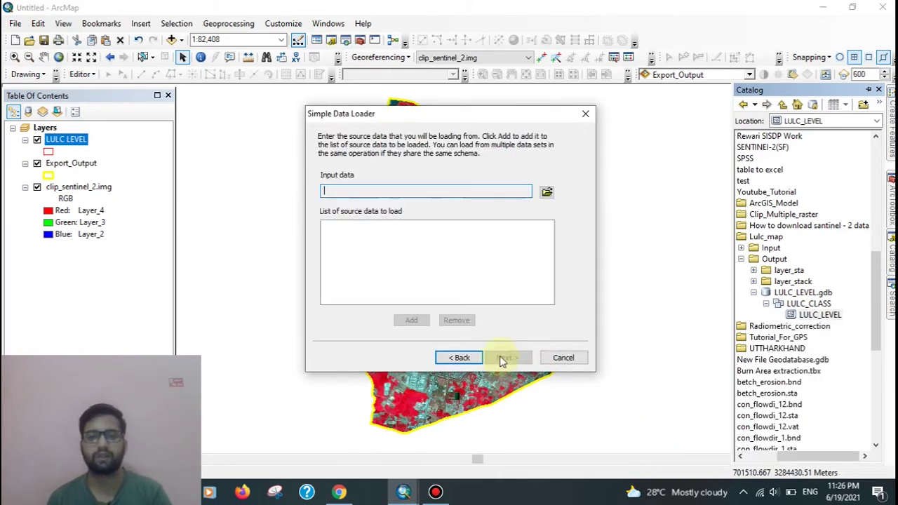
left_click(547, 193)
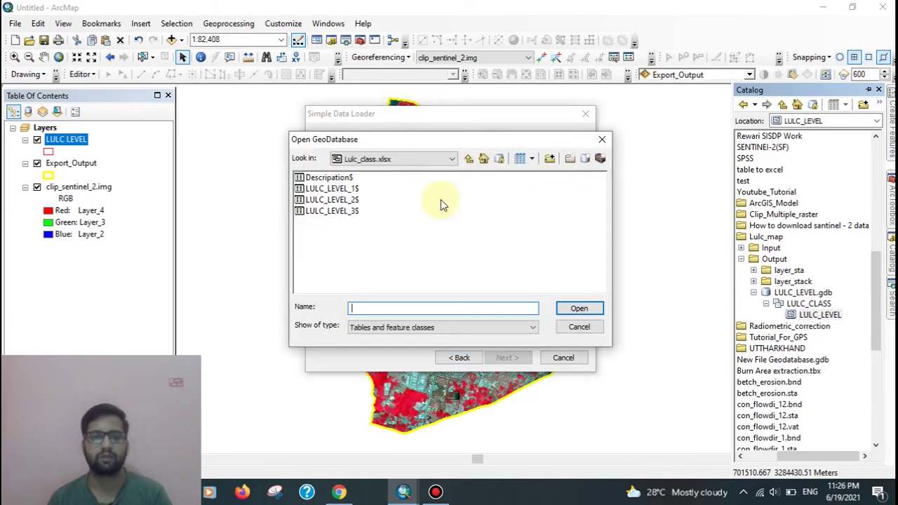
left_click(471, 159)
left_click(470, 160)
double_click(330, 190)
left_click(330, 177)
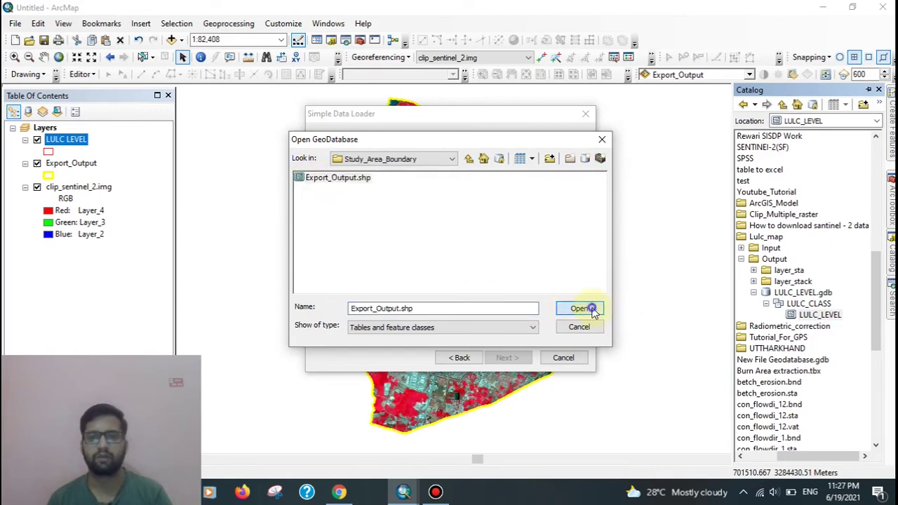
left_click(591, 309)
left_click(412, 321)
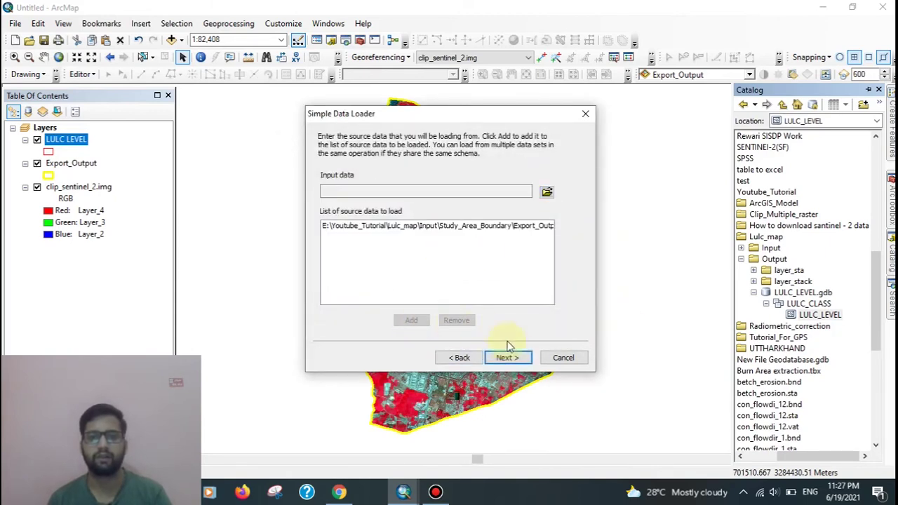
Step: Keep the matching source field at <None> for LEVEL_1, LEVEL_II and LEVEL_III and finish loading the boundary data
left_click(508, 357)
left_click(514, 359)
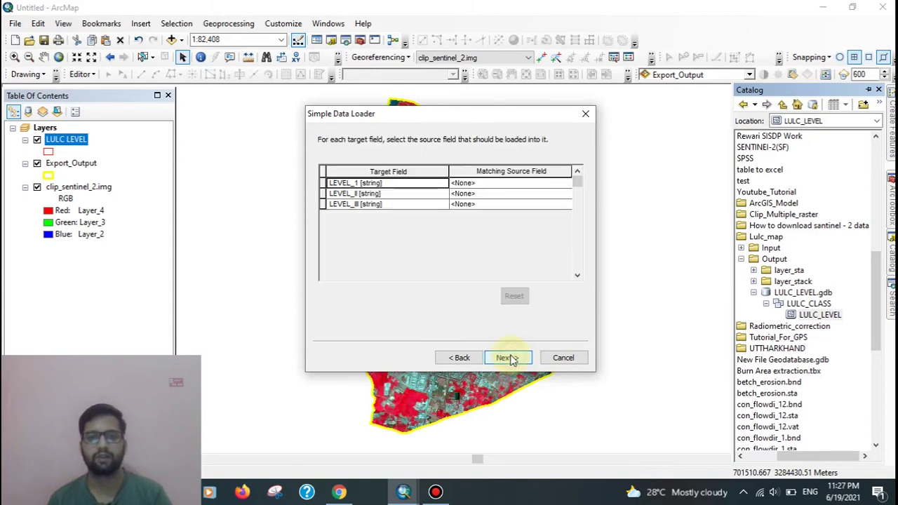
left_click(508, 359)
left_click(509, 359)
left_click(509, 359)
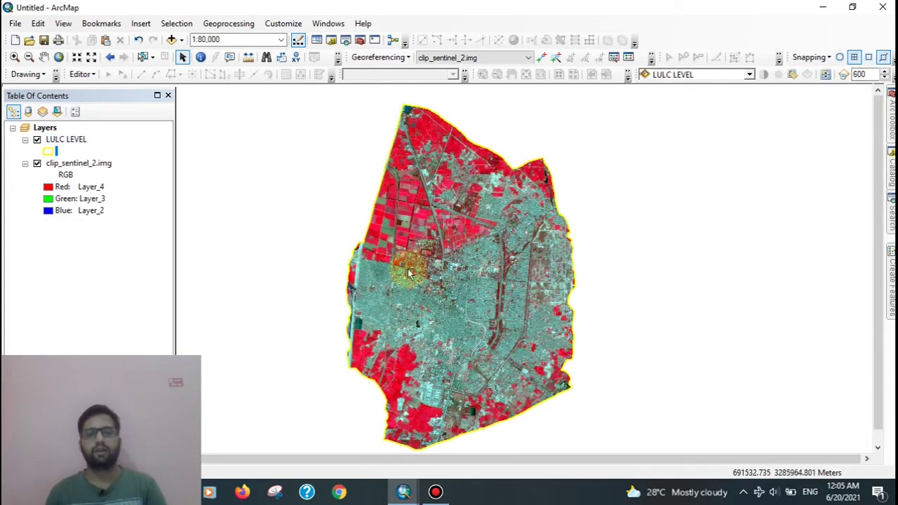
left_click_drag(467, 290, 468, 277)
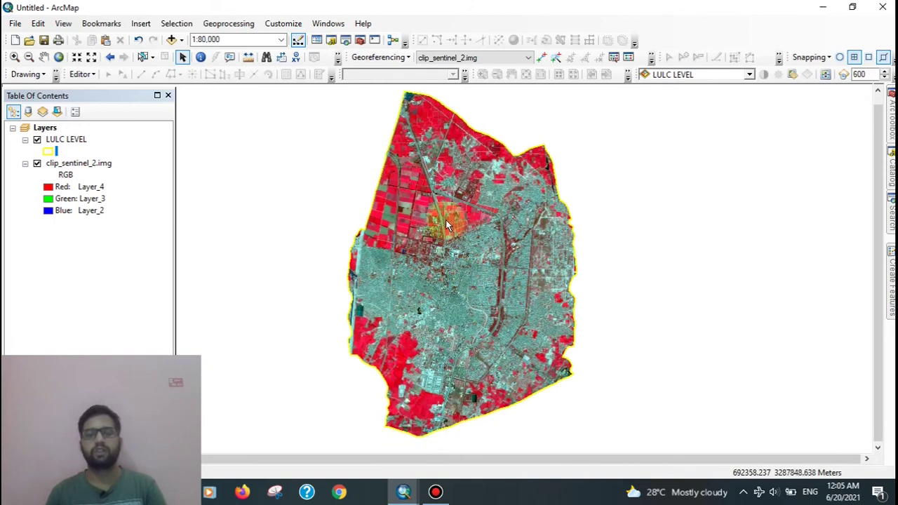
left_click_drag(443, 214, 446, 247)
left_click_drag(453, 293, 446, 279)
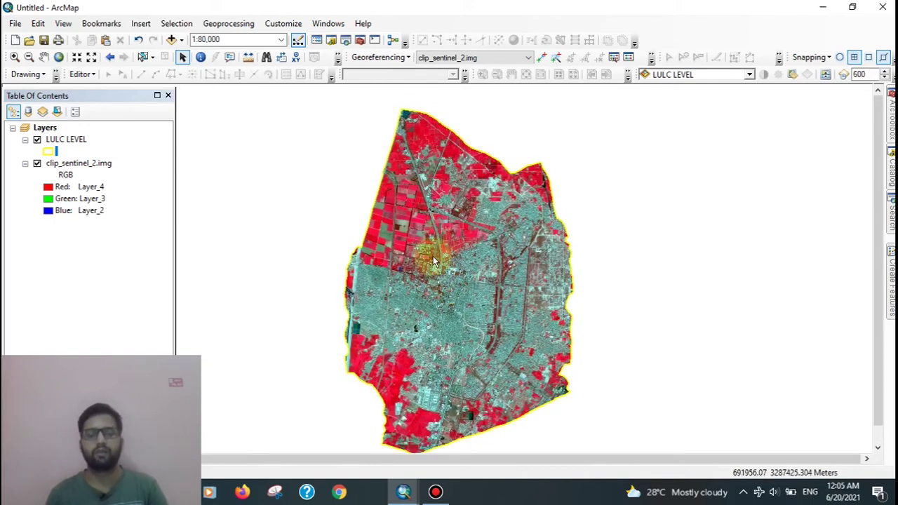
left_click_drag(436, 293, 438, 272)
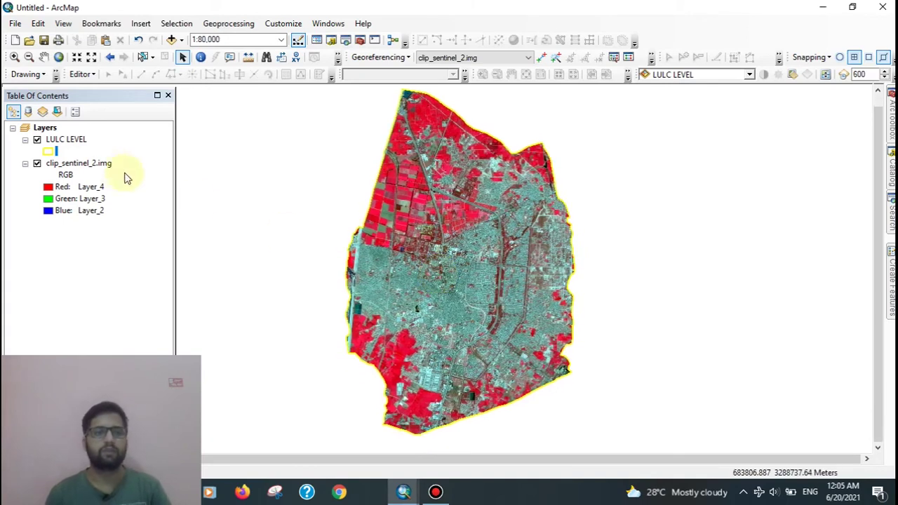
Step: Start an editing session on the LULC LEVEL layer that holds the loaded study area boundary
left_click(70, 141)
right_click(71, 143)
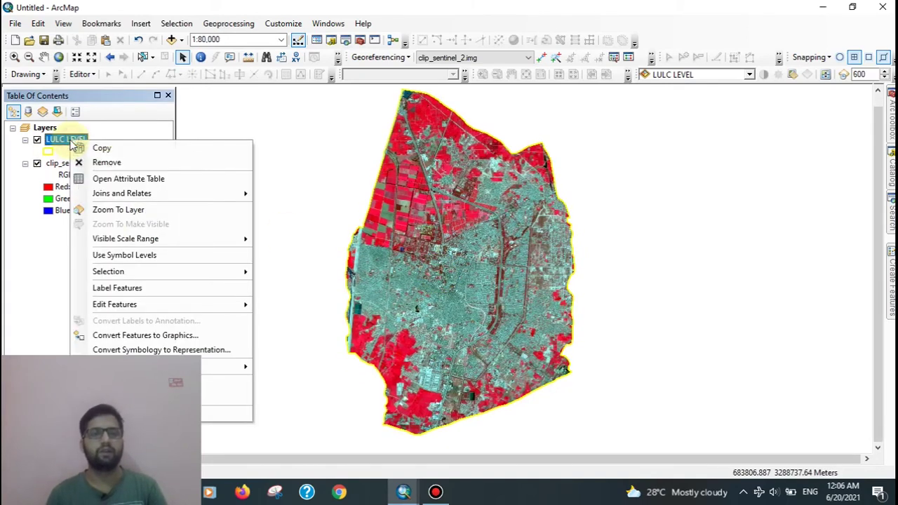
mouse_move(120, 304)
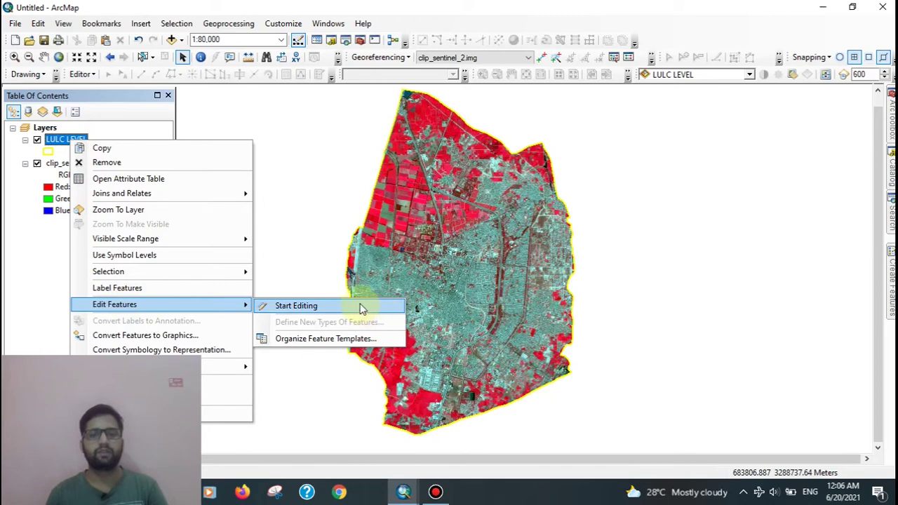
left_click(356, 306)
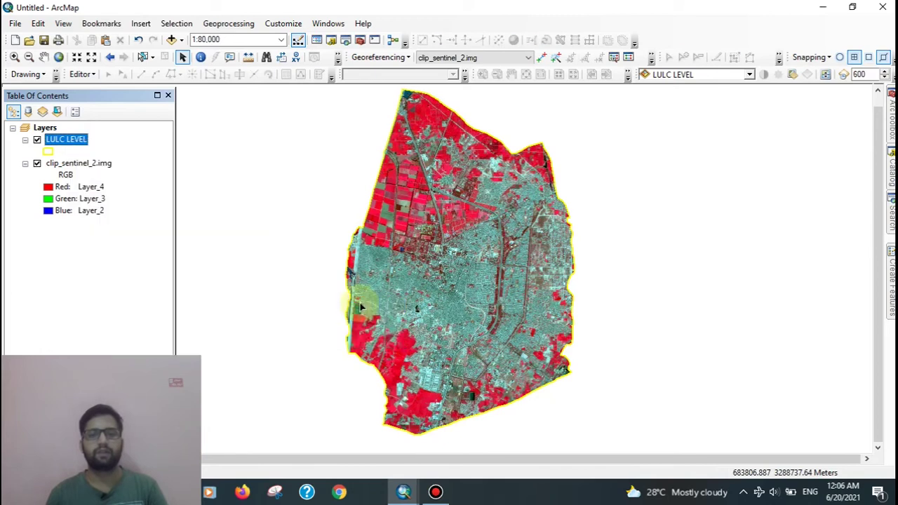
Step: Select the study area boundary polygon of the LULC LEVEL layer on the map
left_click(143, 57)
left_click(404, 258)
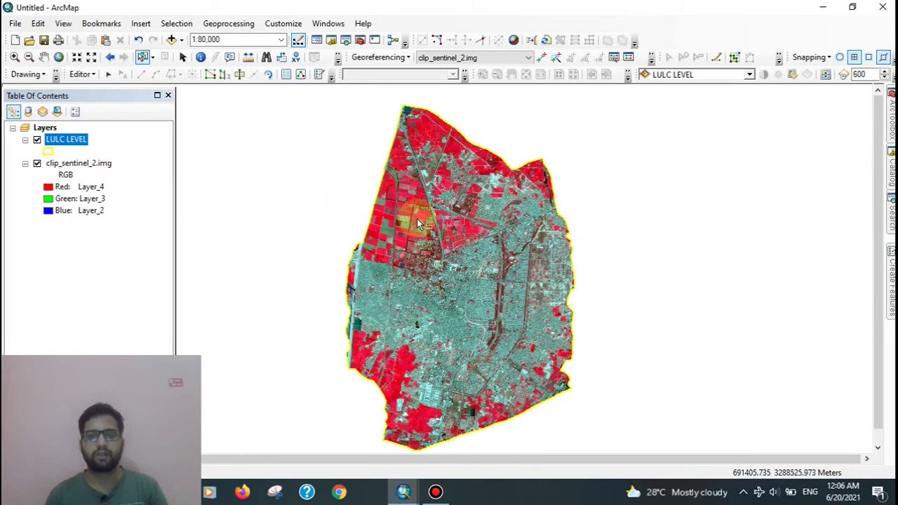
left_click(394, 190)
left_click(463, 244)
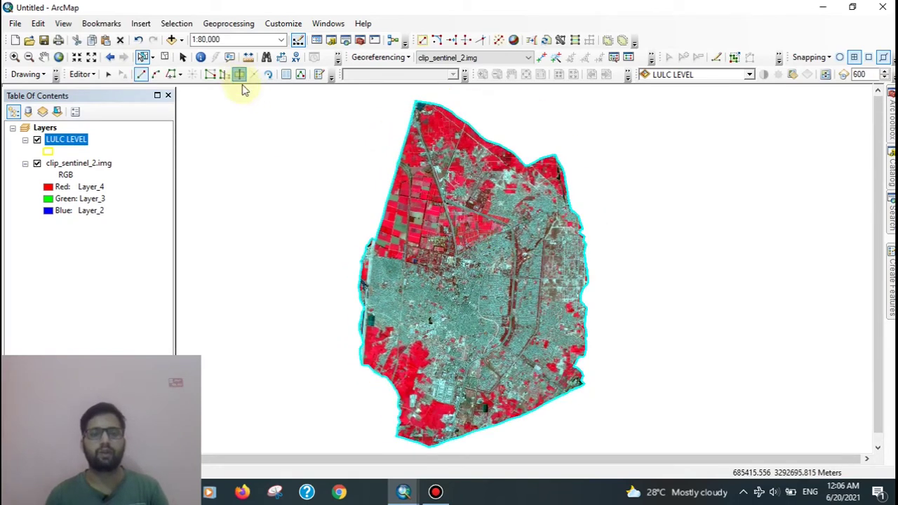
Step: Cut the strip of red crop fields along the western boundary, between the two green fallow fields, out of the selected study area polygon
scroll(412, 241, "up", 3)
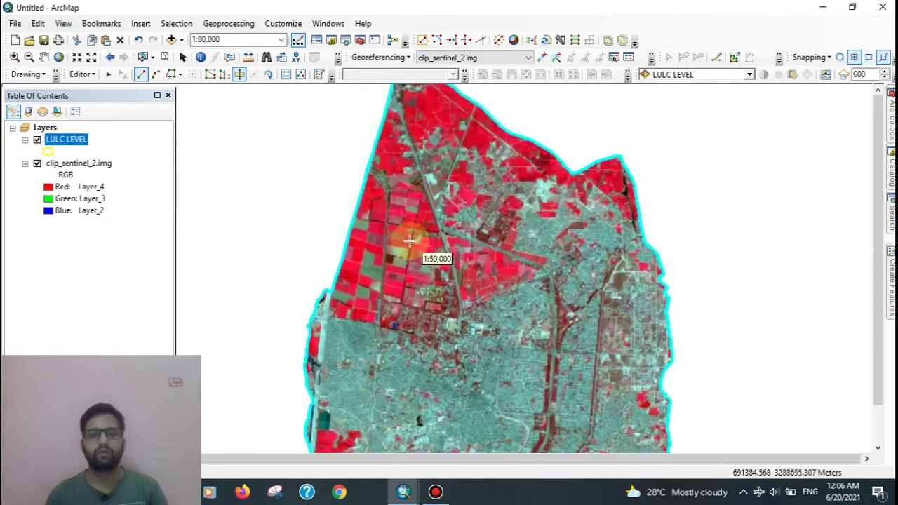
scroll(413, 246, "up", 2)
scroll(417, 253, "up", 3)
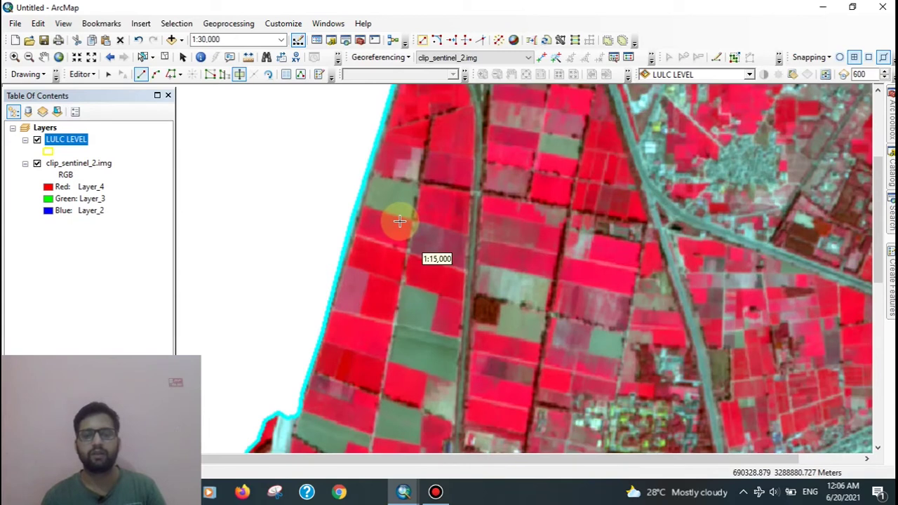
key("Down")
key("Down")
key("Down")
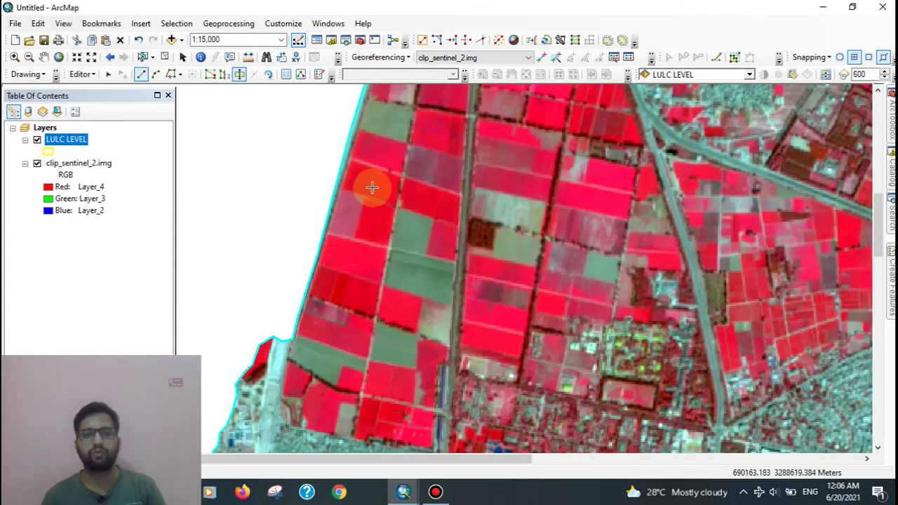
scroll(372, 187, "up", 2)
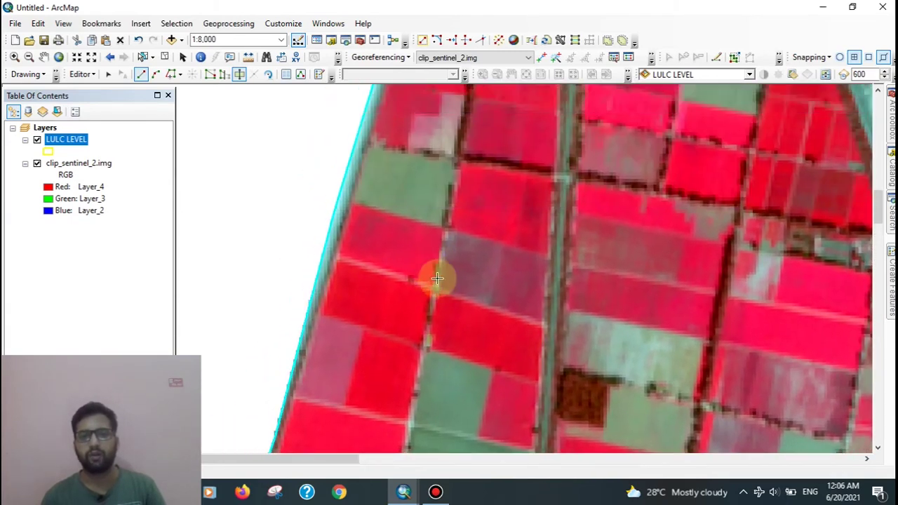
scroll(424, 280, "up", 1)
left_click_drag(418, 277, 463, 246)
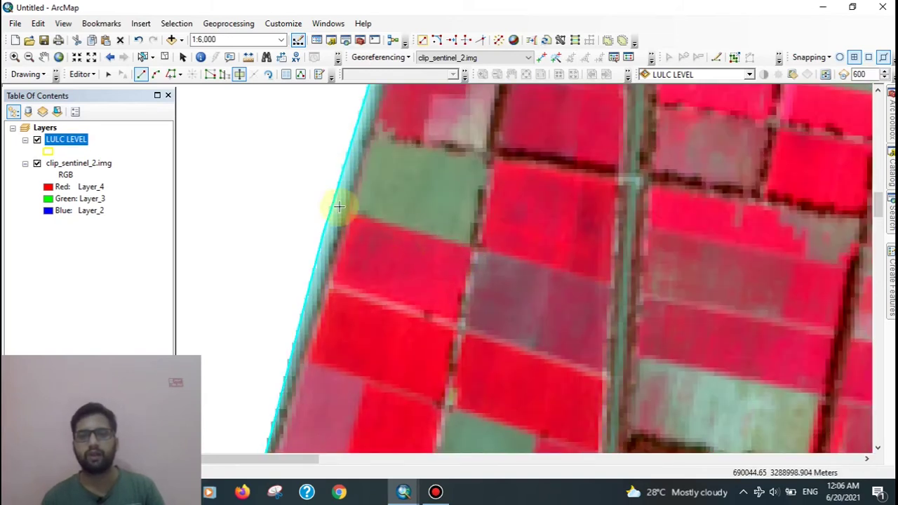
left_click(315, 198)
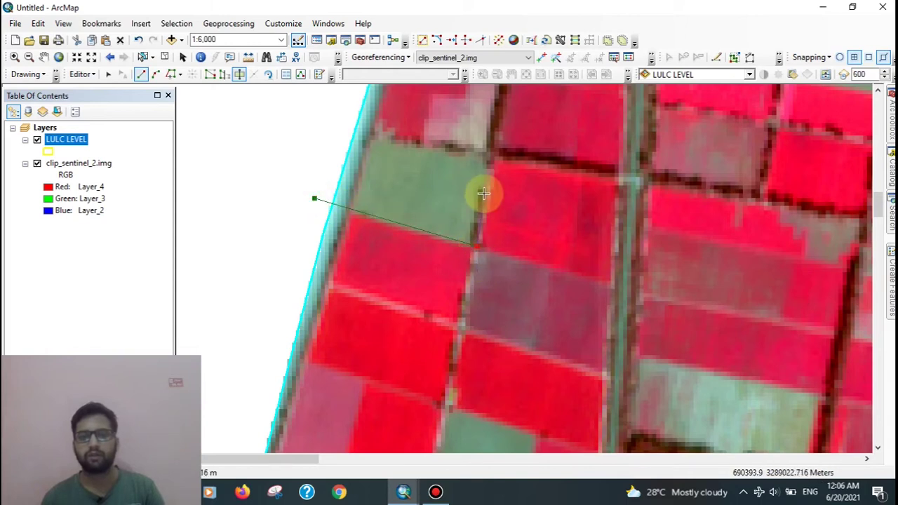
left_click_drag(484, 194, 453, 365)
left_click_drag(448, 334, 476, 200)
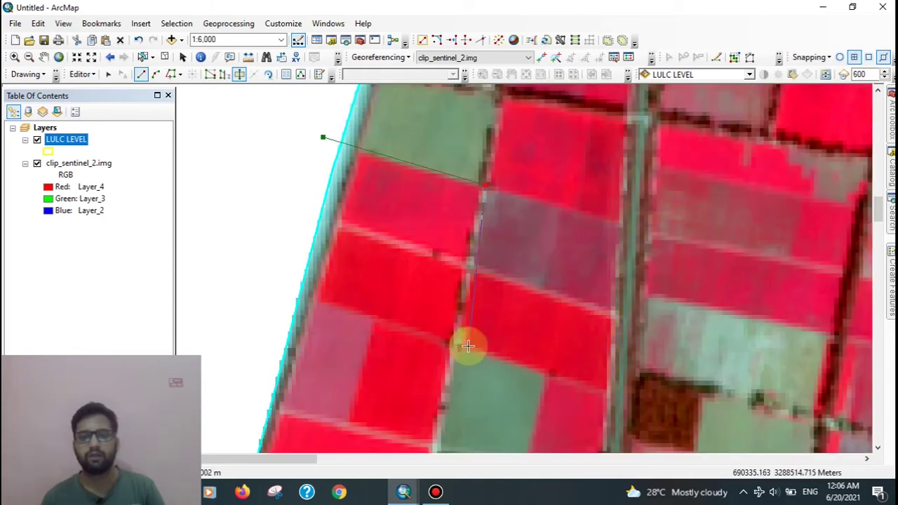
left_click_drag(461, 341, 457, 212)
left_click_drag(427, 344, 464, 201)
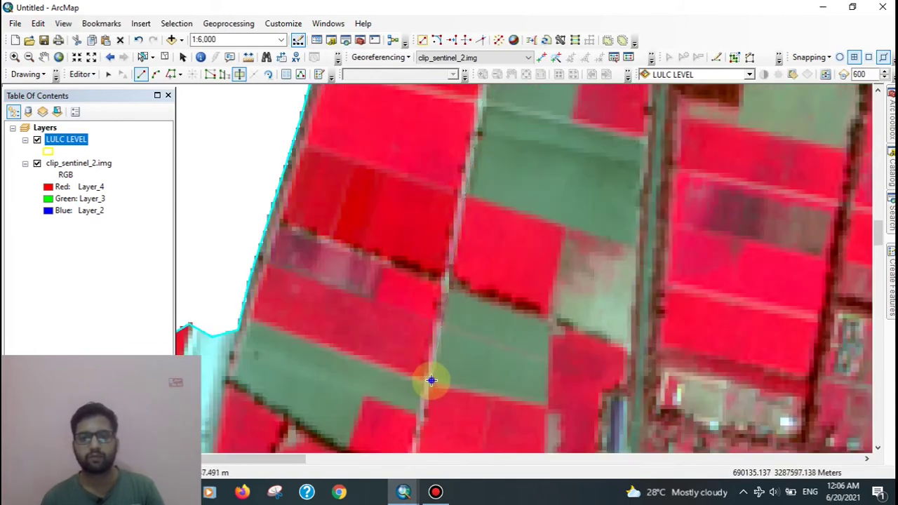
key("Left")
key("Up")
left_click_drag(336, 308, 286, 117)
double_click(279, 204)
key("Up")
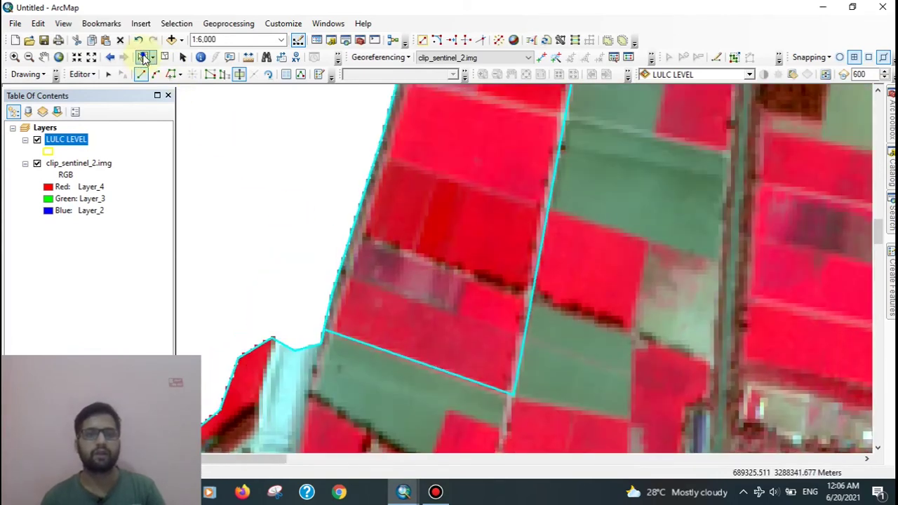
Step: Select the new red cropland strip and set its LEVEL_1 to Agriculture and LEVEL_II to Agriculture Cropland
scroll(496, 159, "up", 2)
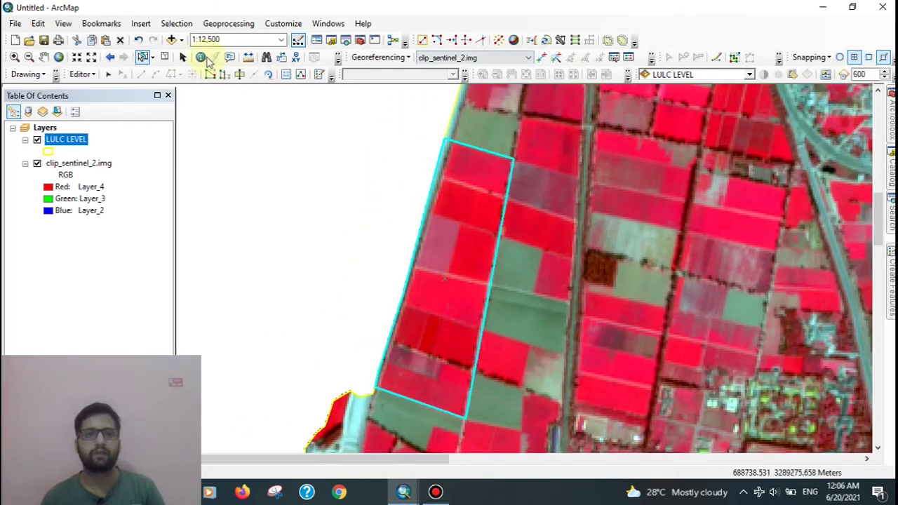
left_click(289, 75)
left_click(771, 204)
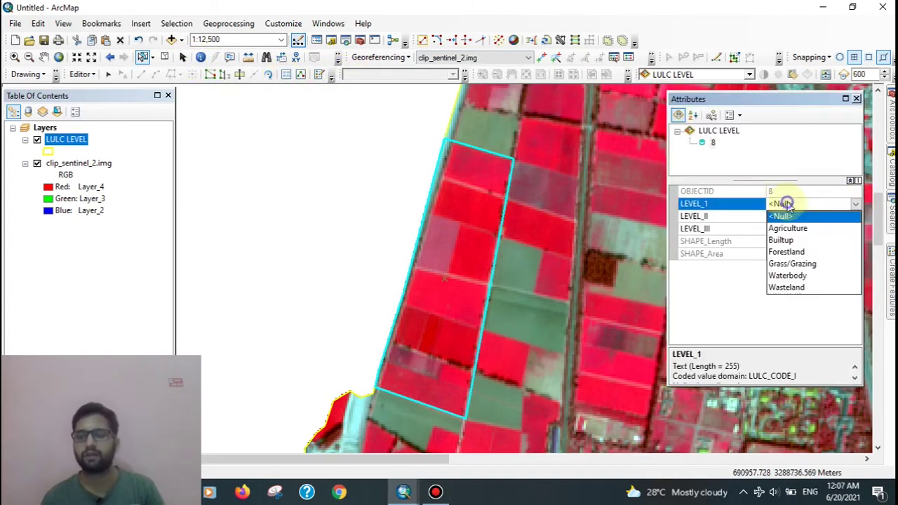
left_click(787, 228)
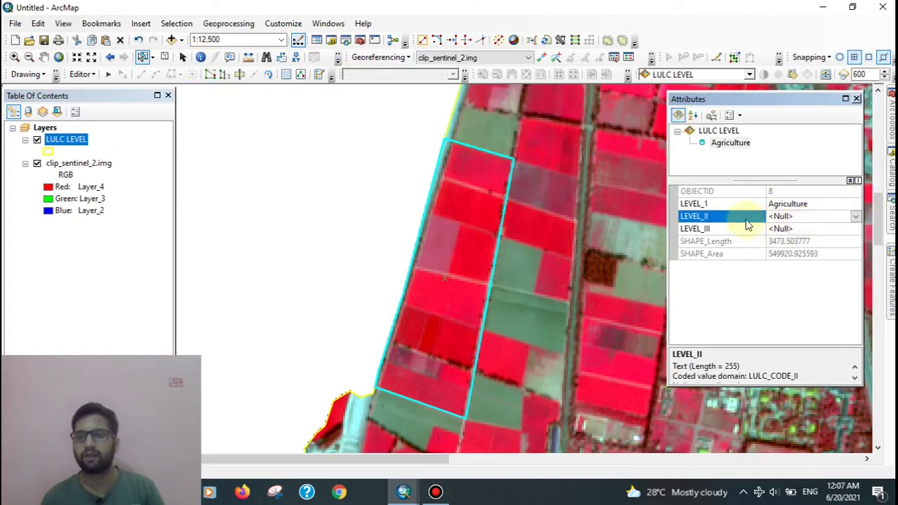
left_click(836, 219)
left_click(795, 242)
Step: Set the LEVEL_III attribute of the red cropland strip to Crop Rabi
left_click(729, 233)
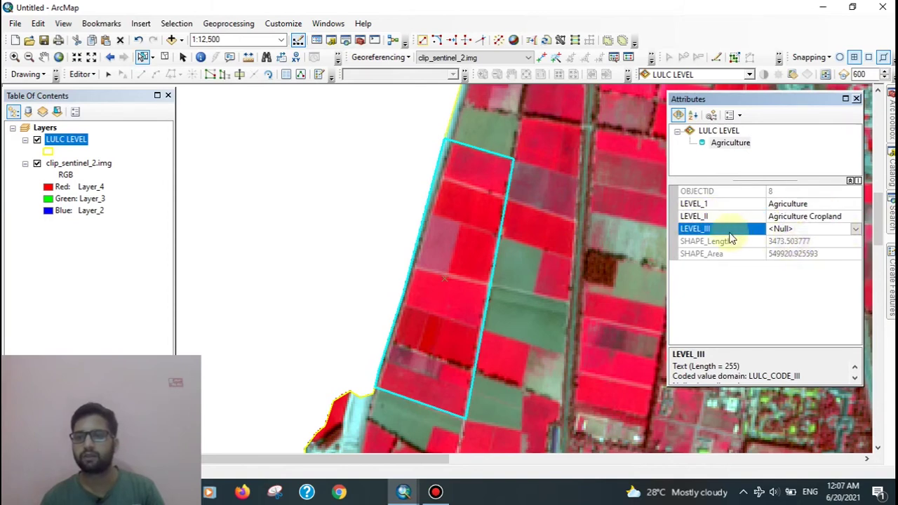
left_click(824, 234)
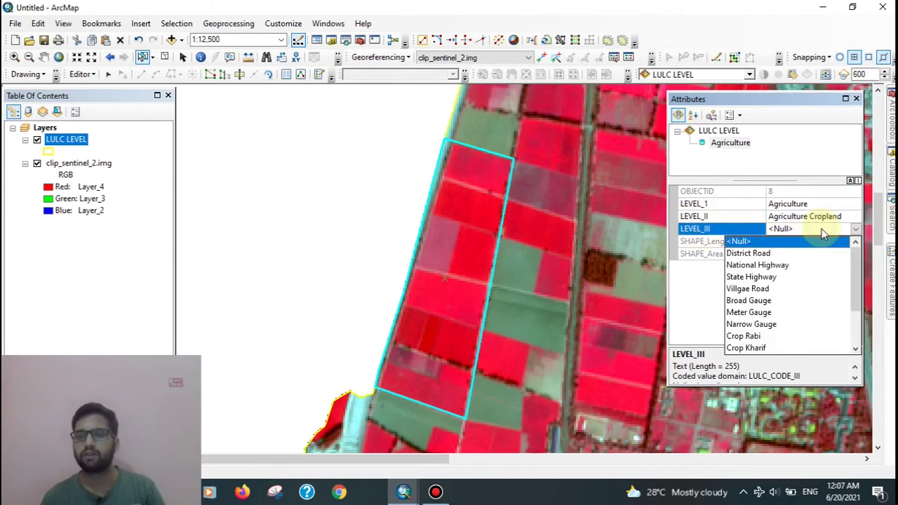
left_click(547, 268)
left_click_drag(601, 294, 519, 270)
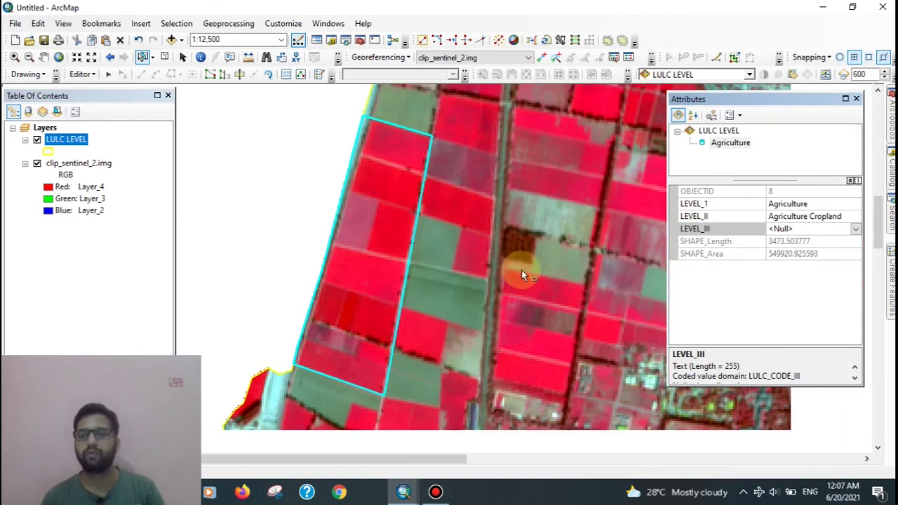
left_click(856, 229)
scroll(778, 280, "down", 2)
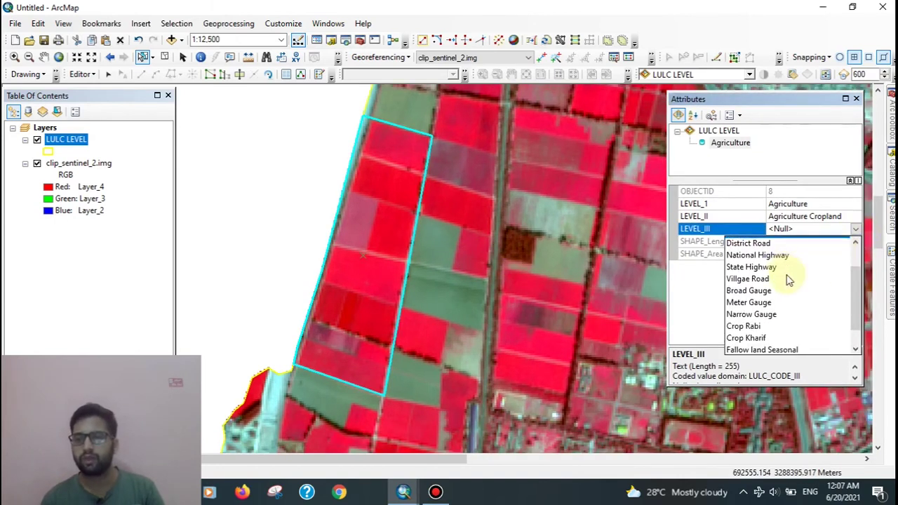
left_click(751, 276)
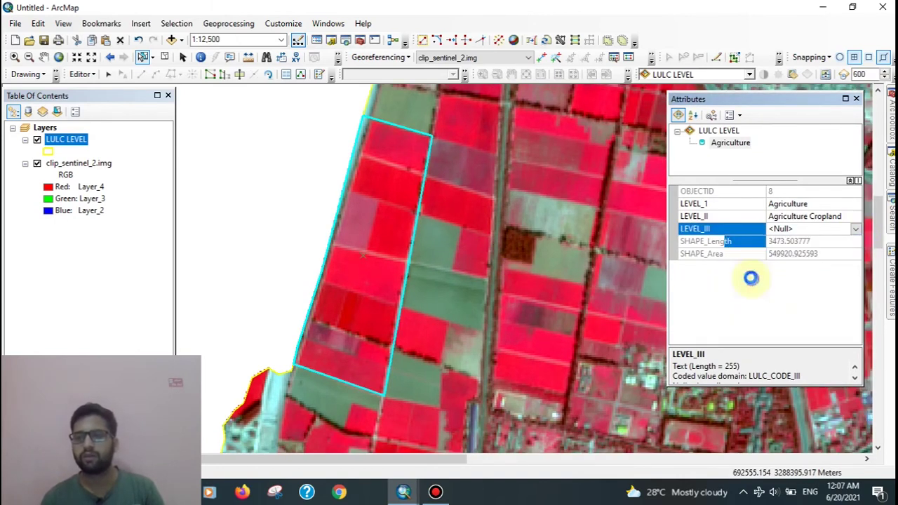
Step: Select the remaining large study area polygon surrounding the cropland strip
scroll(380, 275, "down", 2)
left_click_drag(390, 194, 407, 203)
left_click(404, 203)
scroll(409, 193, "up", 1)
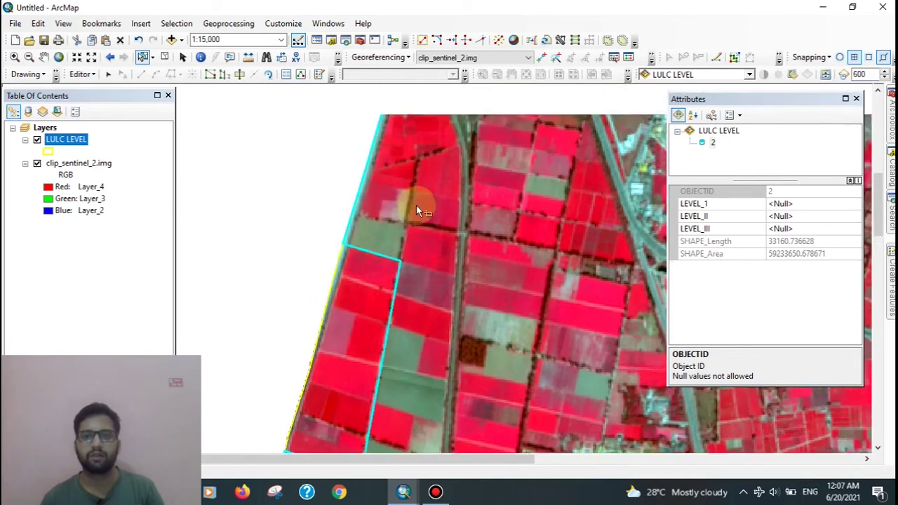
left_click_drag(421, 139, 405, 232)
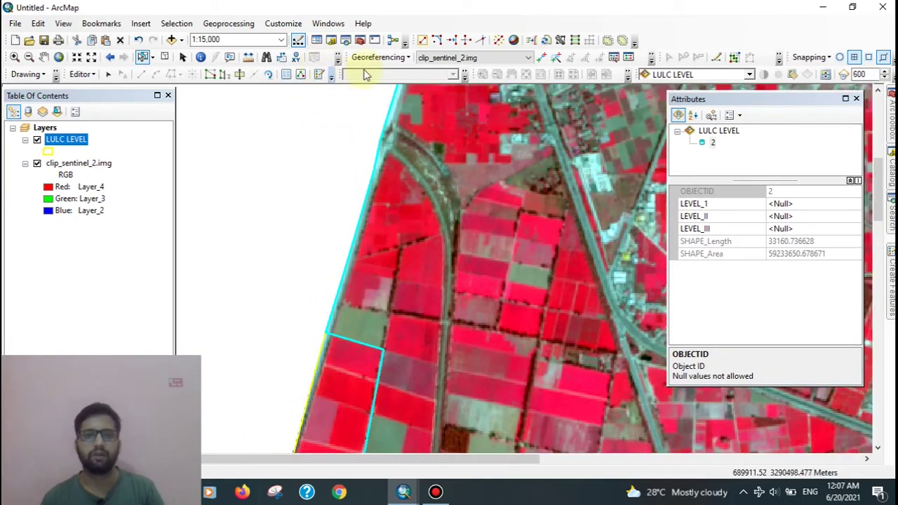
key("Down")
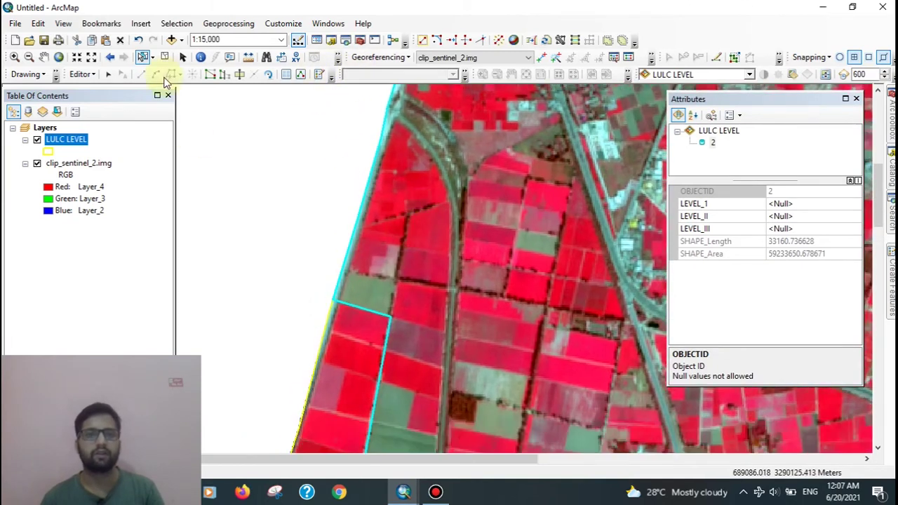
Step: Cut the green fallow field directly north of the cropland strip out of the selected polygon, following the field edges and the existing boundary
left_click(239, 75)
scroll(370, 236, "up", 1)
scroll(369, 236, "up", 4)
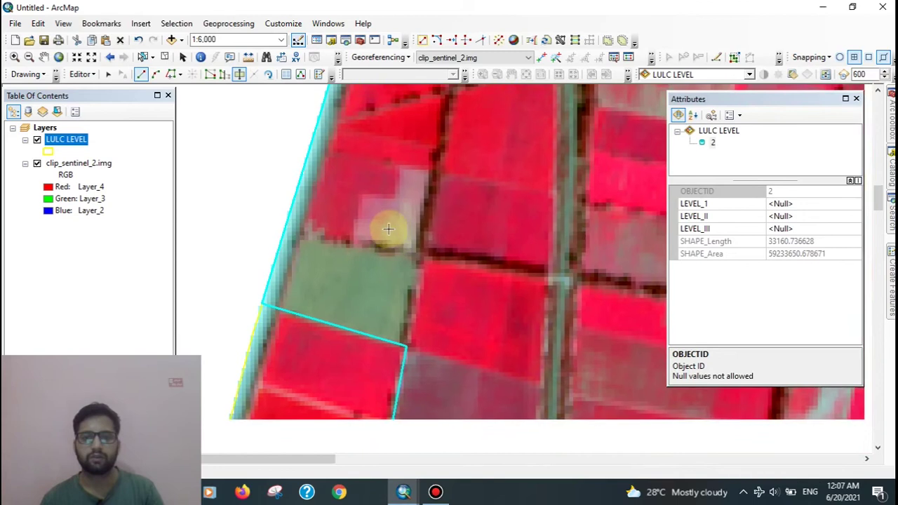
left_click(273, 227)
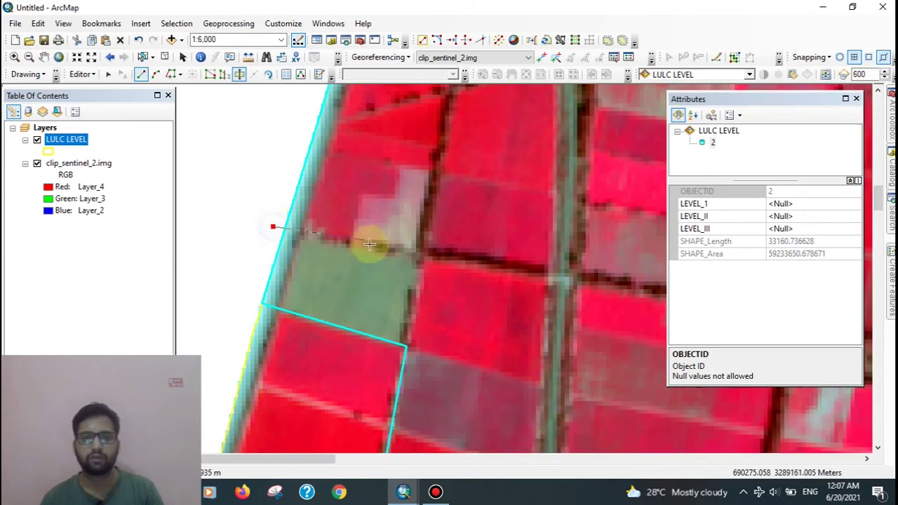
left_click(420, 256)
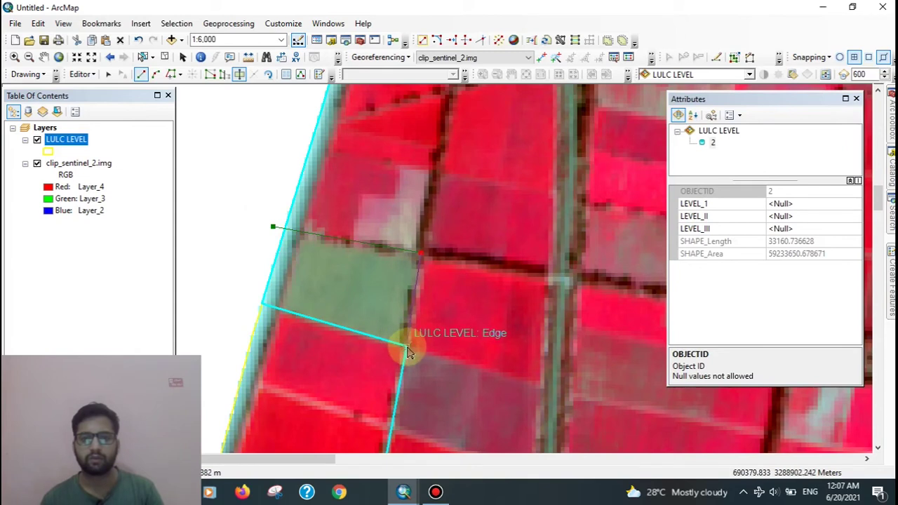
left_click(406, 346)
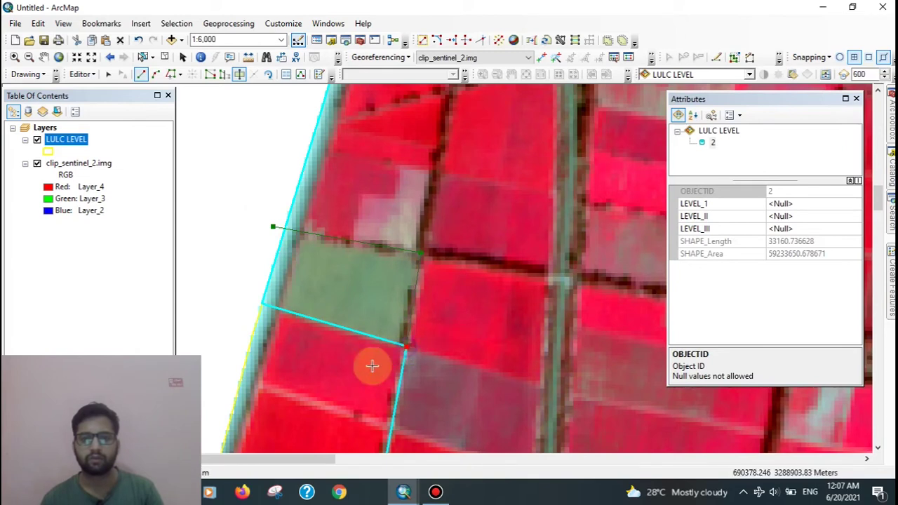
left_click(329, 379)
double_click(308, 374)
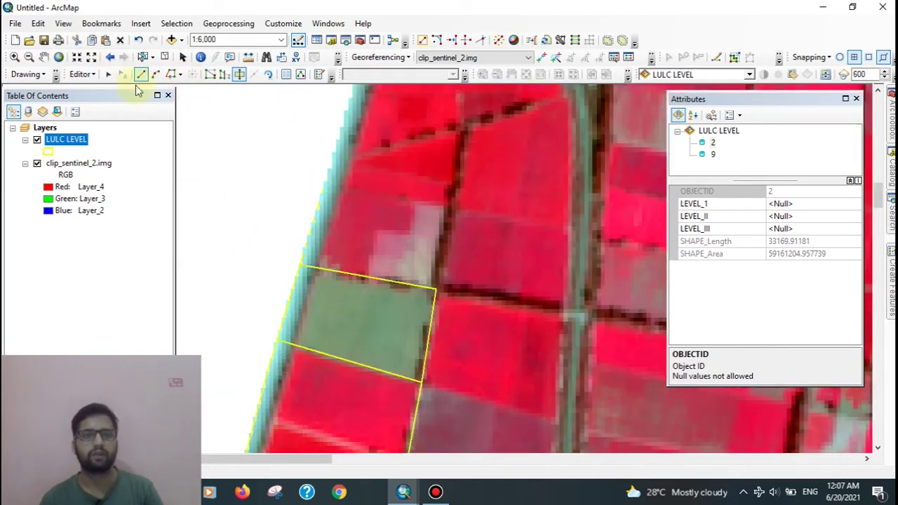
Step: Select the new green field polygon and classify it as Agriculture, Agriculture Fallow land and Fallow land Seasonal in LEVEL_1, LEVEL_II and LEVEL_III
left_click(143, 57)
left_click(354, 248)
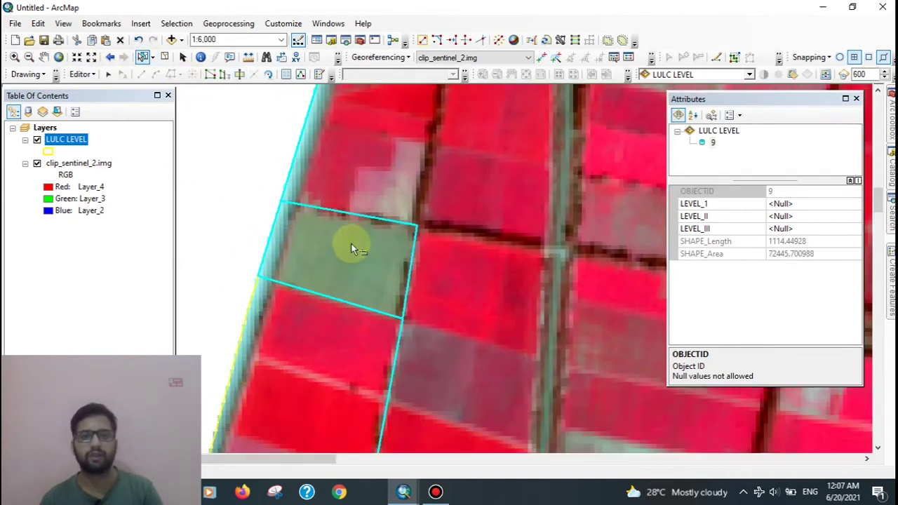
left_click(790, 205)
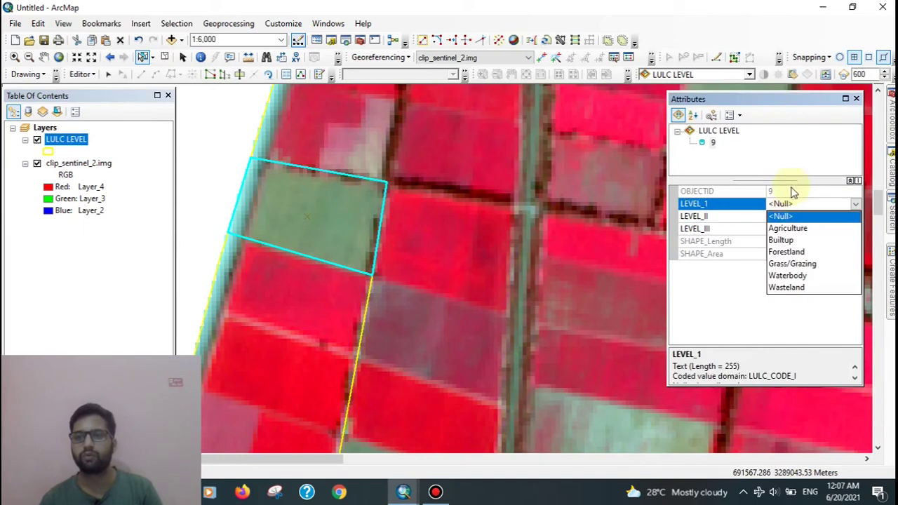
left_click(790, 229)
left_click(785, 217)
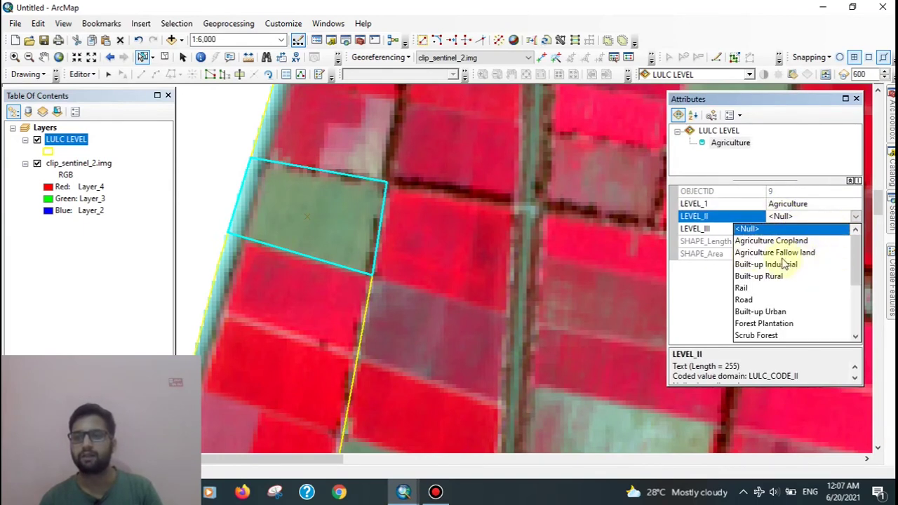
left_click(784, 254)
left_click(796, 231)
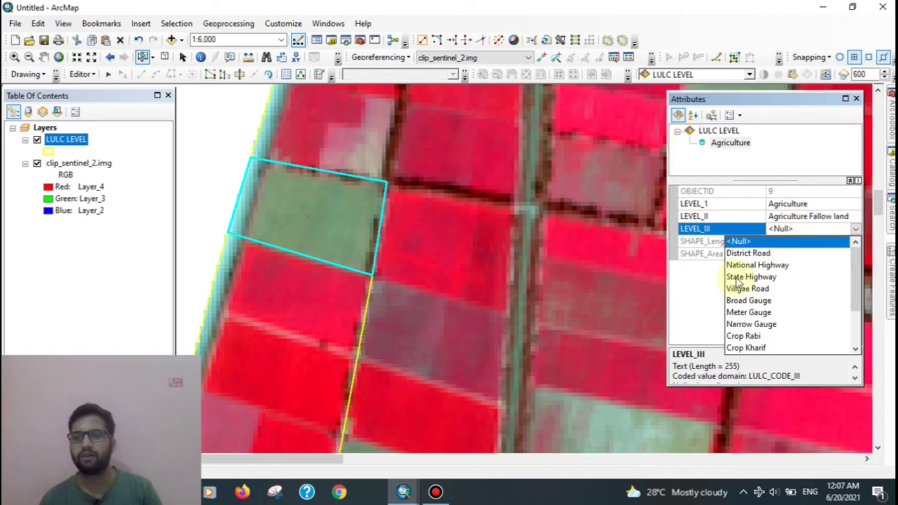
scroll(768, 317, "down", 2)
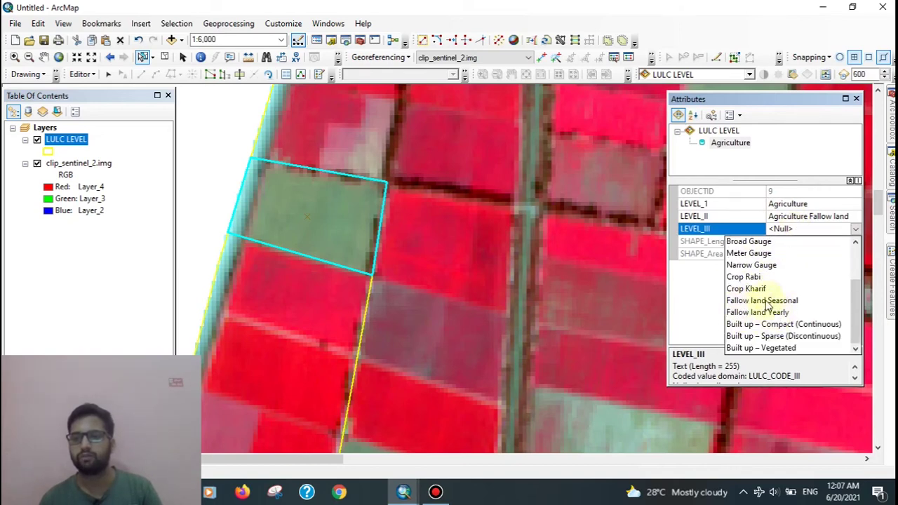
left_click(776, 301)
Step: Select the remaining large study area polygon north of the green fallow field and start the Cut Polygons tool
left_click_drag(463, 276, 434, 32)
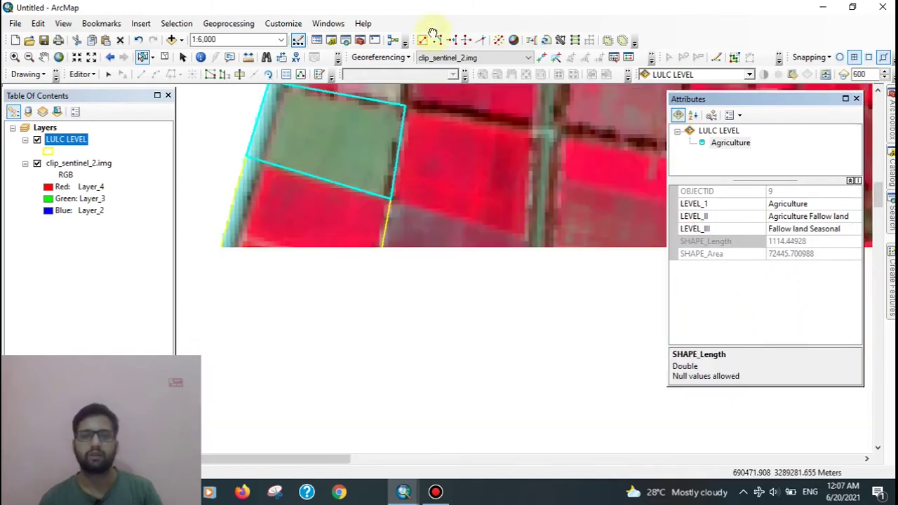
scroll(442, 294, "down", 2)
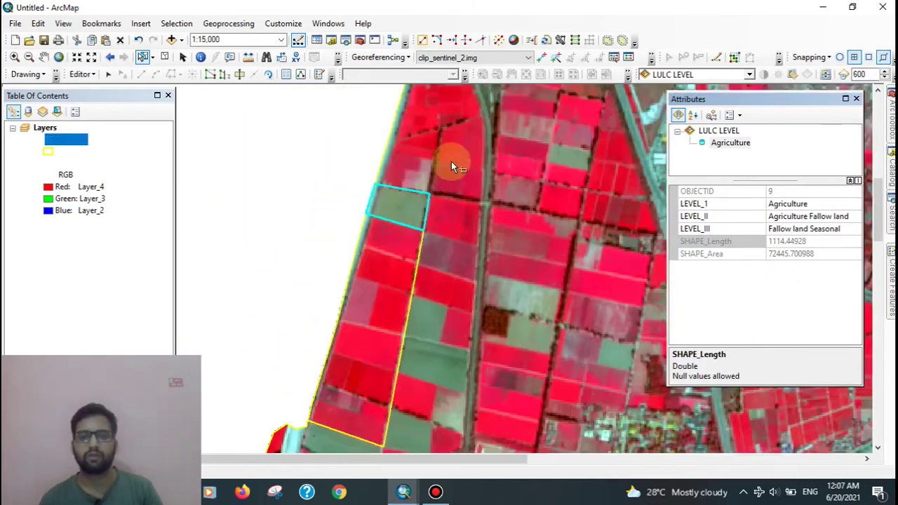
left_click(417, 200)
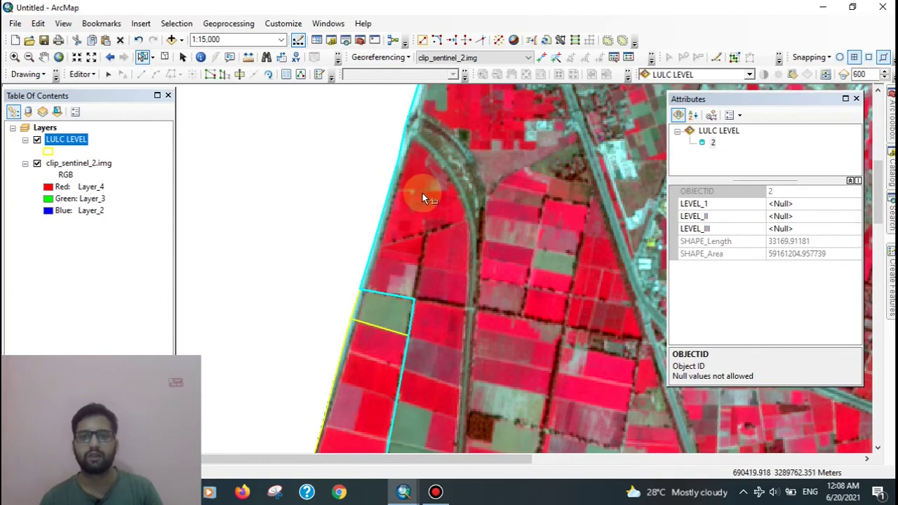
left_click_drag(422, 199, 408, 190)
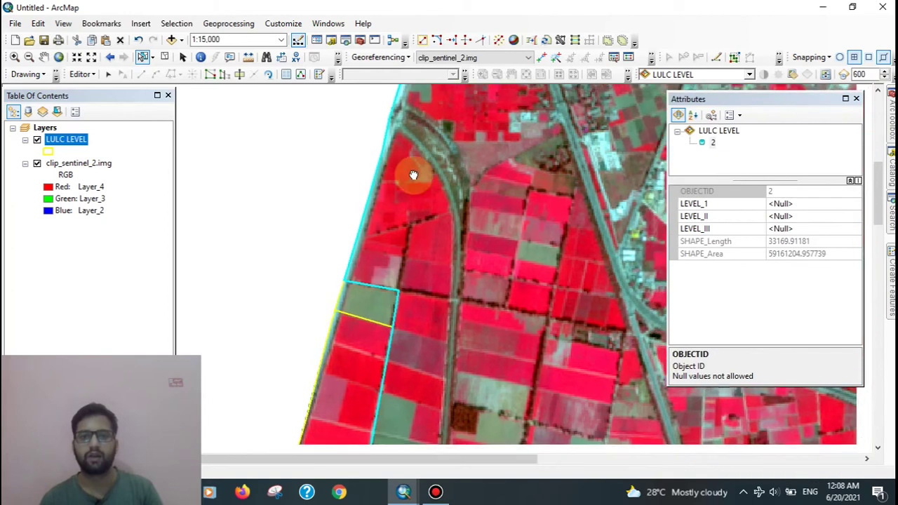
left_click(238, 74)
Step: Examine the fields, roads and settlements north and east of the classified fallow field
scroll(455, 200, "up", 1)
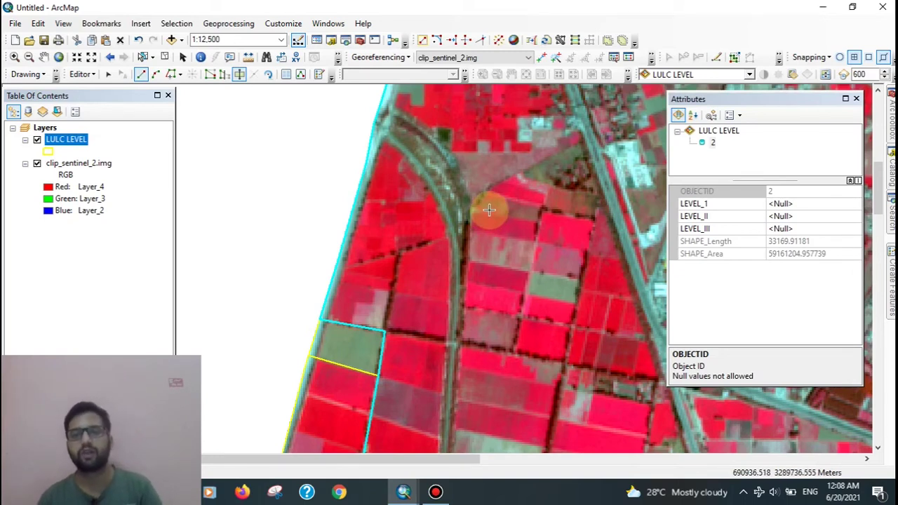
left_click_drag(512, 202, 392, 254)
left_click_drag(390, 205, 390, 277)
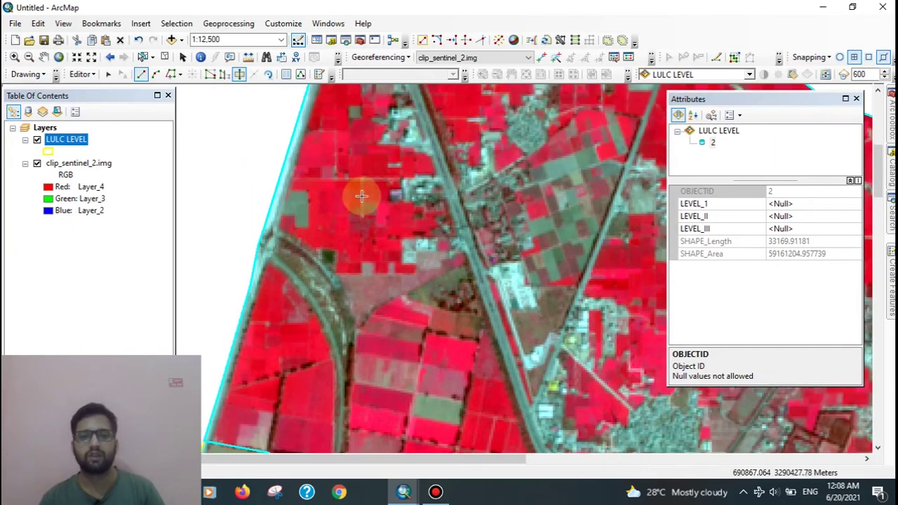
left_click_drag(359, 193, 416, 276)
left_click_drag(256, 96, 426, 311)
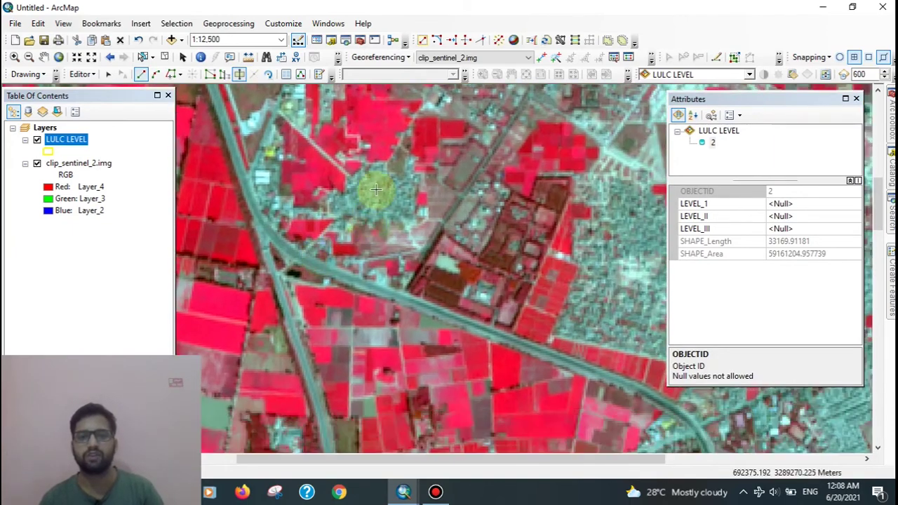
left_click_drag(539, 298, 473, 96)
left_click_drag(361, 248, 671, 130)
left_click_drag(542, 300, 542, 229)
left_click_drag(345, 213, 444, 337)
left_click_drag(367, 200, 385, 220)
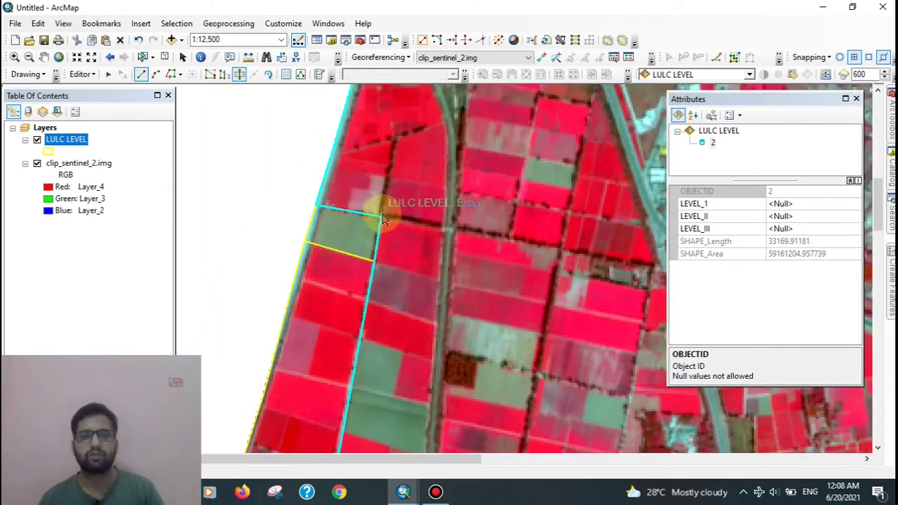
Step: Trace a cut line from outside the western boundary at the road junction along the curved strip's inner edge, down to the dark field divider
scroll(384, 220, "up", 1)
left_click_drag(407, 124, 431, 297)
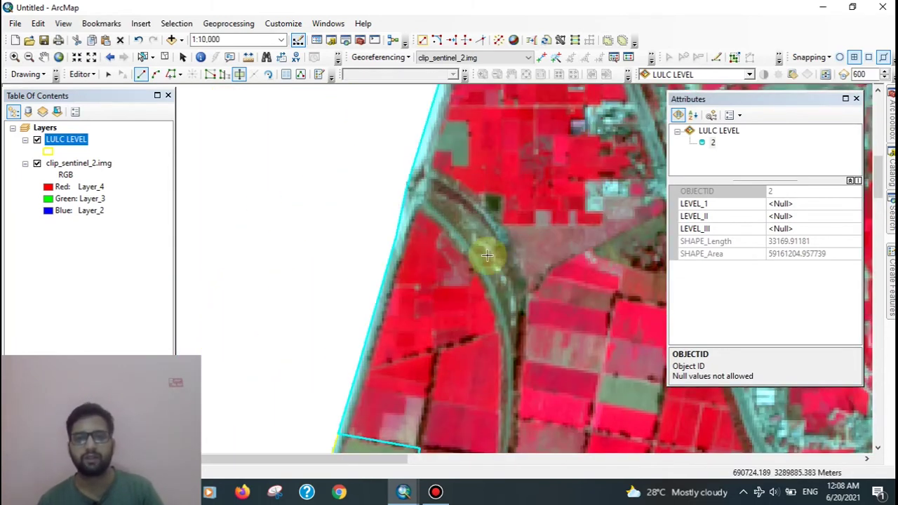
scroll(421, 242, "up", 1)
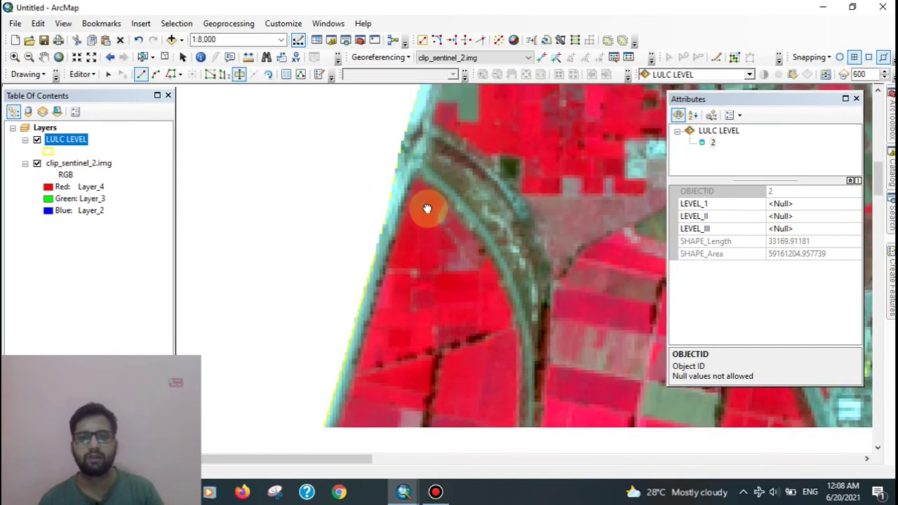
left_click_drag(377, 351, 427, 240)
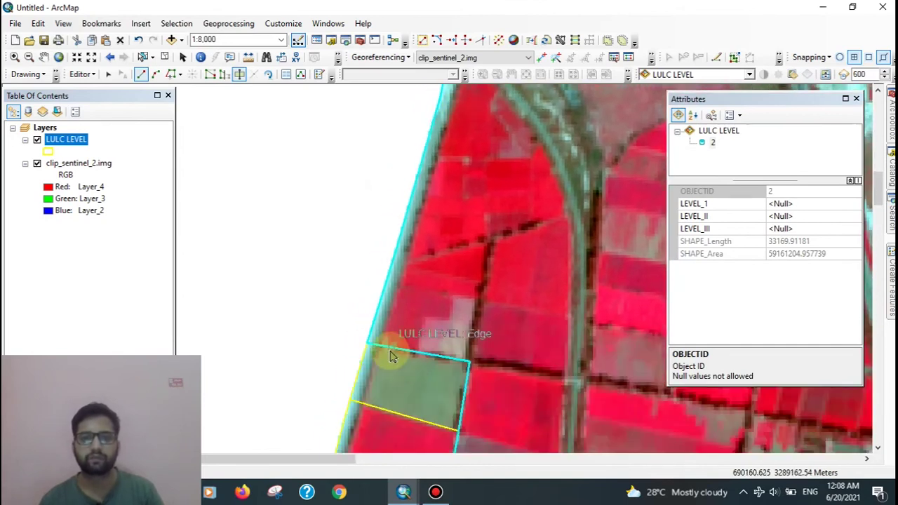
left_click_drag(446, 176, 392, 279)
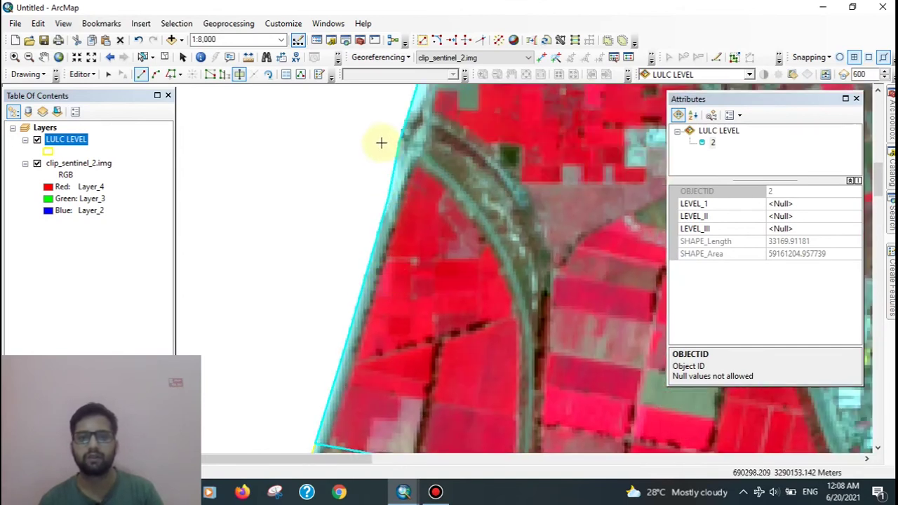
left_click(381, 143)
left_click(433, 174)
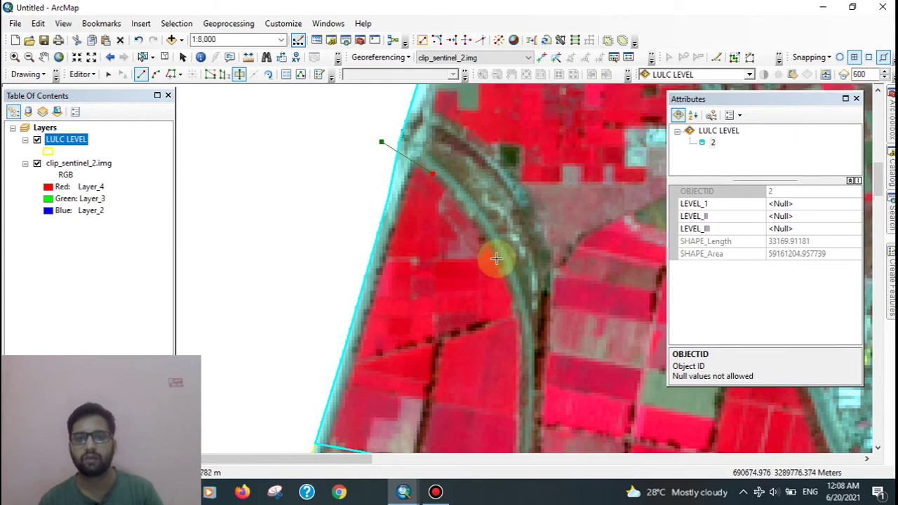
left_click(497, 259)
left_click_drag(530, 321, 505, 164)
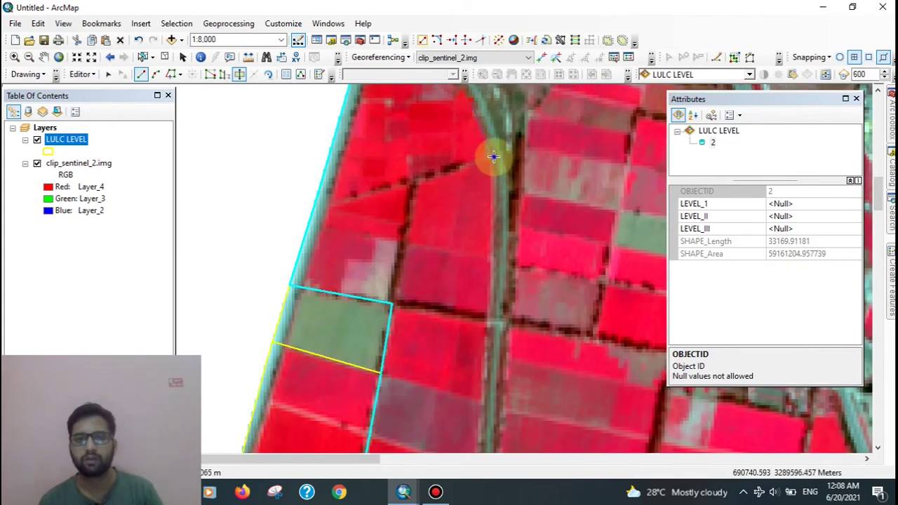
left_click(494, 156)
left_click(497, 252)
left_click(489, 322)
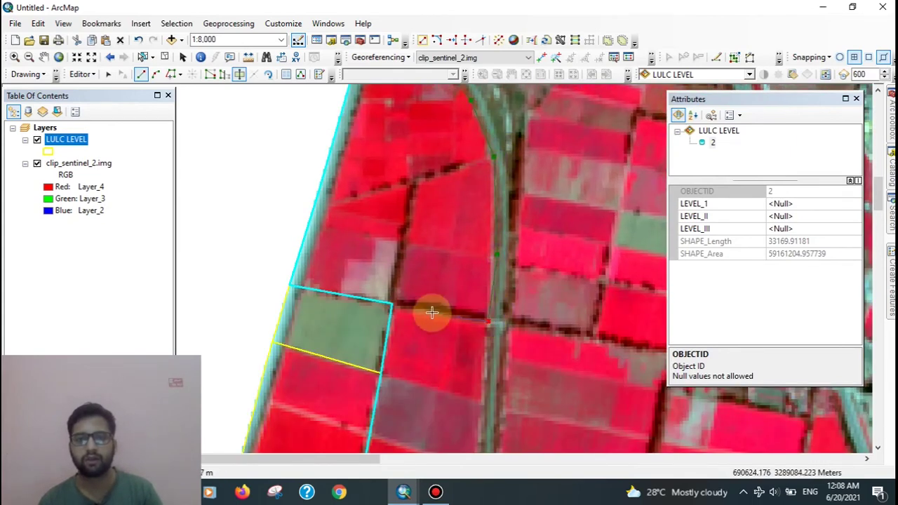
left_click(394, 312)
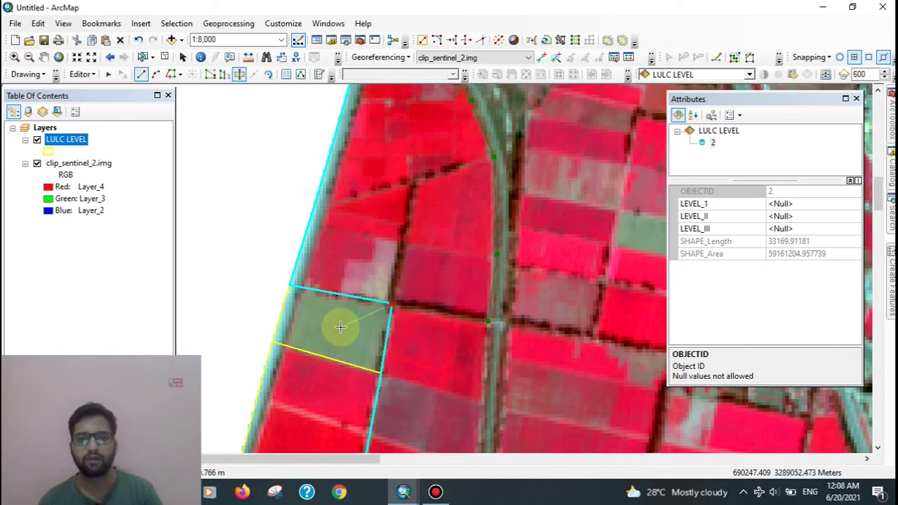
Step: Continue the cut line south along the strip, around the green field's east and north edges, and finish it across the existing cropland boundary
left_click_drag(468, 357, 523, 223)
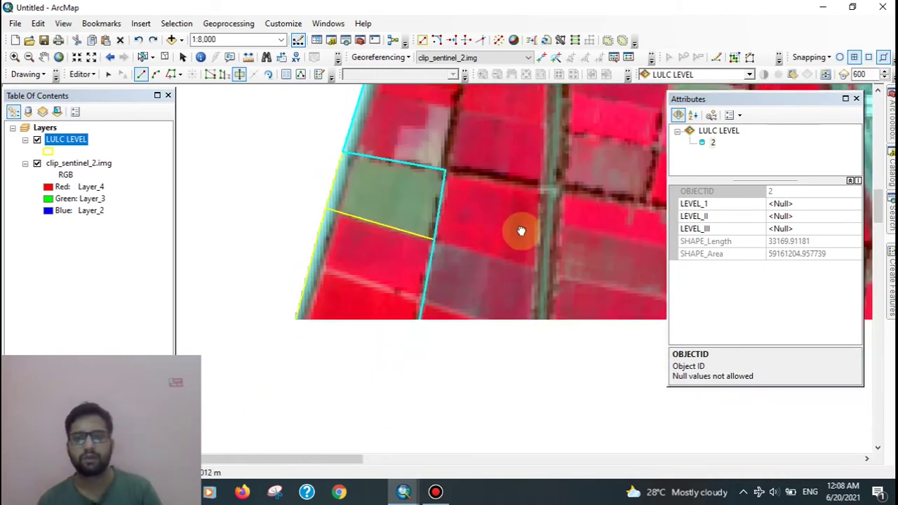
left_click_drag(540, 291, 528, 209)
left_click_drag(516, 360, 521, 278)
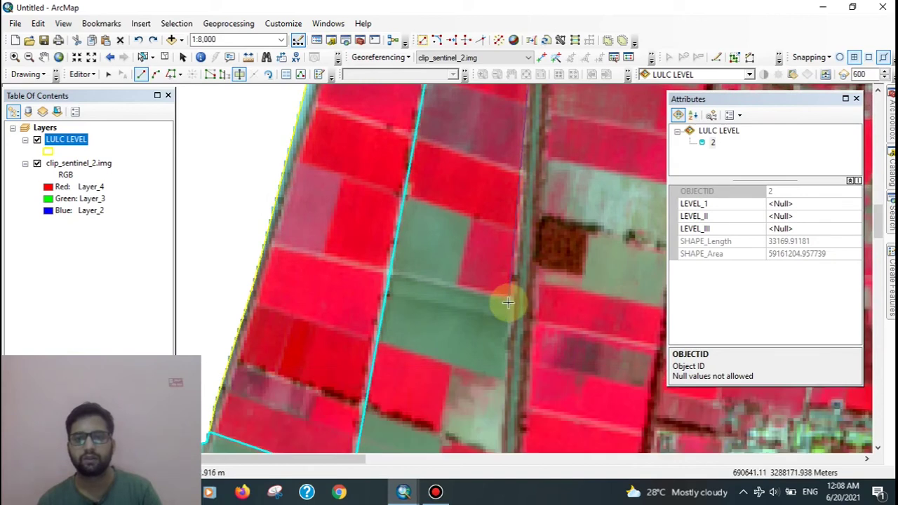
left_click(515, 299)
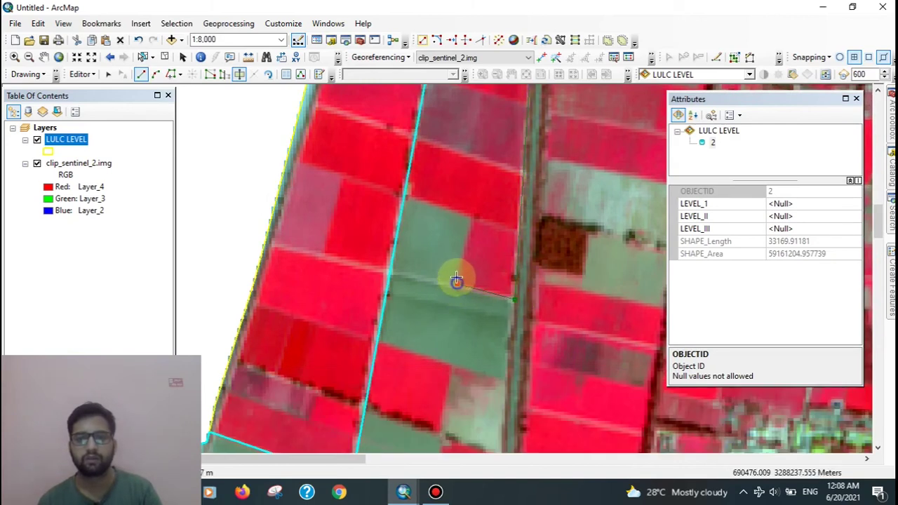
left_click(456, 282)
left_click(380, 183)
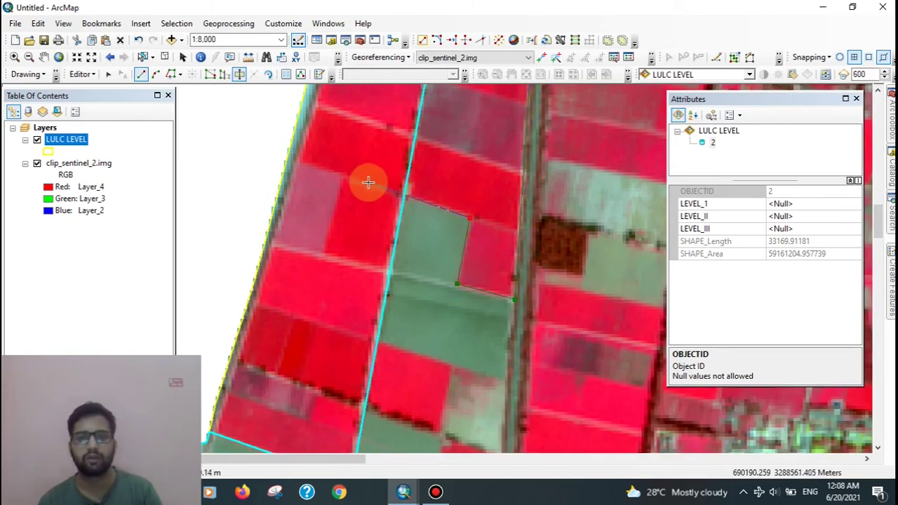
double_click(366, 183)
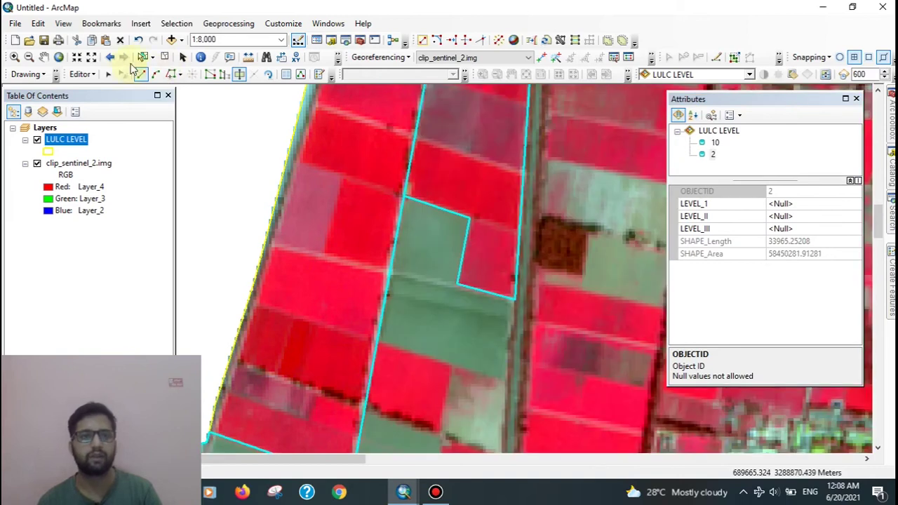
Step: Select the new cropland polygon and classify it as Agriculture, Agriculture Cropland and Crop Rabi in LEVEL_1, LEVEL_II and LEVEL_III
left_click(489, 160)
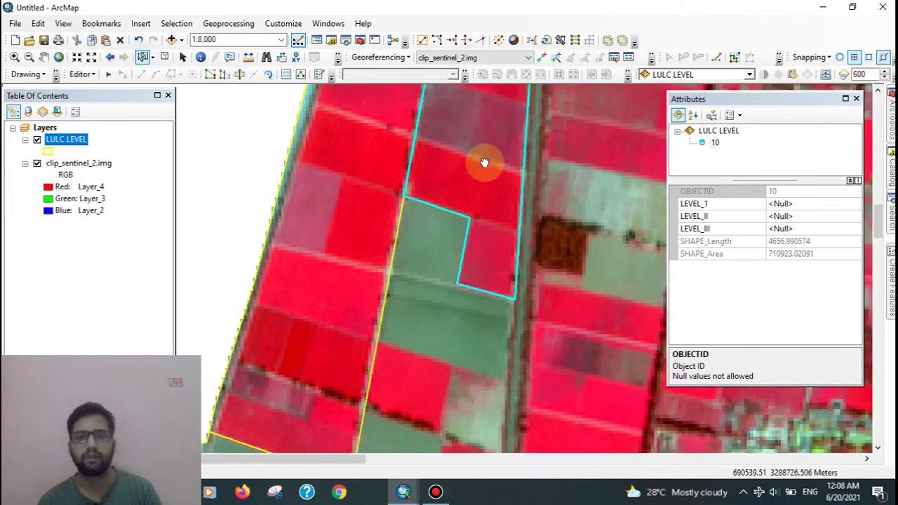
left_click(794, 205)
left_click(787, 228)
left_click(752, 217)
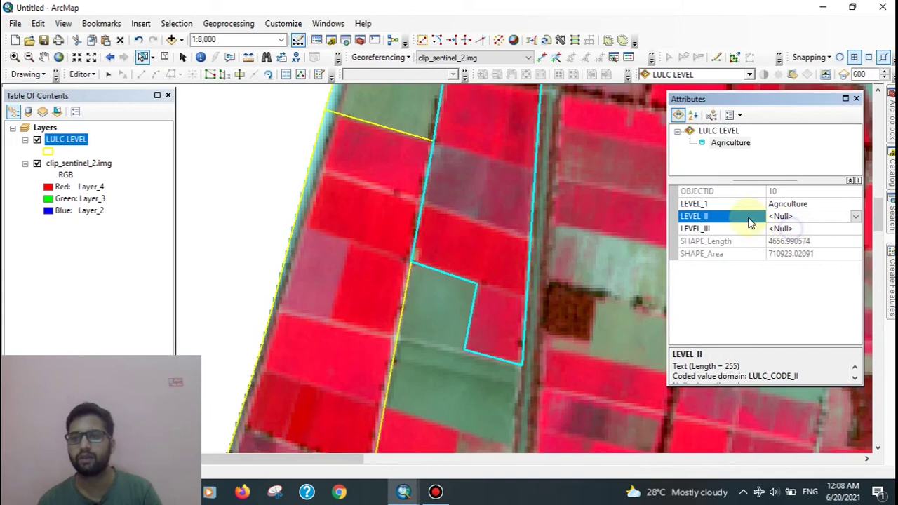
left_click(830, 218)
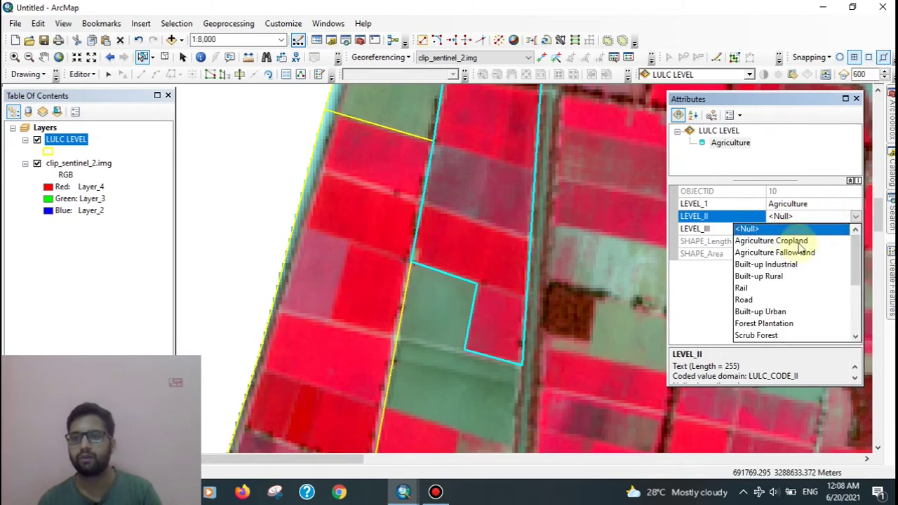
left_click(771, 242)
left_click(837, 230)
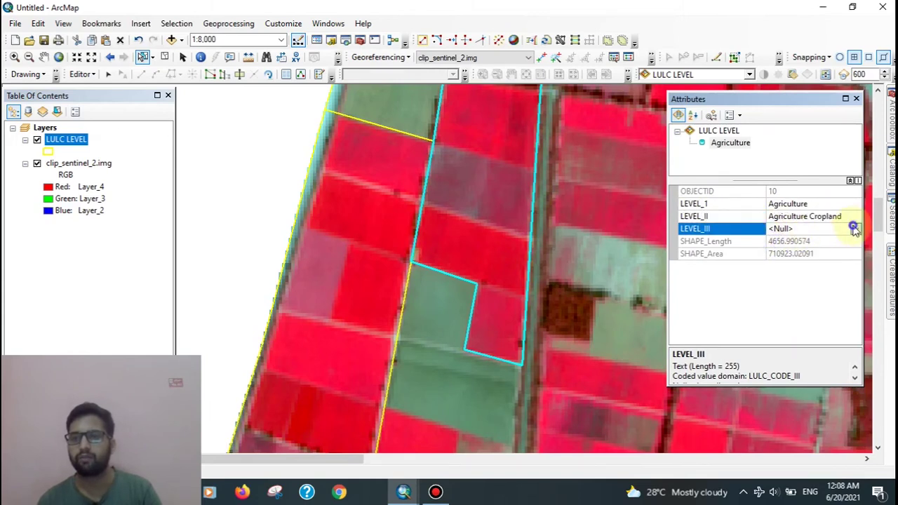
left_click(854, 229)
scroll(751, 294, "down", 1)
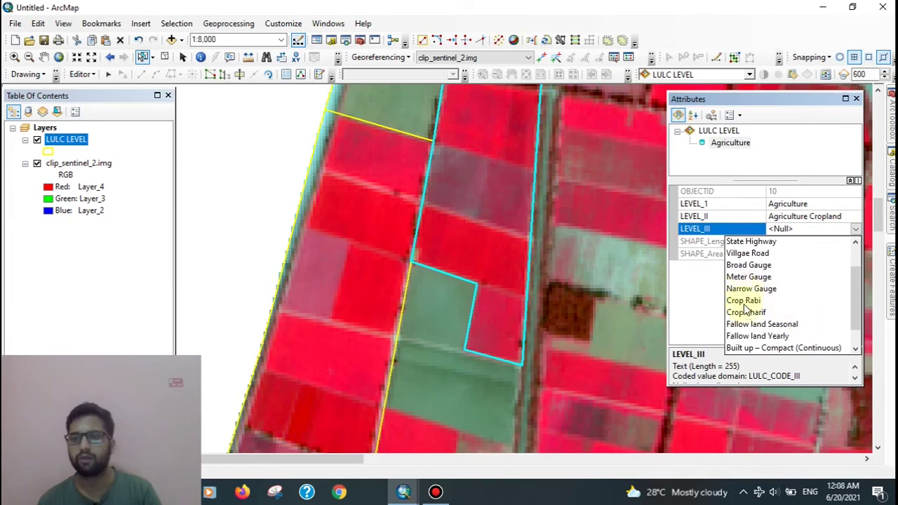
left_click(756, 301)
Step: Select the remaining large study area polygon south of the new cropland
scroll(459, 309, "up", 3)
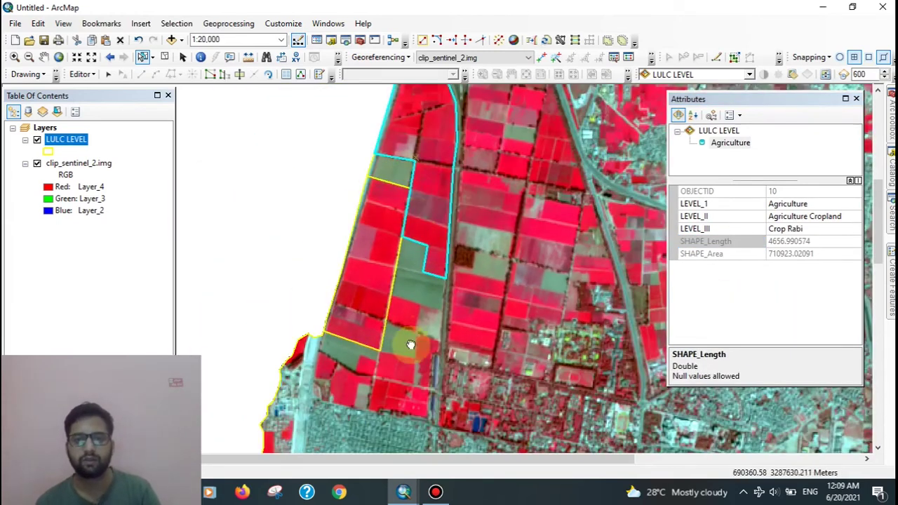
left_click_drag(411, 345, 374, 164)
left_click_drag(429, 281, 402, 235)
left_click(386, 199)
Step: Cut the two adjacent dark blue ponds beside the red fields in the built-up area out of the selected polygon as one closed outline
scroll(386, 198, "down", 2)
scroll(402, 255, "down", 4)
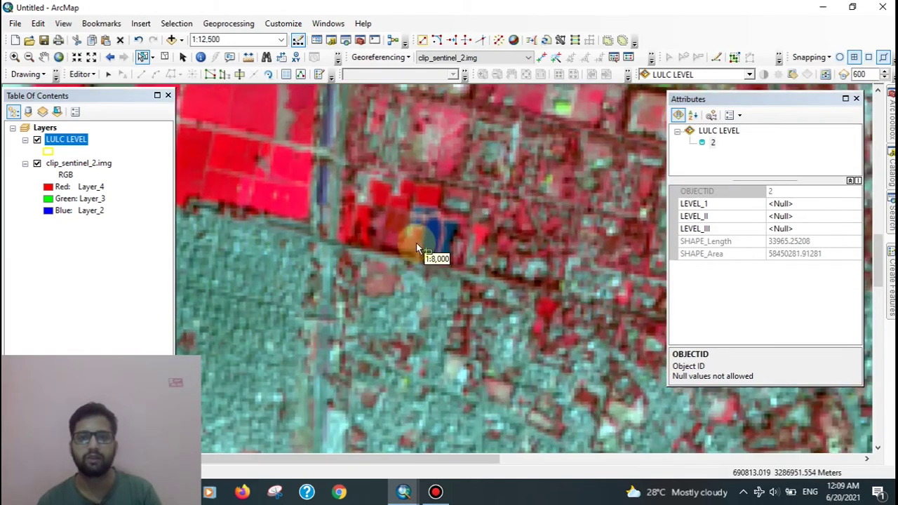
left_click_drag(486, 203, 456, 212)
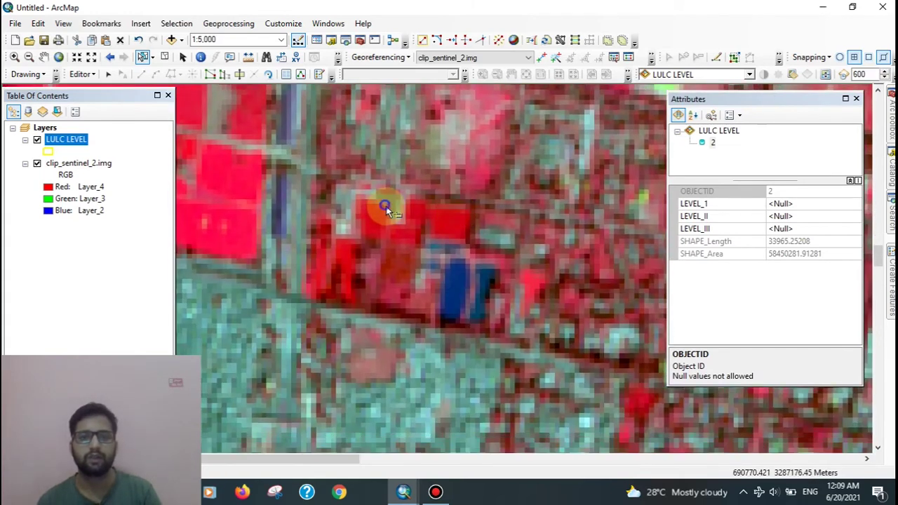
left_click(239, 74)
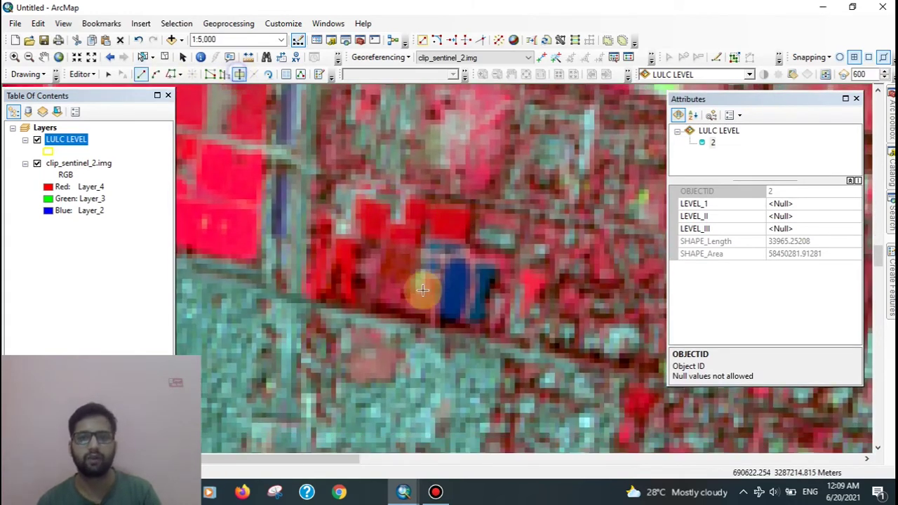
scroll(455, 296, "down", 2)
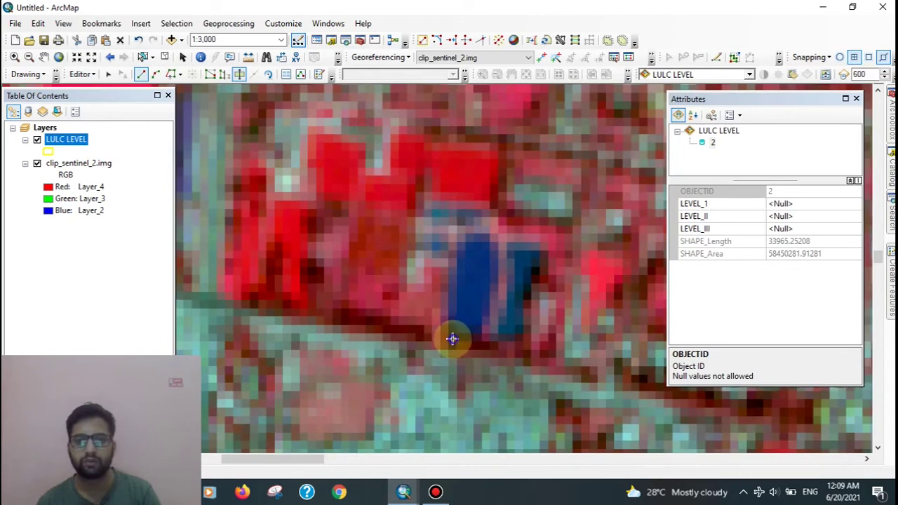
left_click(453, 339)
left_click(446, 301)
left_click(454, 241)
left_click(466, 229)
left_click(491, 235)
left_click(513, 235)
left_click(554, 244)
left_click(549, 286)
left_click(535, 320)
left_click(520, 340)
left_click(480, 337)
double_click(398, 315)
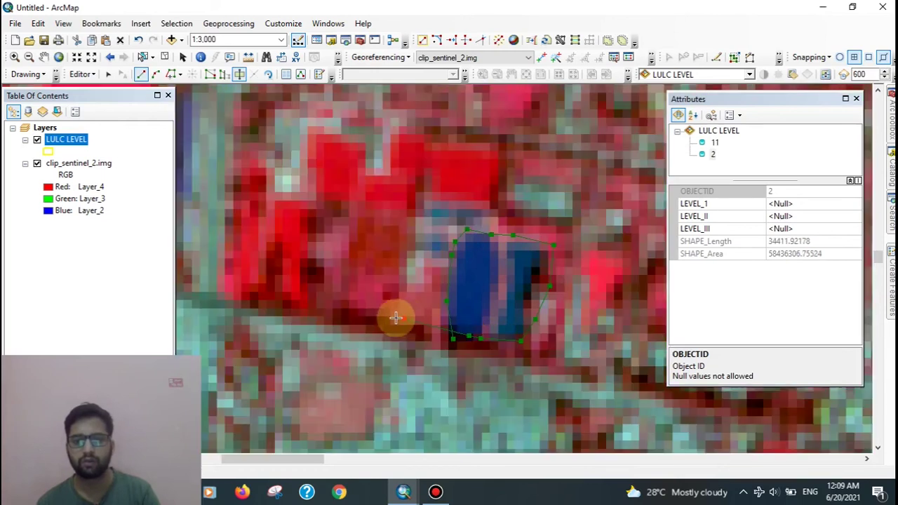
Step: Select the new pond polygon and classify it as Waterbody in LEVEL_1 and Lake/ Pond in LEVEL_II, leaving LEVEL_III empty
left_click(142, 57)
left_click(504, 295)
left_click(791, 203)
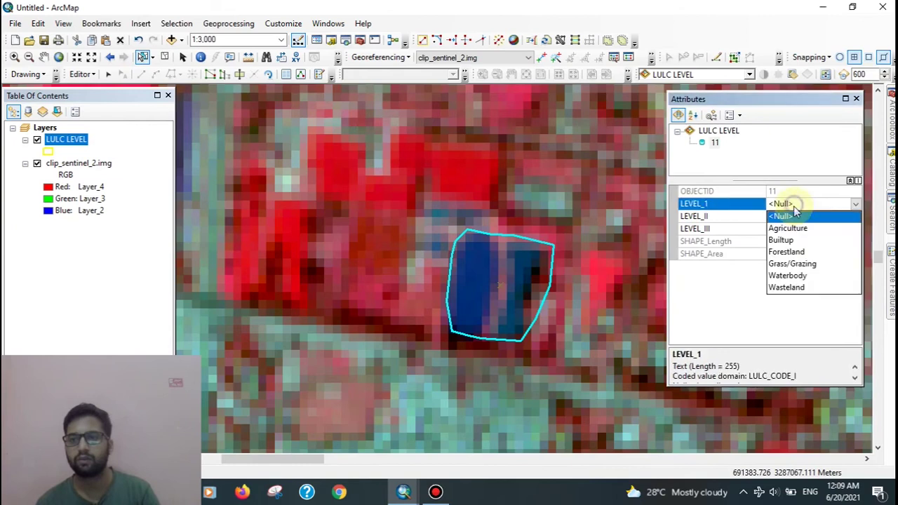
left_click(787, 275)
left_click(768, 223)
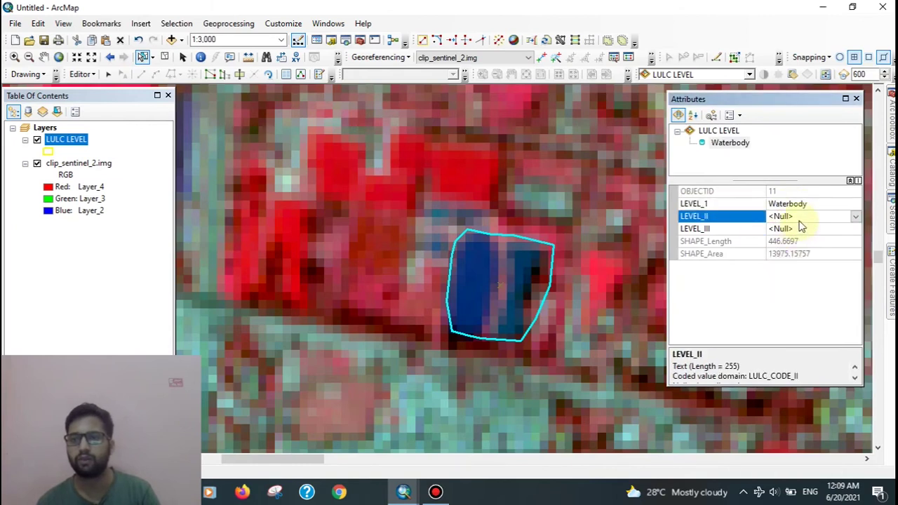
left_click(798, 221)
scroll(784, 261, "down", 2)
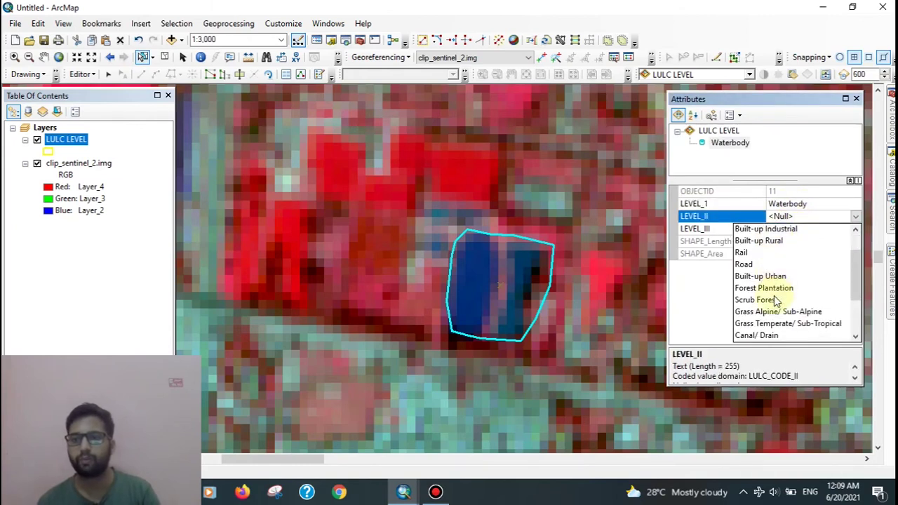
scroll(789, 300, "down", 1)
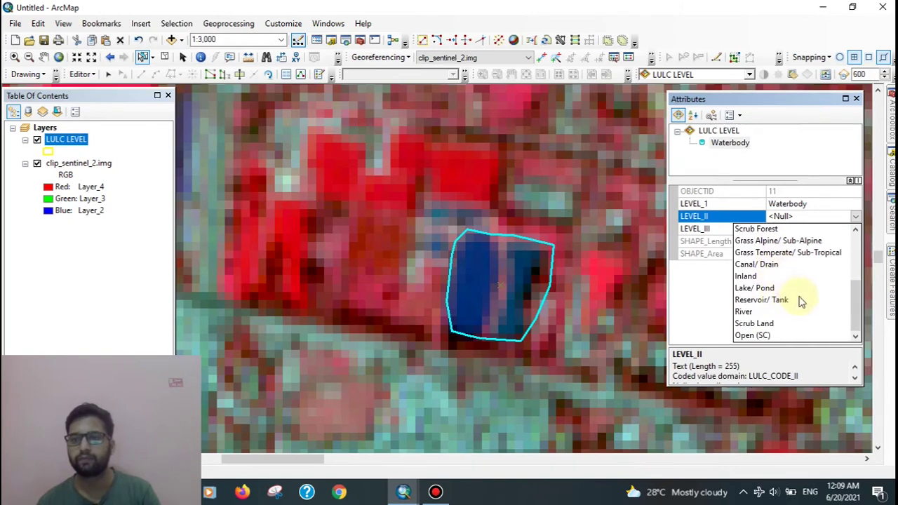
left_click(761, 288)
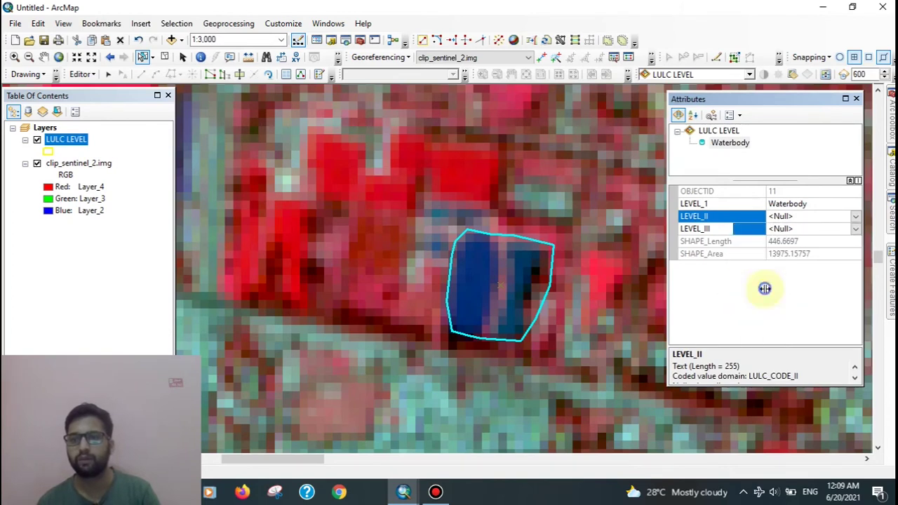
left_click(824, 232)
scroll(790, 296, "down", 1)
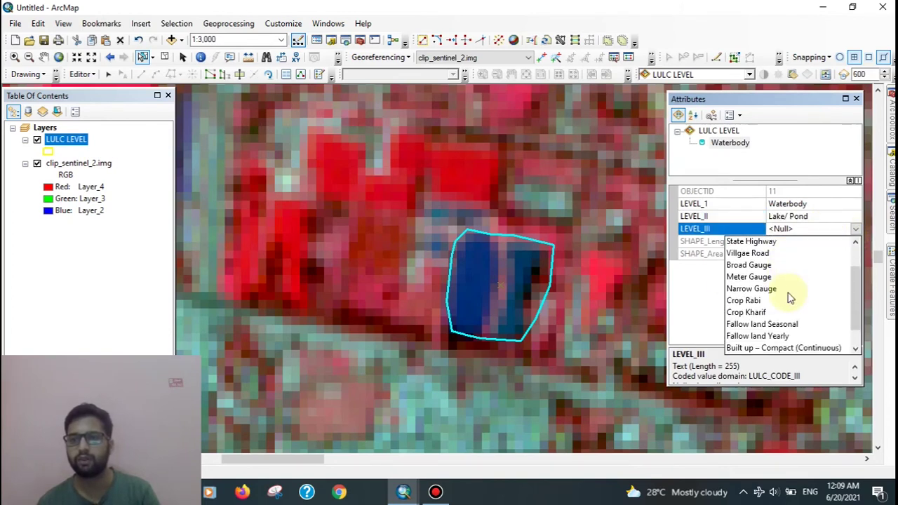
scroll(804, 287, "down", 1)
scroll(789, 295, "up", 2)
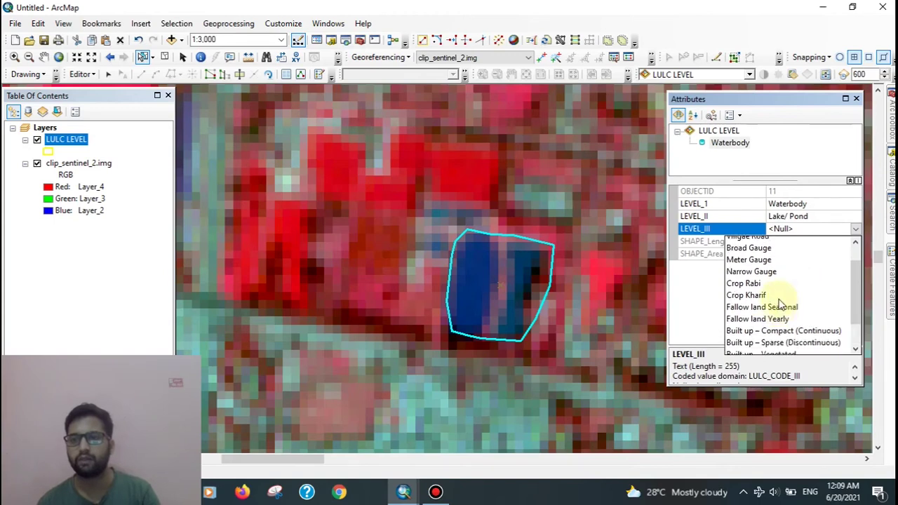
left_click(418, 140)
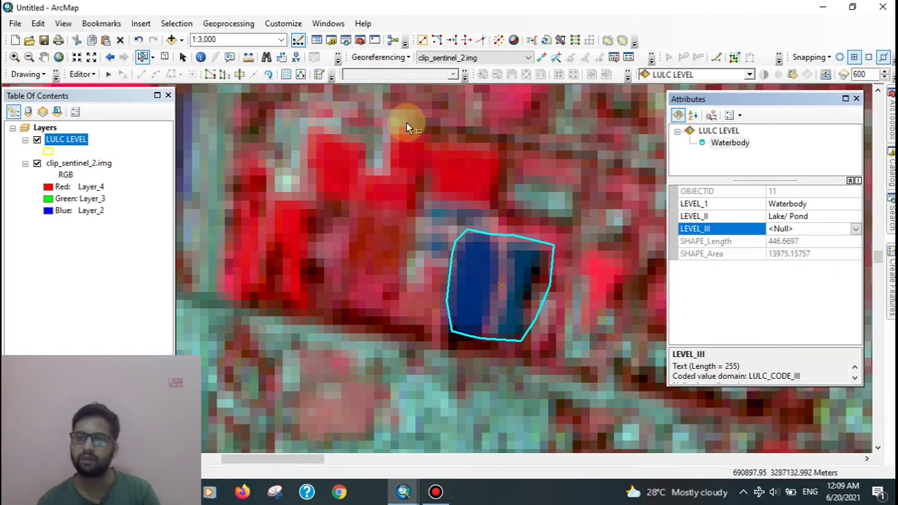
Step: Select the remaining large study area polygon at its northern end, where the diagonal road meets the western boundary
scroll(505, 271, "up", 3)
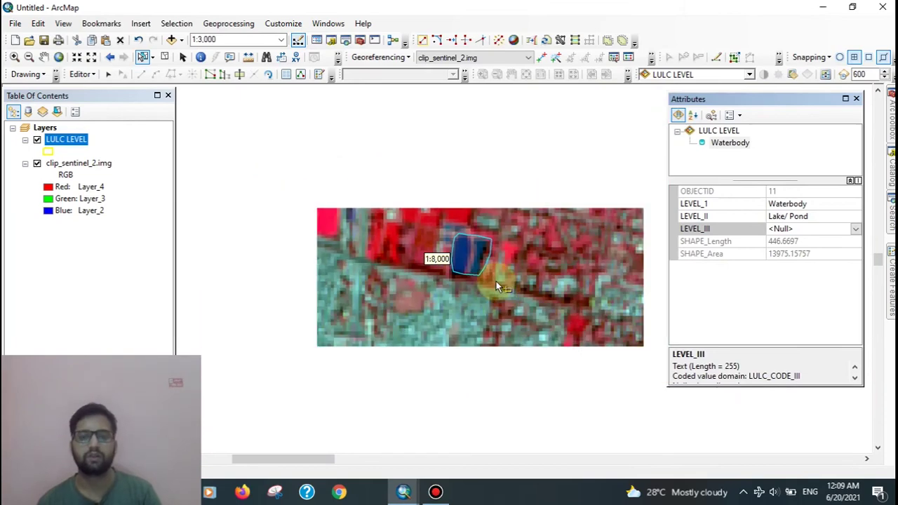
scroll(489, 238, "up", 3)
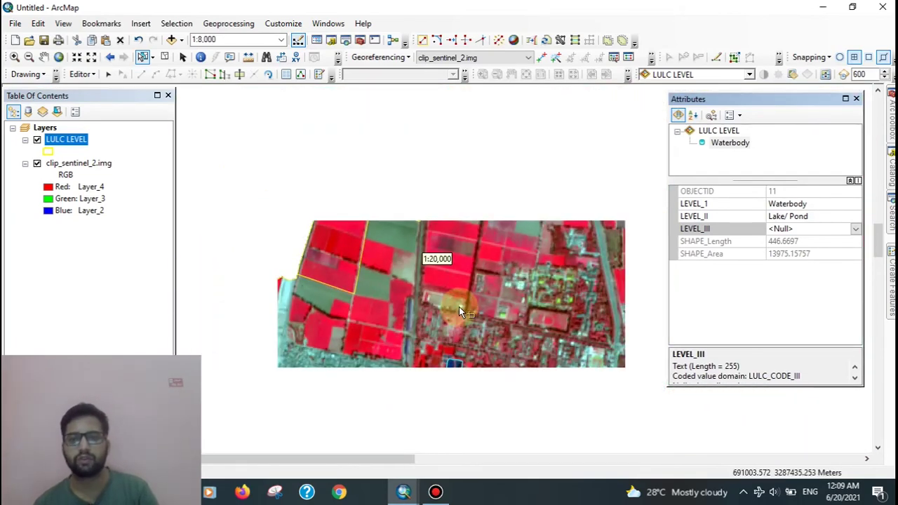
left_click_drag(593, 256, 386, 231)
scroll(410, 203, "down", 1)
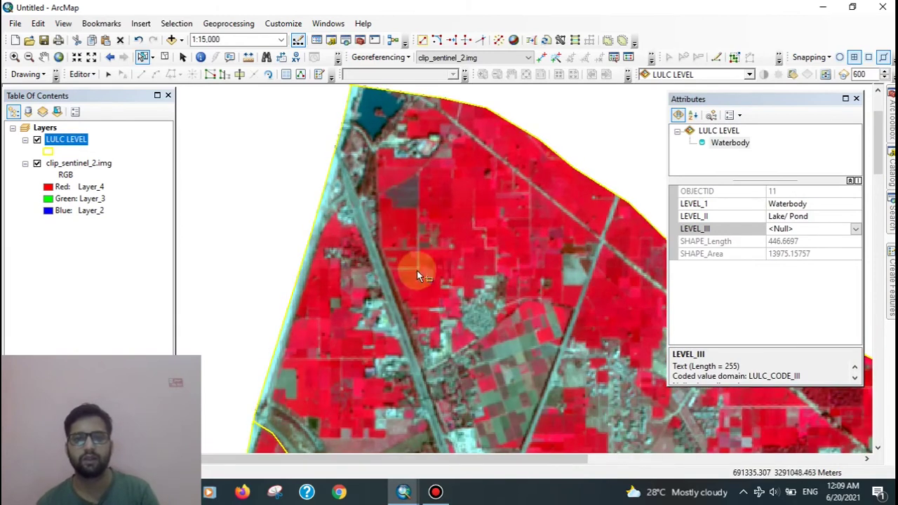
left_click(414, 217)
left_click_drag(410, 185, 426, 286)
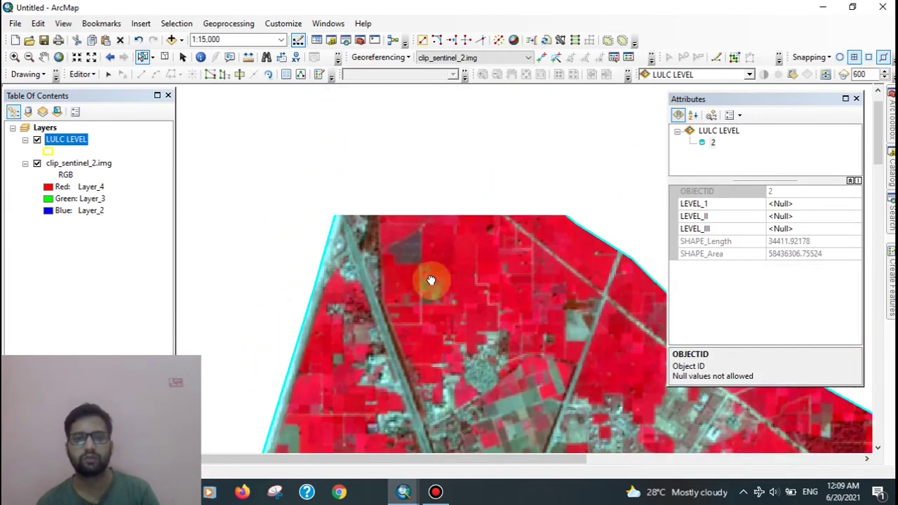
scroll(363, 220, "down", 1)
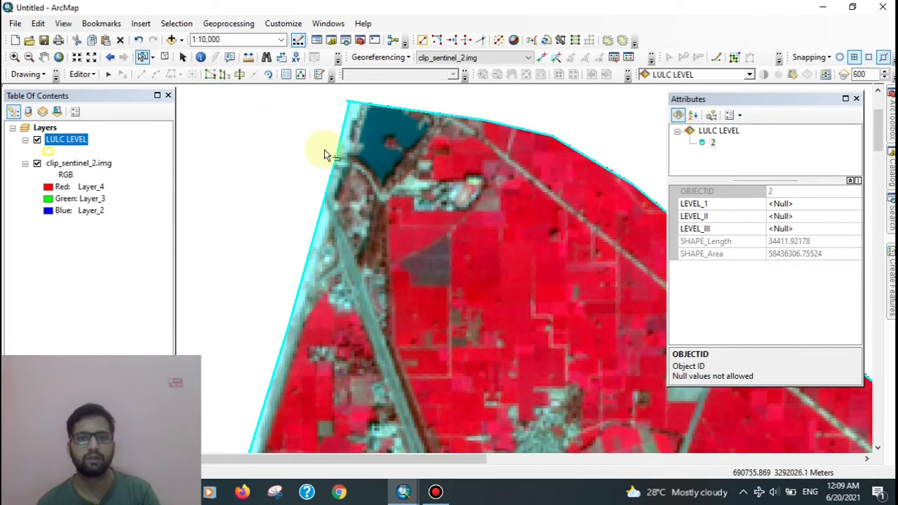
left_click_drag(353, 235, 349, 213)
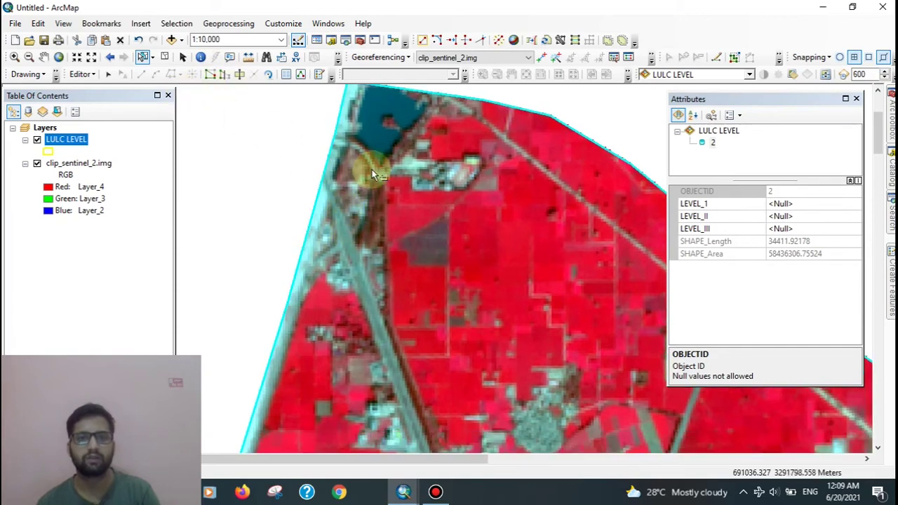
Step: Start a polygon cut outside the northwestern boundary and trace the diagonal road's eastern edge south to the road fork
left_click(240, 75)
scroll(317, 183, "up", 1)
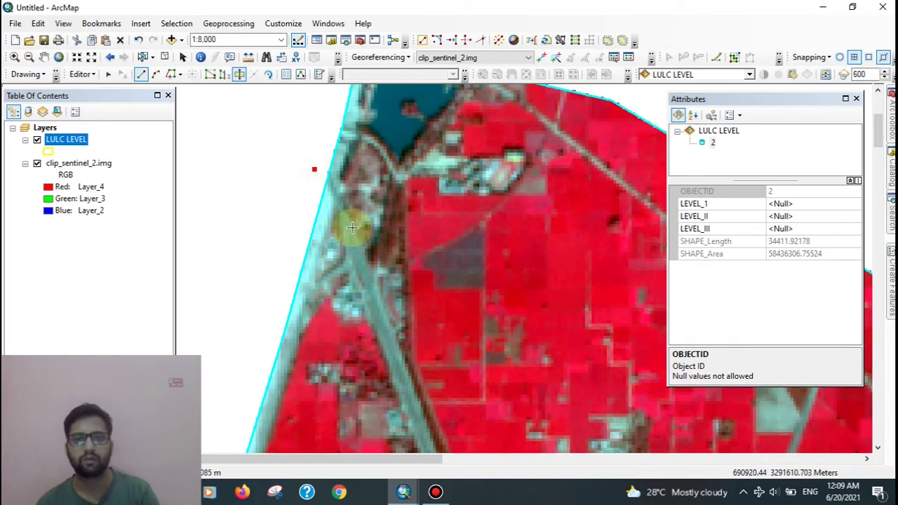
key("Down")
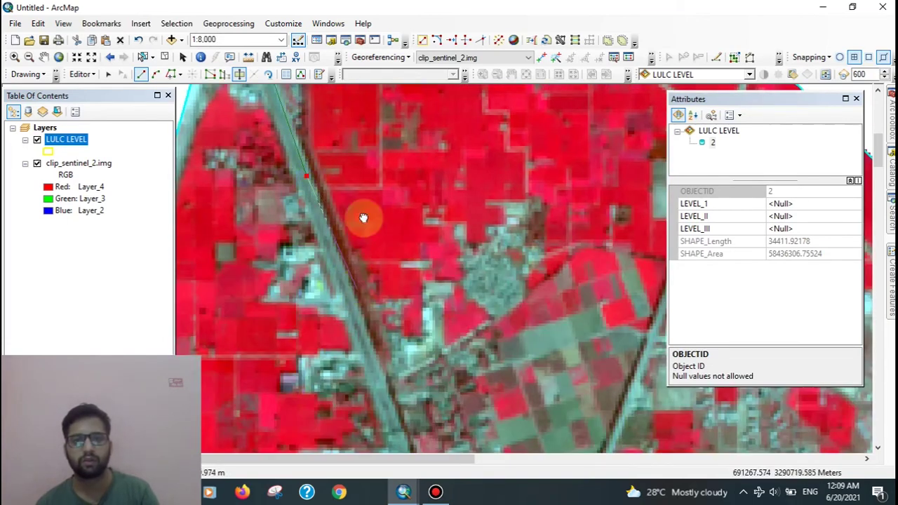
key("Down")
key("Down")
key("Down")
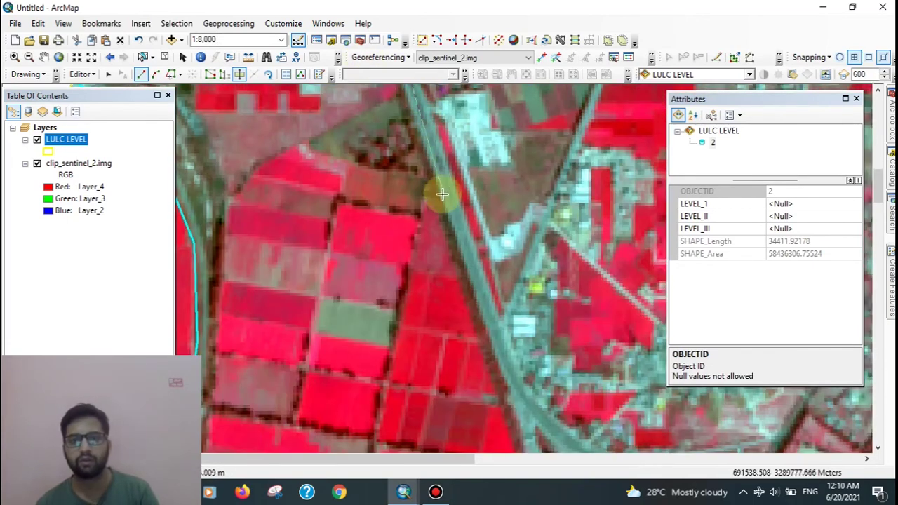
left_click(460, 183)
key("Down")
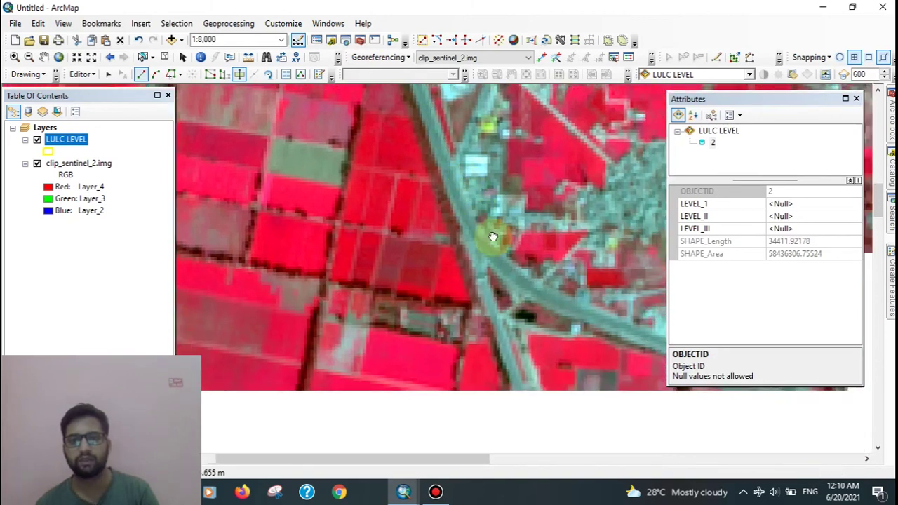
left_click(480, 234)
left_click(481, 257)
Step: Trace the cut line back north along the diagonal road's western edge and finish it outside the study area boundary
key("Down")
left_click(474, 167)
key("Up")
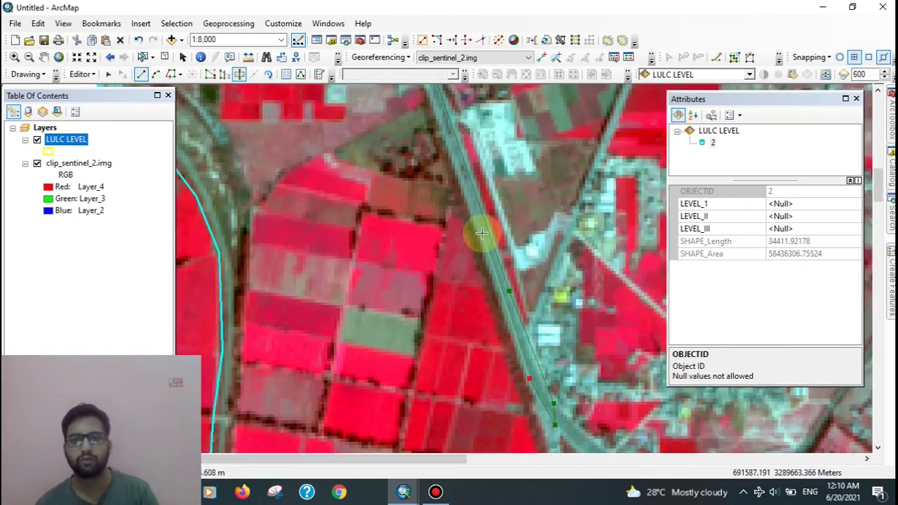
key("Down")
left_click(481, 256)
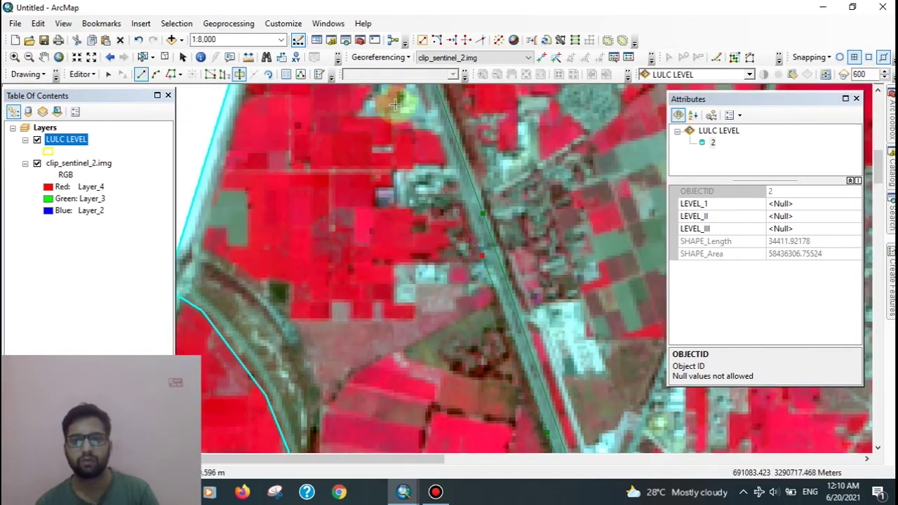
left_click_drag(395, 104, 481, 347)
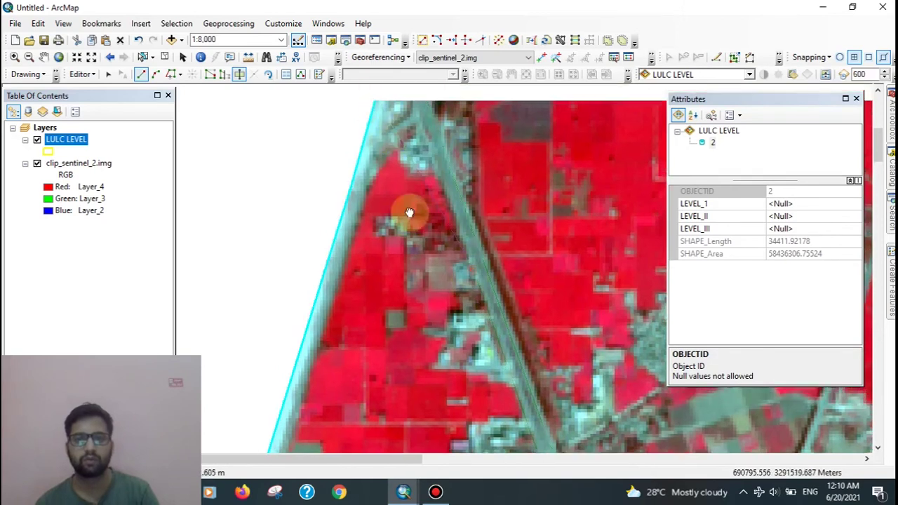
left_click_drag(409, 212, 433, 256)
left_click(466, 295)
double_click(419, 217)
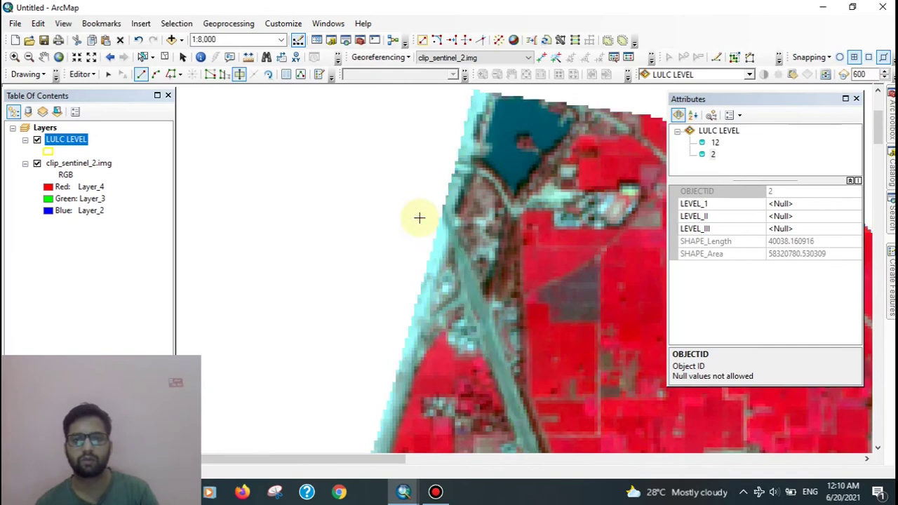
Step: Select the new road polygon and classify it as Builtup, Road and National Highway in LEVEL_1, LEVEL_II and LEVEL_III
left_click(142, 57)
left_click(456, 260)
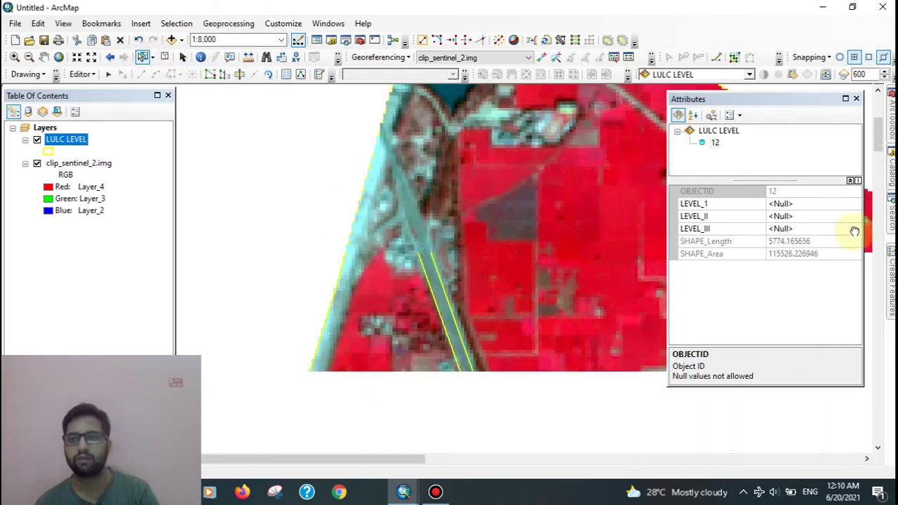
left_click(784, 204)
left_click(782, 240)
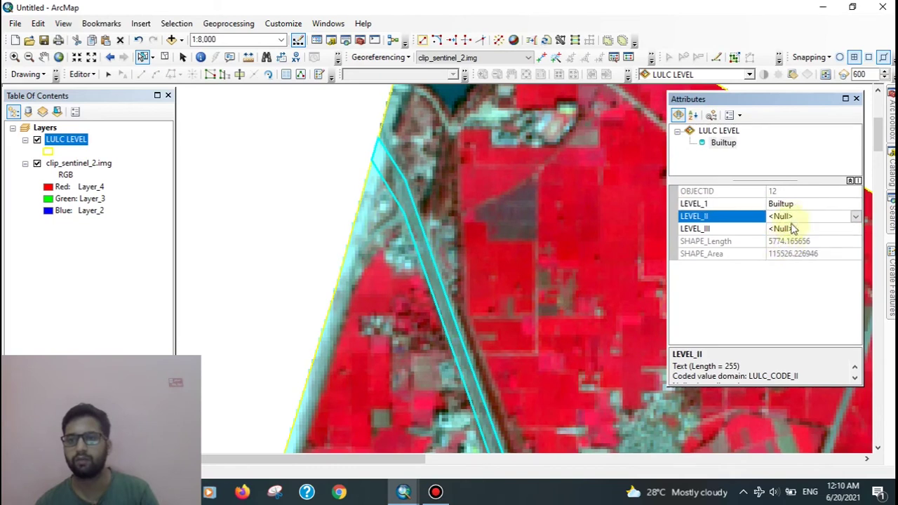
left_click(793, 218)
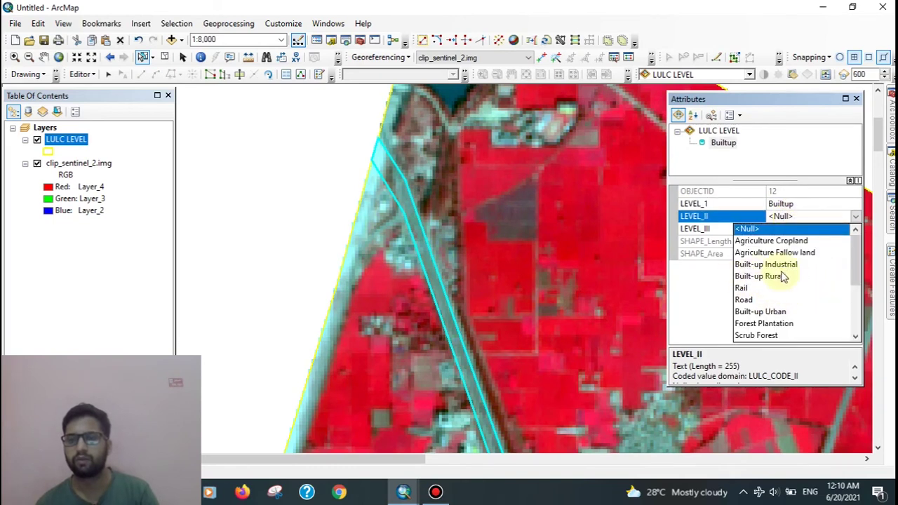
left_click(744, 299)
left_click(818, 224)
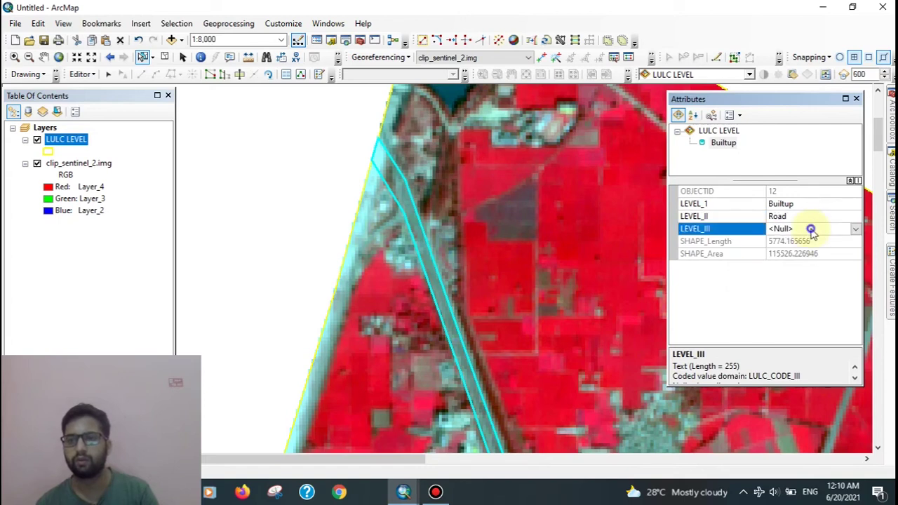
left_click(811, 230)
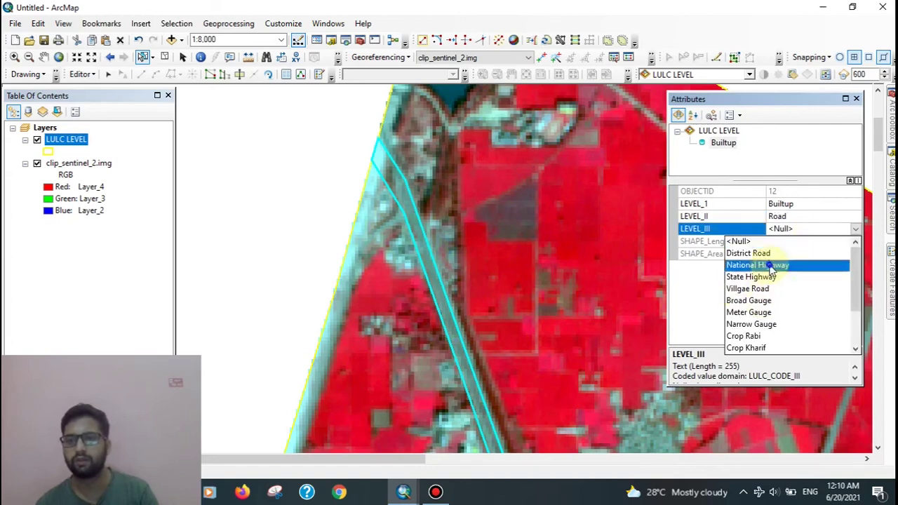
left_click(761, 264)
Step: Select the remaining large study area polygon in the dense built-up blocks to the southeast
scroll(501, 130, "down", 3)
scroll(532, 280, "down", 3)
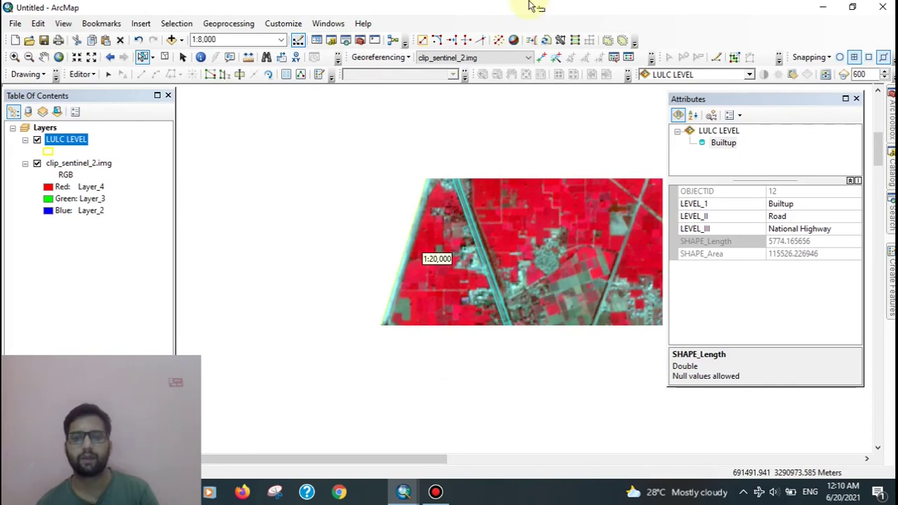
mouse_move(492, 208)
left_mouse_down()
mouse_move(422, 144)
mouse_move(412, 232)
mouse_move(397, 157)
mouse_move(421, 378)
mouse_move(507, 321)
mouse_move(470, 295)
mouse_move(465, 254)
left_mouse_up()
scroll(369, 224, "up", 2)
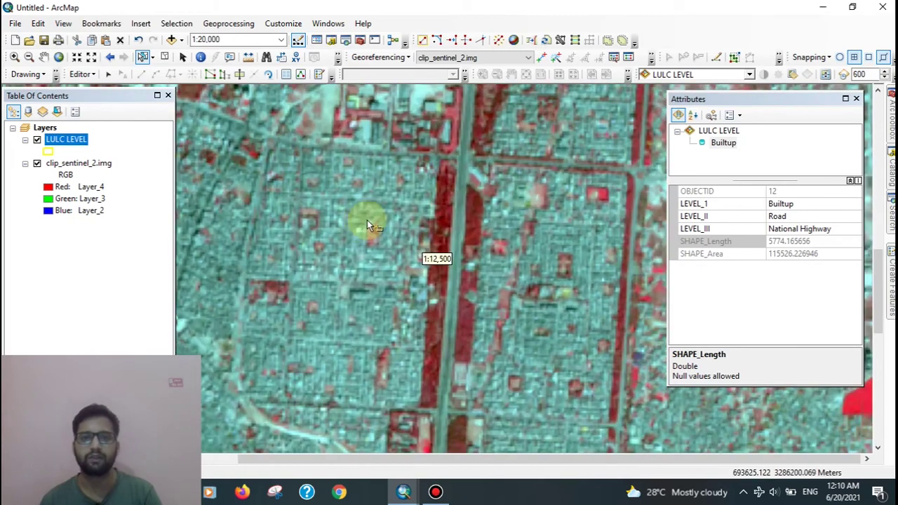
left_click(526, 196)
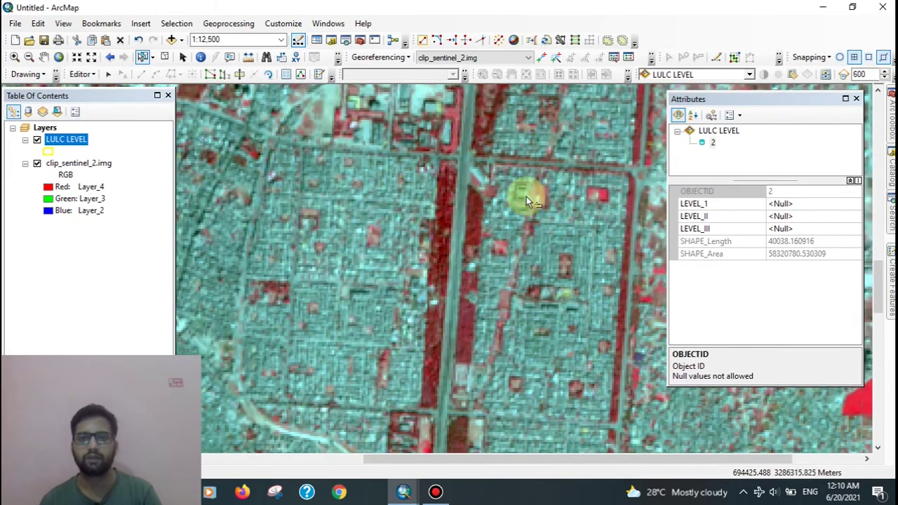
left_click_drag(526, 196, 499, 183)
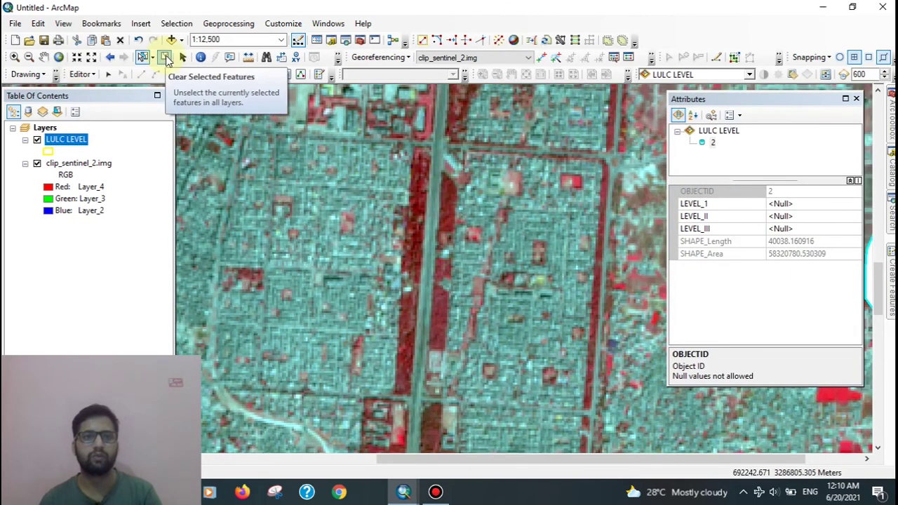
Step: Start a polygon cut at the dense block's northwest corner and trace it east, then down the eastern road to the block's southwestern corner
left_click_drag(521, 192, 444, 176)
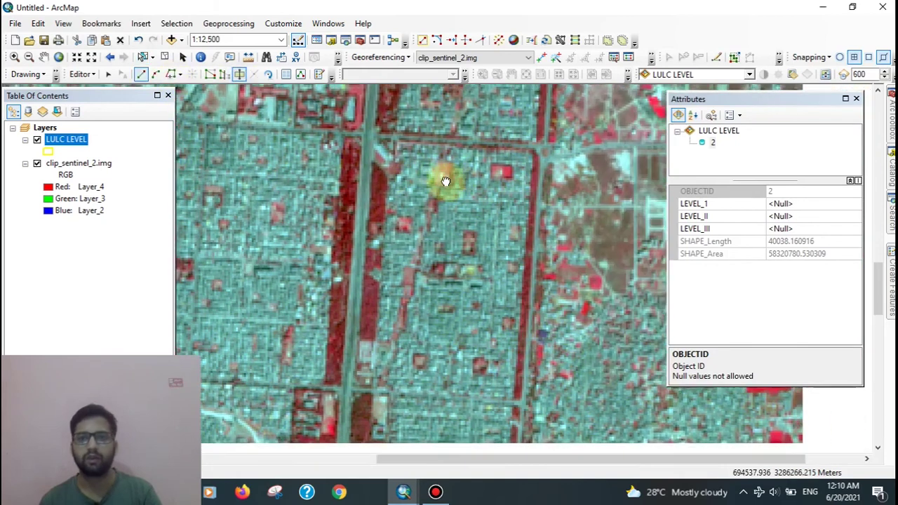
left_click(385, 137)
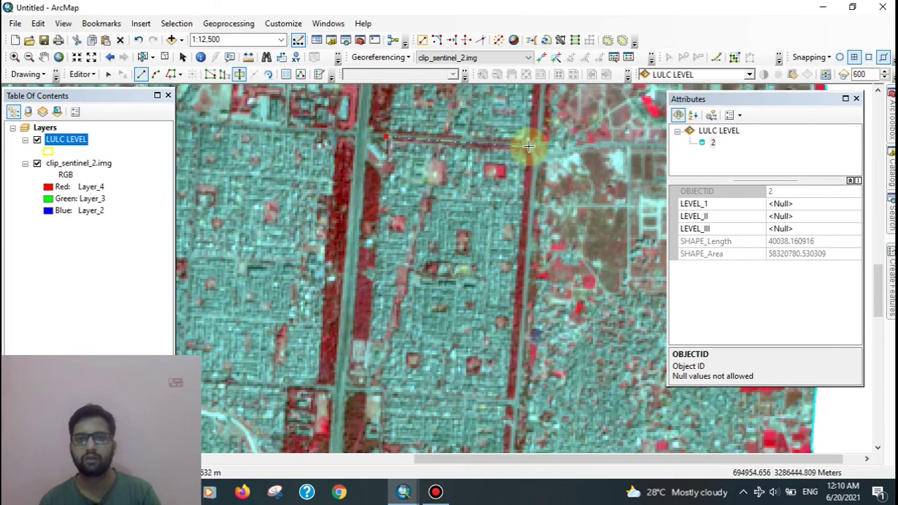
key("Down")
key("Down")
key("Down")
key("Down")
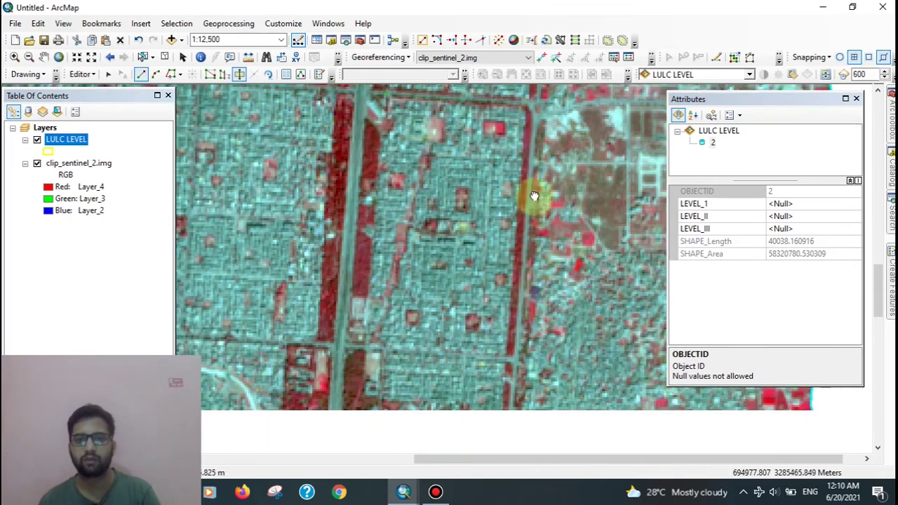
key("Down")
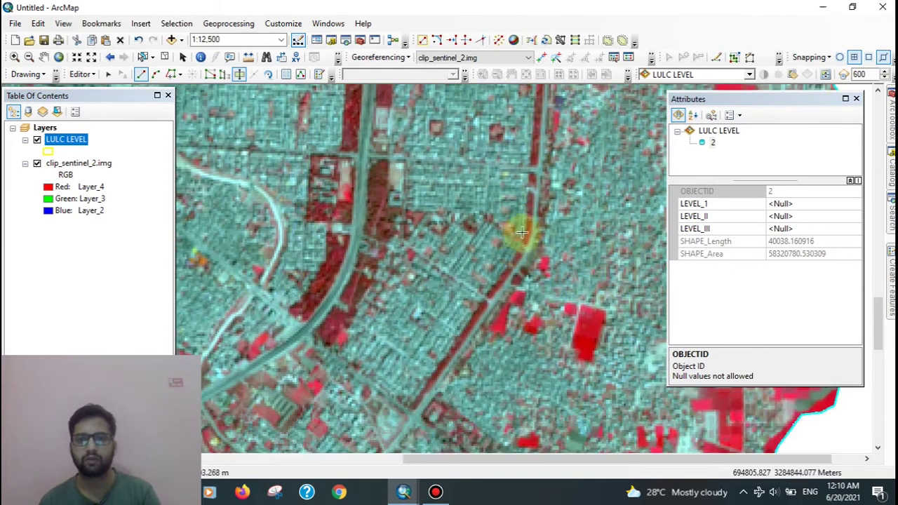
key("Down")
key("Left")
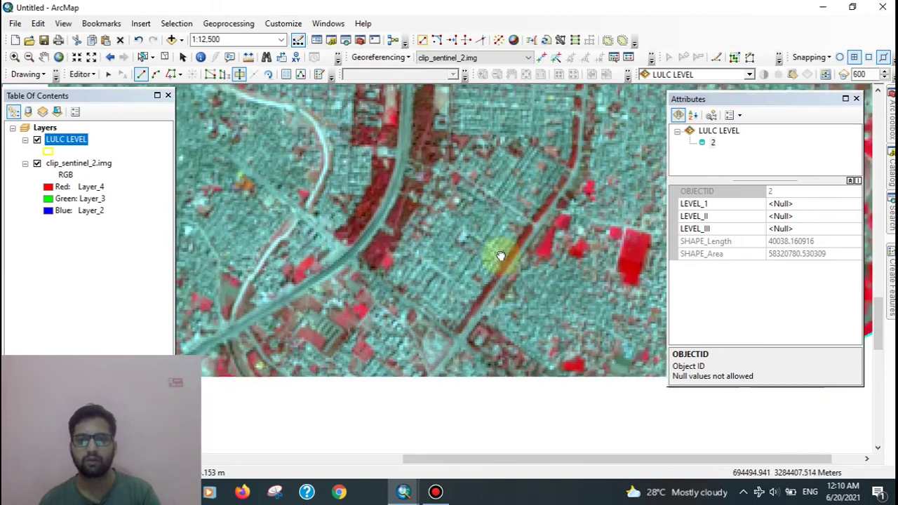
left_click(383, 272)
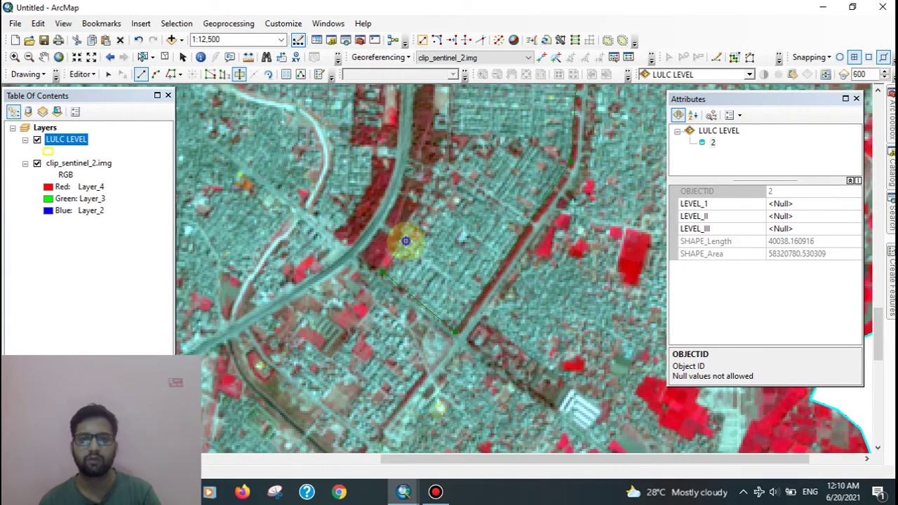
Step: Trace the cut line back north along the eastern edge of the highway's vegetated strip and finish it across the starting edge
key("Up")
key("Up")
key("Right")
left_click(387, 288)
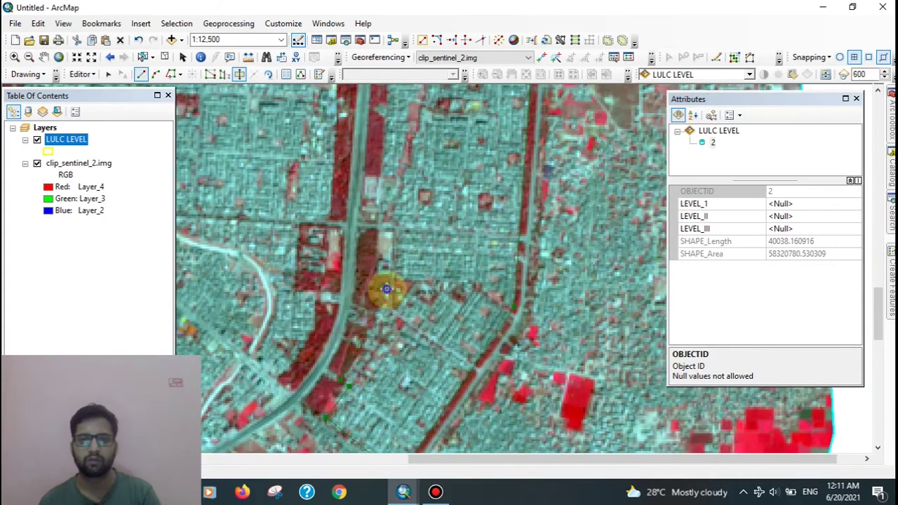
left_click(376, 273)
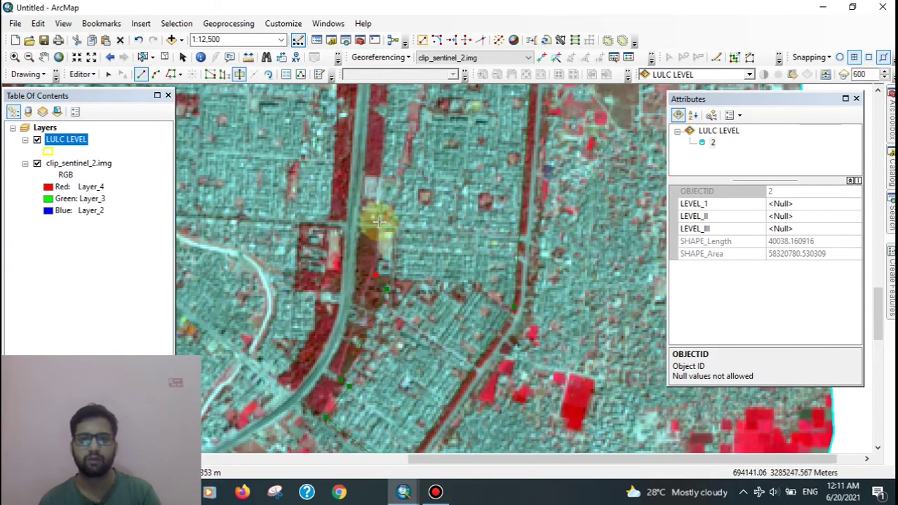
key("Up")
left_click(335, 422)
left_click(341, 369)
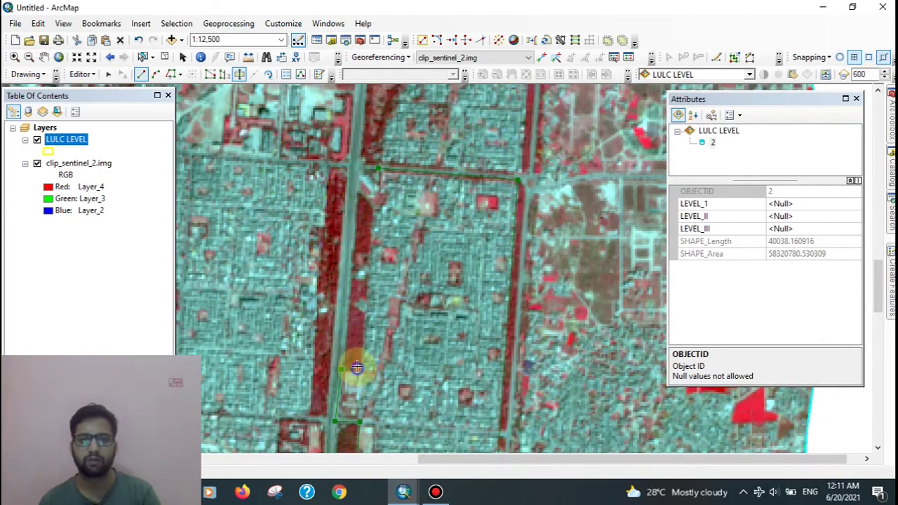
left_click(357, 369)
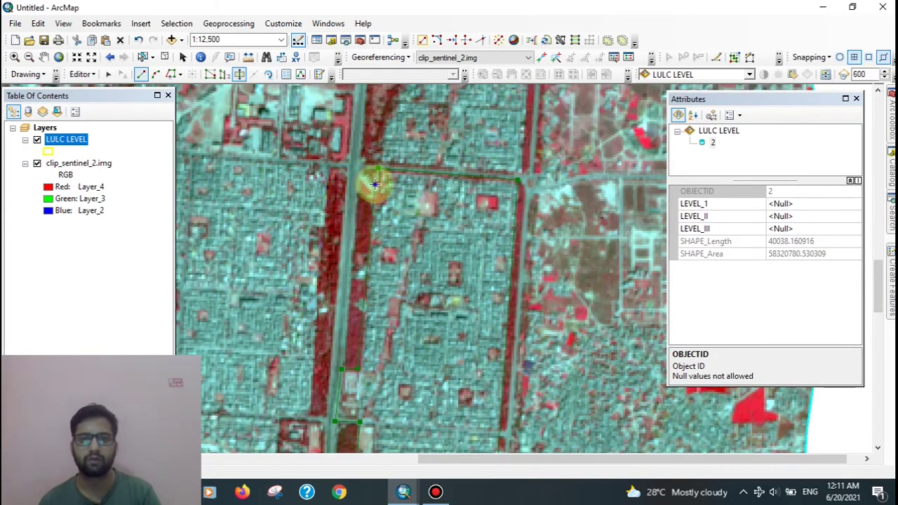
left_click(375, 184)
double_click(394, 143)
scroll(395, 143, "down", 2)
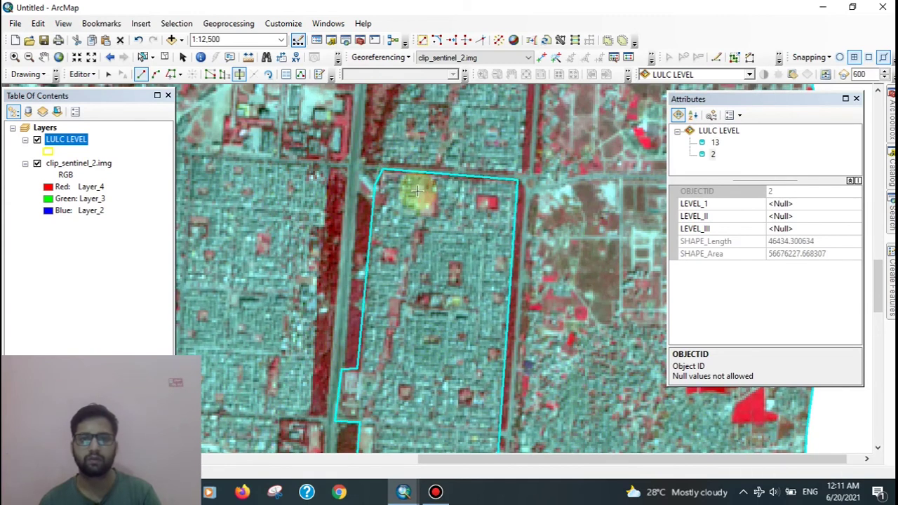
Step: Select the new dense block polygon and classify it as Builtup, Built-up Urban and Built up – Compact (Continuous) in LEVEL_1, LEVEL_II and LEVEL_III
left_click(143, 57)
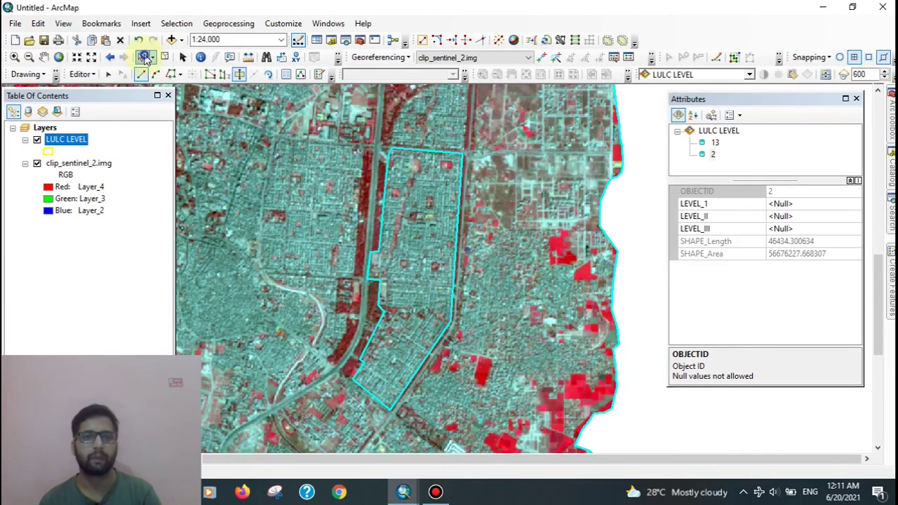
left_click(411, 215)
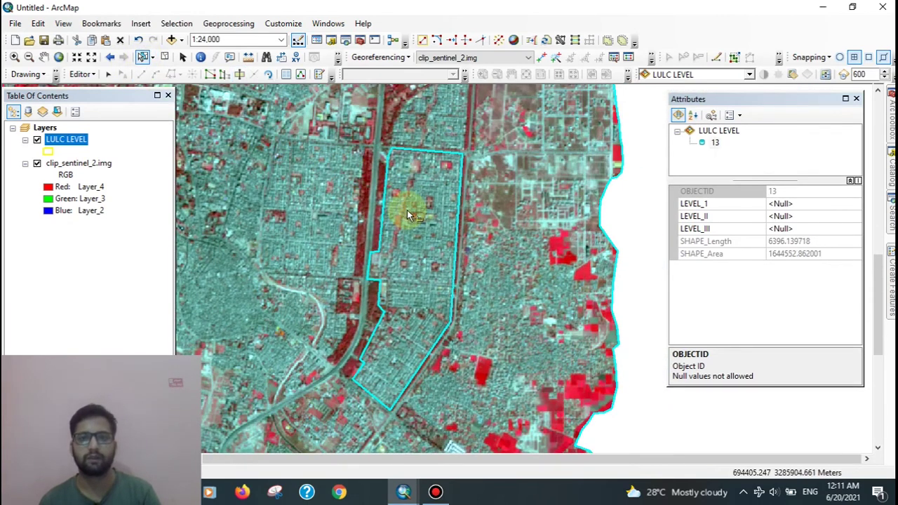
left_click(801, 204)
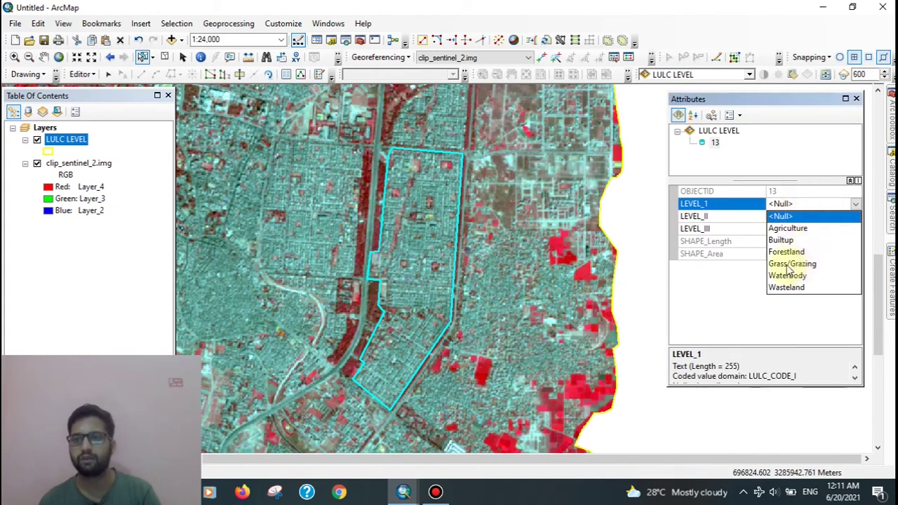
left_click(784, 239)
left_click(802, 216)
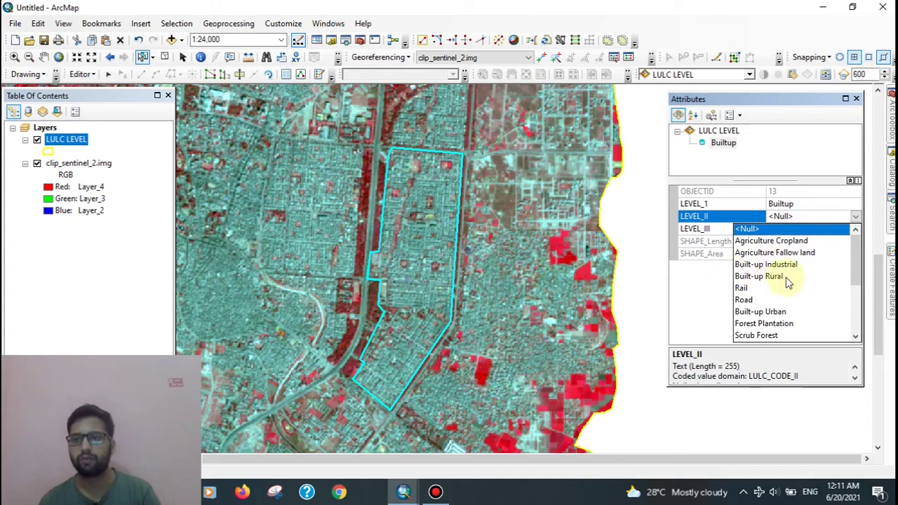
left_click(775, 313)
left_click(844, 229)
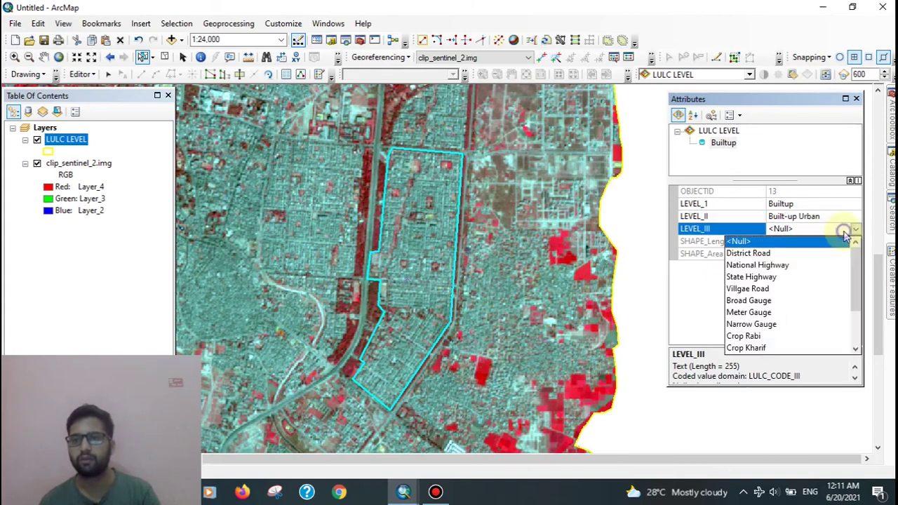
scroll(790, 295, "down", 2)
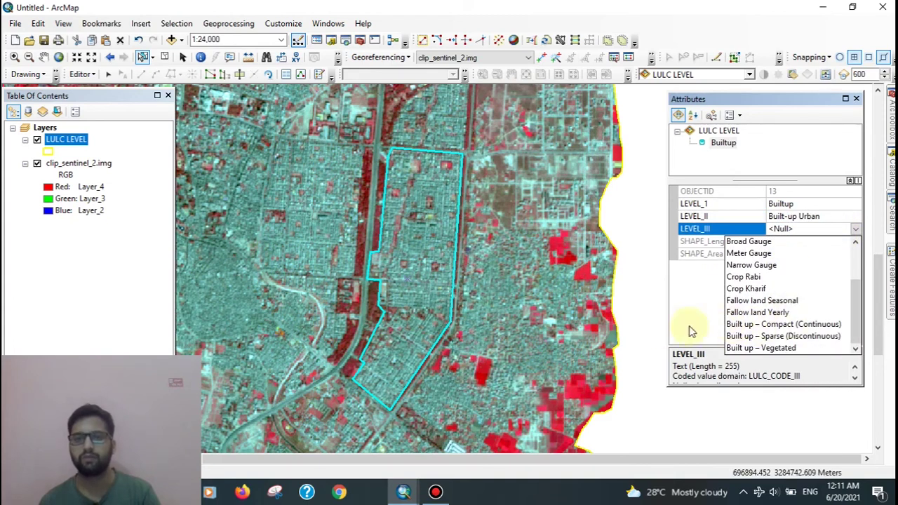
left_click(803, 324)
Step: Open the LULC LEVEL attribute table and review the levels assigned to the polygons
scroll(420, 261, "down", 2)
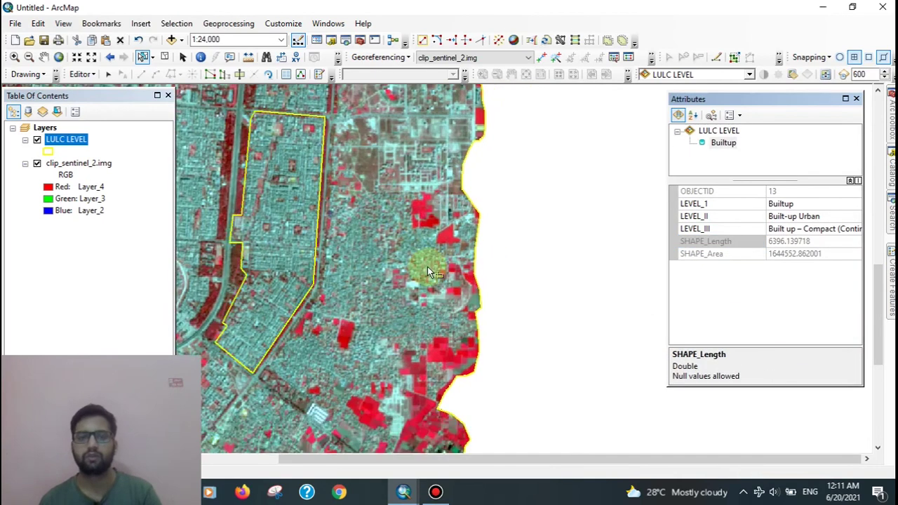
scroll(425, 263, "down", 2)
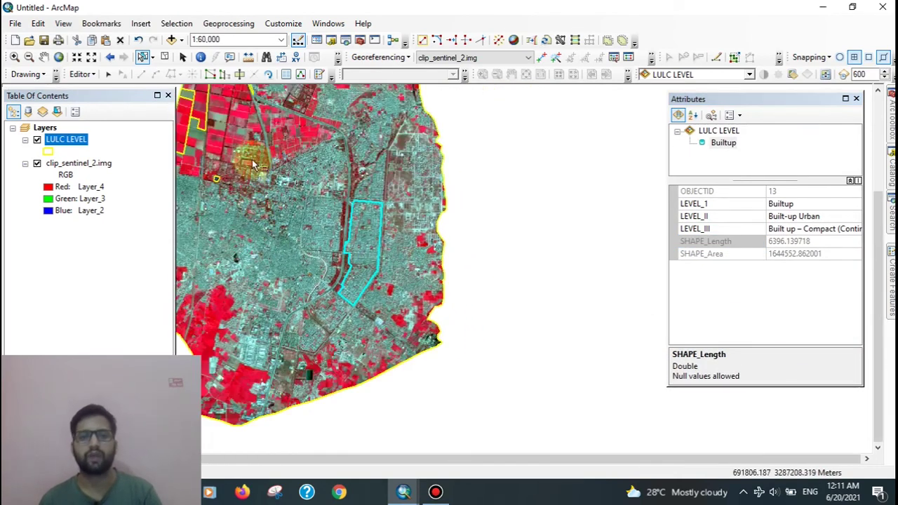
left_click_drag(496, 257, 472, 188)
left_click_drag(424, 157, 430, 274)
left_click_drag(451, 278, 473, 140)
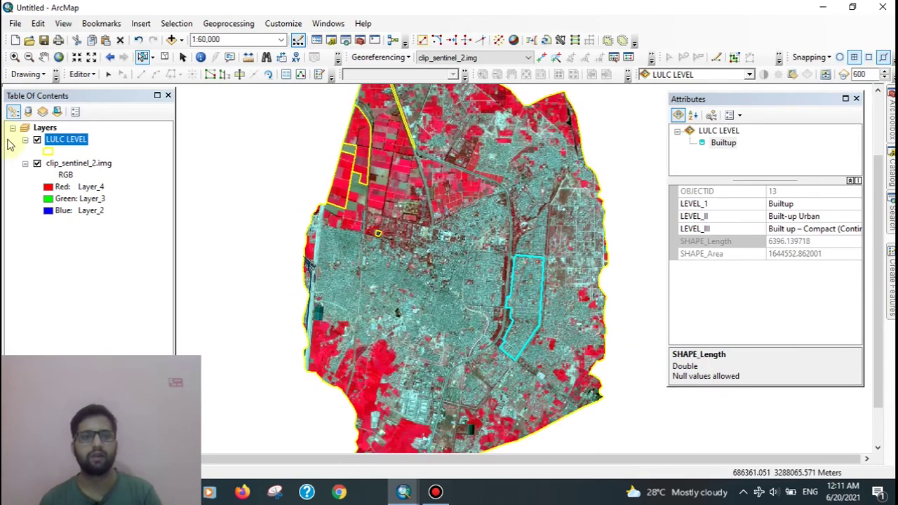
right_click(70, 147)
left_click(120, 179)
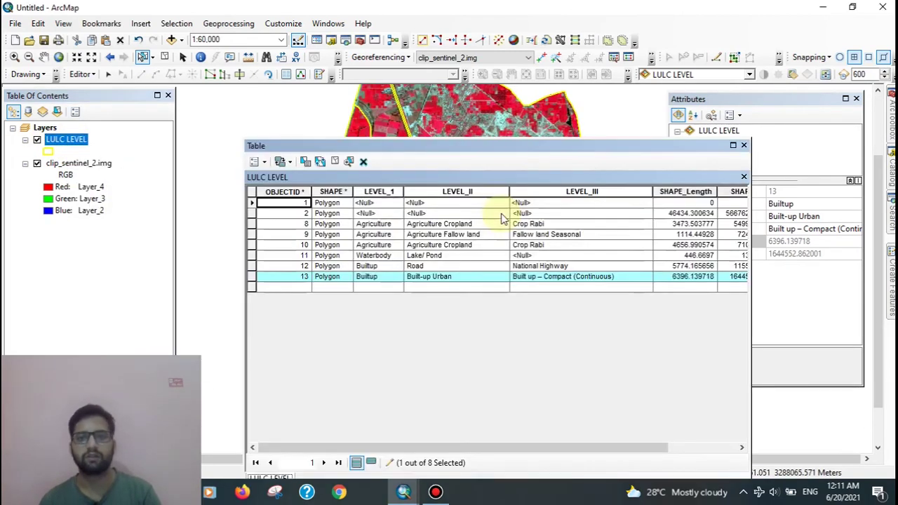
left_click(391, 449)
left_click_drag(433, 459, 385, 463)
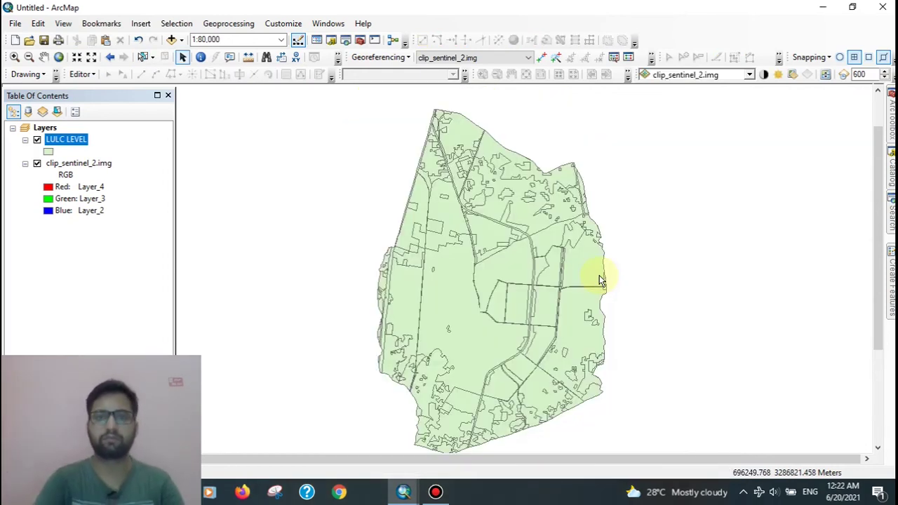
Step: Symbolize the LULC LEVEL layer by unique values of LEVEL_1, adding all values, and apply the symbology
left_click_drag(491, 284, 441, 216)
left_click_drag(440, 181, 434, 206)
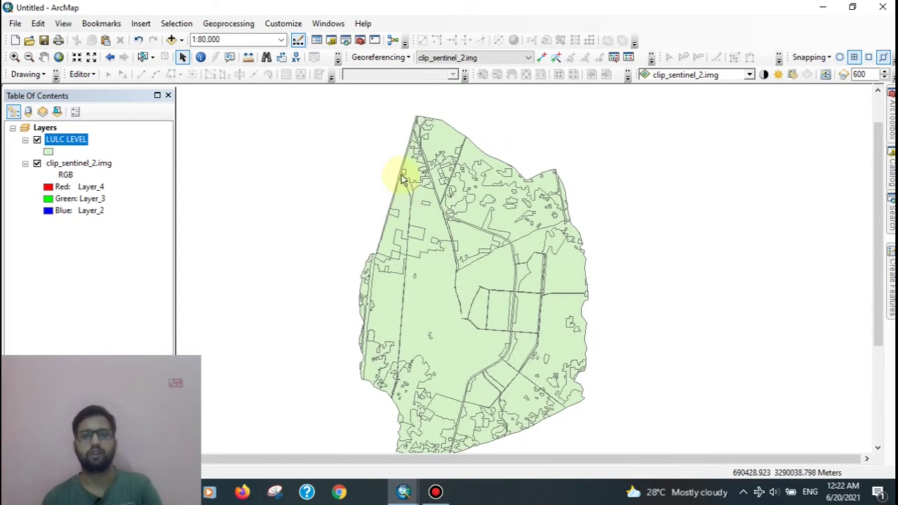
left_click_drag(514, 251, 511, 282)
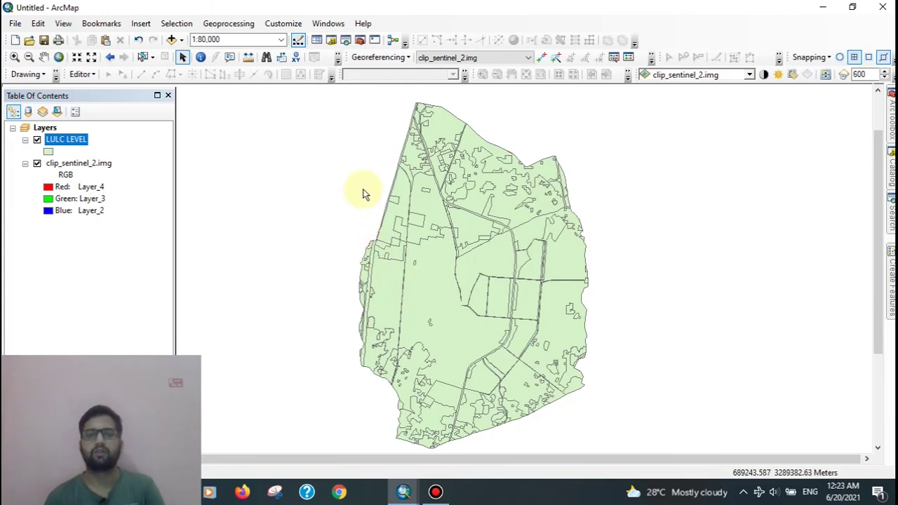
right_click(73, 142)
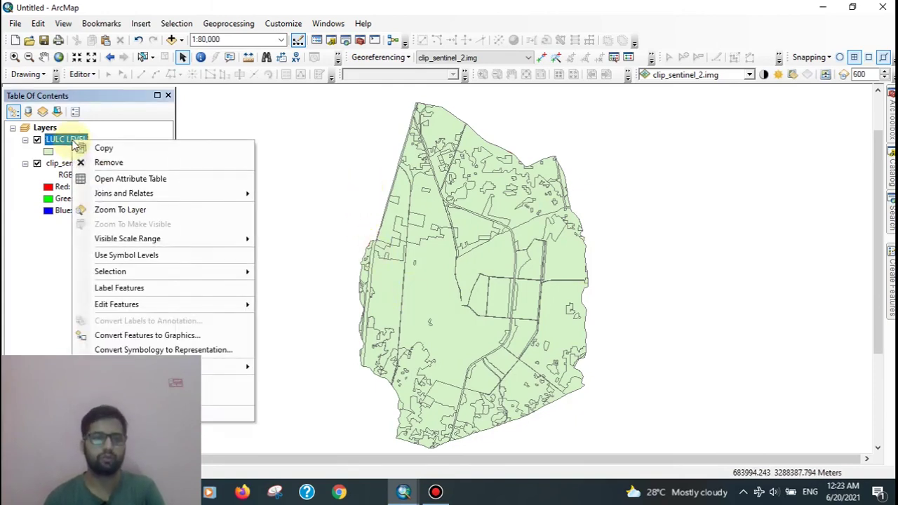
key("Escape")
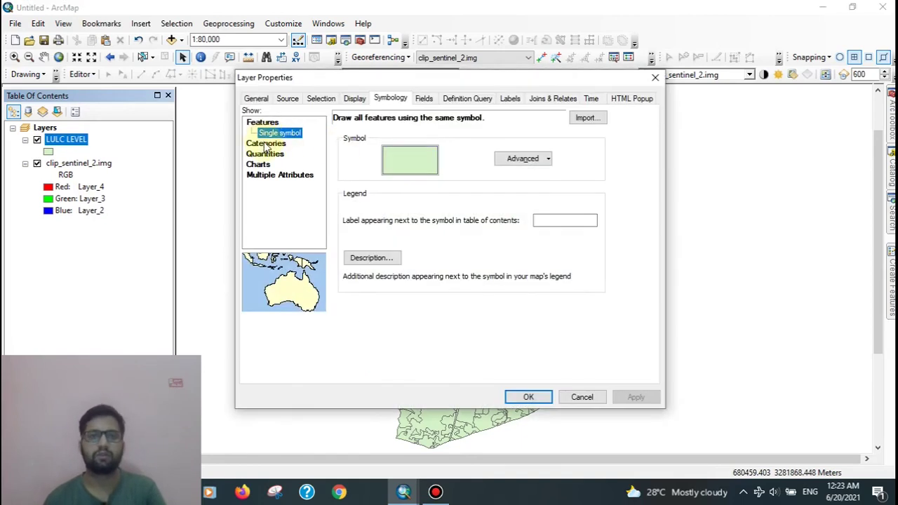
left_click(266, 143)
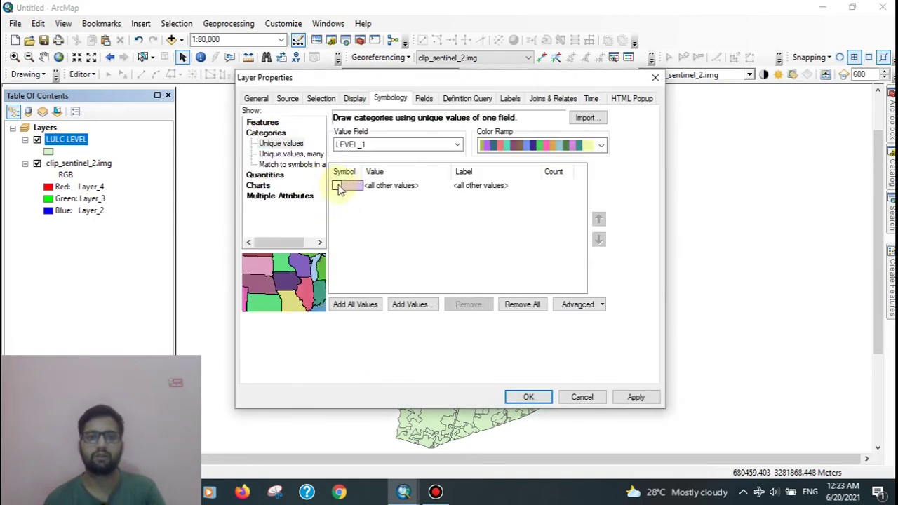
left_click(360, 148)
left_click(362, 157)
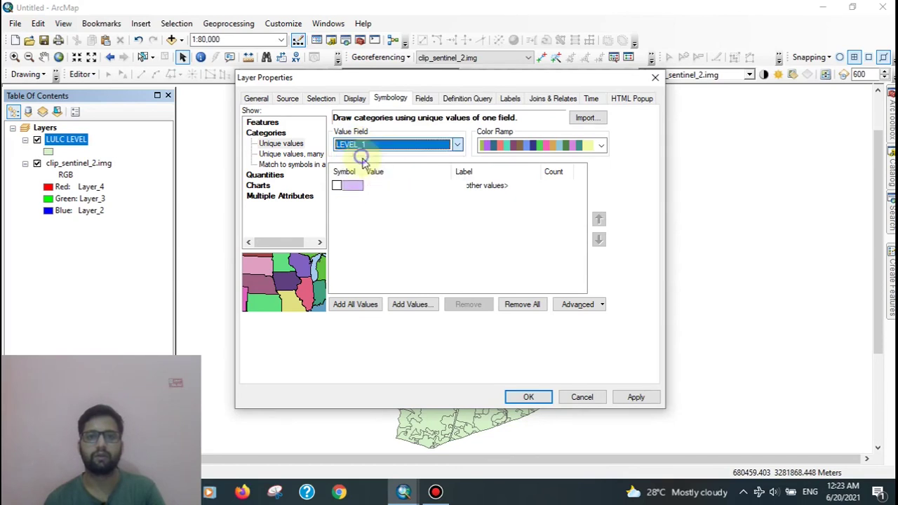
left_click(355, 304)
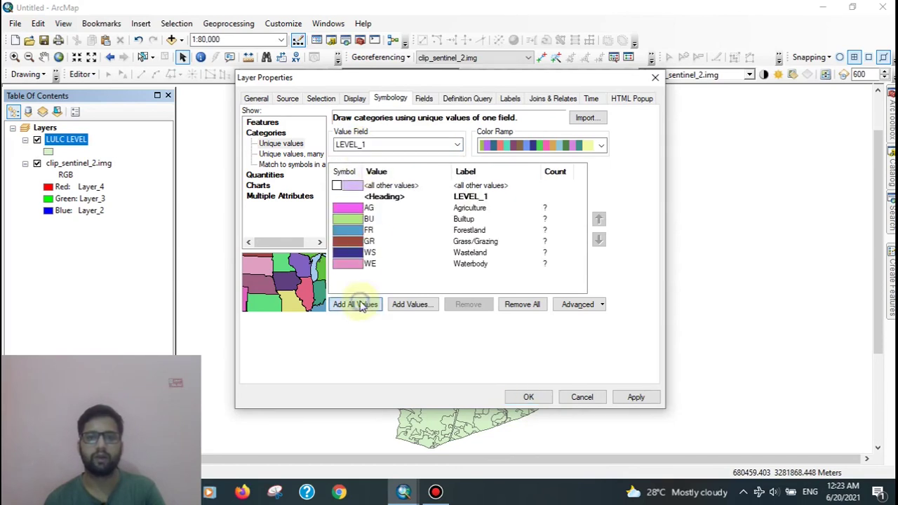
left_click(631, 398)
left_click(529, 398)
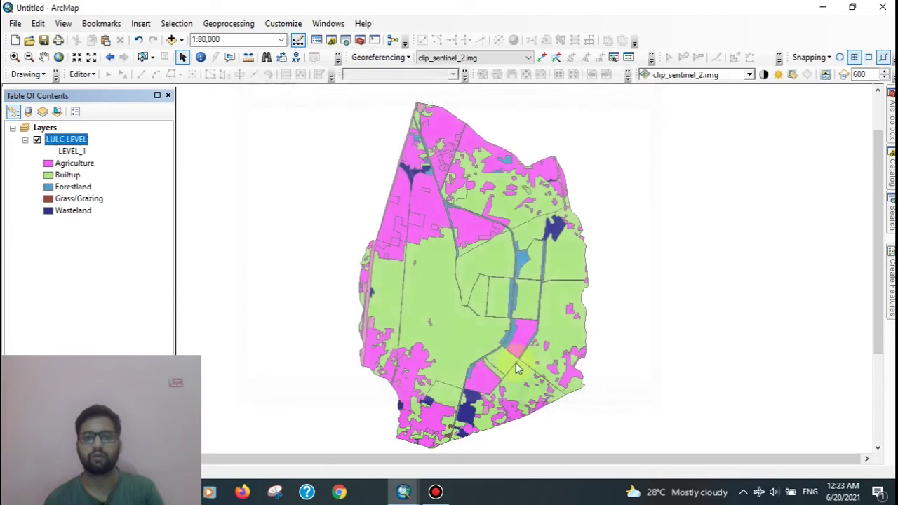
Step: Change the fill color of the Agriculture class symbol to bright yellow
scroll(389, 221, "up", 2)
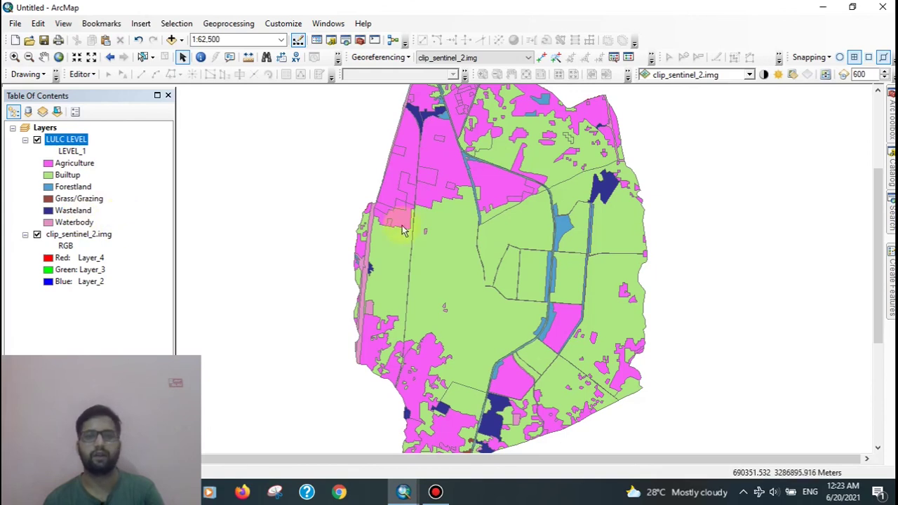
left_click_drag(400, 224, 383, 307)
left_click_drag(423, 269, 394, 222)
double_click(48, 163)
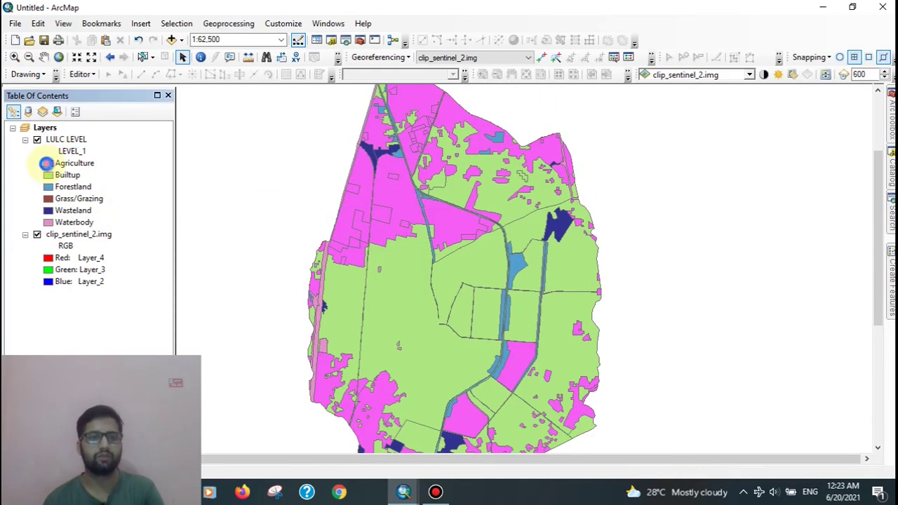
left_click(569, 199)
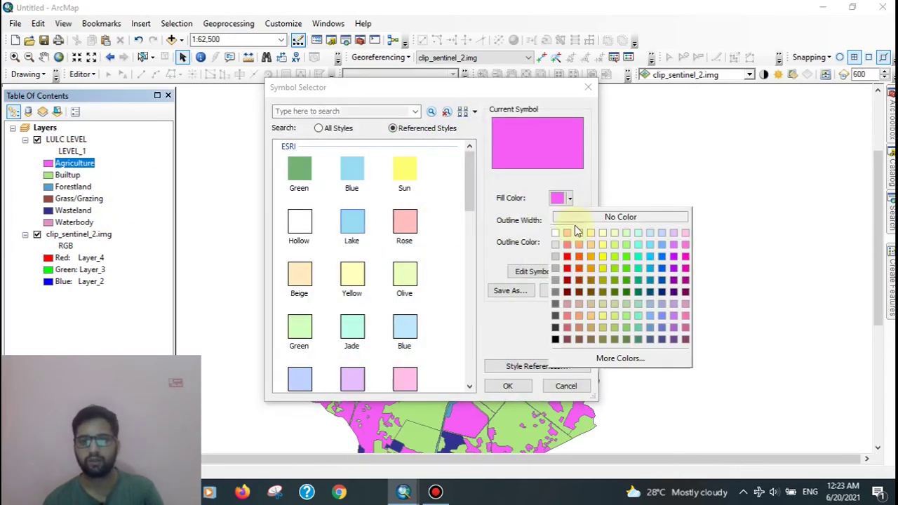
left_click(603, 257)
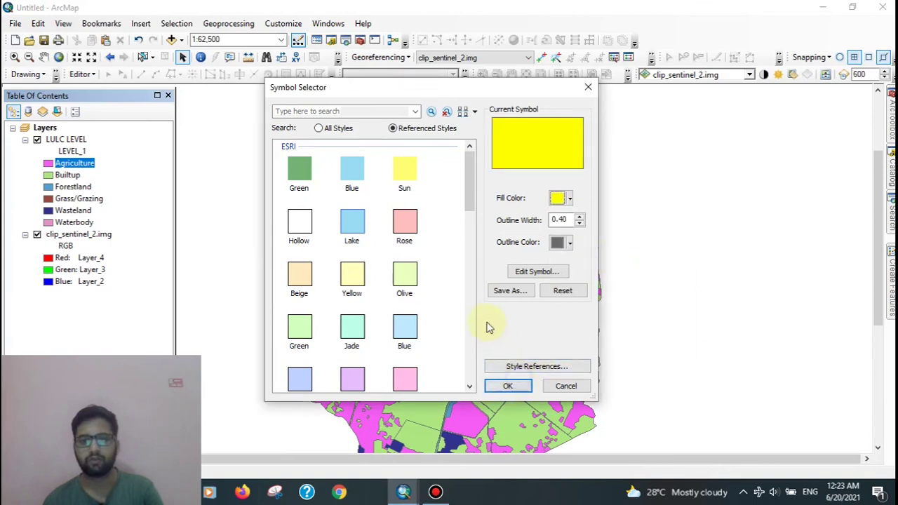
left_click(507, 387)
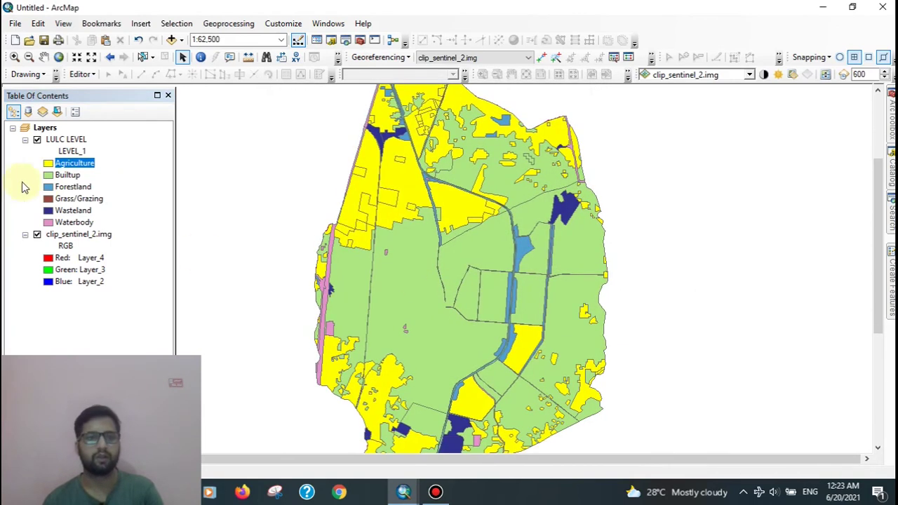
Step: Change the fill color of the Builtup class symbol to orange-red
left_click(49, 176)
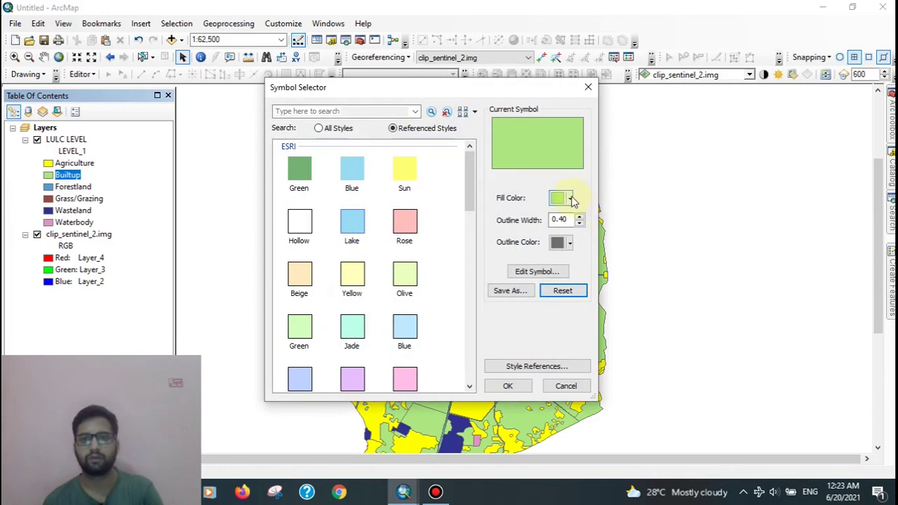
left_click(570, 199)
left_click(578, 257)
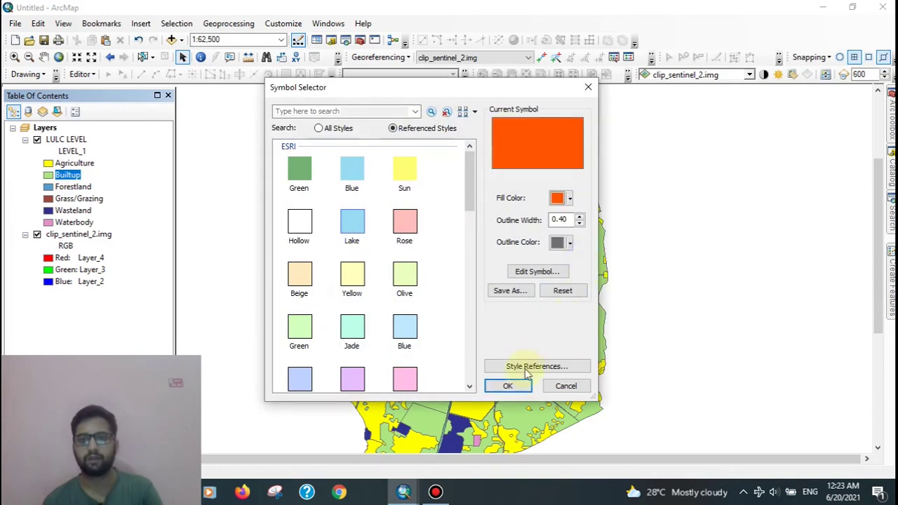
left_click(512, 385)
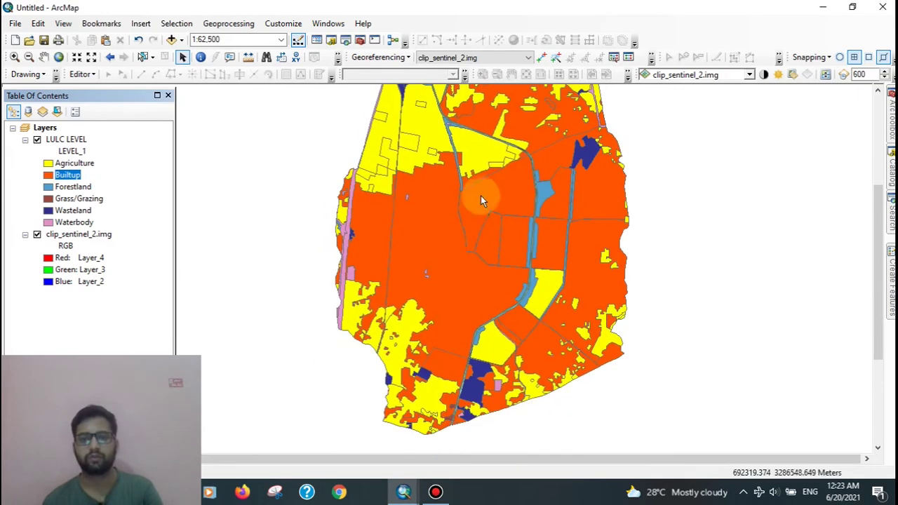
scroll(467, 267, "down", 1)
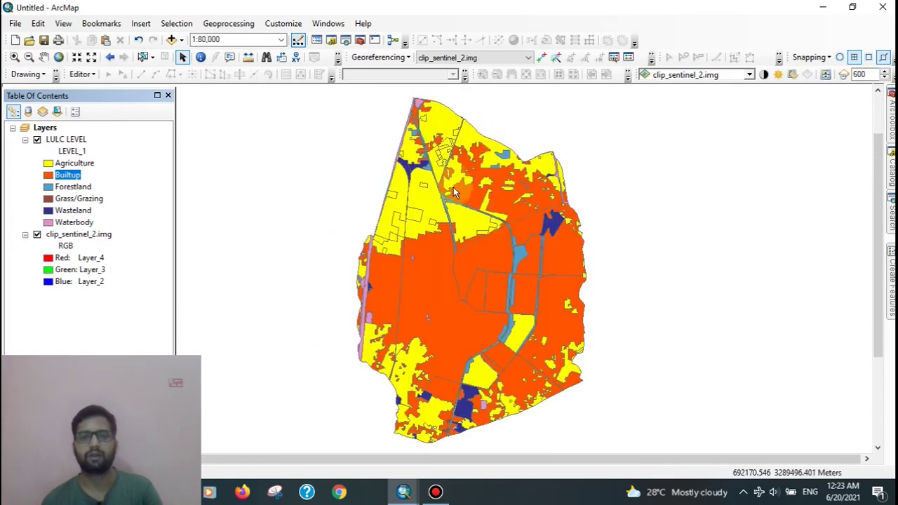
Step: Symbolize the LULC LEVEL layer by unique values of LEVEL_II, adding all values, and apply the symbology
right_click(70, 139)
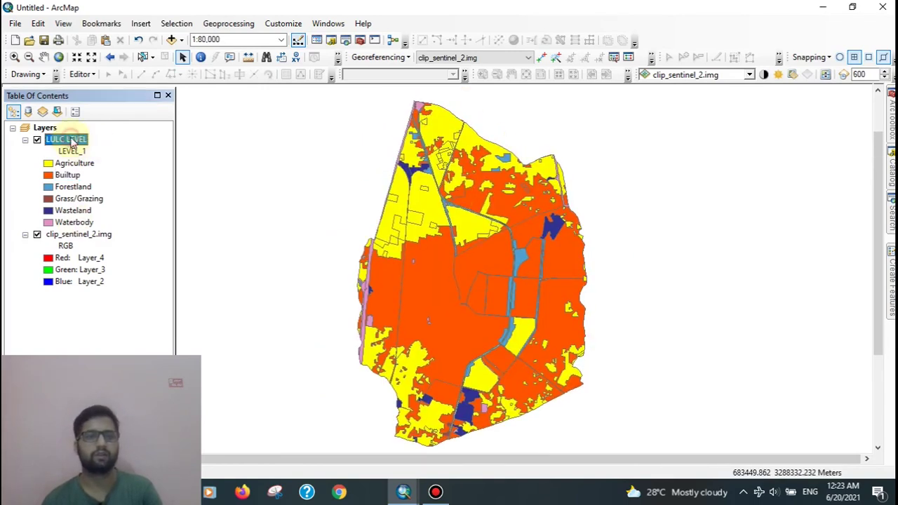
left_click(225, 411)
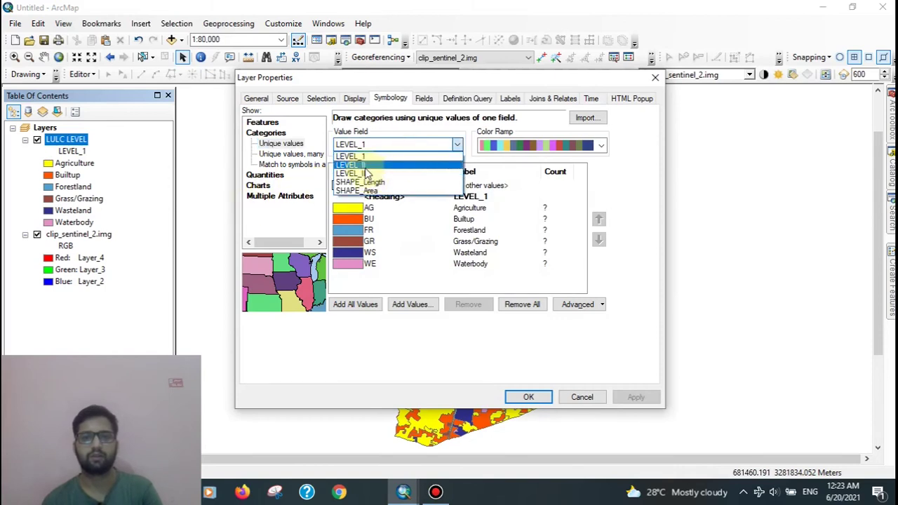
left_click(395, 164)
left_click(356, 304)
left_click(633, 396)
left_click(528, 395)
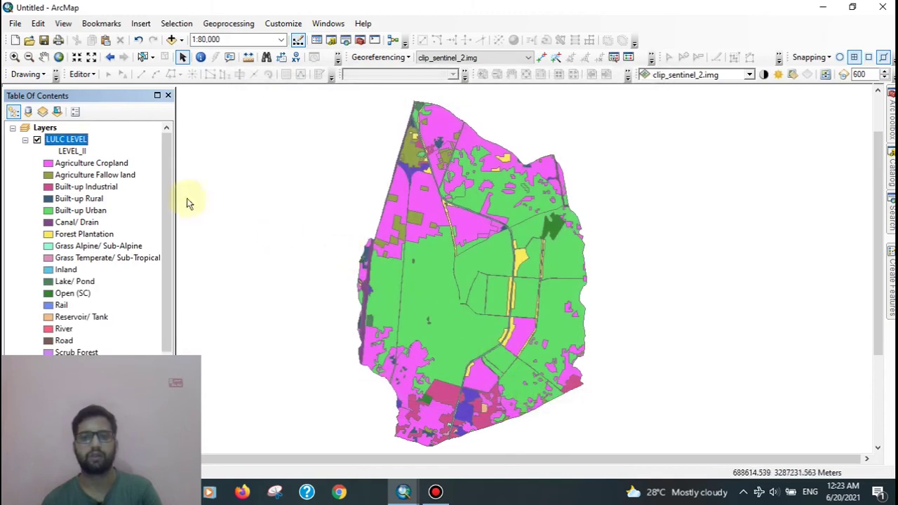
Step: Change the fill color of the Agriculture Cropland class symbol to bright yellow
left_click(48, 163)
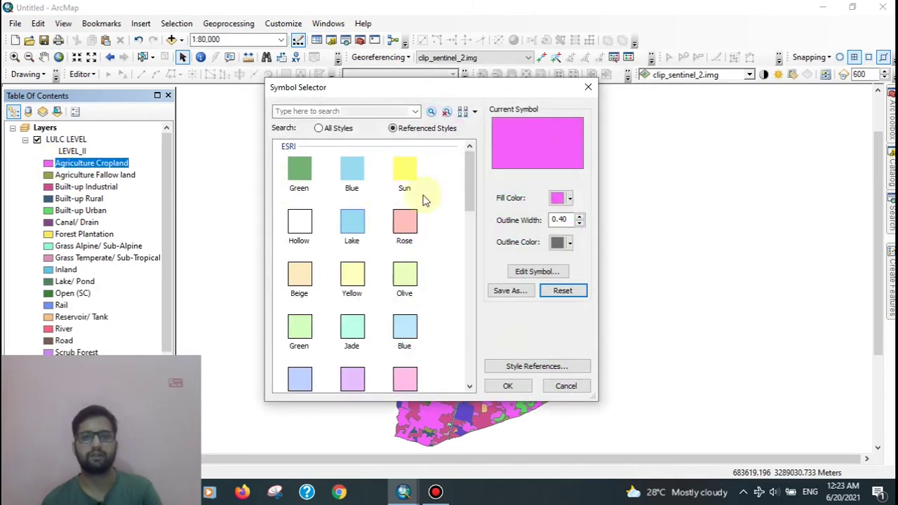
left_click(569, 199)
left_click(601, 257)
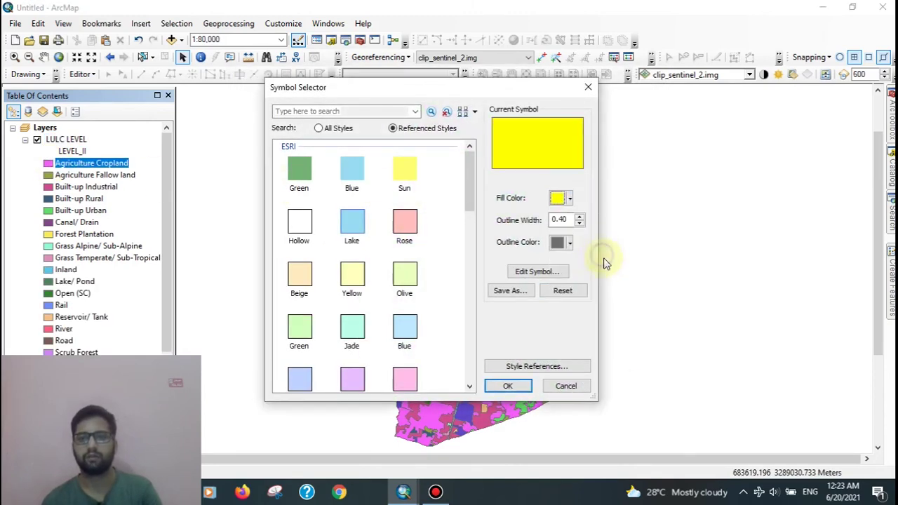
left_click(507, 386)
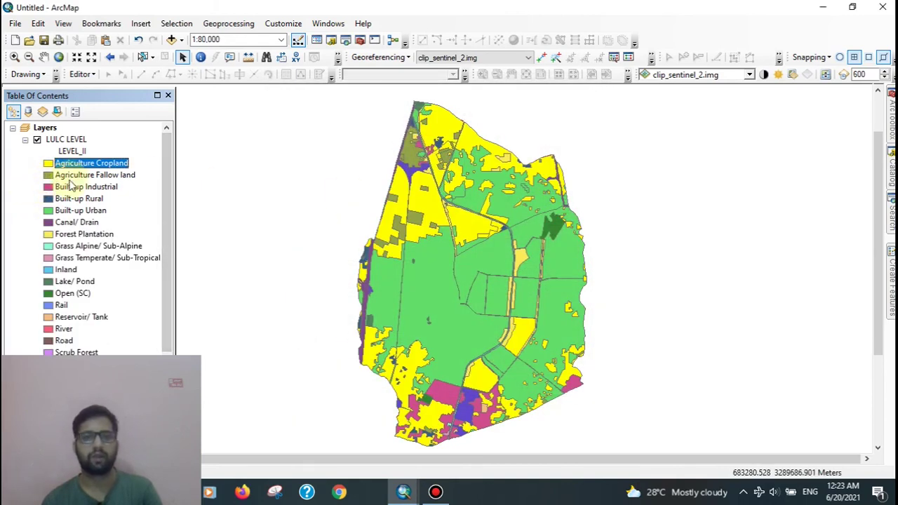
Step: Change the fill color of the Agriculture Fallow land class symbol to bright magenta-pink
double_click(48, 175)
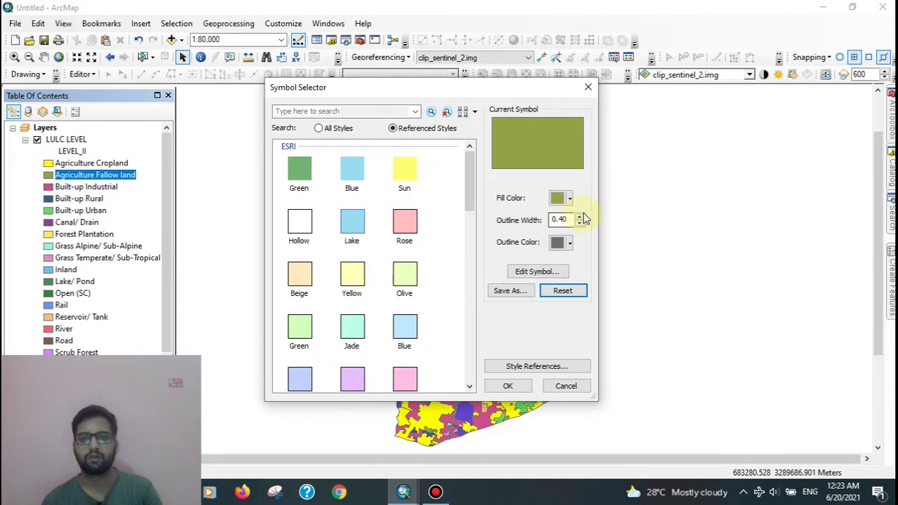
left_click(568, 199)
left_click(578, 257)
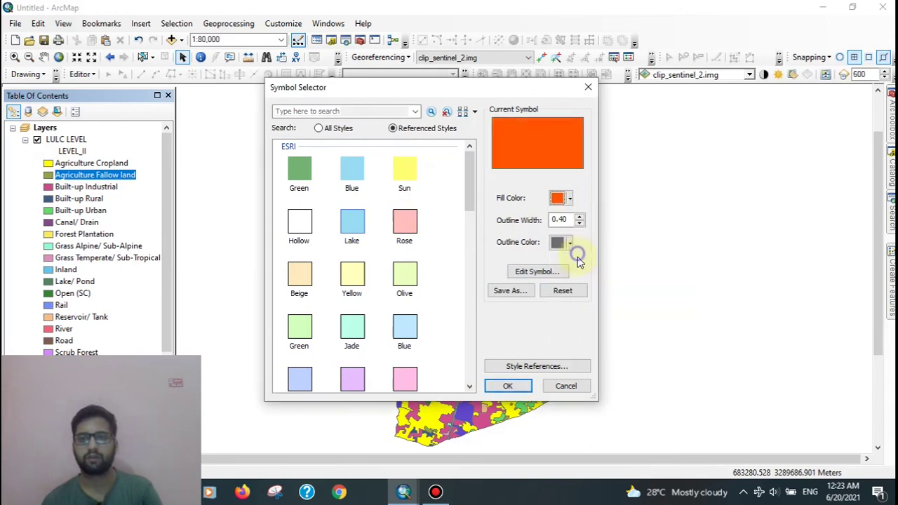
left_click(569, 198)
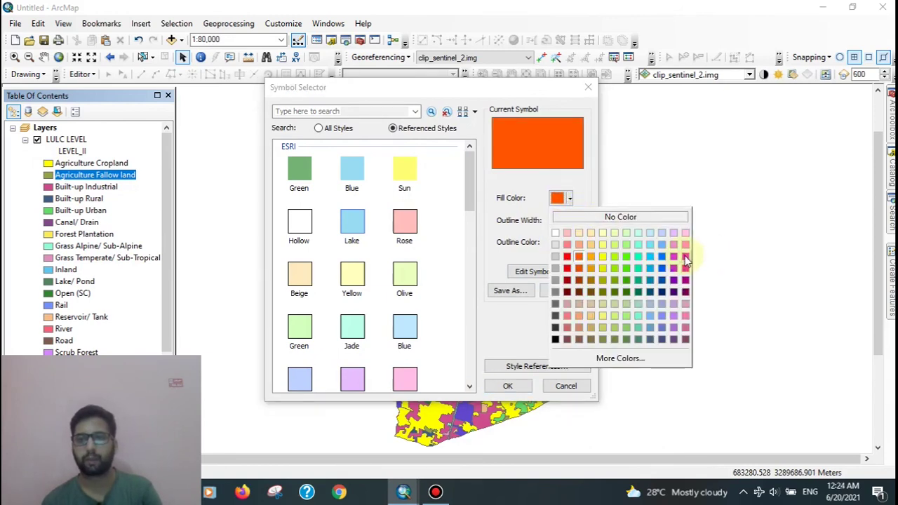
left_click(685, 257)
left_click(507, 386)
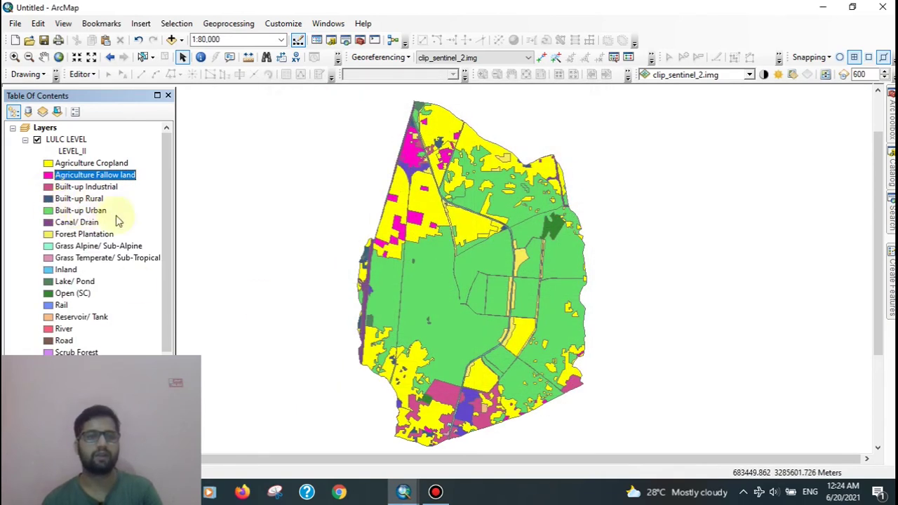
Step: Change the fill color of the Built-up Urban class symbol to orange-red
left_click(49, 211)
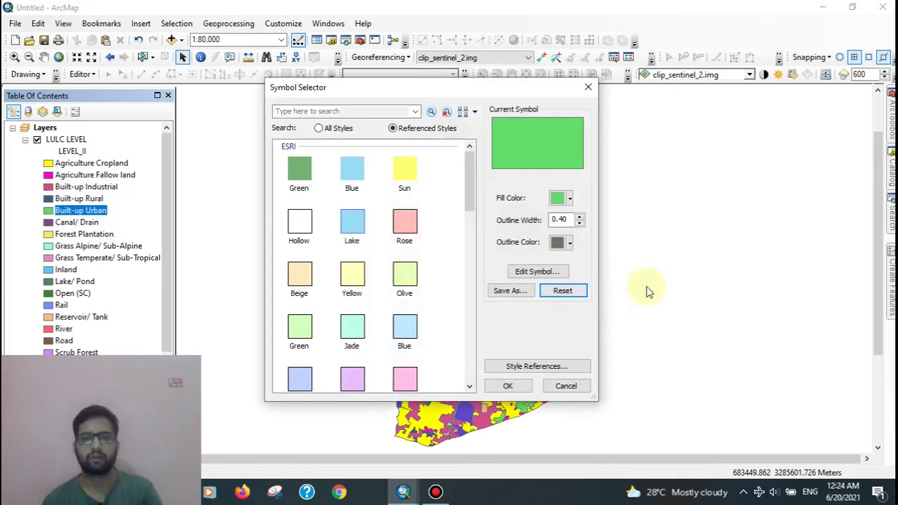
left_click(569, 198)
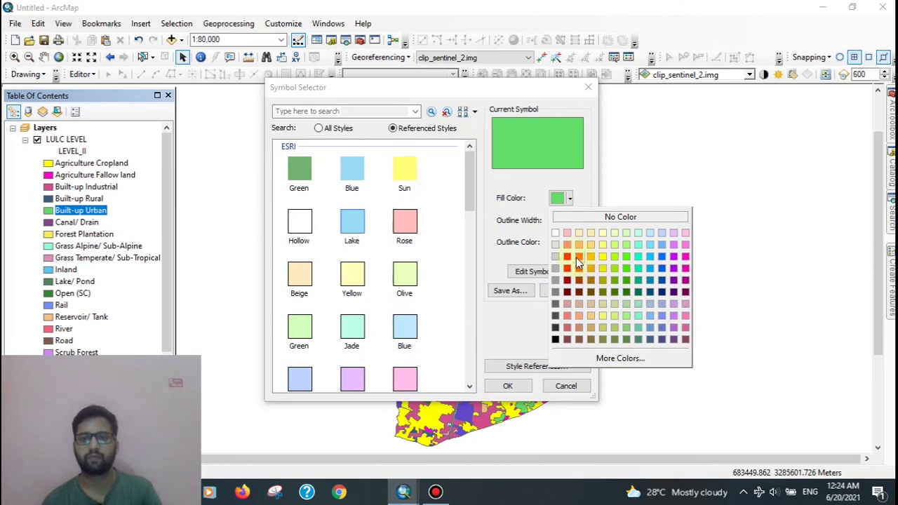
left_click(579, 256)
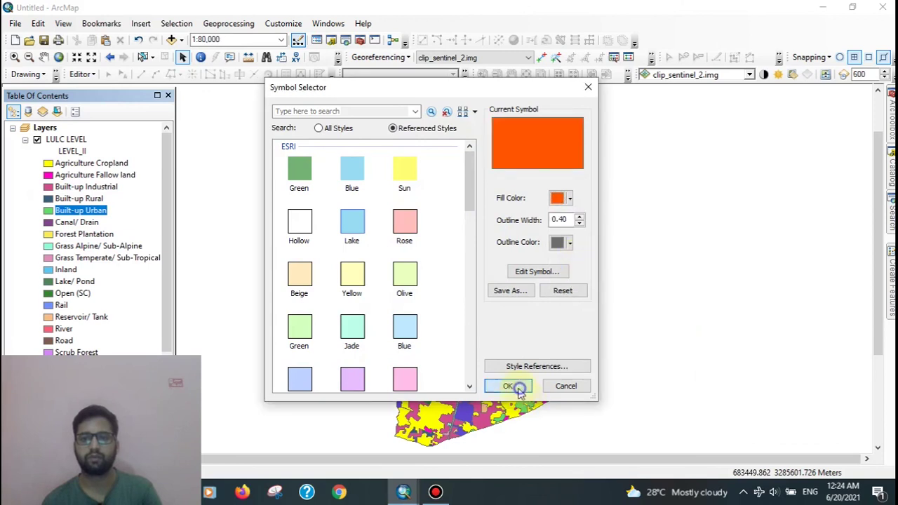
left_click(512, 386)
left_click_drag(542, 171, 518, 229)
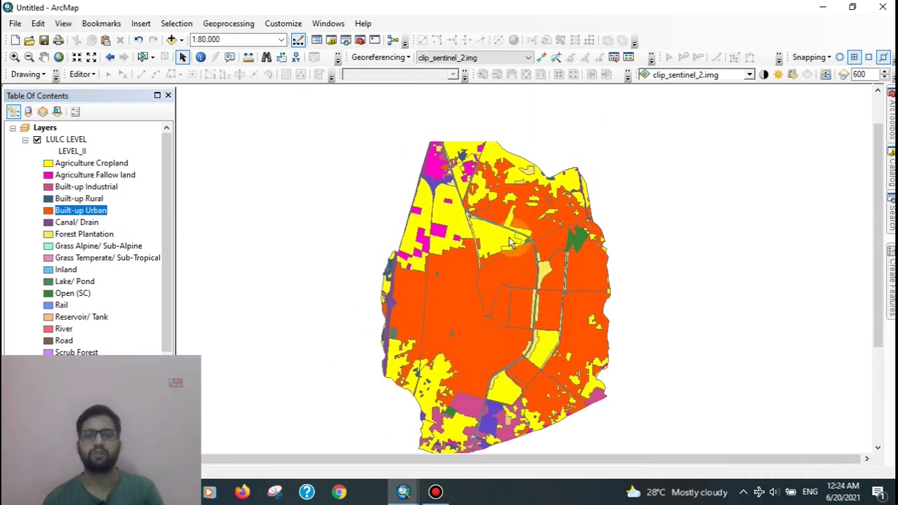